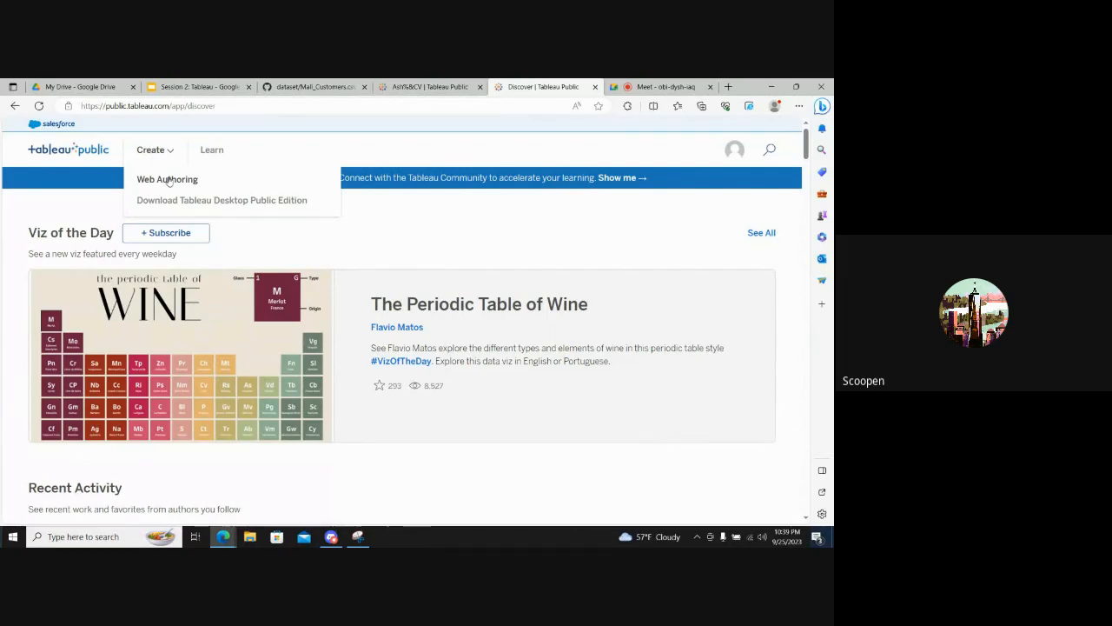
# - Create a new Tableau Public workbook with Web Authoring
pyautogui.click(169, 179)
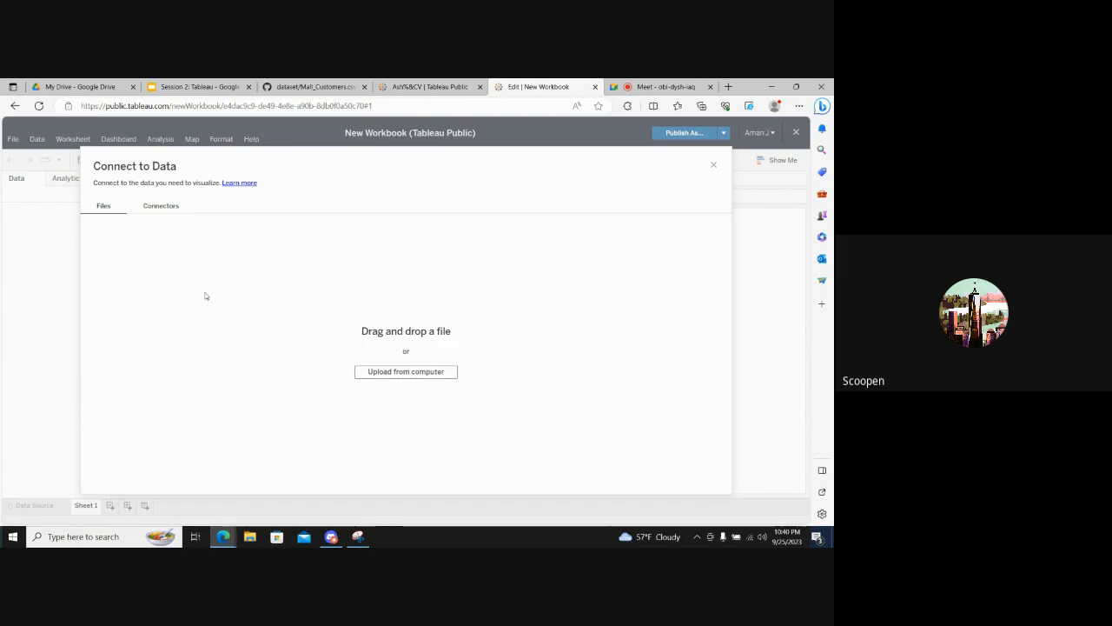
# - Copy the Mall_Customers.csv GitHub link from the Step 2 slide of the Session 2: Tableau presentation and post it in Discord's ask-or-answer channel
pyautogui.click(200, 86)
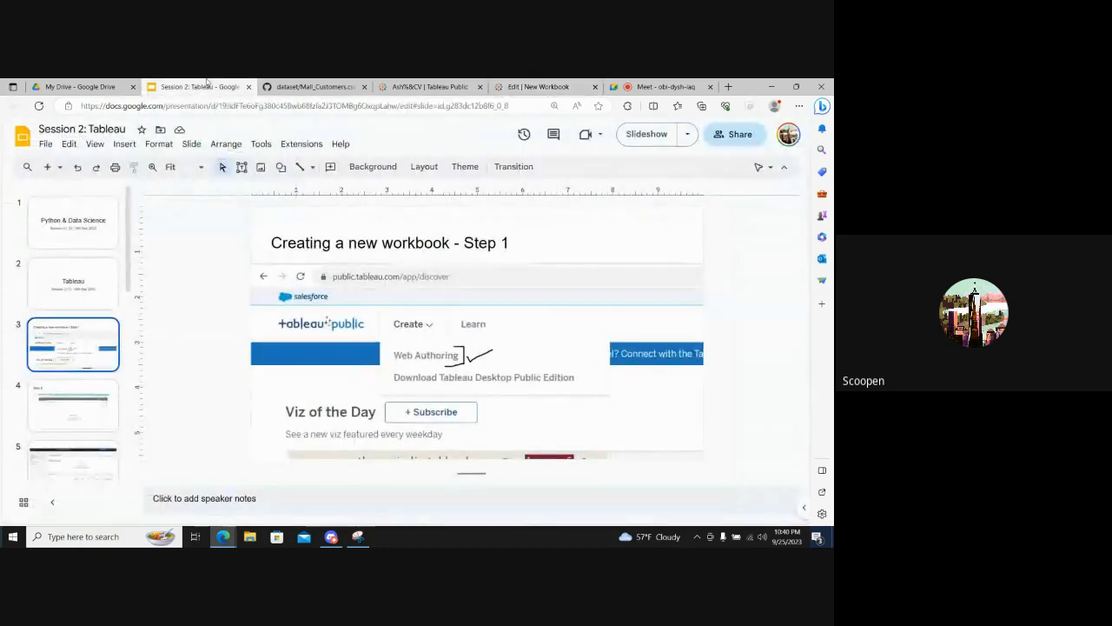
pyautogui.click(104, 392)
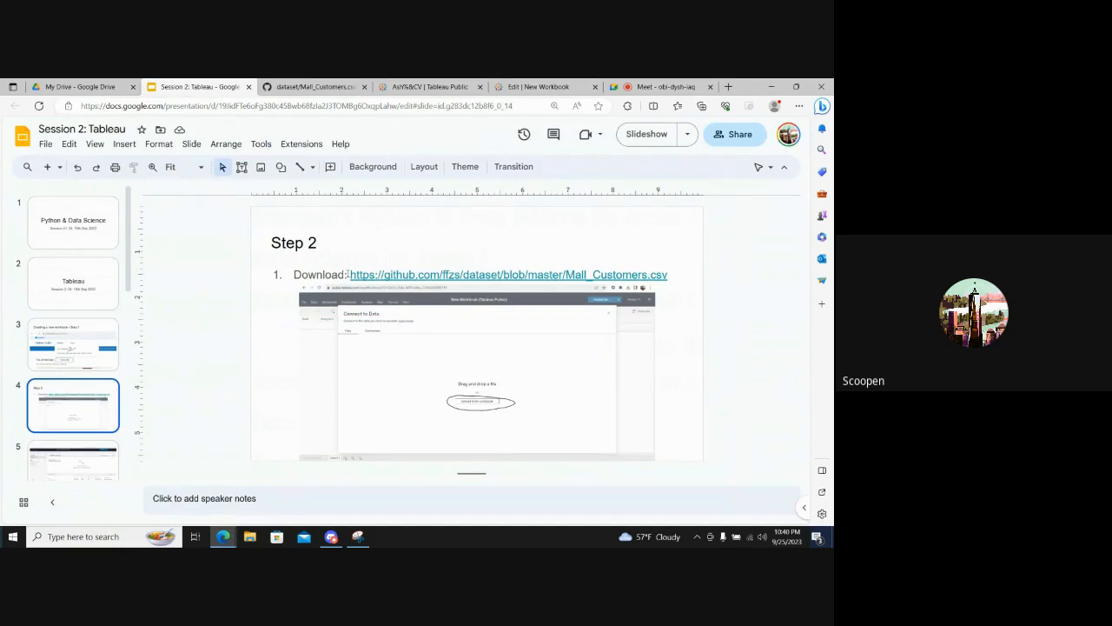
pyautogui.moveTo(346, 275); pyautogui.dragTo(666, 271)
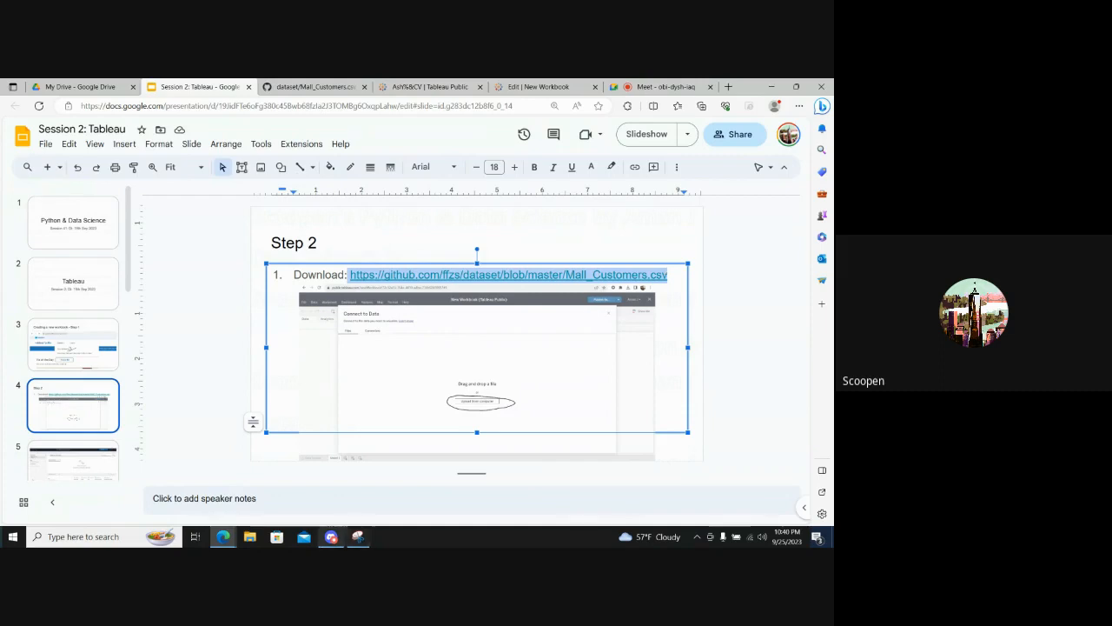
pyautogui.click(331, 536)
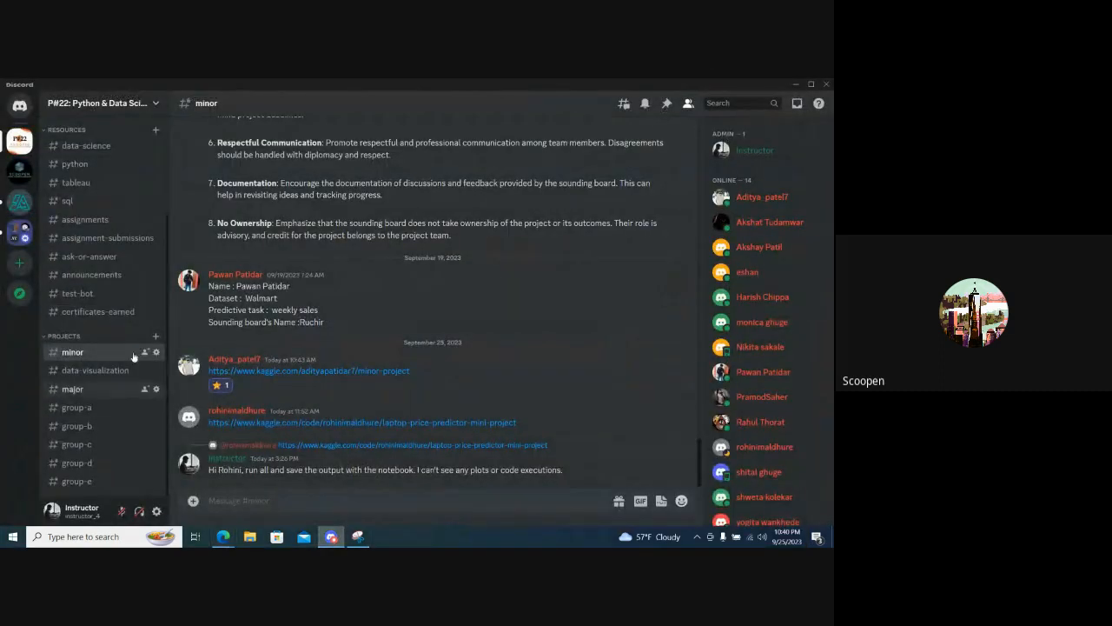
pyautogui.click(89, 256)
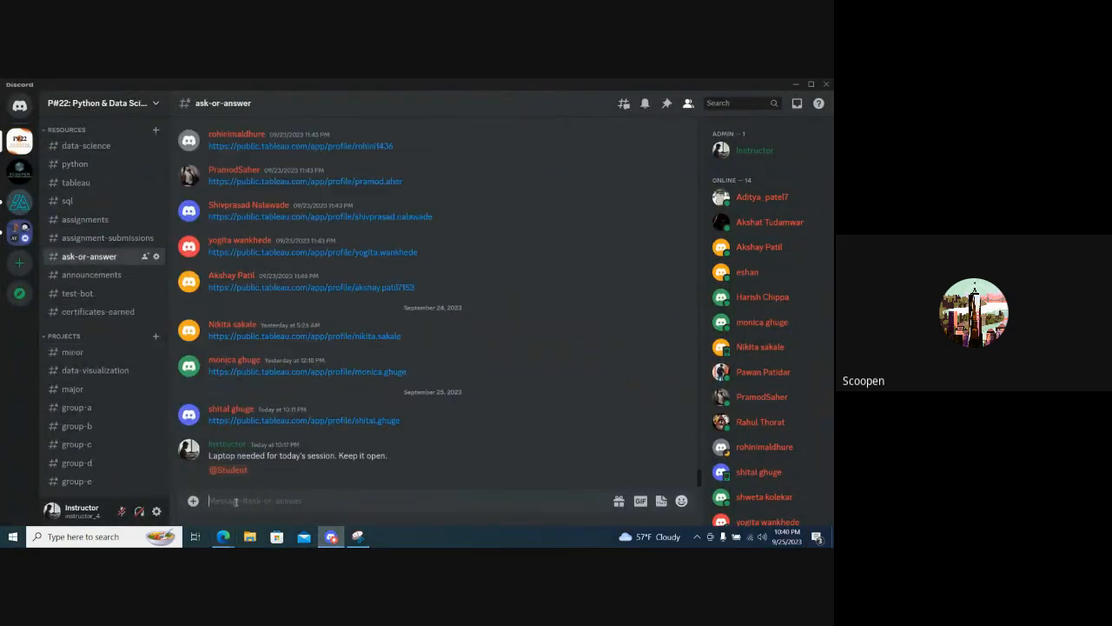
pyautogui.write('https://github.com/ffxs/dataset/blob/master/Mall_Customers.csv')
pyautogui.press('Return')
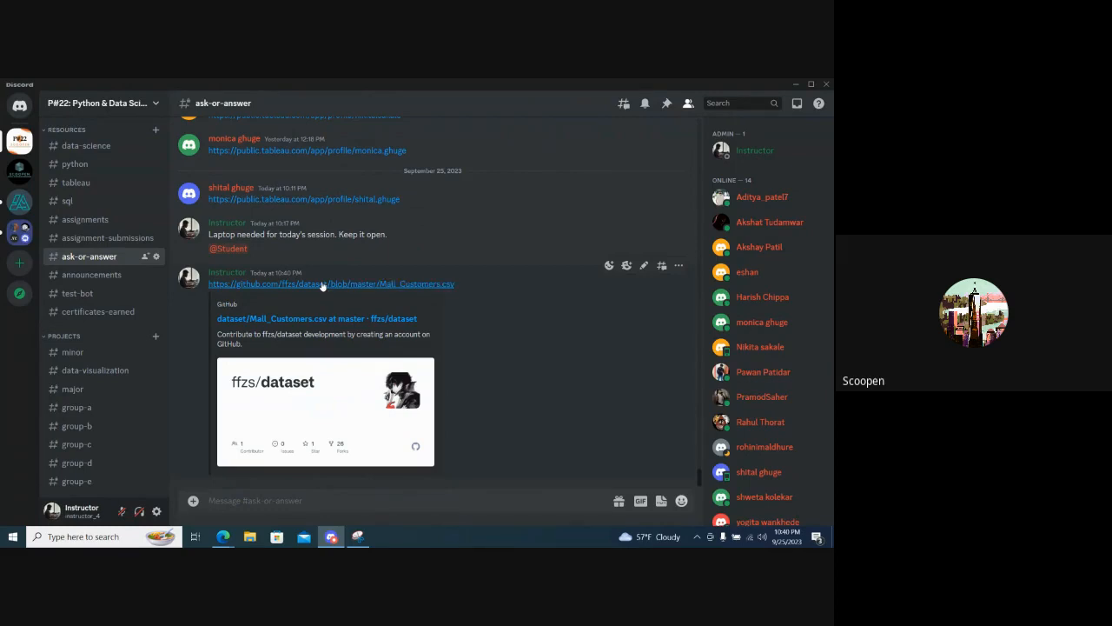
# - Switch back to the browser, open the copied Mall_Customers.csv GitHub link in a new tab, and close the older duplicate dataset tab
pyautogui.hotkey('alt', 'Tab')
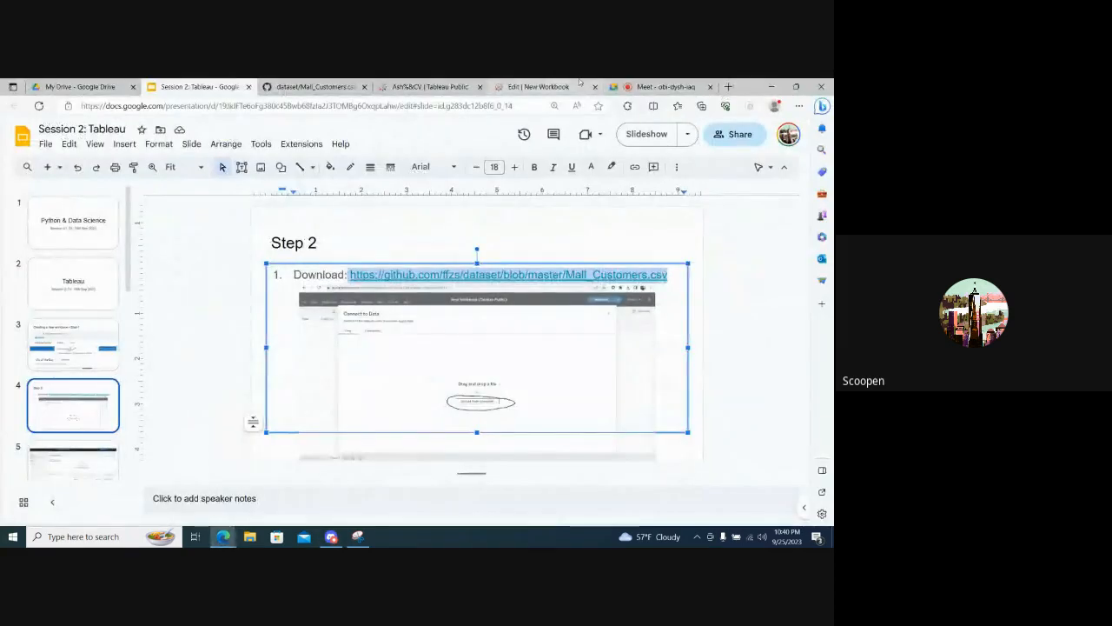
pyautogui.click(662, 86)
pyautogui.click(728, 87)
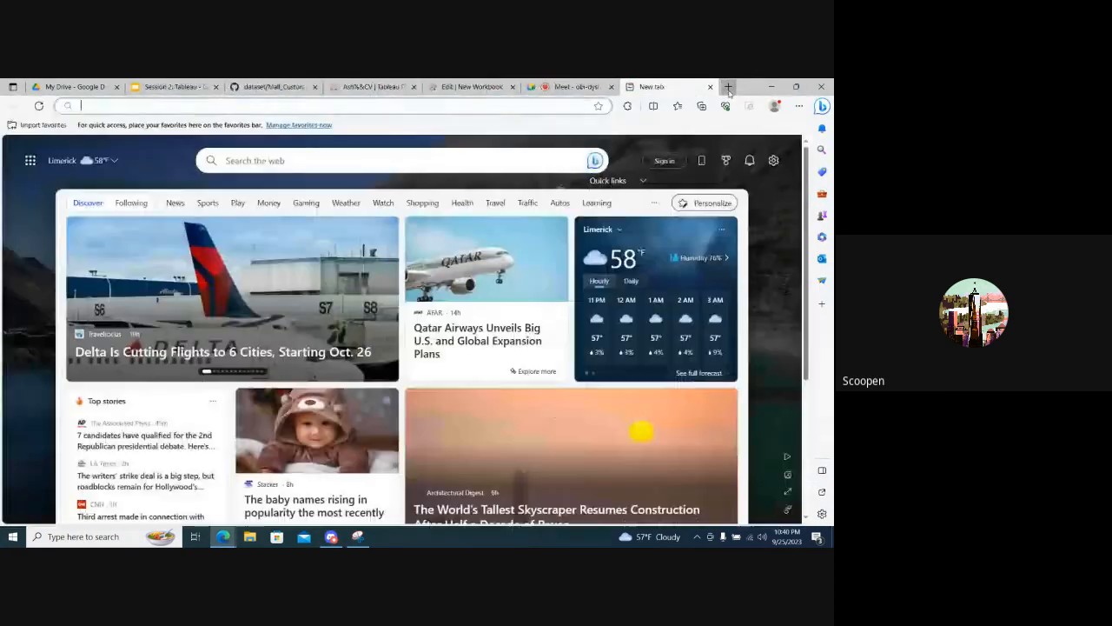
pyautogui.write("https://github.com/ffzs/dataset/blob/master/Mall_Customers.csv'")
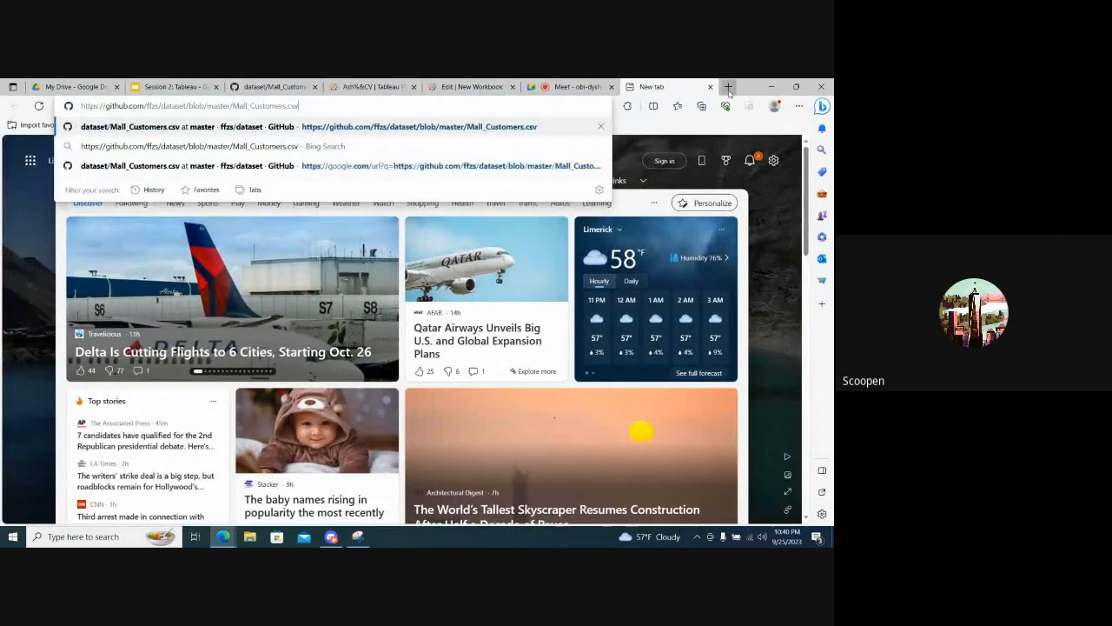
pyautogui.press('Return')
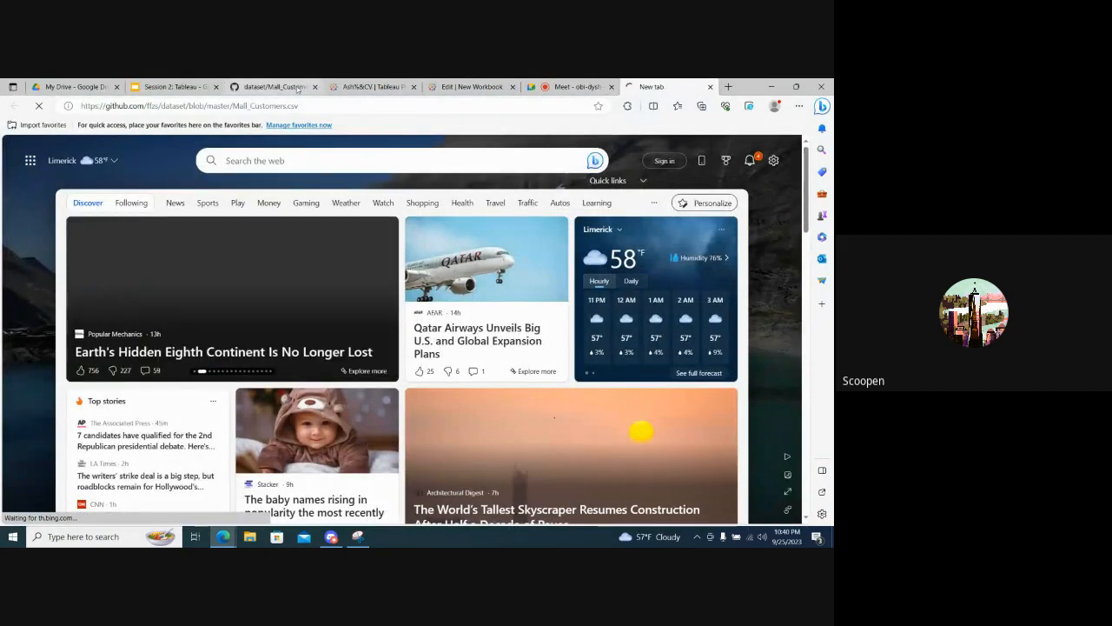
pyautogui.click(315, 86)
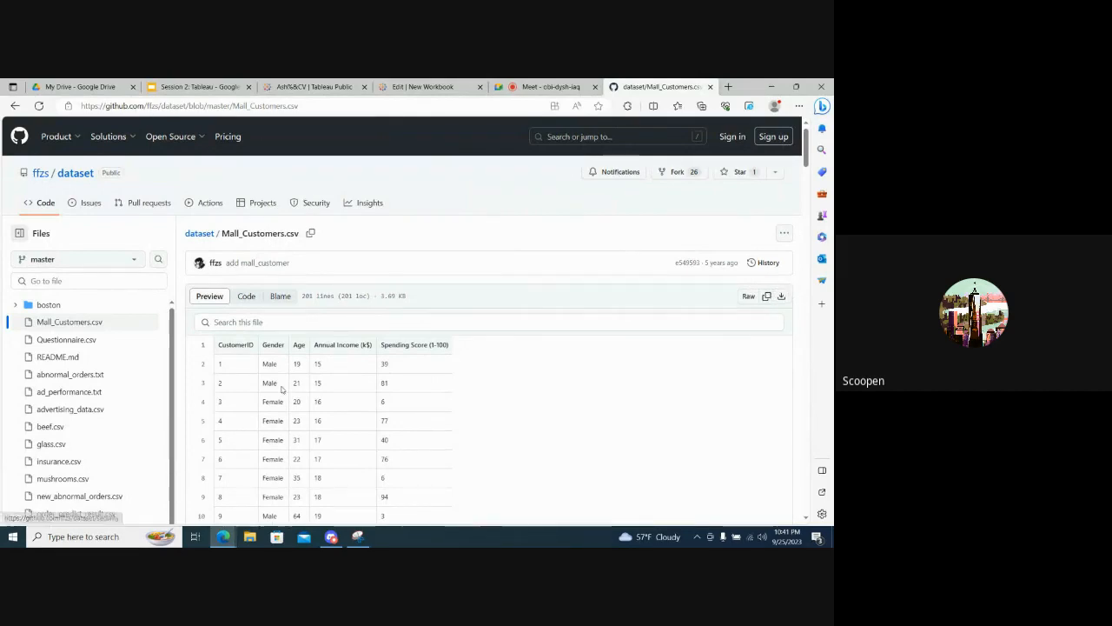
pyautogui.click(249, 536)
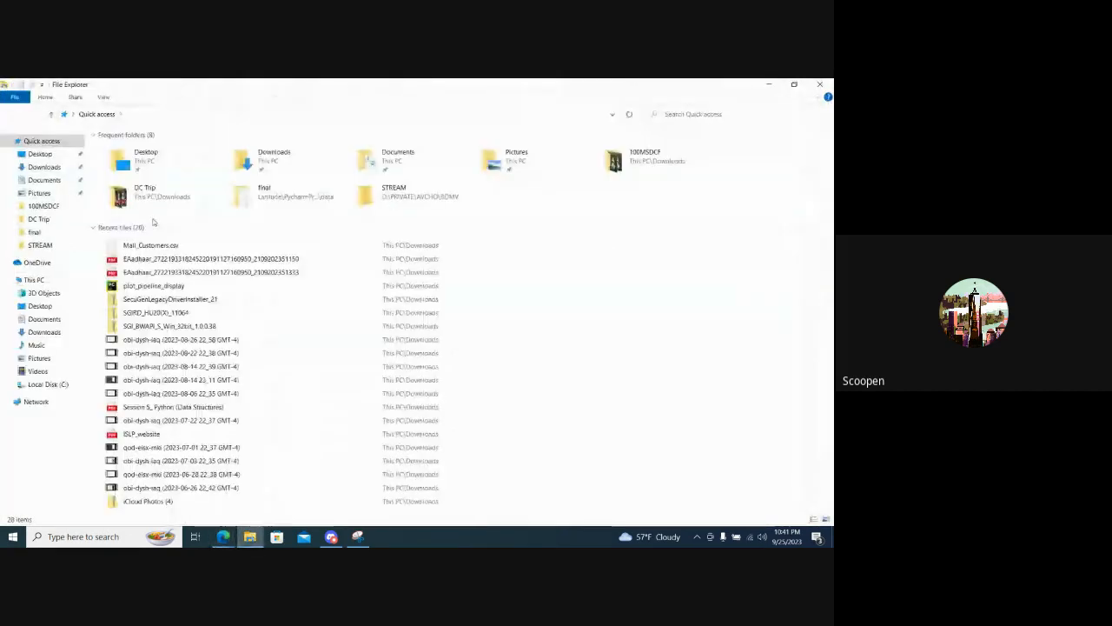
pyautogui.hotkey('alt', 'Tab')
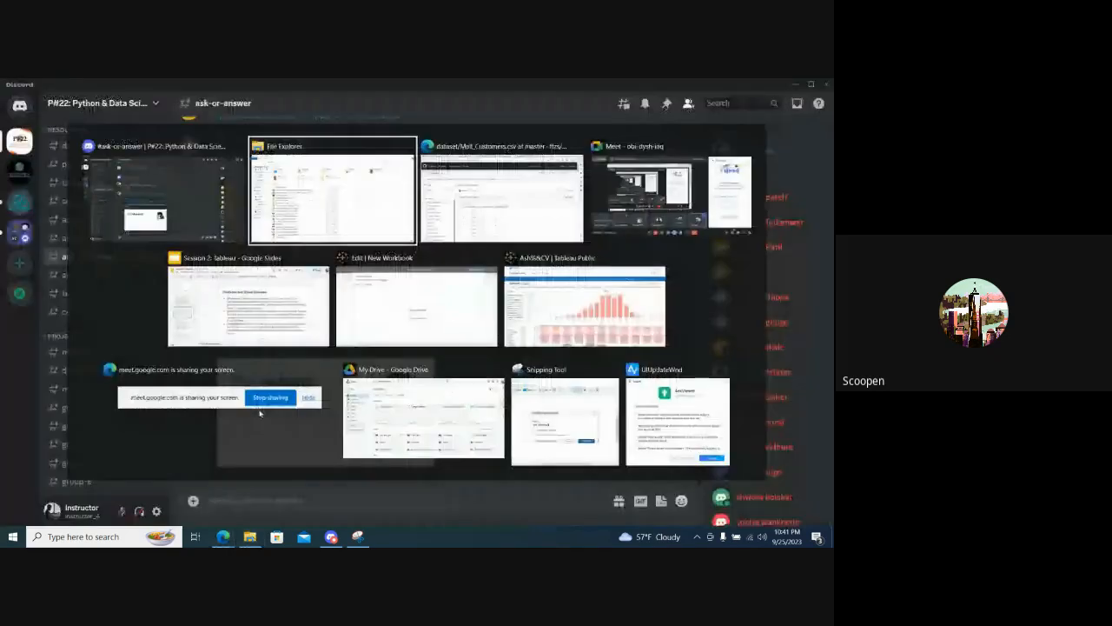
pyautogui.moveTo(260, 414); pyautogui.dragTo(297, 338)
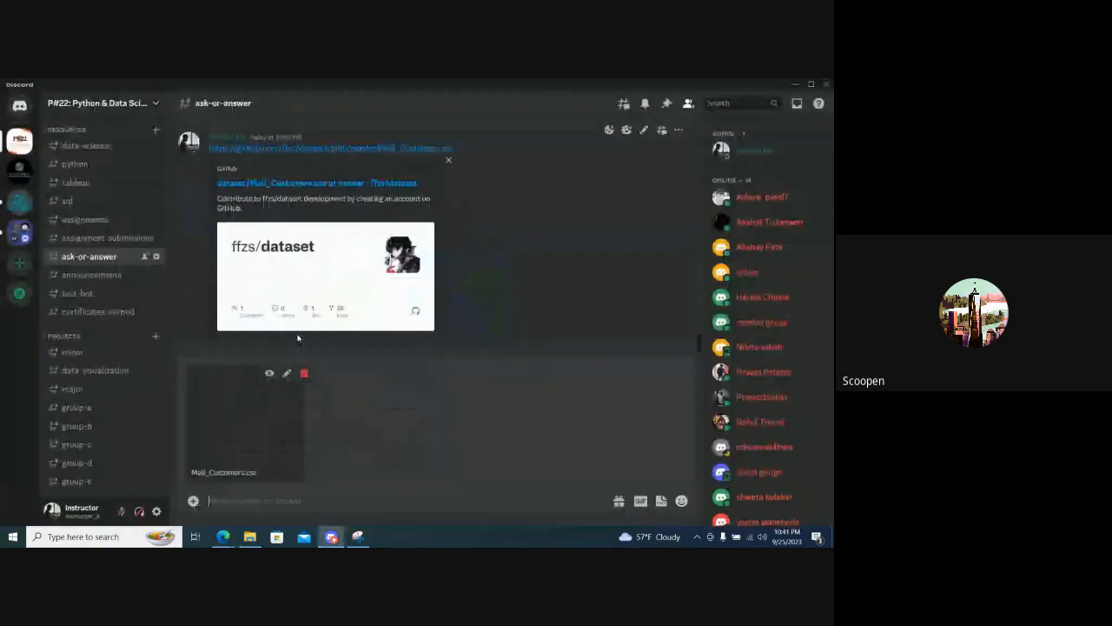
pyautogui.press('Return')
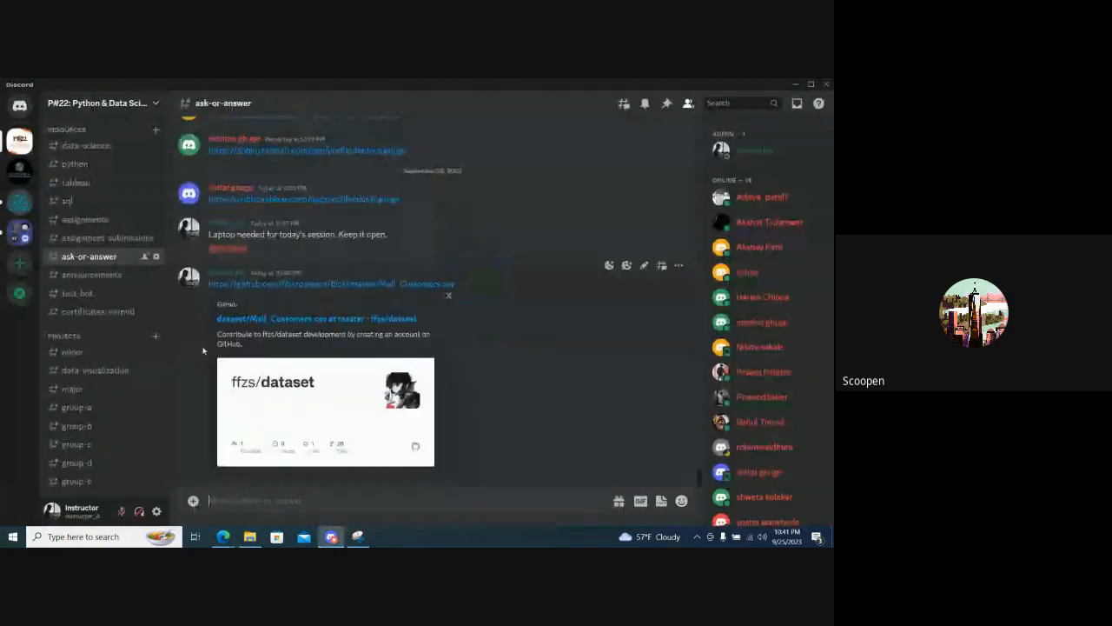
# - Share the Mall_Customers.csv file from File Explorer's recent files in Discord's data-visualization channel
pyautogui.click(75, 371)
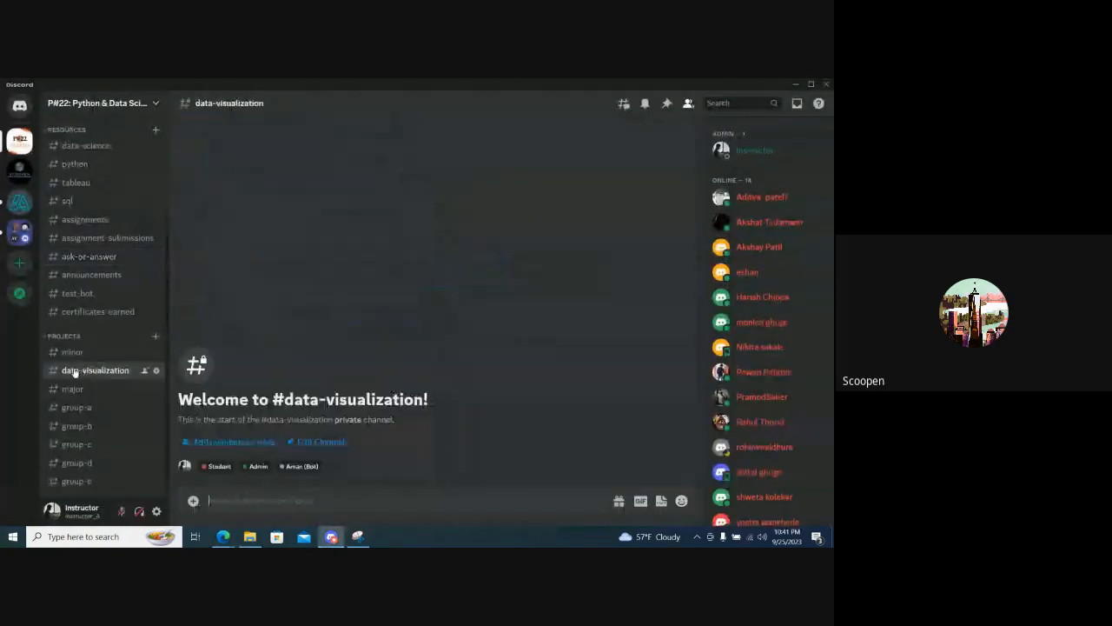
pyautogui.hotkey('alt', 'Tab')
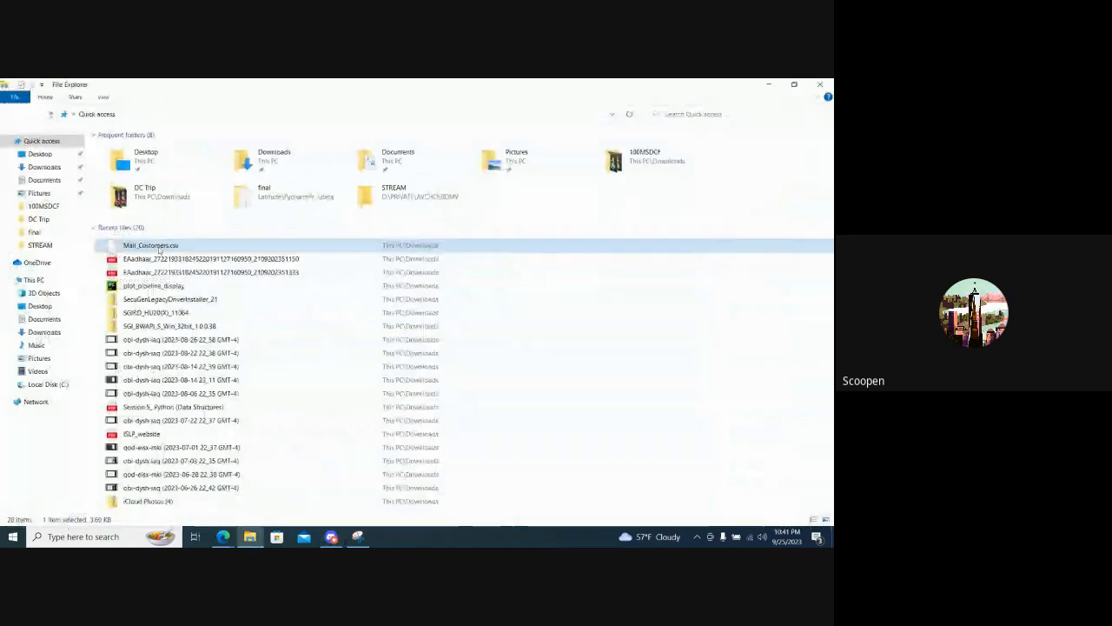
pyautogui.hotkey('alt', 'Tab')
pyautogui.moveTo(332, 388); pyautogui.dragTo(397, 424)
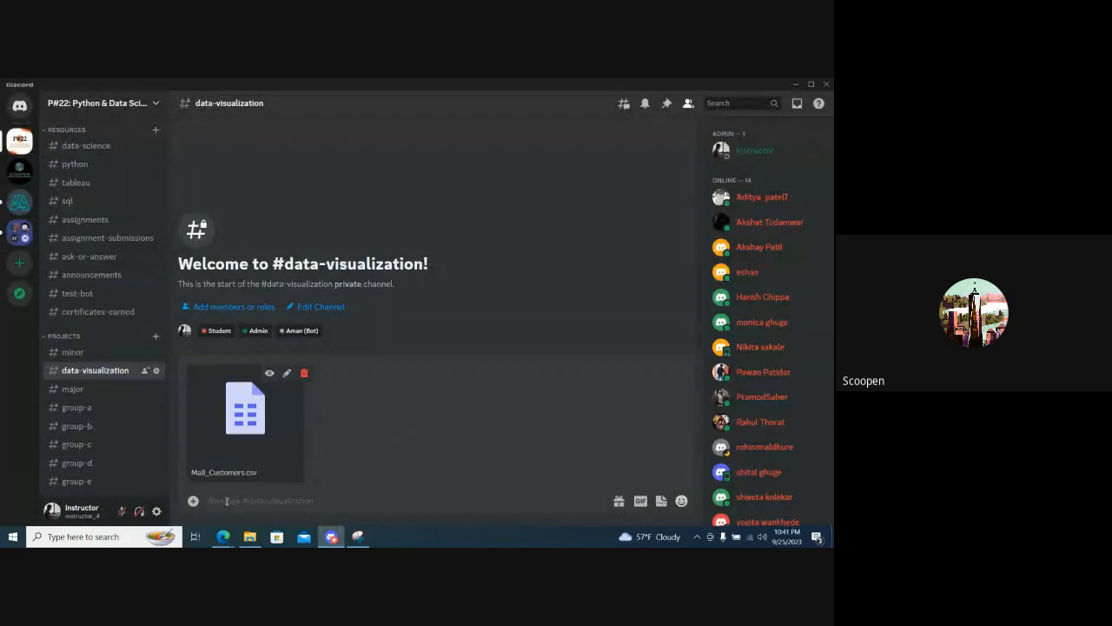
pyautogui.press('Return')
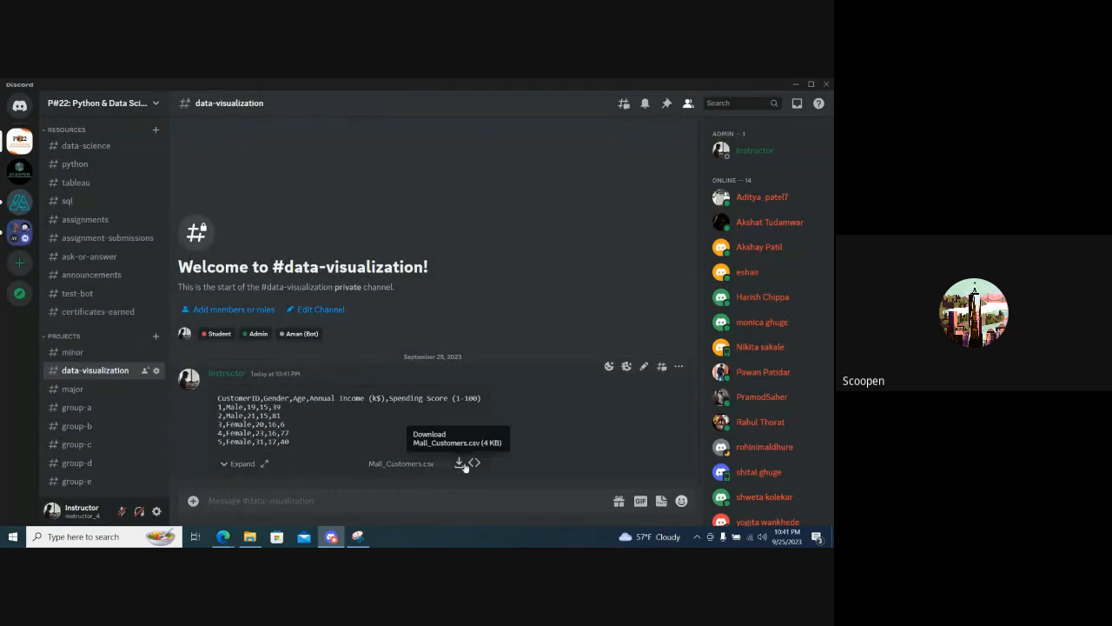
pyautogui.hotkey('alt', 'Tab')
pyautogui.hotkey('alt', 'Tab')
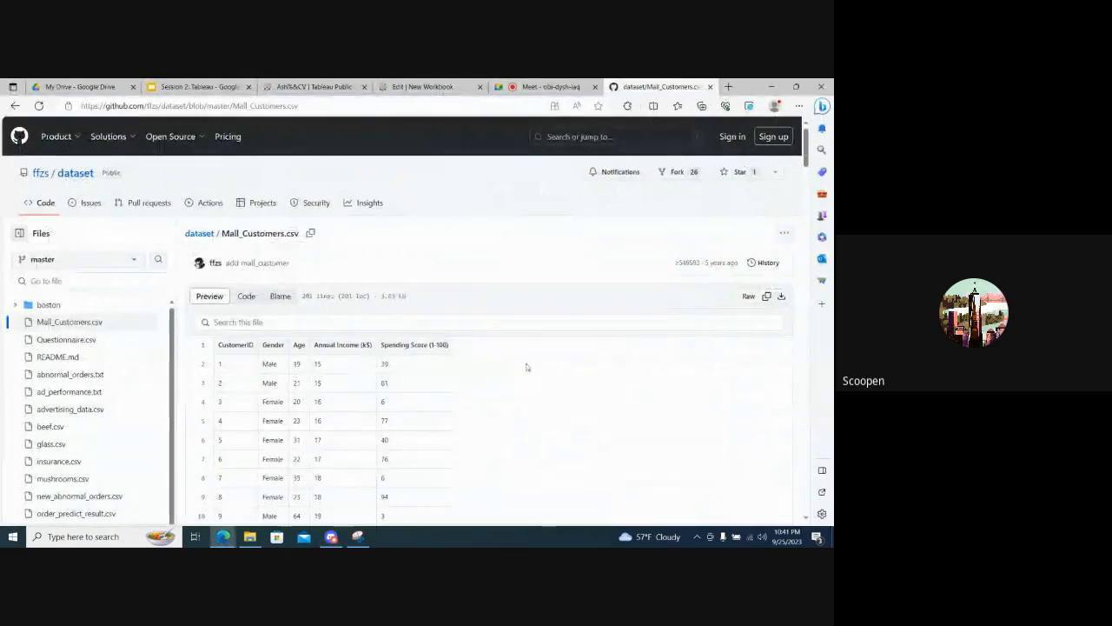
pyautogui.hotkey('alt', 'Tab')
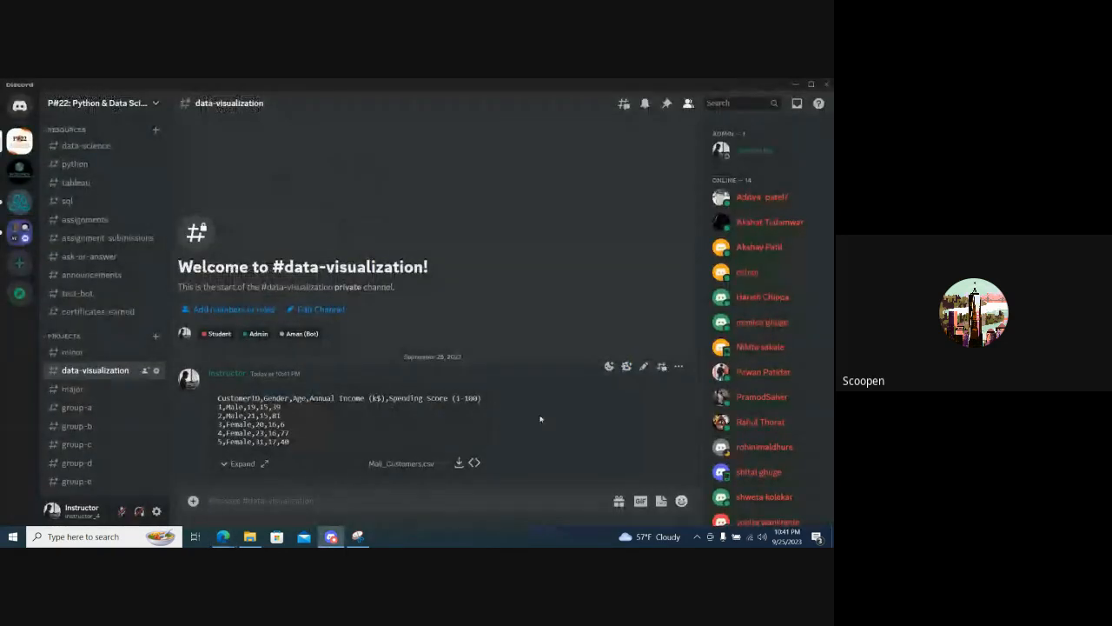
pyautogui.hotkey('alt', 'Tab')
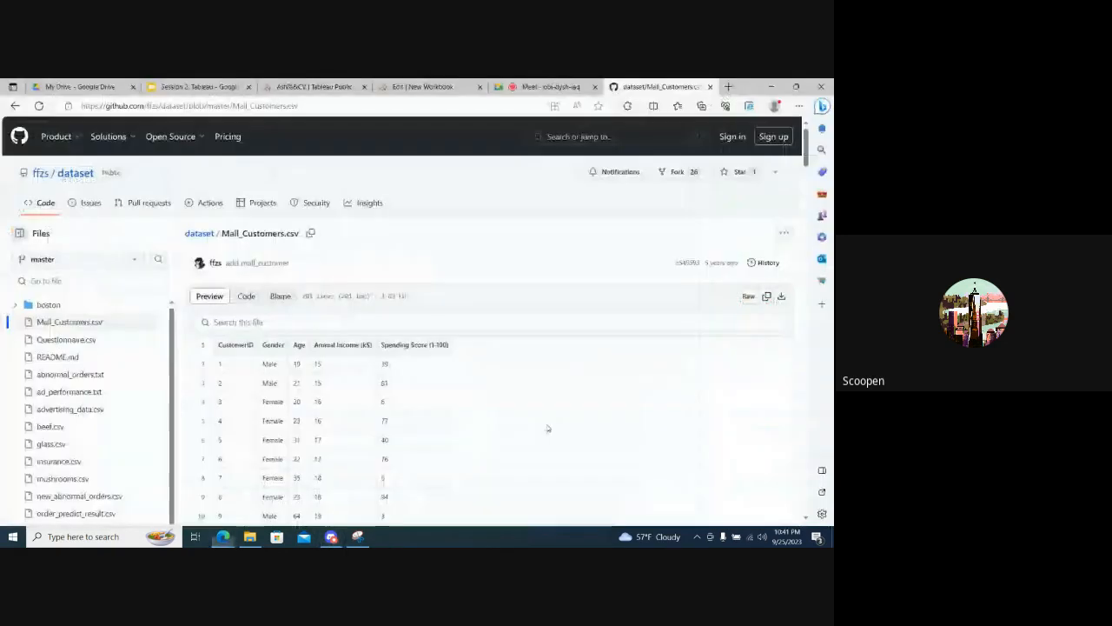
pyautogui.click(411, 86)
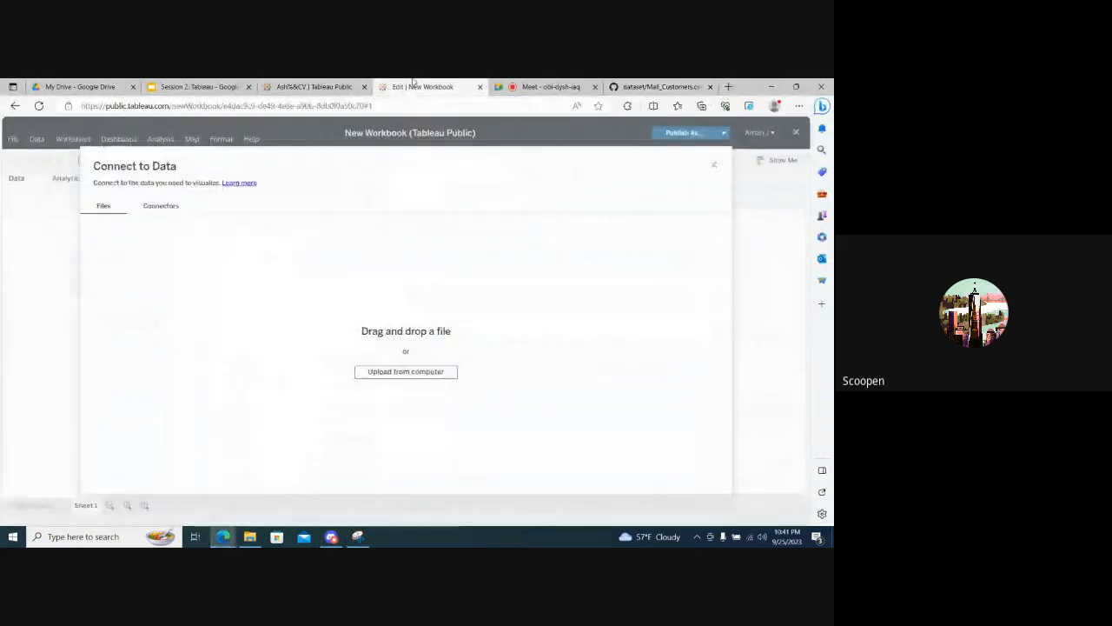
# - Switch to the Google Meet call and look through the list of participants
pyautogui.click(503, 83)
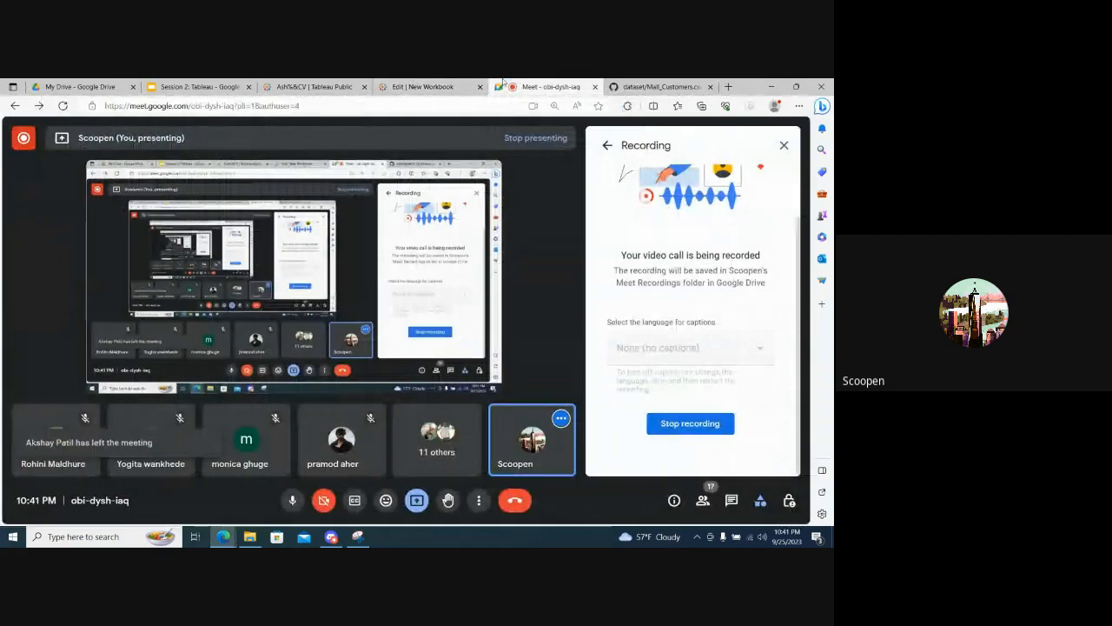
pyautogui.click(702, 499)
pyautogui.scroll(-3, 676, 432)
pyautogui.scroll(-3, 676, 432)
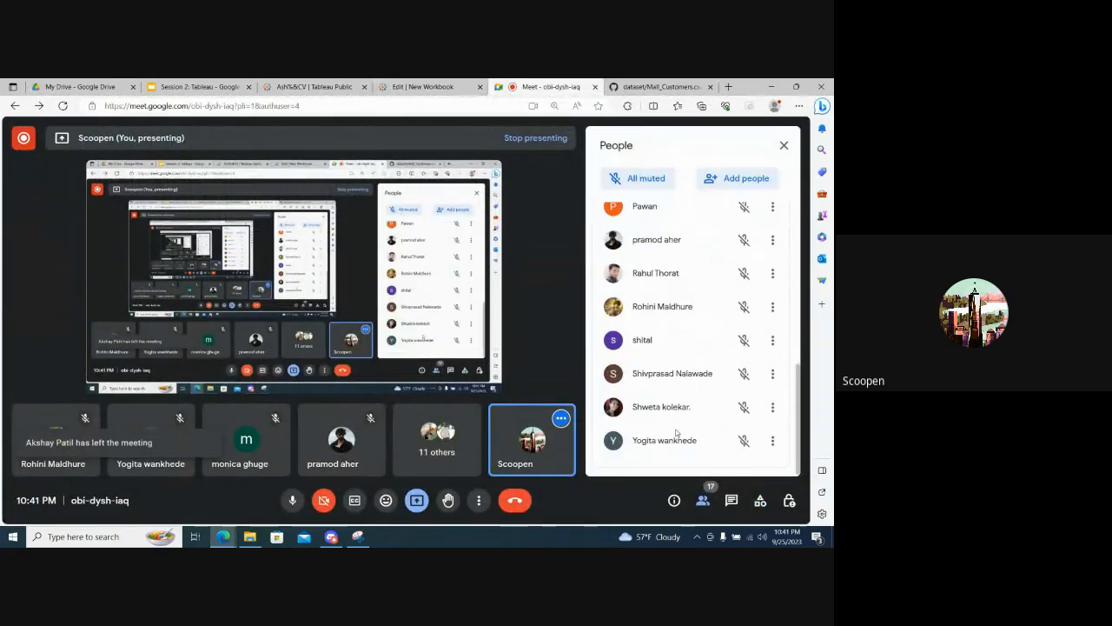
pyautogui.scroll(8, 676, 432)
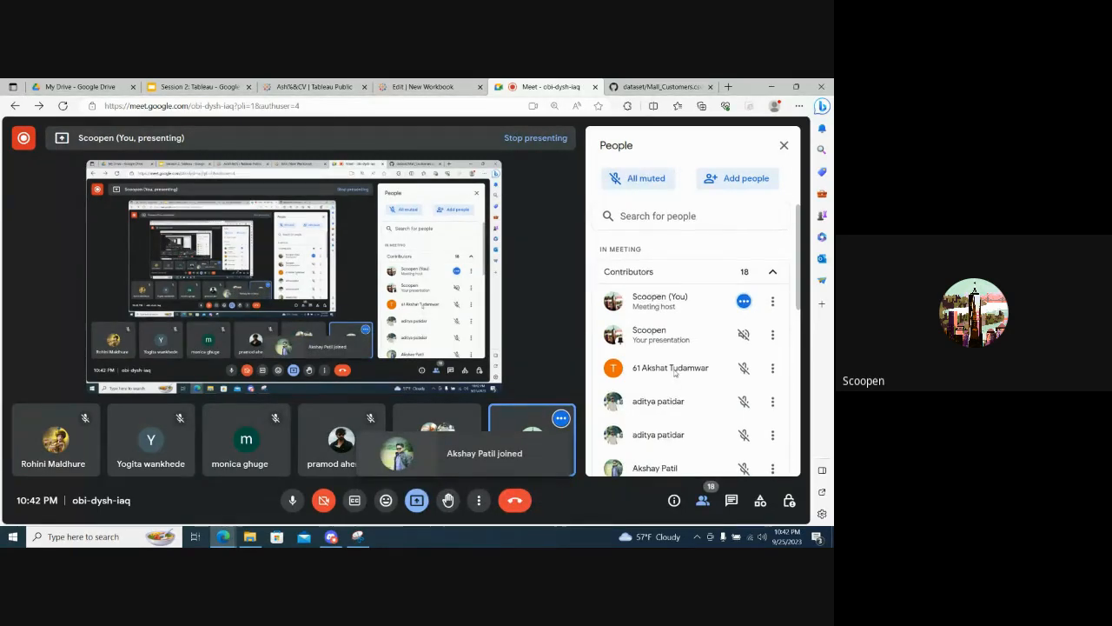
pyautogui.scroll(-7, 675, 372)
pyautogui.scroll(7, 675, 373)
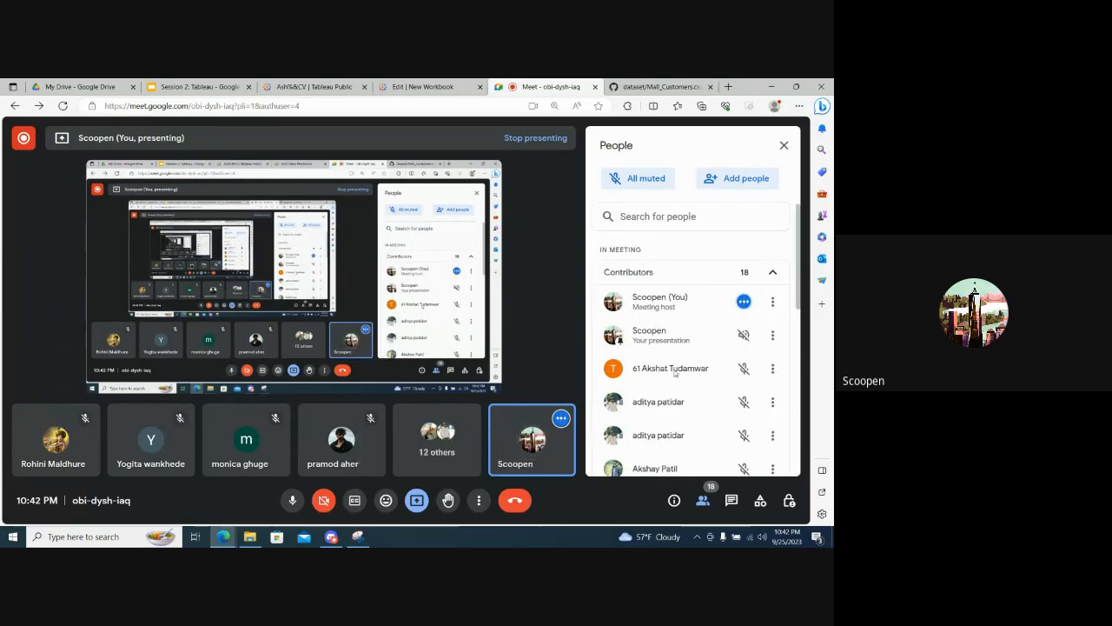
# - Return to the new Tableau workbook and upload Mall_Customers.csv from the Downloads folder as its data source
pyautogui.click(390, 85)
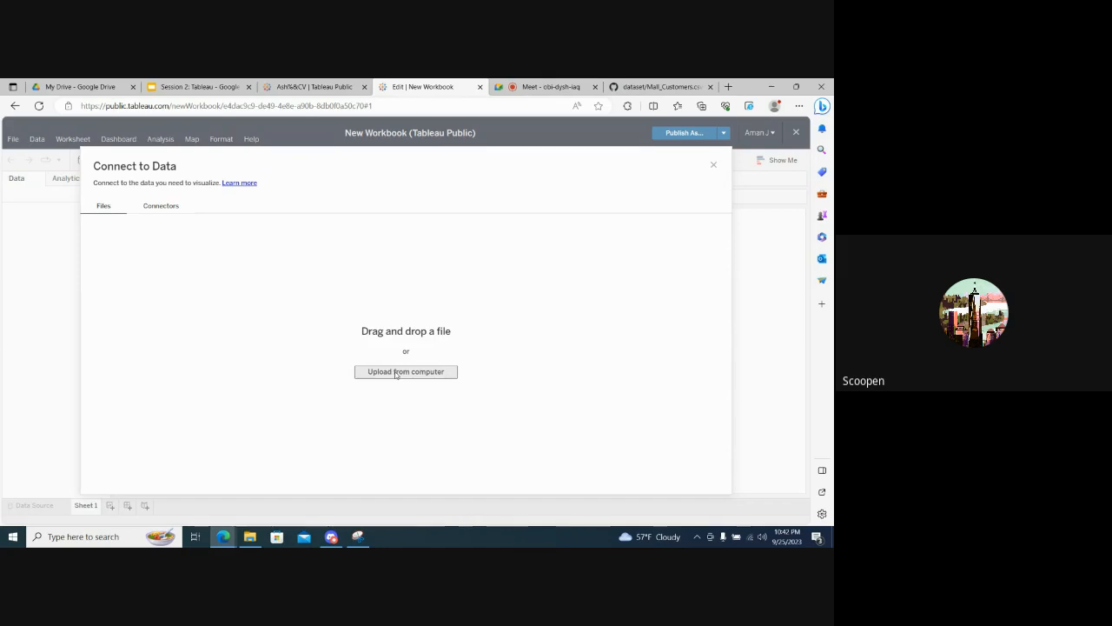
pyautogui.click(155, 210)
pyautogui.click(101, 209)
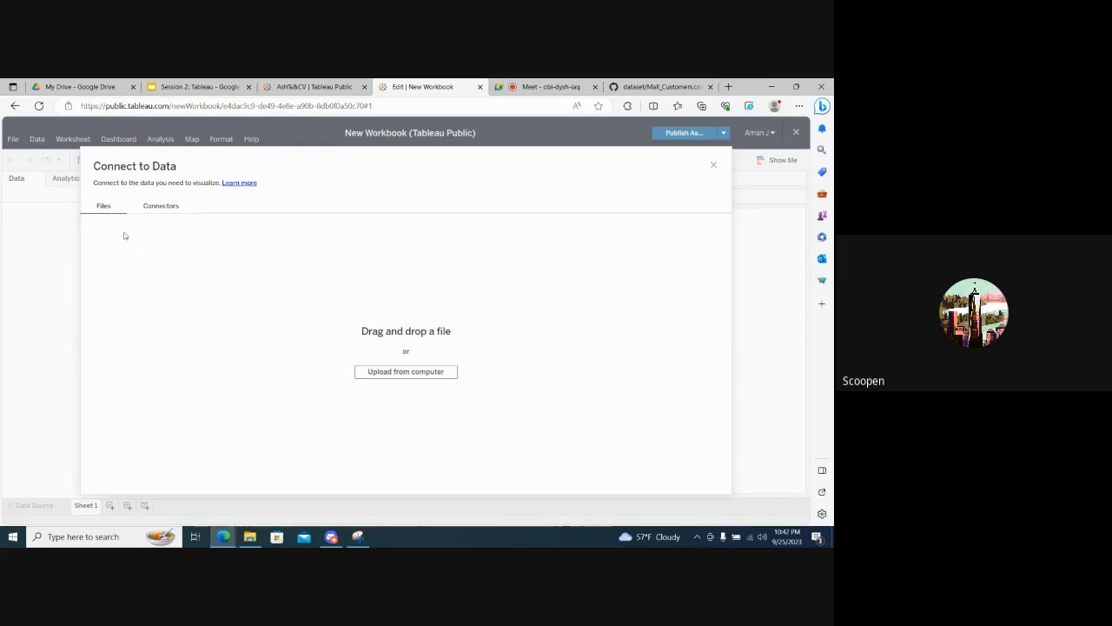
pyautogui.click(387, 372)
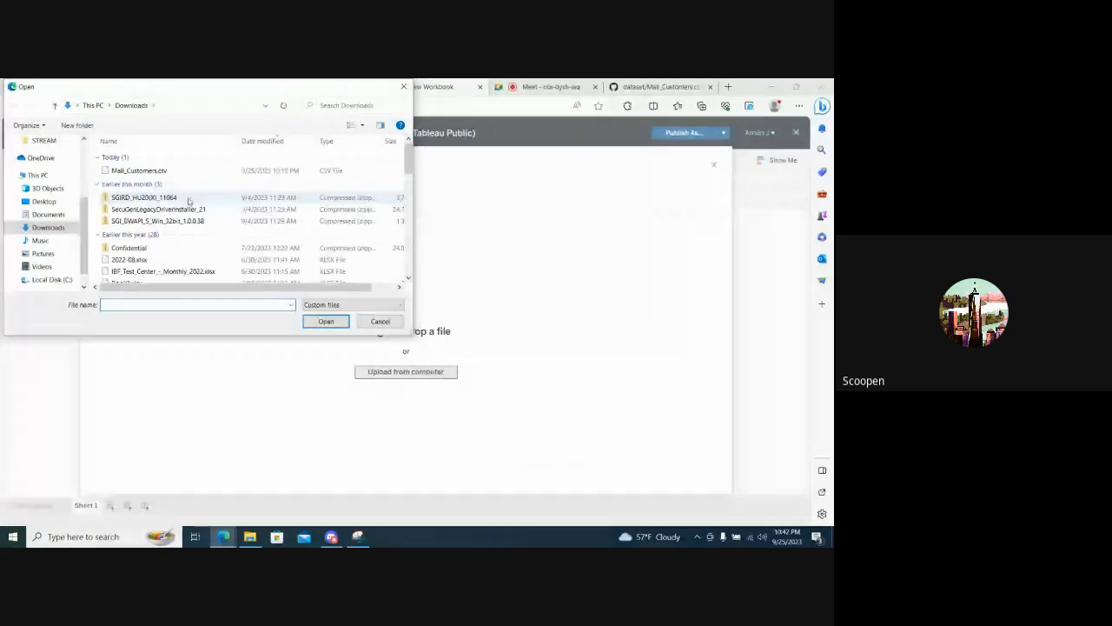
pyautogui.doubleClick(142, 171)
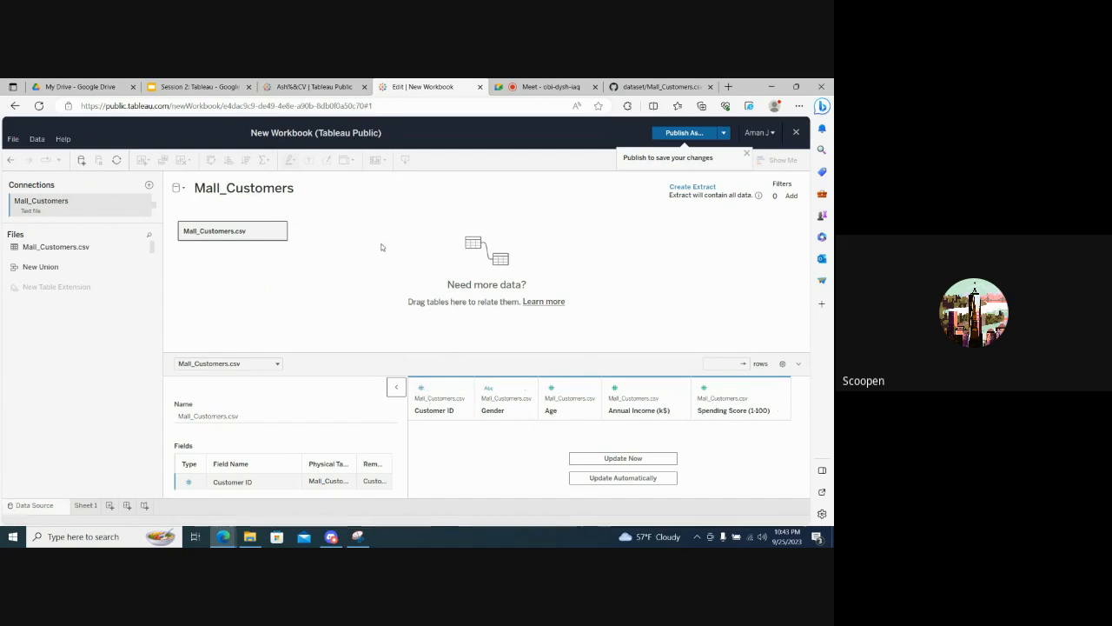
# - Recheck who is in the Google Meet call, and return to the workbook's Mall_Customers data source page
pyautogui.click(513, 89)
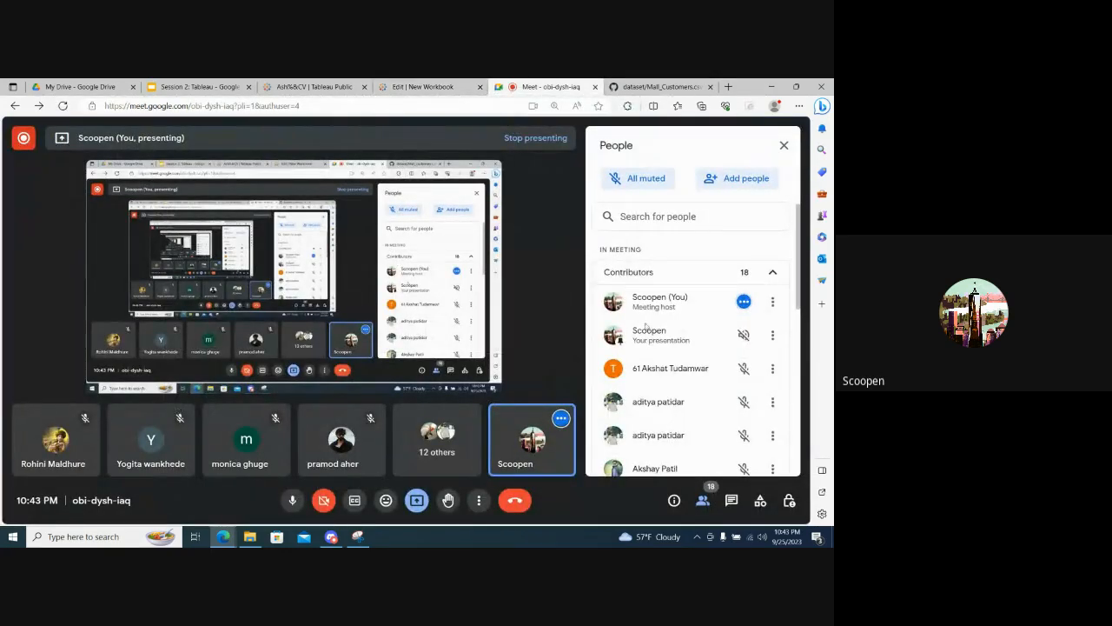
pyautogui.scroll(-5, 675, 405)
pyautogui.scroll(5, 670, 387)
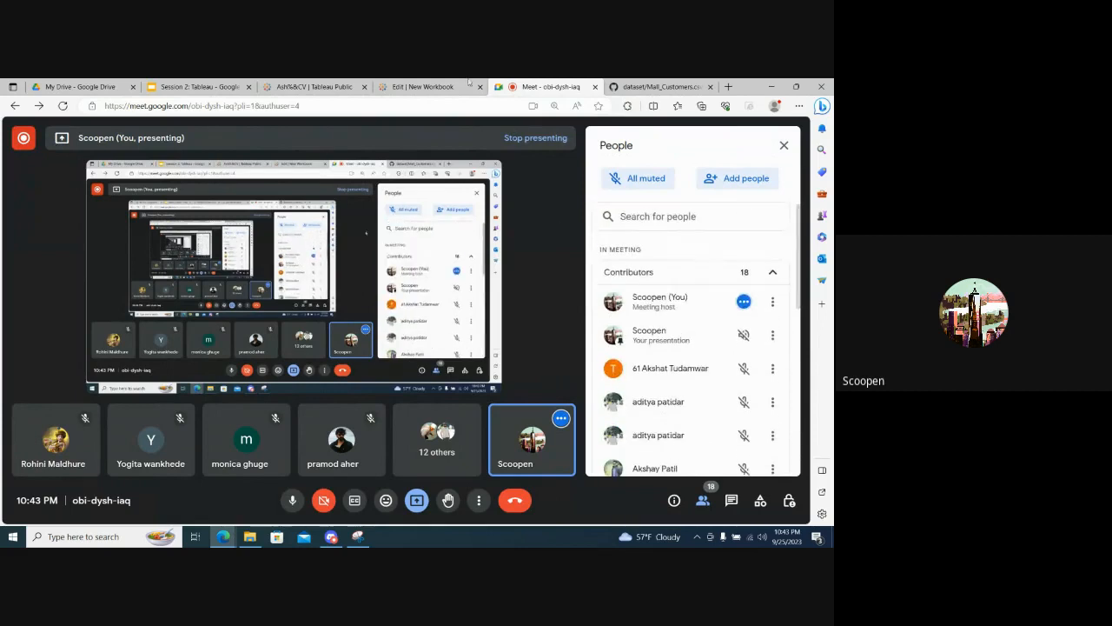
pyautogui.click(406, 85)
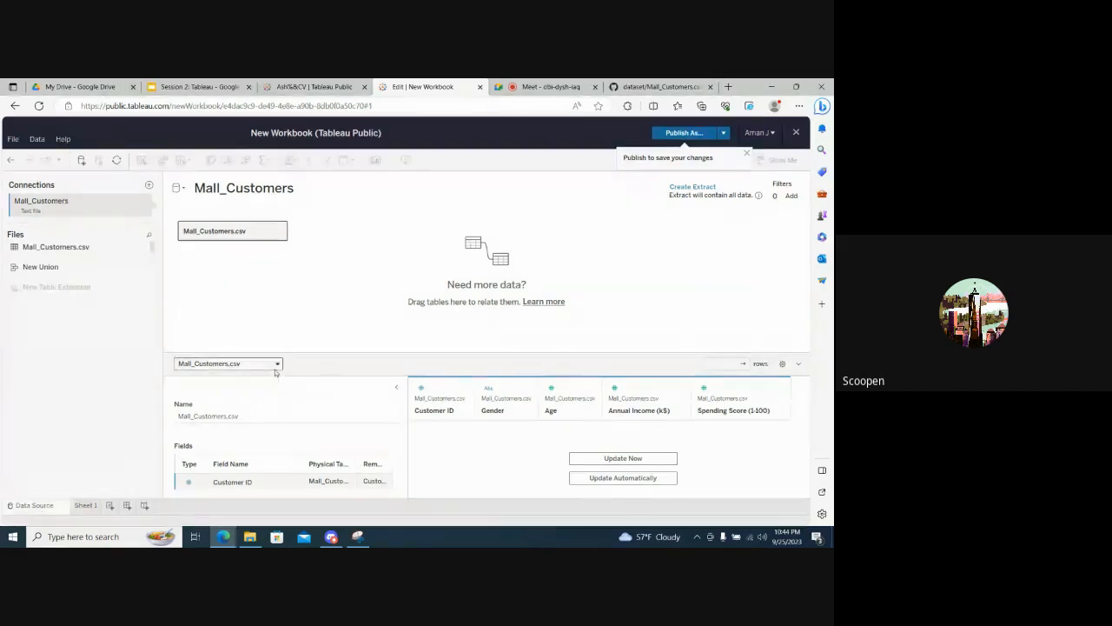
# - Enlarge the data details area of the Mall_Customers source and update the preview to load and browse the Mall_Customers.csv rows
pyautogui.click(228, 363)
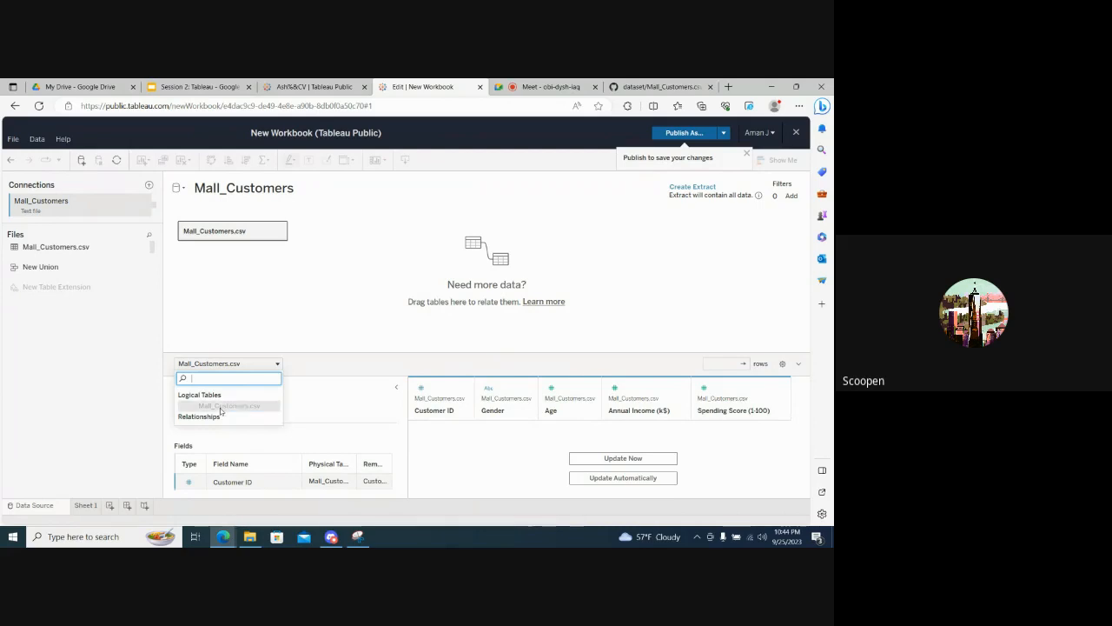
pyautogui.click(321, 369)
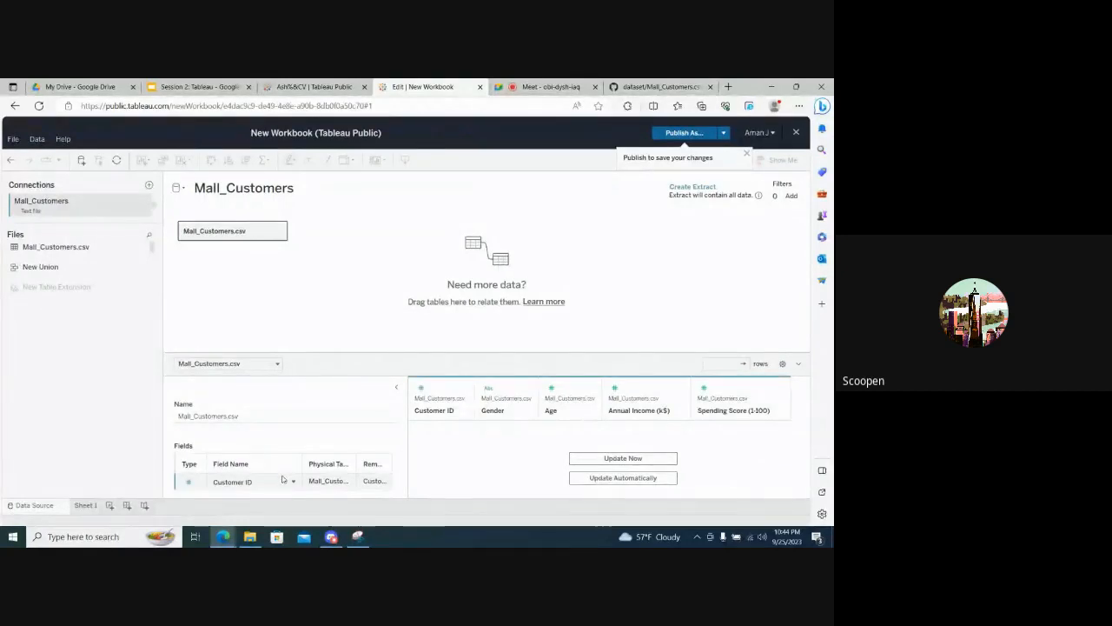
pyautogui.scroll(-1, 282, 479)
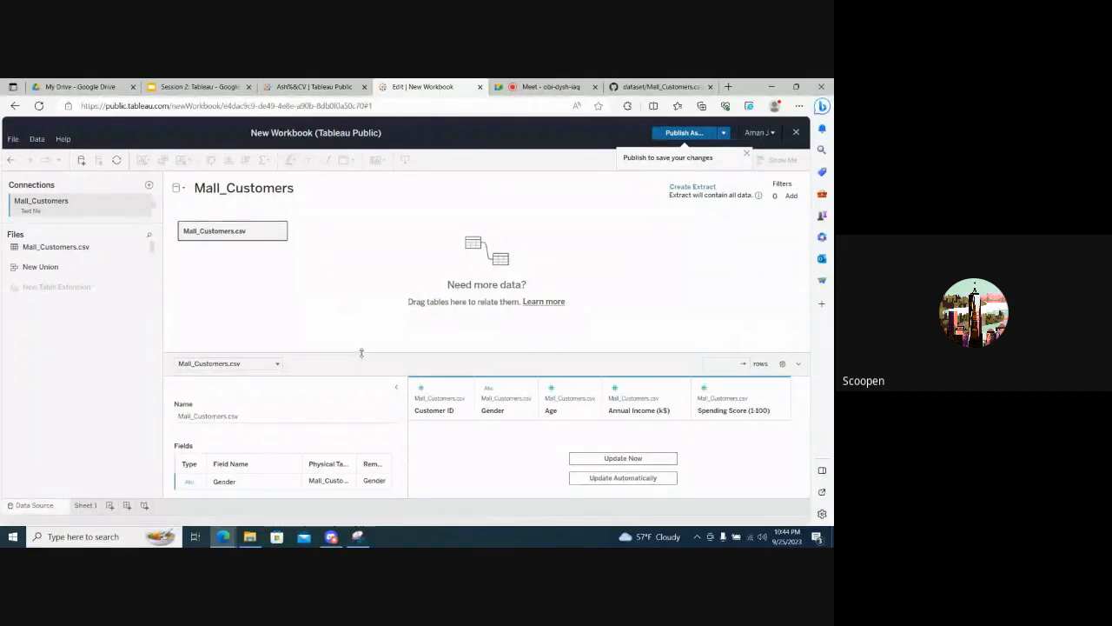
pyautogui.moveTo(362, 353); pyautogui.dragTo(364, 281)
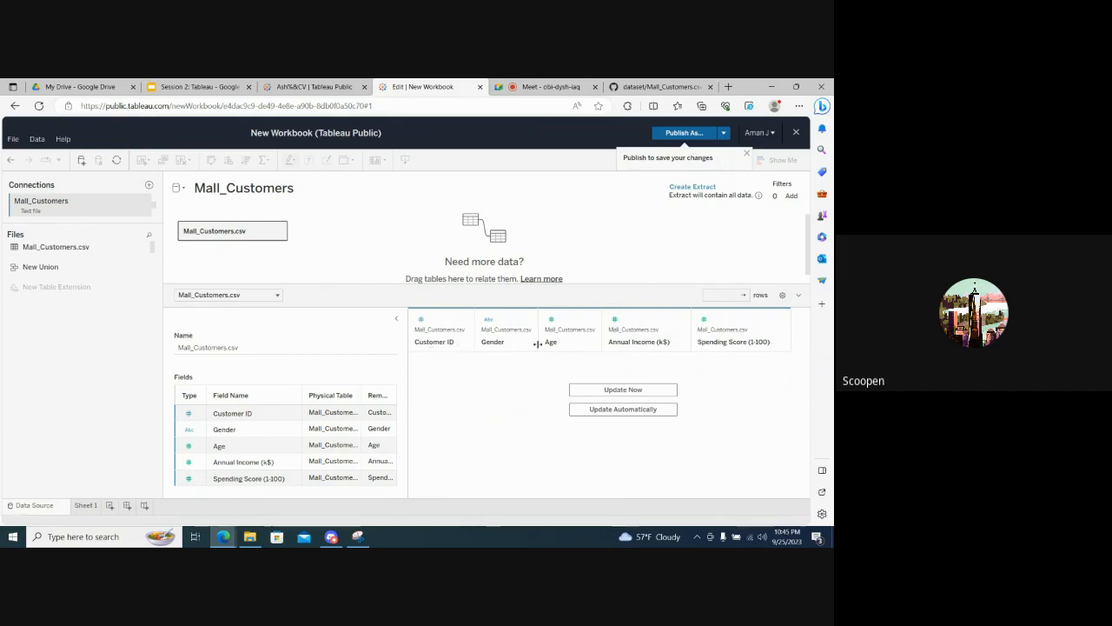
pyautogui.click(613, 391)
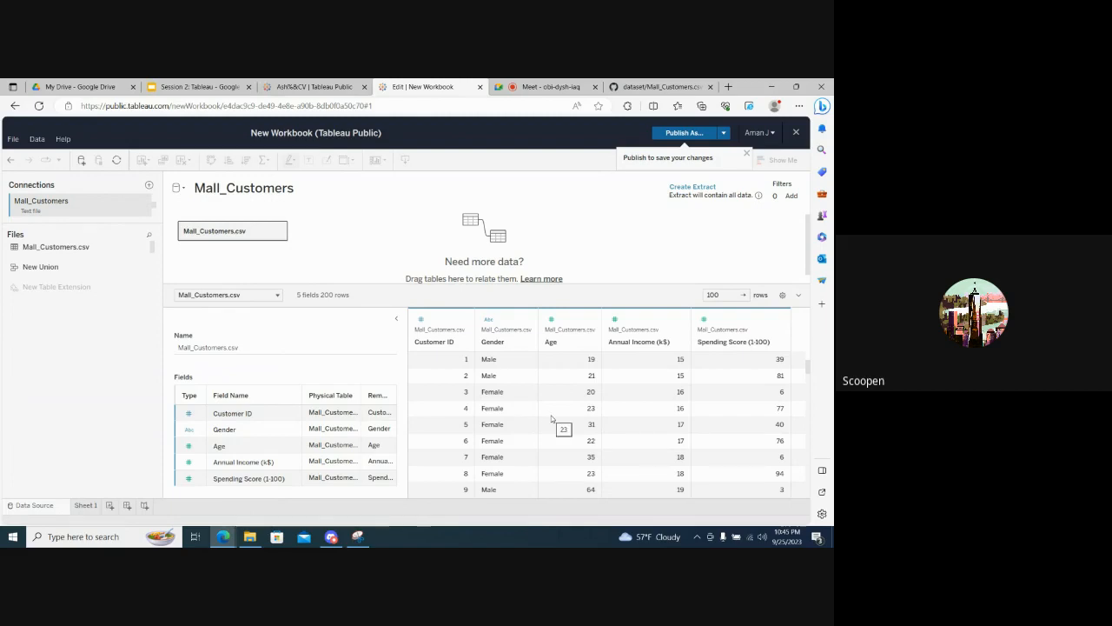
pyautogui.scroll(-20, 551, 418)
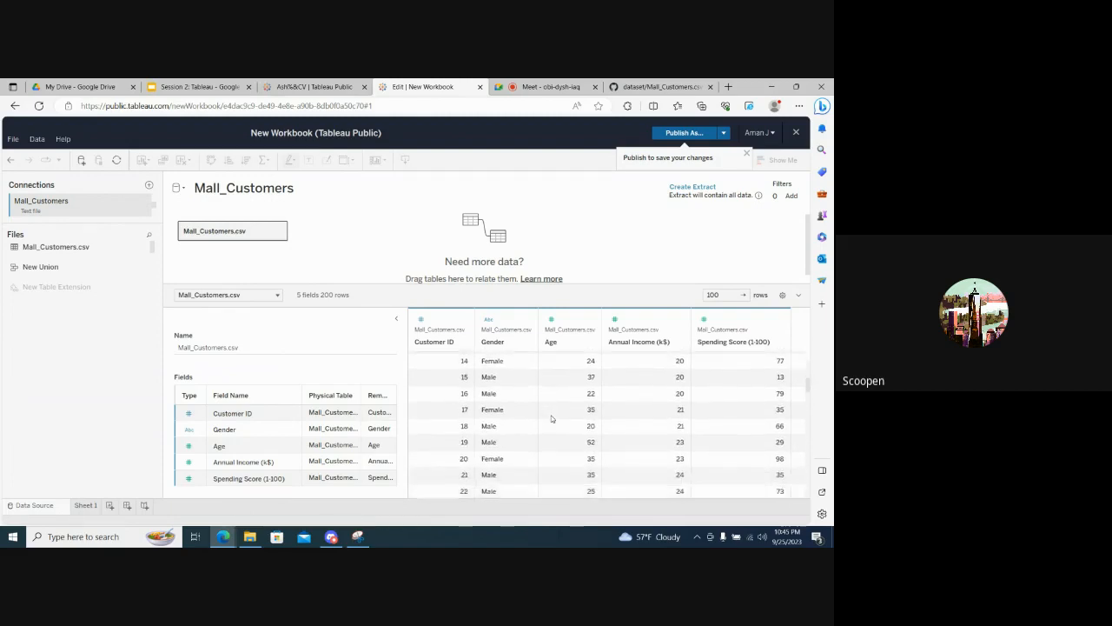
pyautogui.scroll(20, 551, 419)
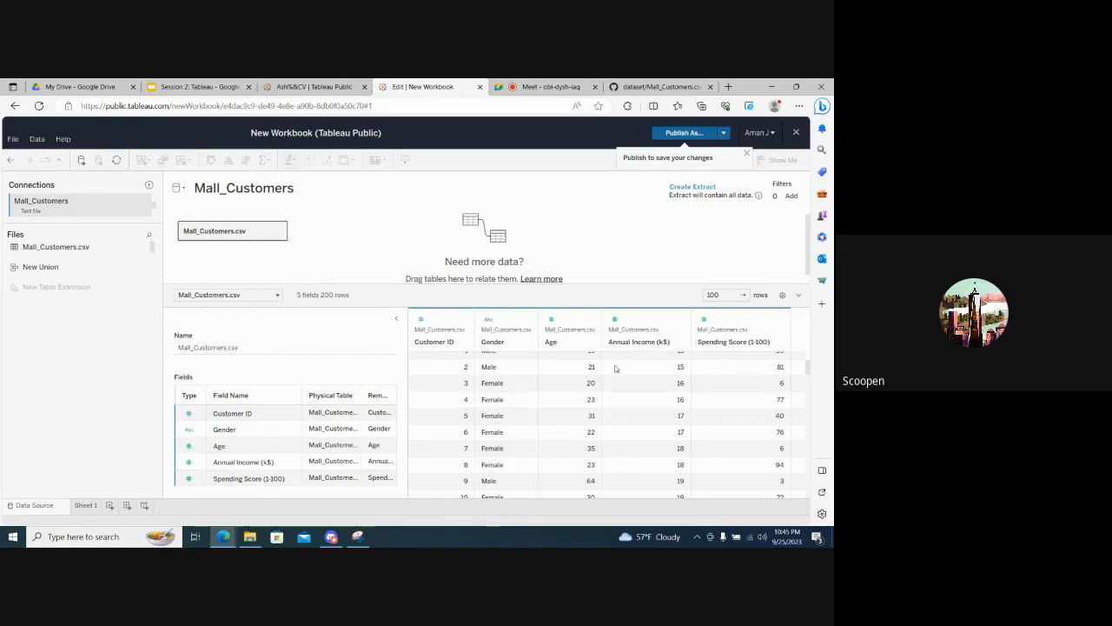
pyautogui.scroll(1, 615, 368)
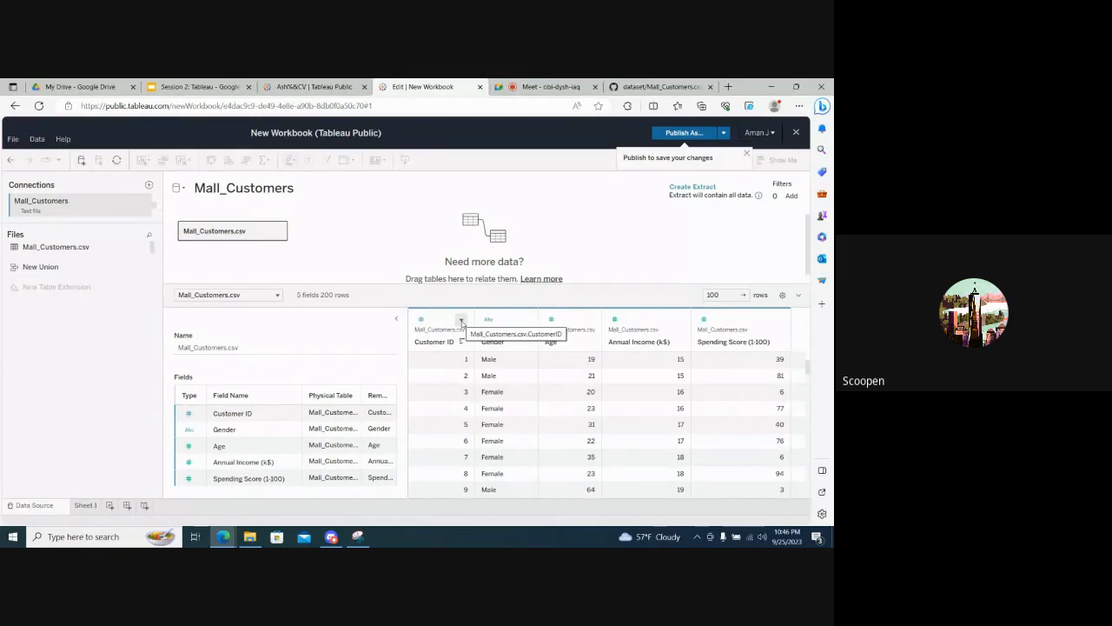
# - Review the options available for the Customer ID column in the data preview, then close them without changing anything
pyautogui.click(461, 321)
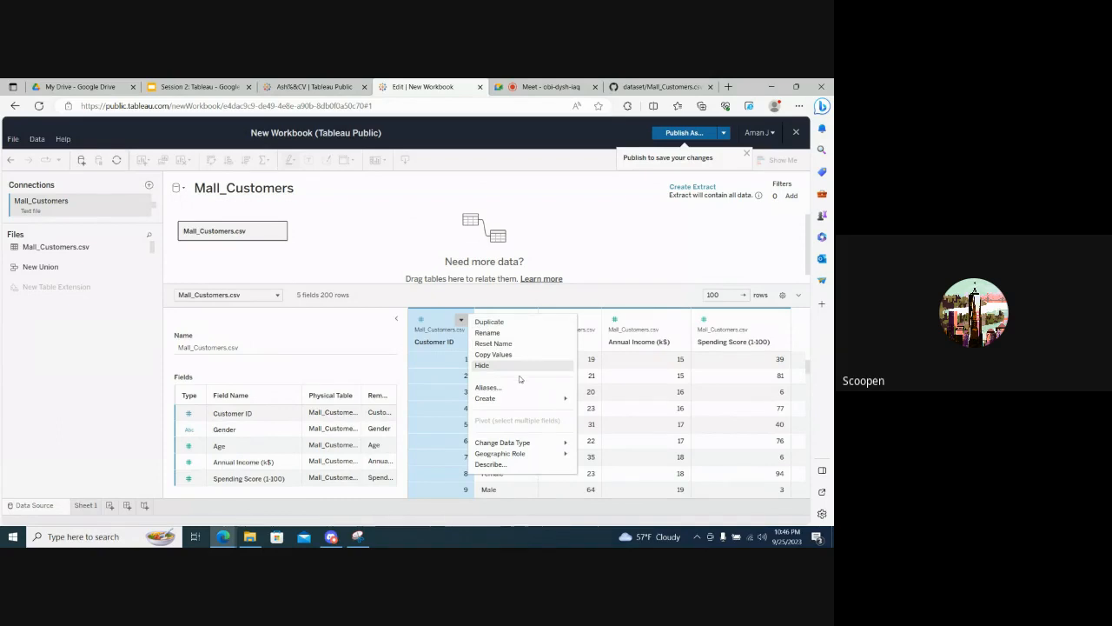
pyautogui.moveTo(547, 445)
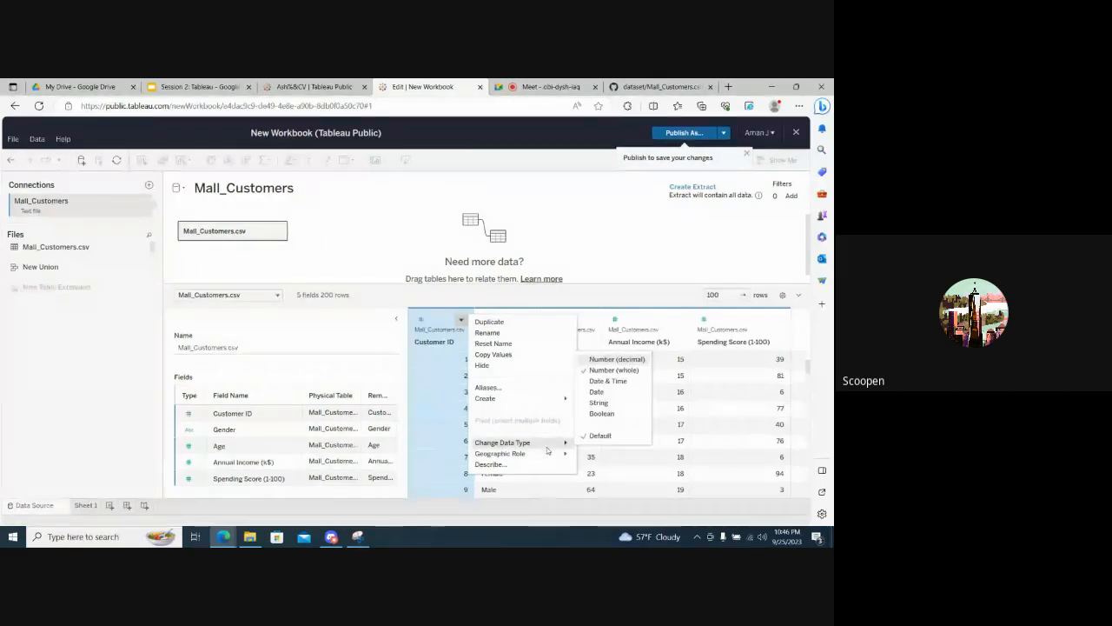
pyautogui.click(453, 296)
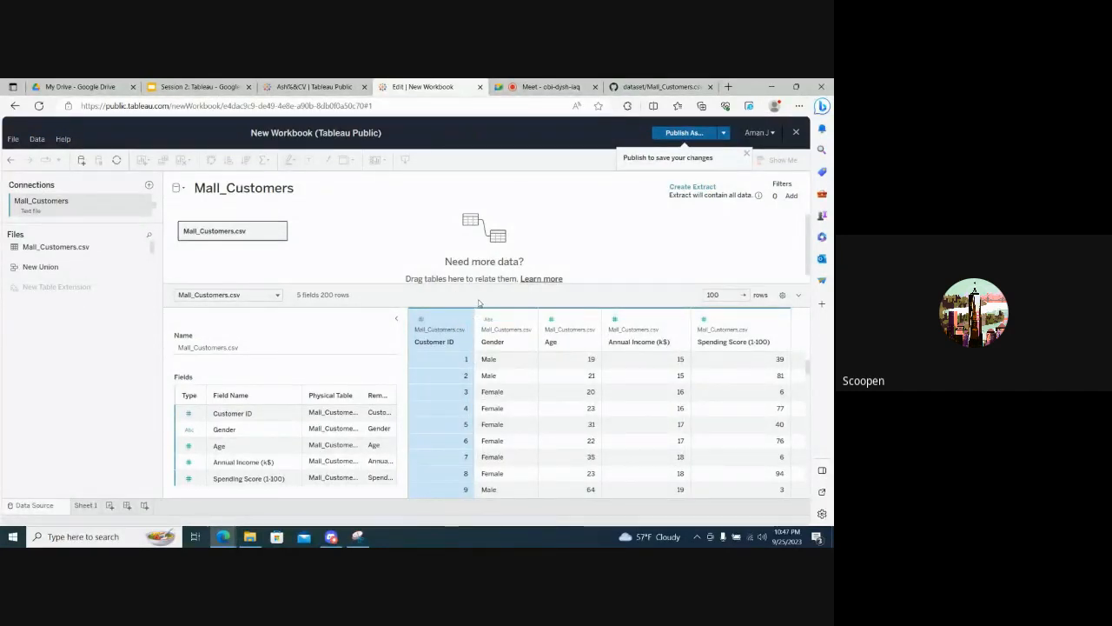
pyautogui.click(448, 392)
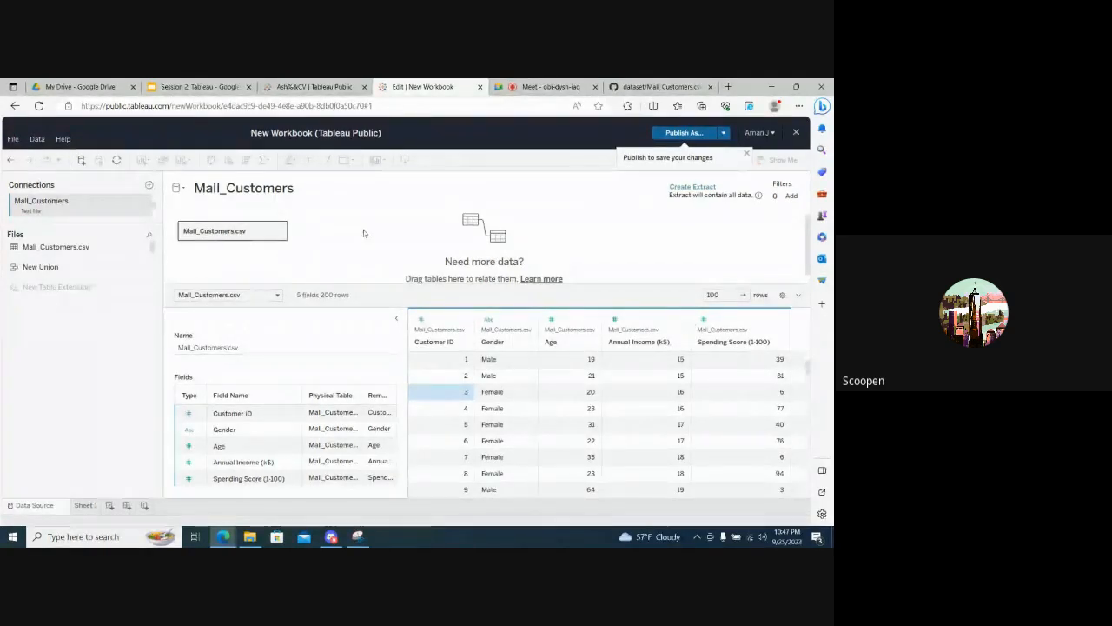
# - Check slide 5 of the Session 2: Tableau presentation and look in on the Google Meet call
pyautogui.click(203, 84)
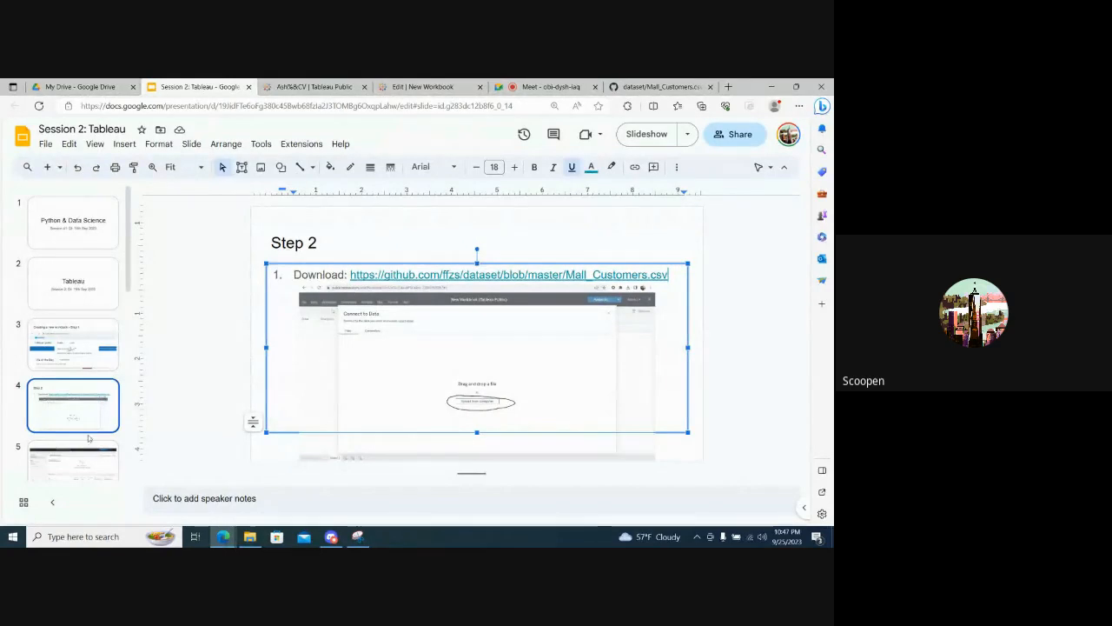
pyautogui.click(74, 461)
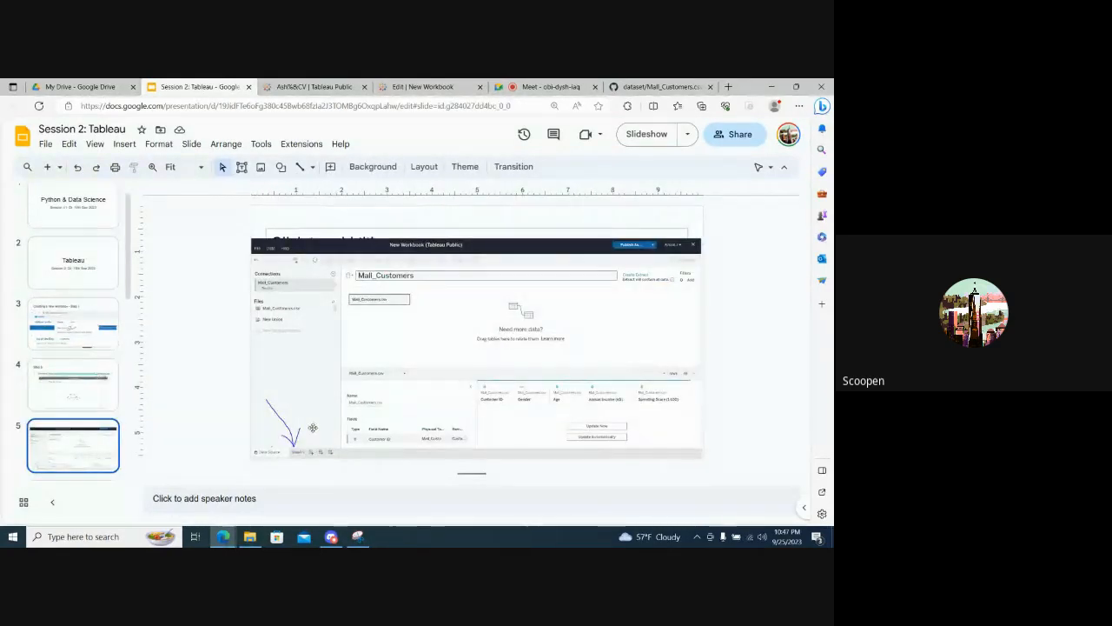
pyautogui.click(524, 84)
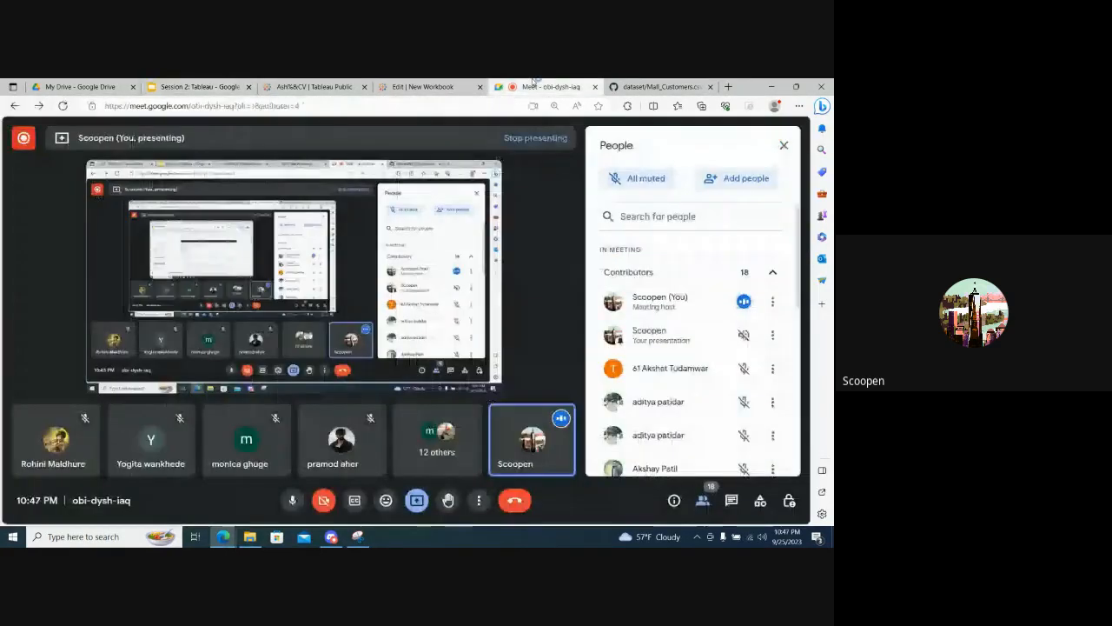
# - Return to the Tableau workbook, open the Sheet 1 worksheet and dismiss the reminder to publish changes
pyautogui.click(402, 85)
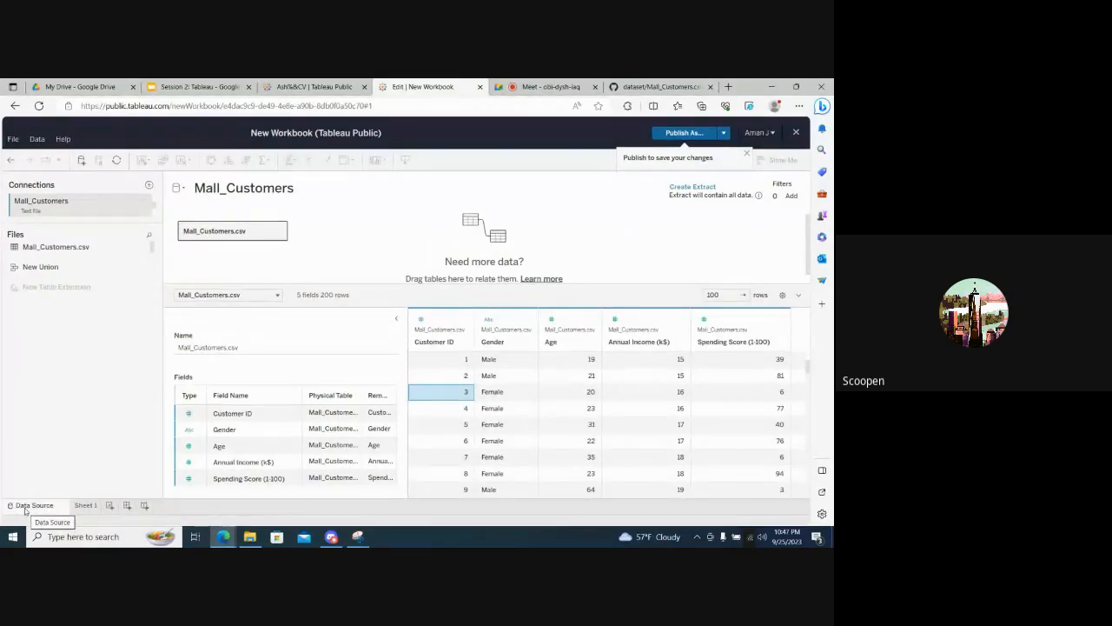
pyautogui.click(85, 505)
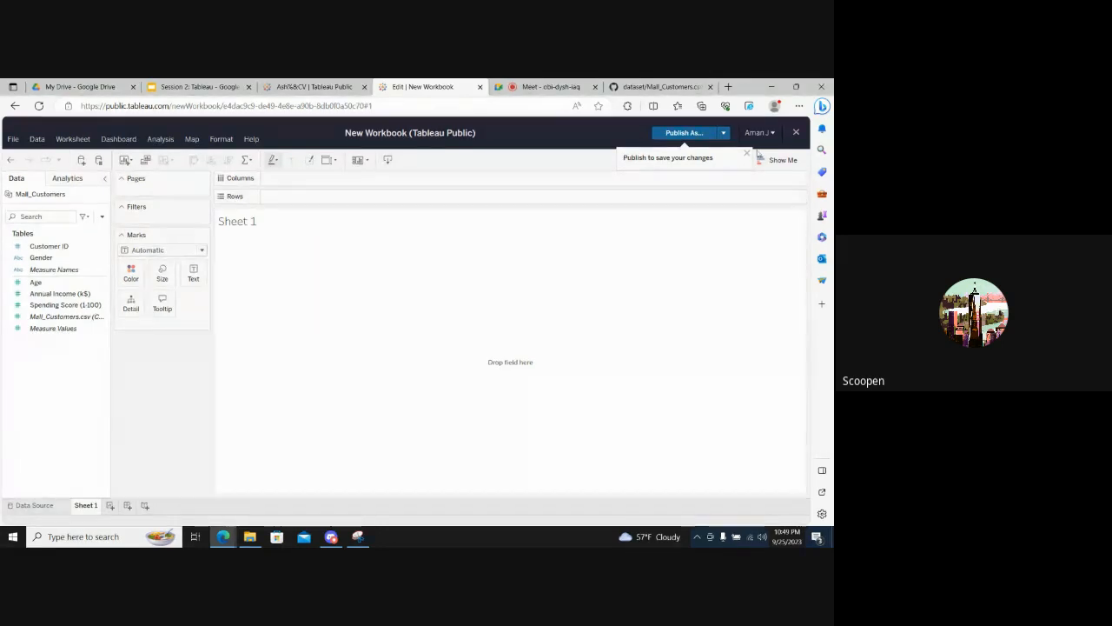
pyautogui.click(746, 154)
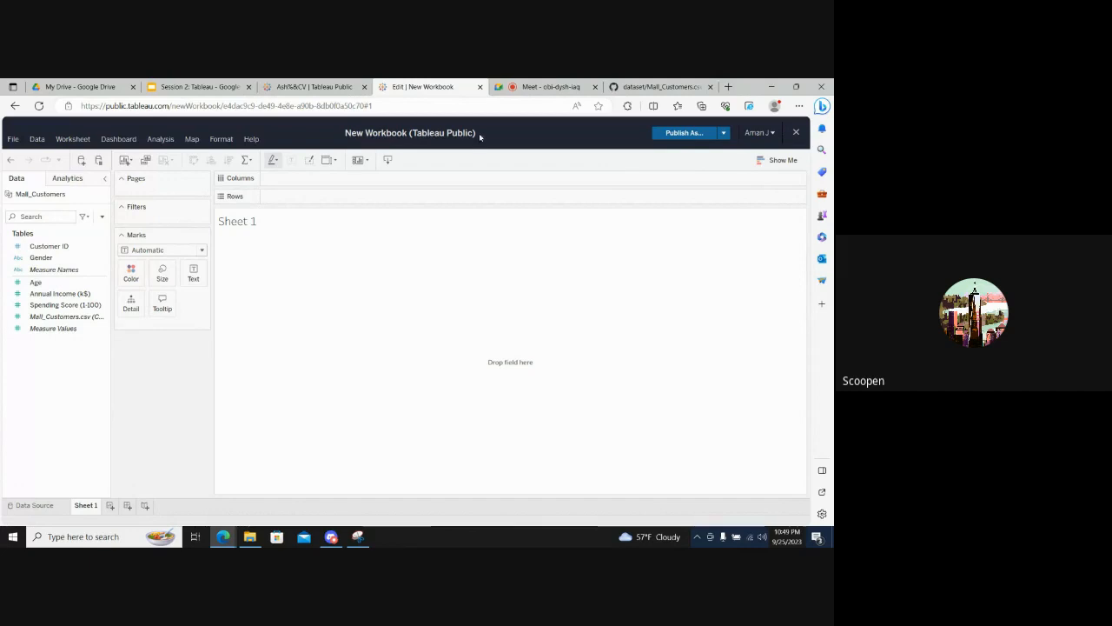
# - Look through the Google Meet participant list again and return to Sheet 1 of the Tableau workbook
pyautogui.click(527, 84)
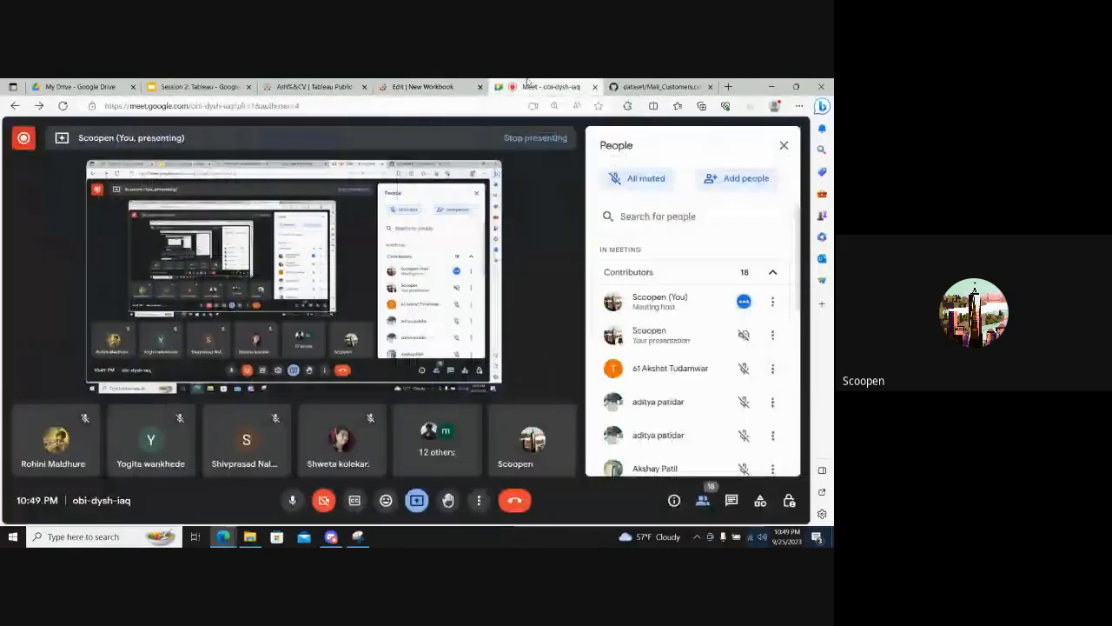
pyautogui.scroll(-10, 644, 418)
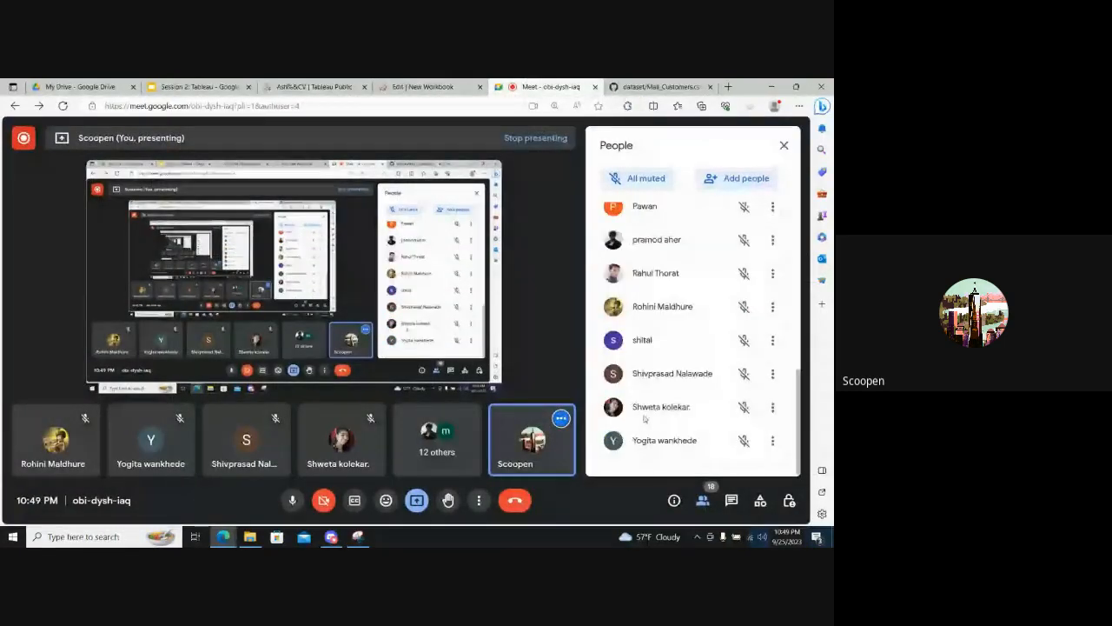
pyautogui.scroll(10, 644, 418)
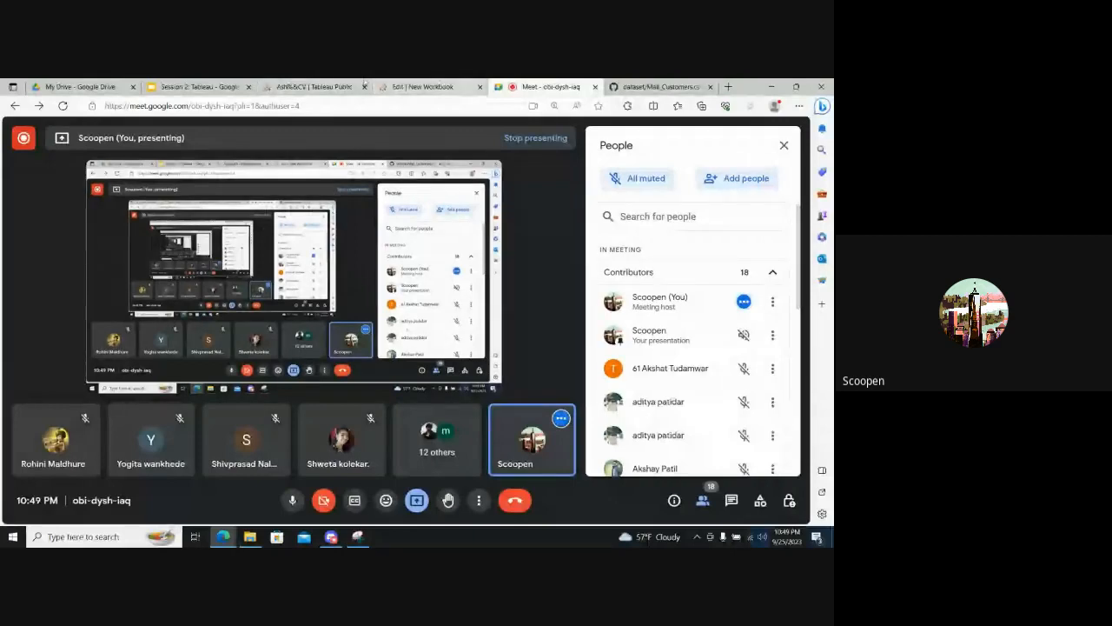
pyautogui.click(452, 85)
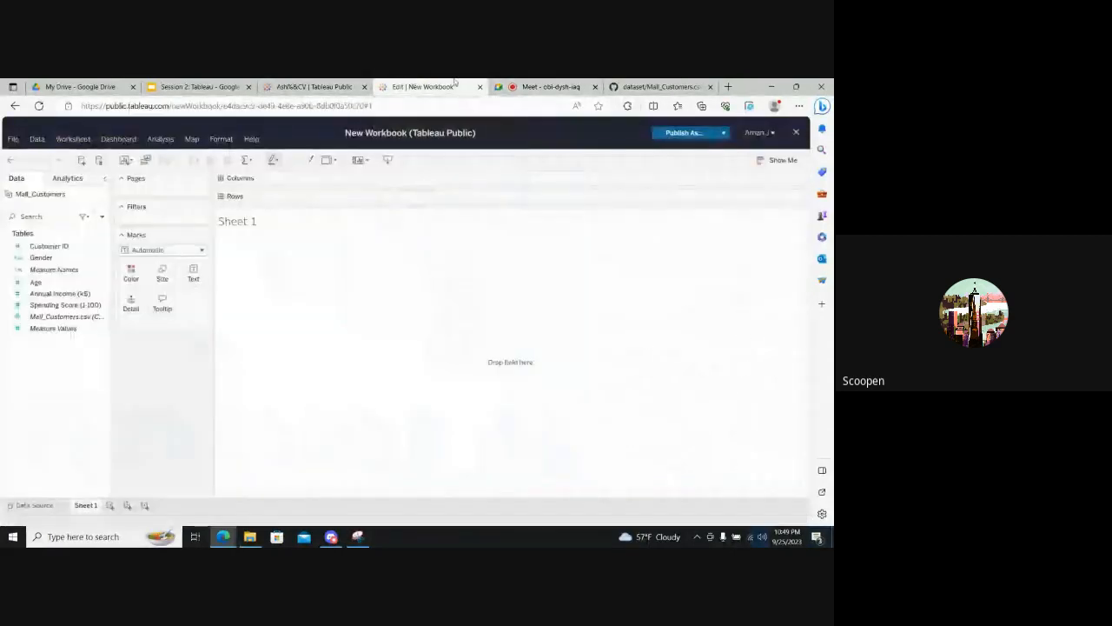
pyautogui.click(523, 84)
pyautogui.click(435, 83)
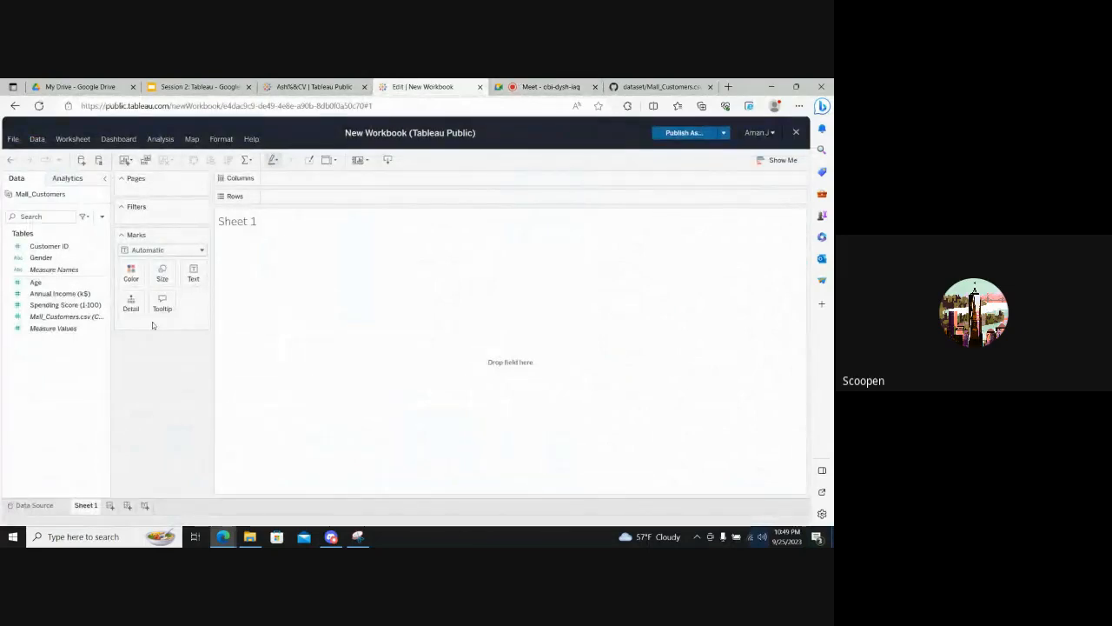
pyautogui.click(13, 139)
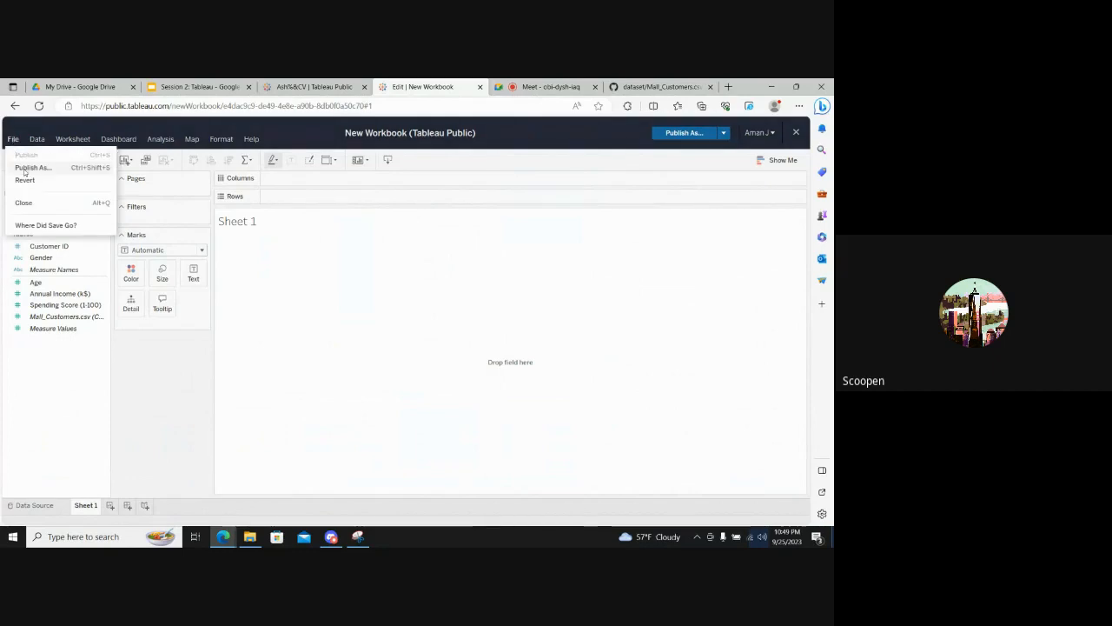
pyautogui.click(25, 168)
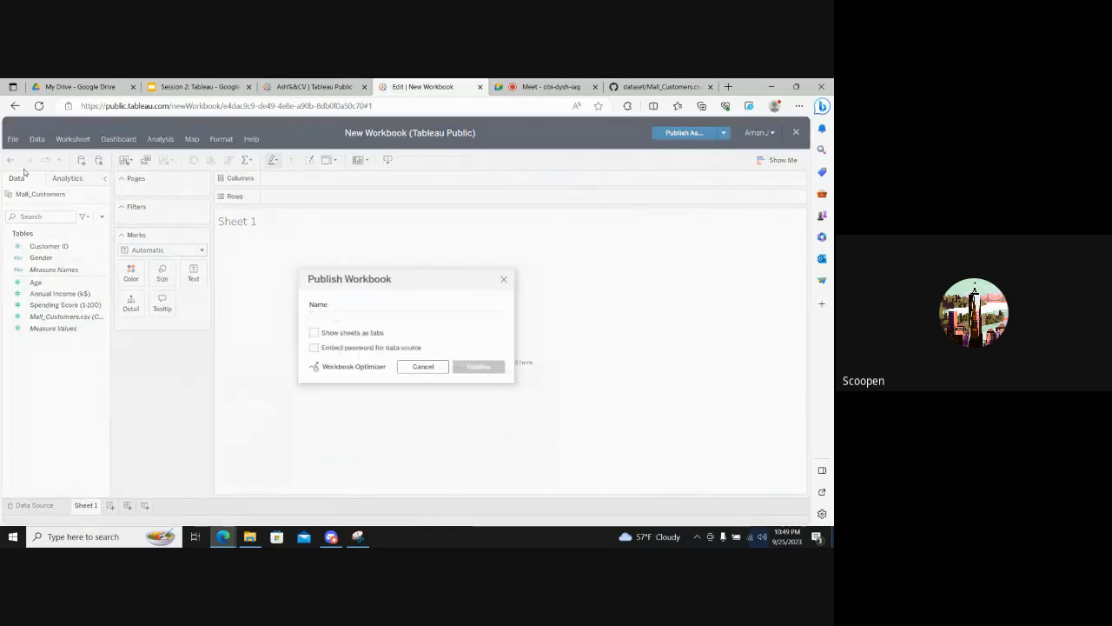
pyautogui.press('Escape')
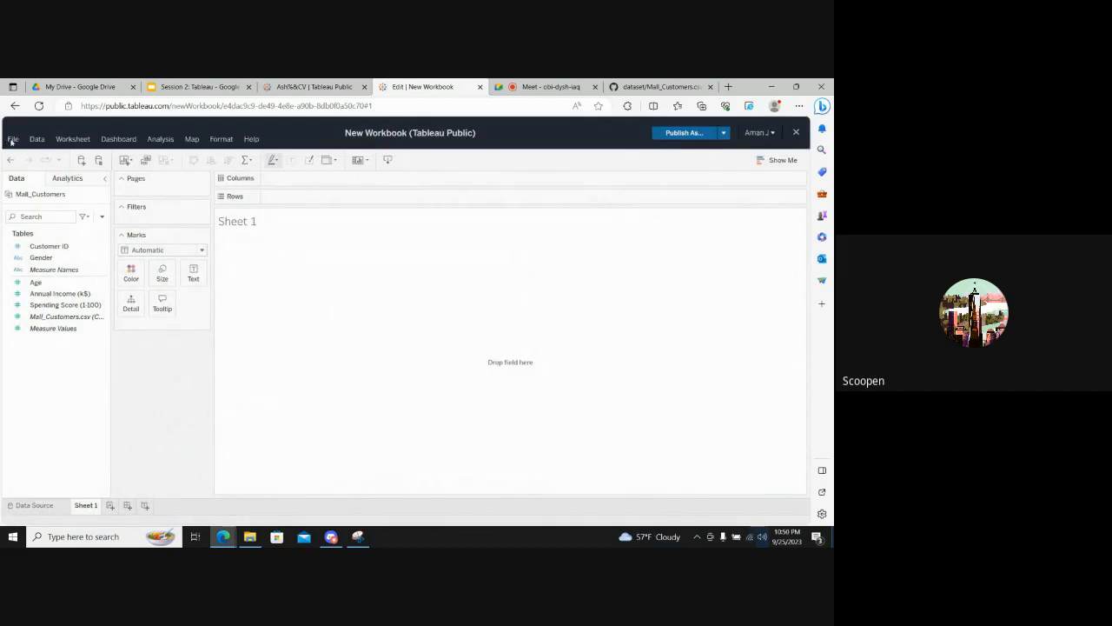
# - Publish the workbook under the name Mall_Report with its sheets shown as tabs
pyautogui.click(12, 141)
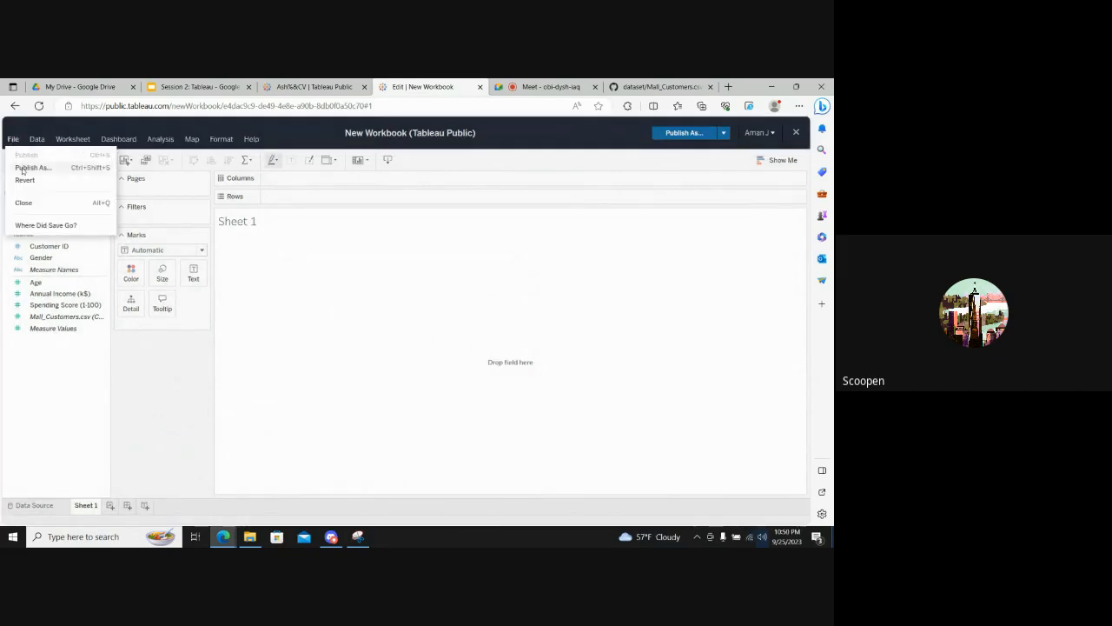
pyautogui.click(22, 168)
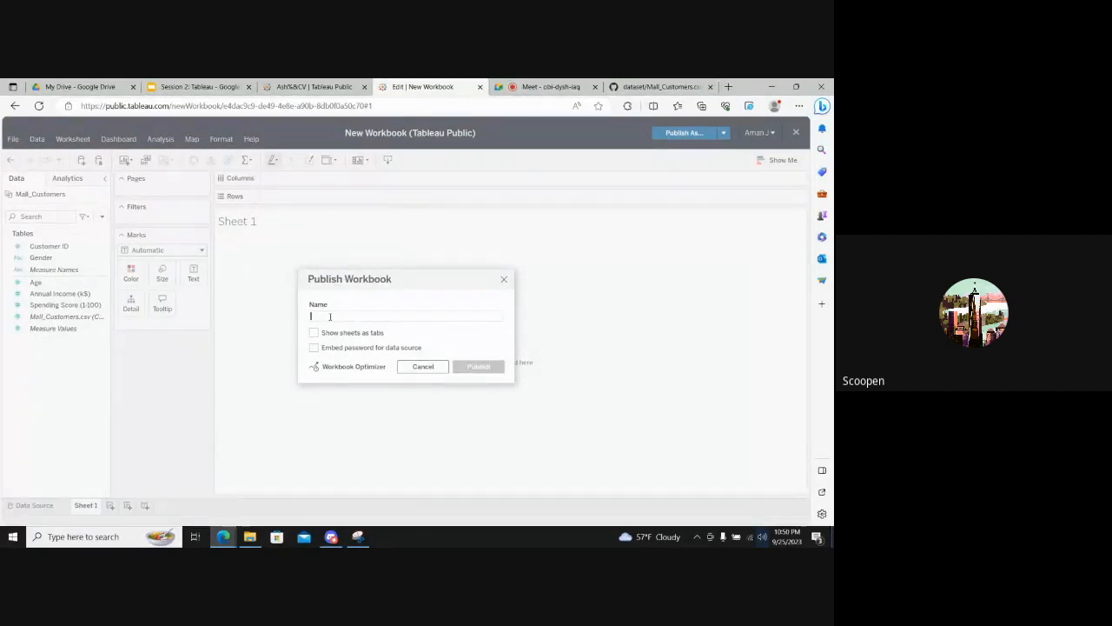
pyautogui.write('Mall_')
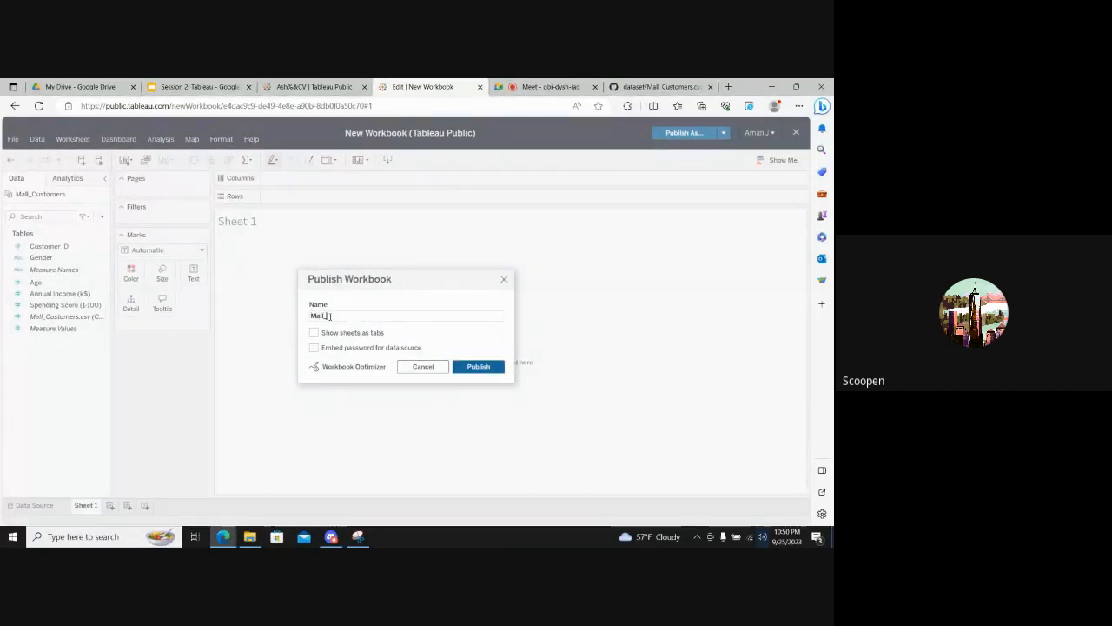
pyautogui.write('Repsrt')
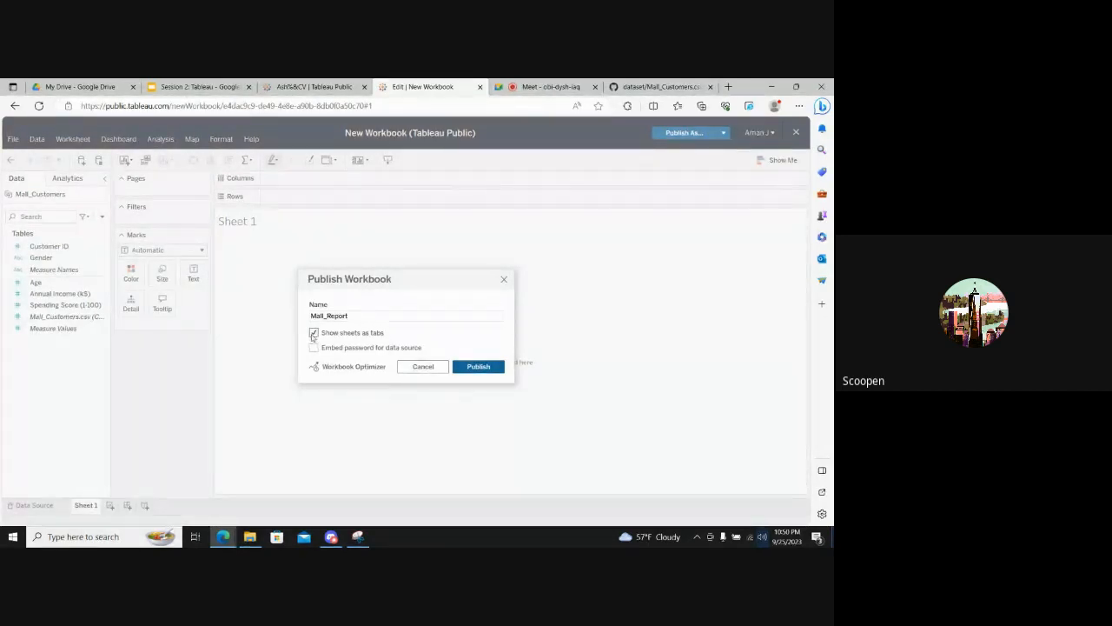
pyautogui.click(484, 366)
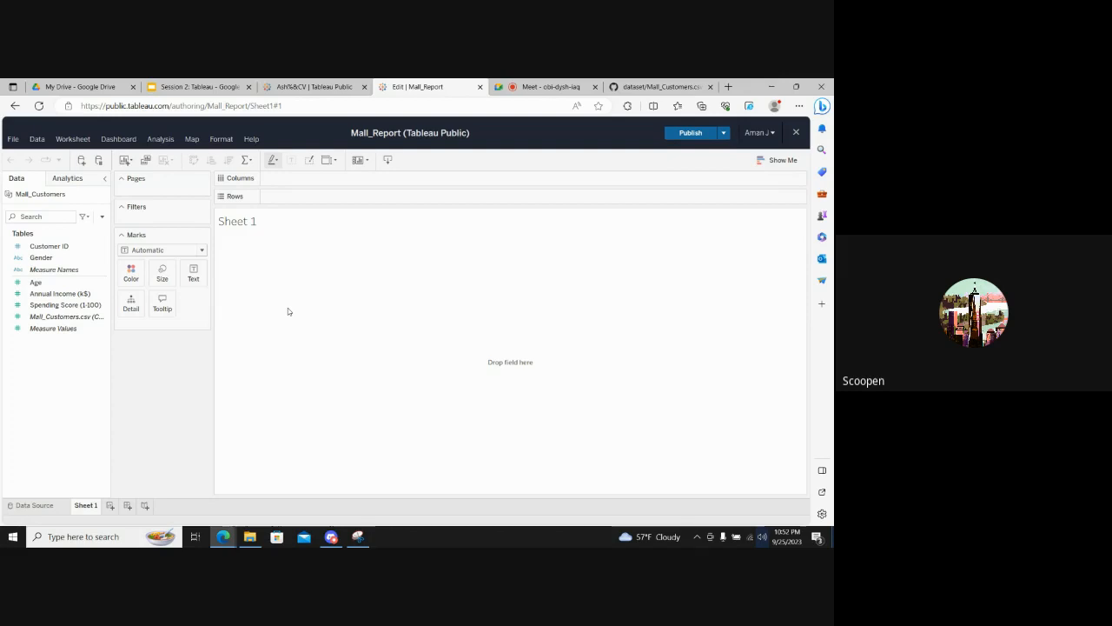
# - Check the participants and their reactions in the Google Meet call, and return to the Mall_Report workbook
pyautogui.click(556, 86)
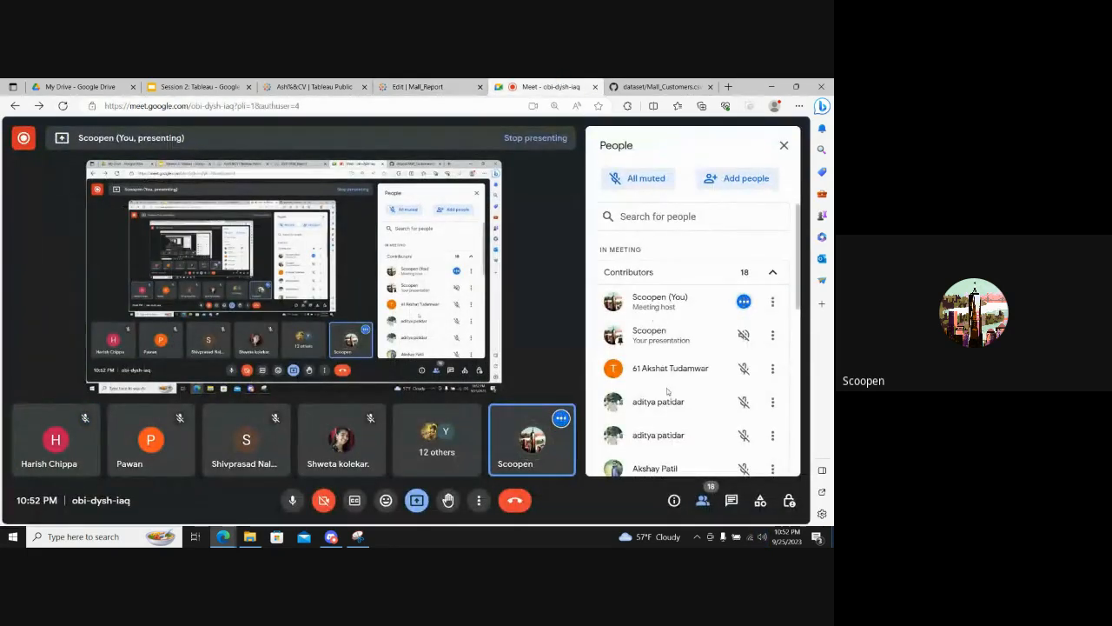
pyautogui.scroll(-5, 667, 391)
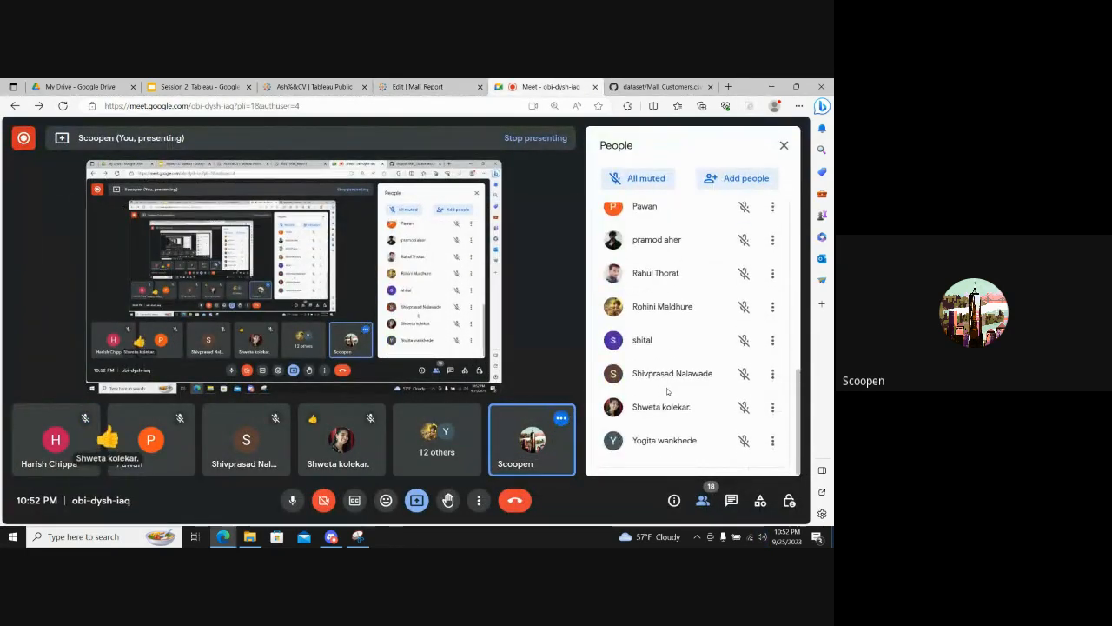
pyautogui.click(417, 86)
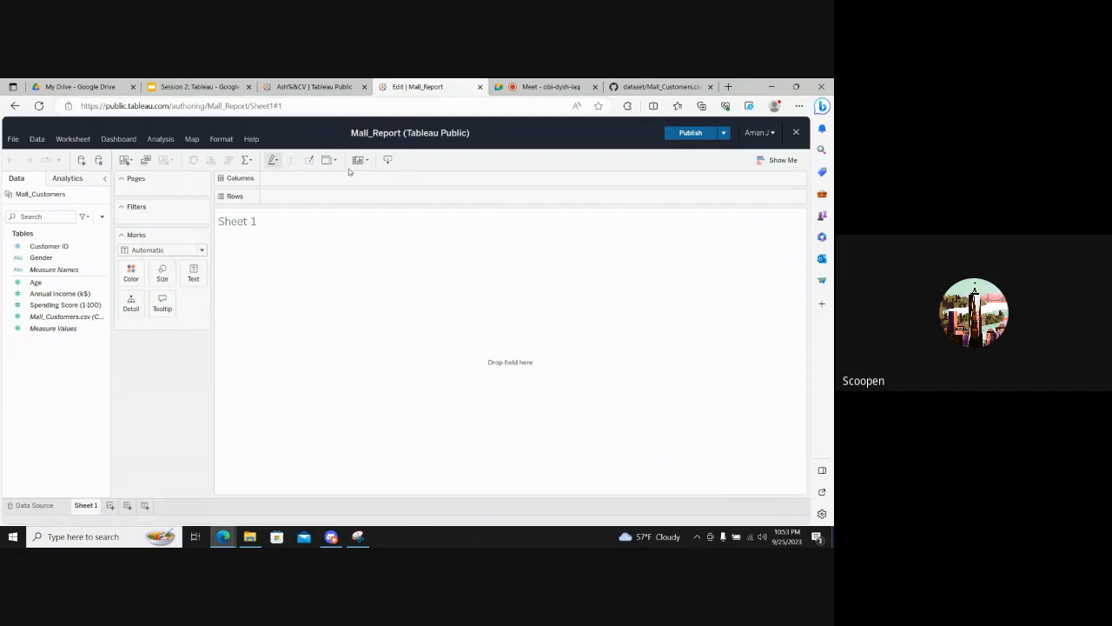
# - Review the file, data, worksheet, dashboard, analysis and format commands offered for Sheet 1, along with the auto-update control
pyautogui.click(13, 140)
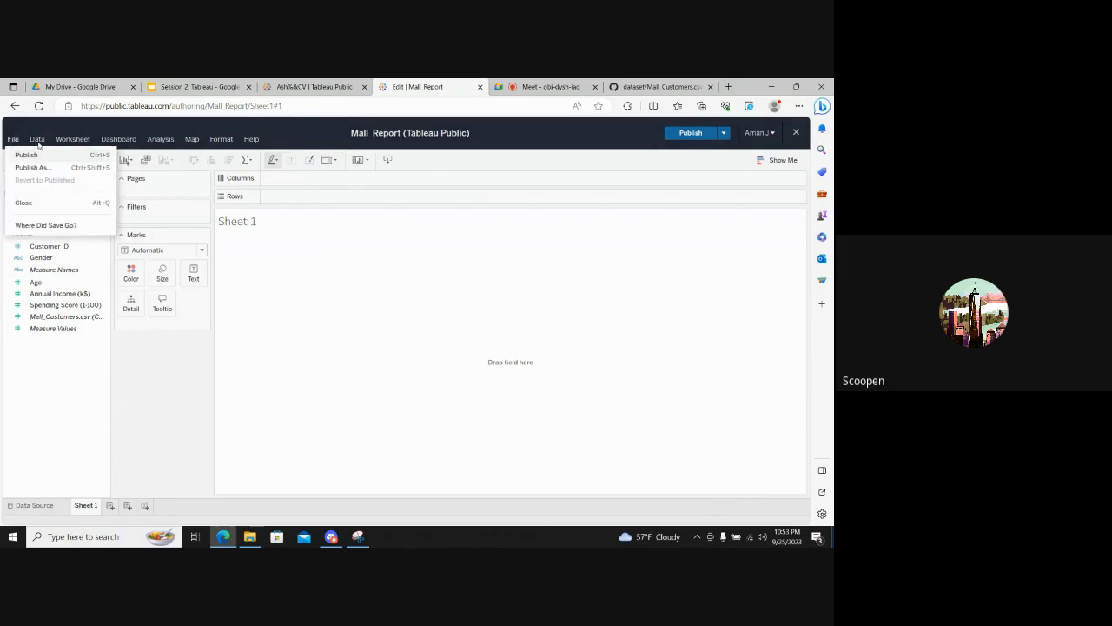
pyautogui.click(38, 144)
pyautogui.click(37, 141)
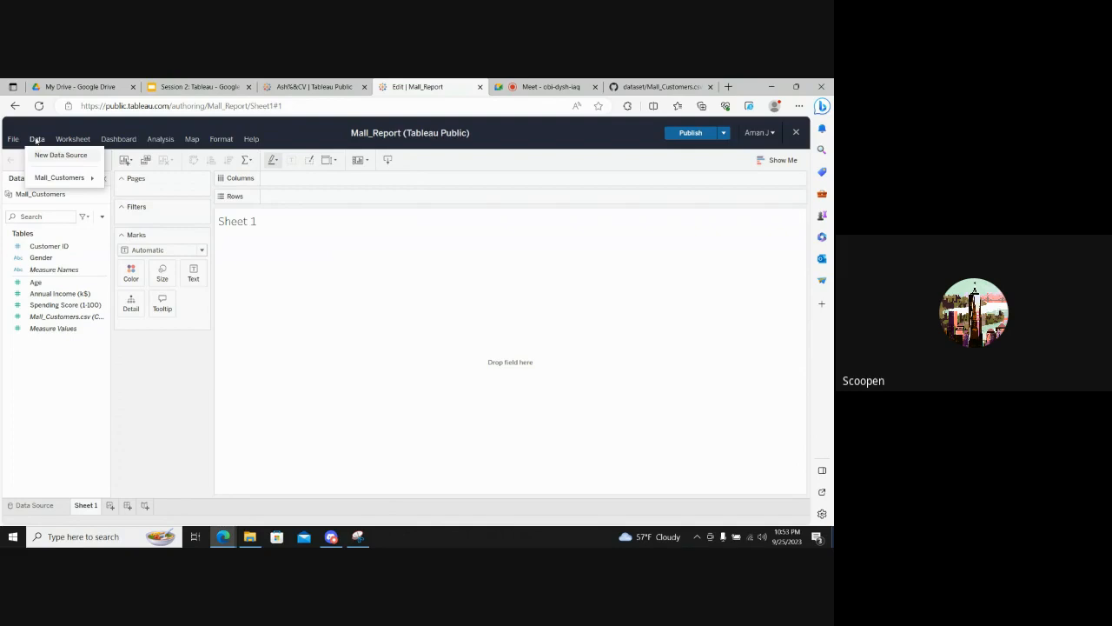
pyautogui.click(62, 140)
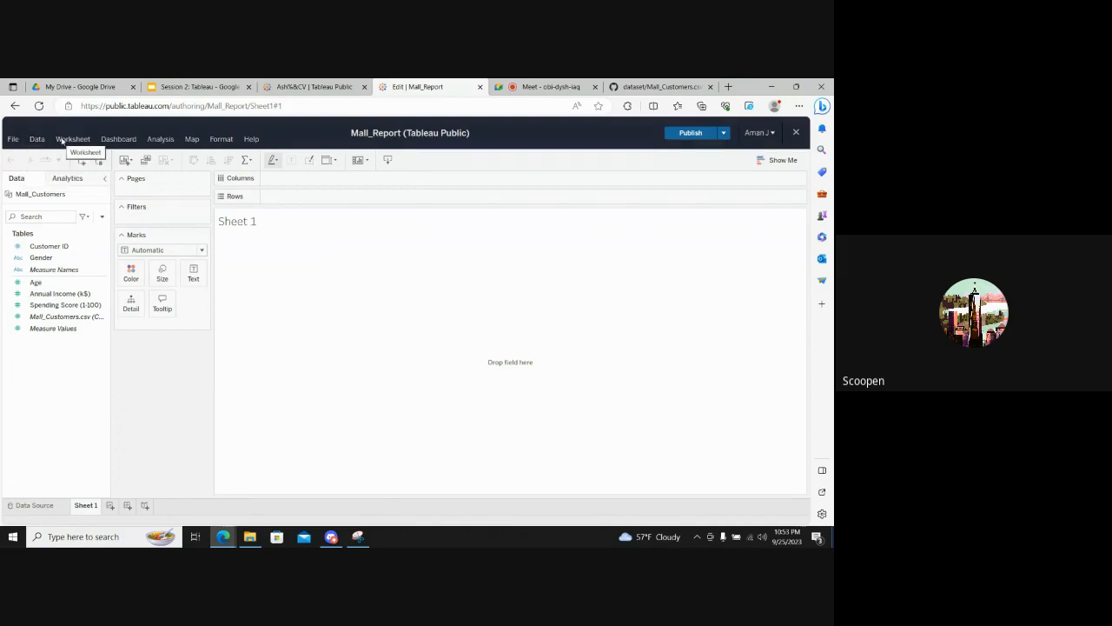
pyautogui.click(61, 141)
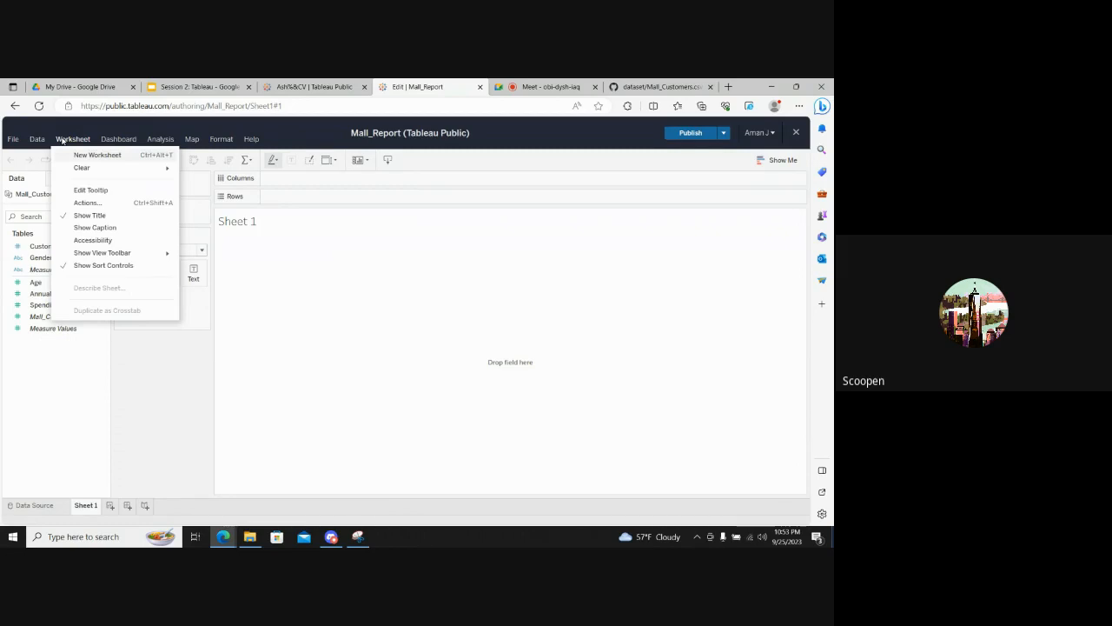
pyautogui.click(114, 141)
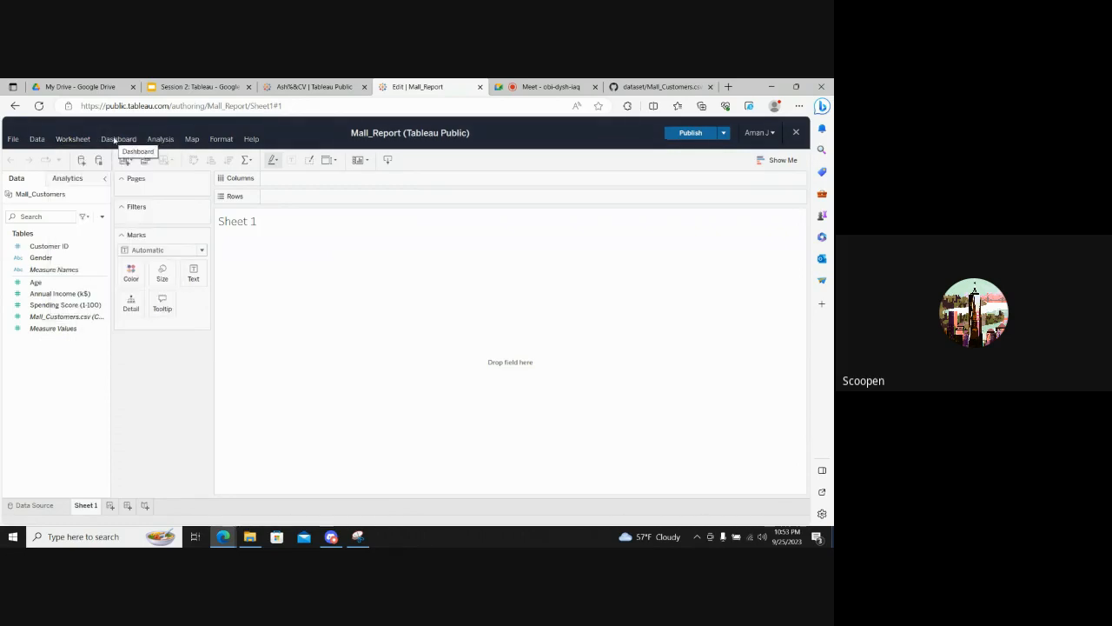
pyautogui.click(159, 141)
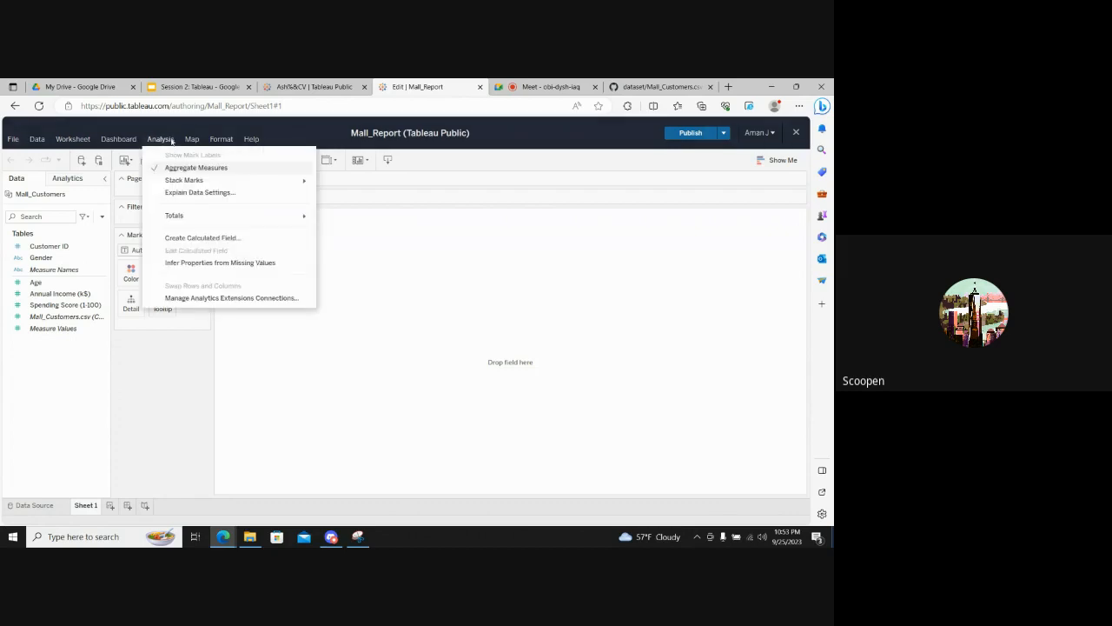
pyautogui.click(222, 139)
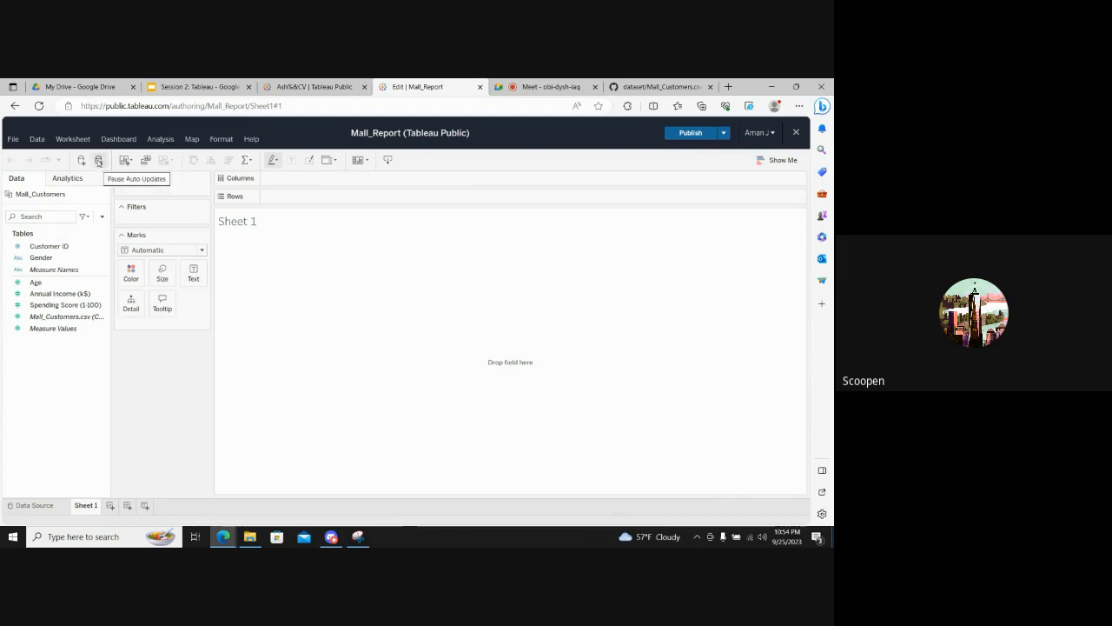
pyautogui.click(98, 161)
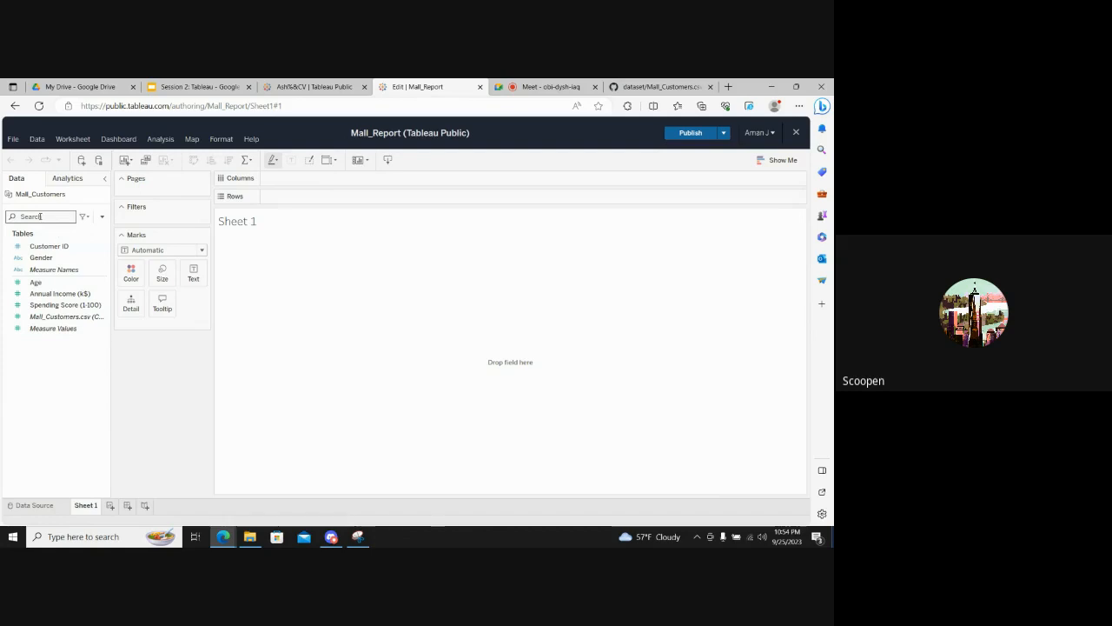
# - Look over the analytics options for the worksheet and the Mall_Customers data source options, including its default calendar choices
pyautogui.click(66, 179)
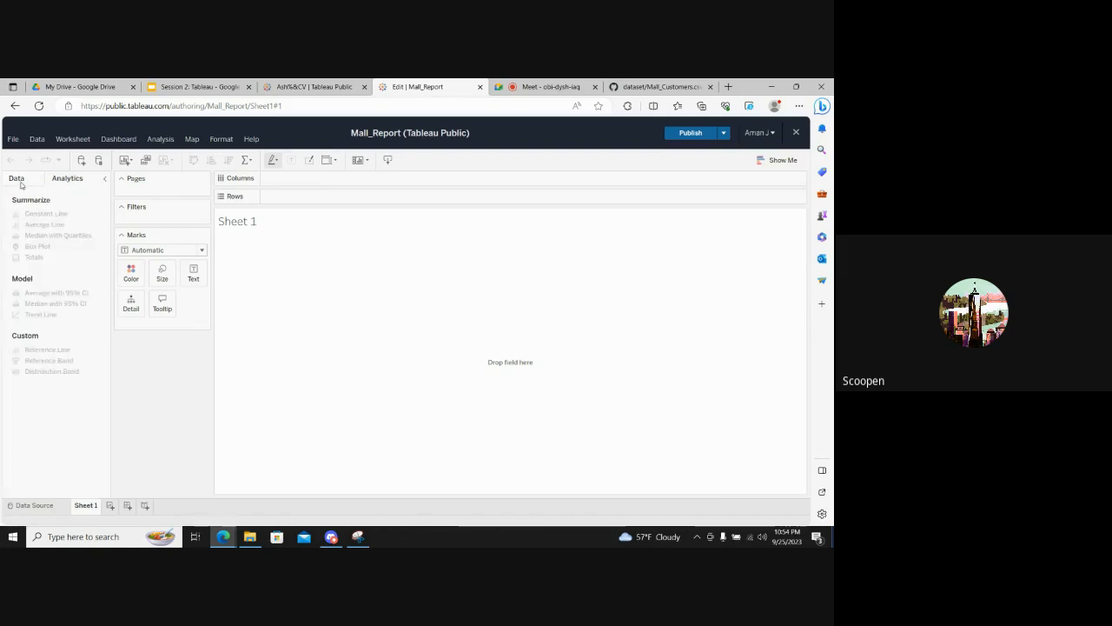
pyautogui.click(21, 183)
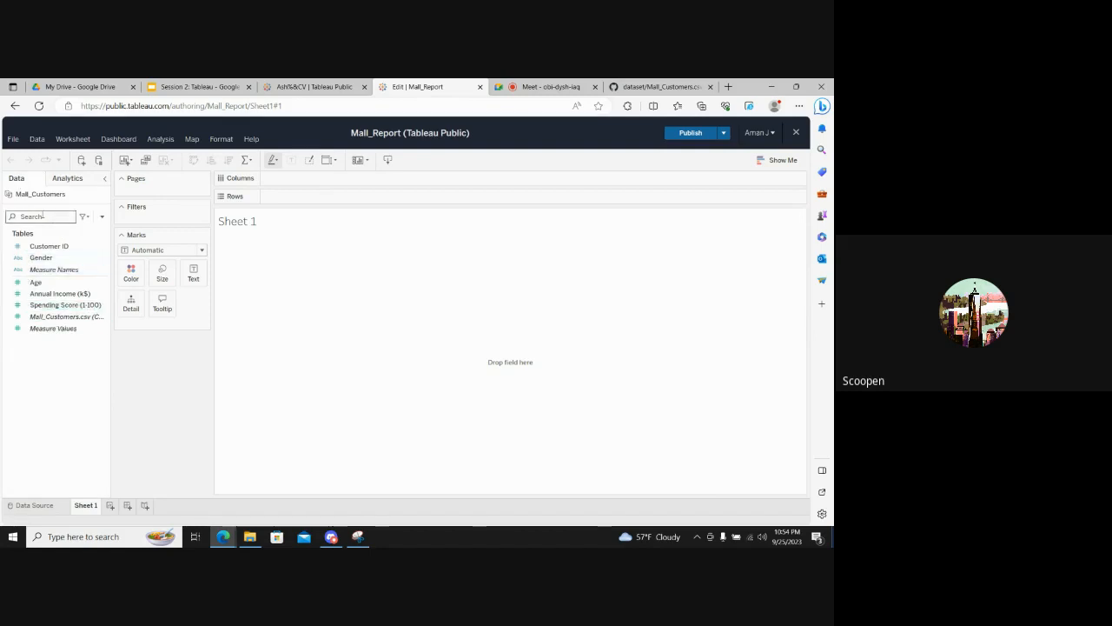
pyautogui.click(104, 197)
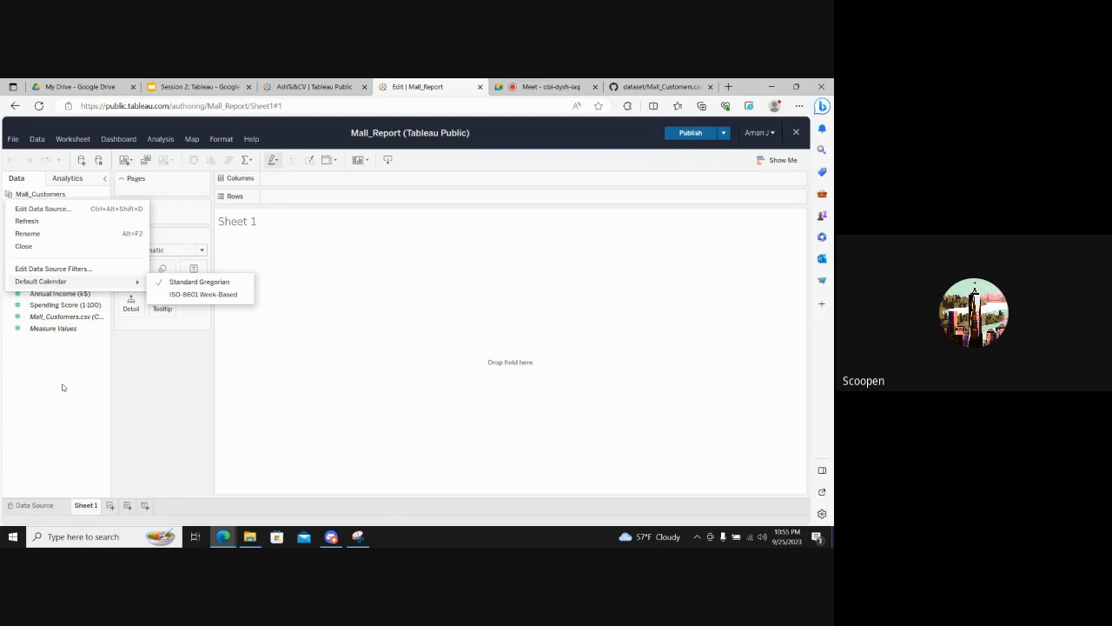
pyautogui.press('Escape')
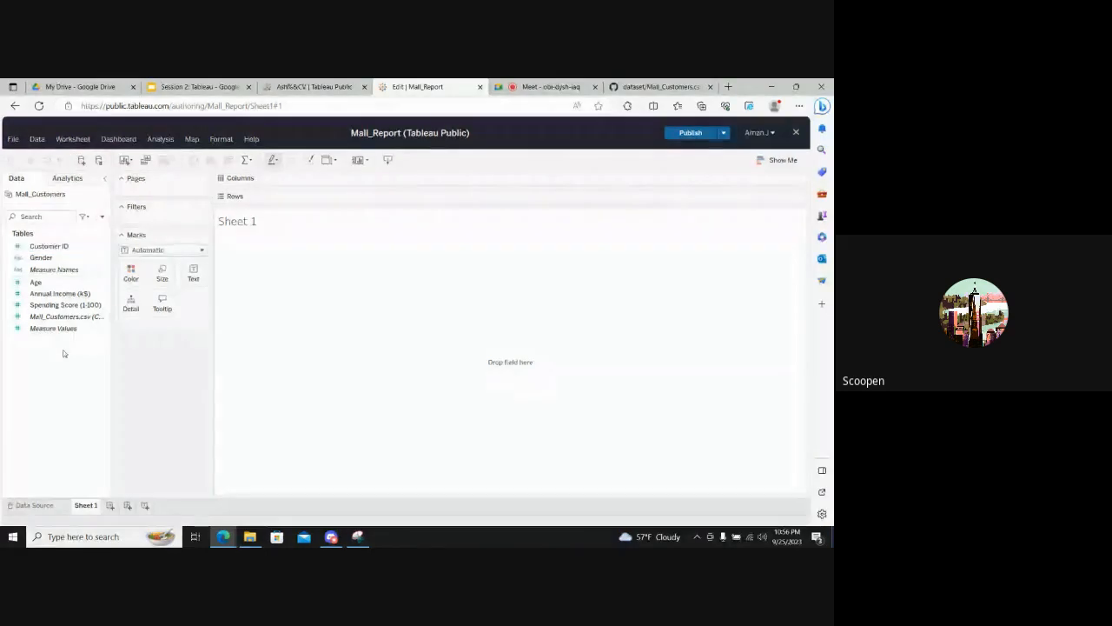
# - Examine the measure fields and the Mall_Customers data source page, and return to Sheet 1 of the Mall_Report workbook
pyautogui.click(40, 295)
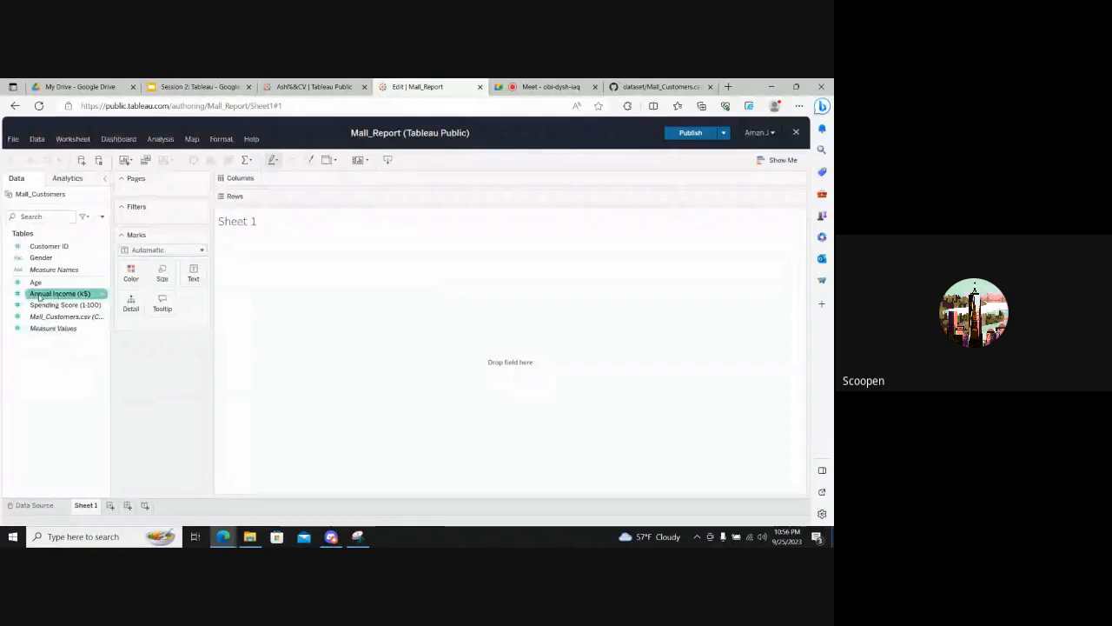
pyautogui.click(38, 329)
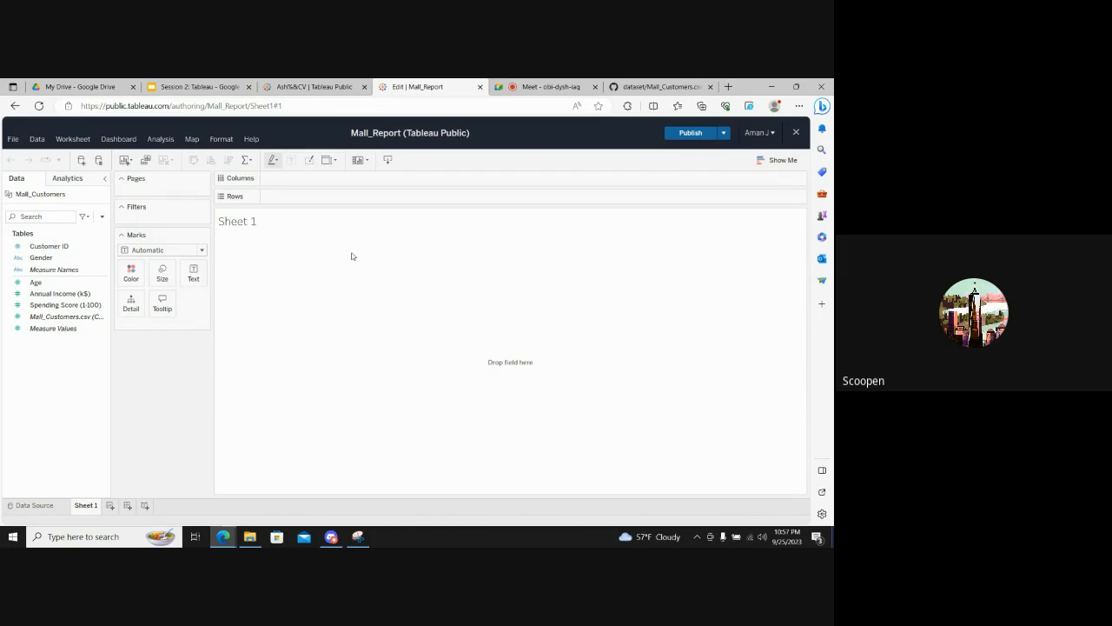
pyautogui.click(32, 508)
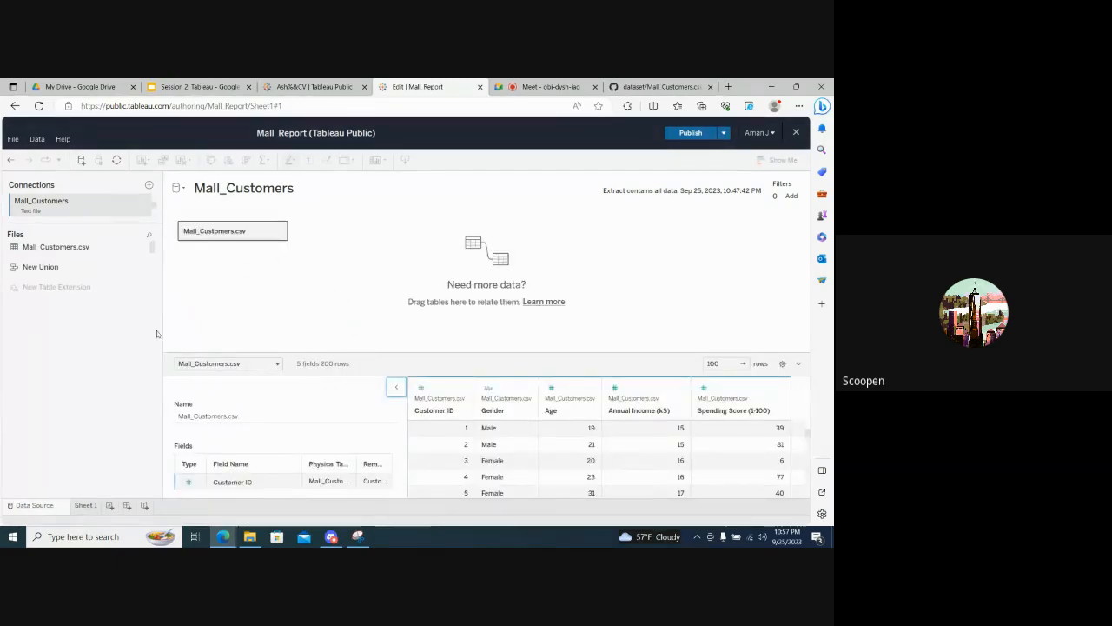
pyautogui.click(84, 505)
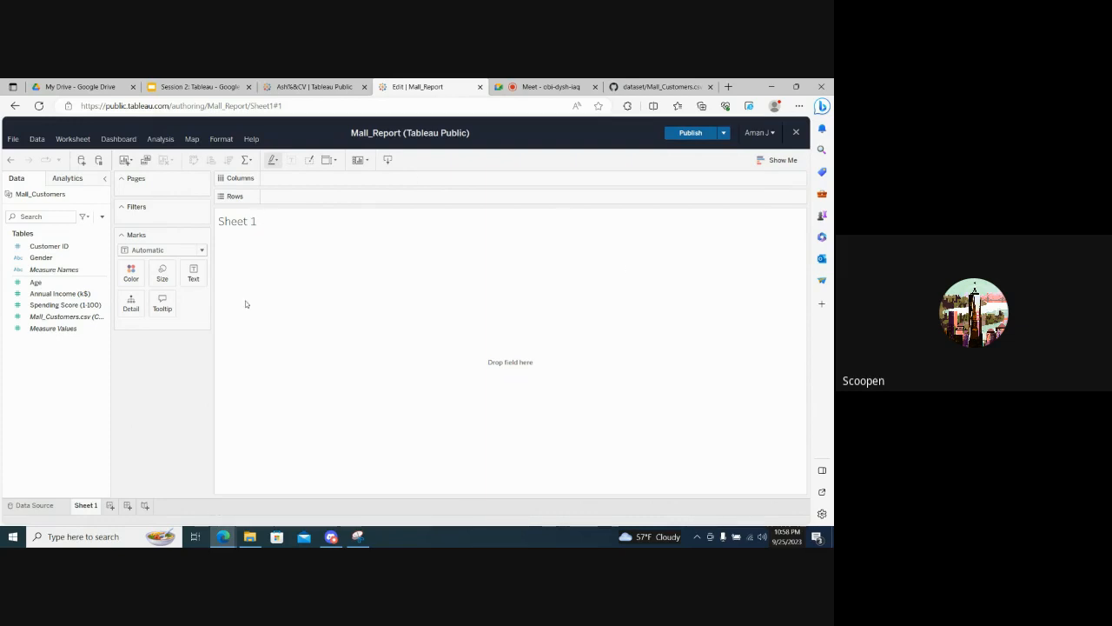
pyautogui.tripleClick(363, 135)
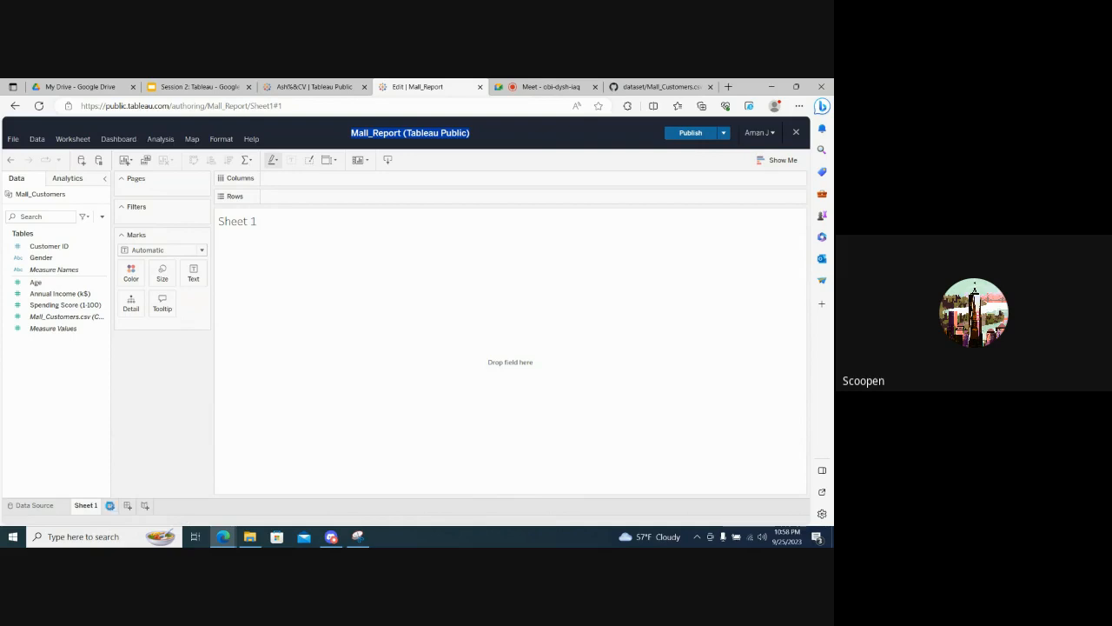
# - Add three new blank worksheets, Sheet 2 to Sheet 4, to the Mall_Report workbook
pyautogui.click(109, 505)
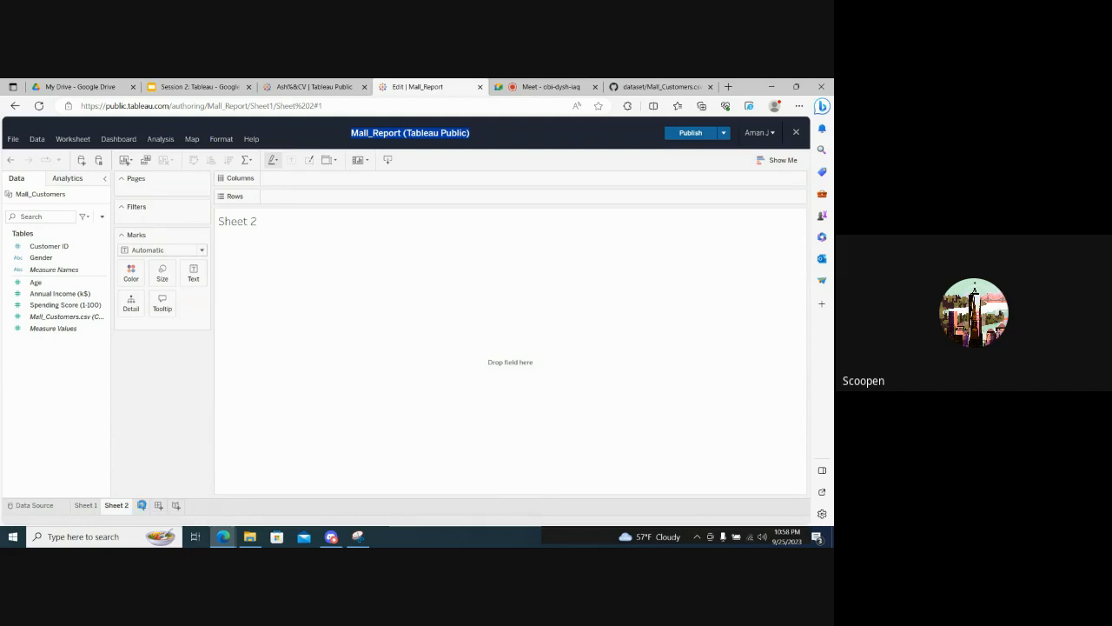
pyautogui.click(142, 505)
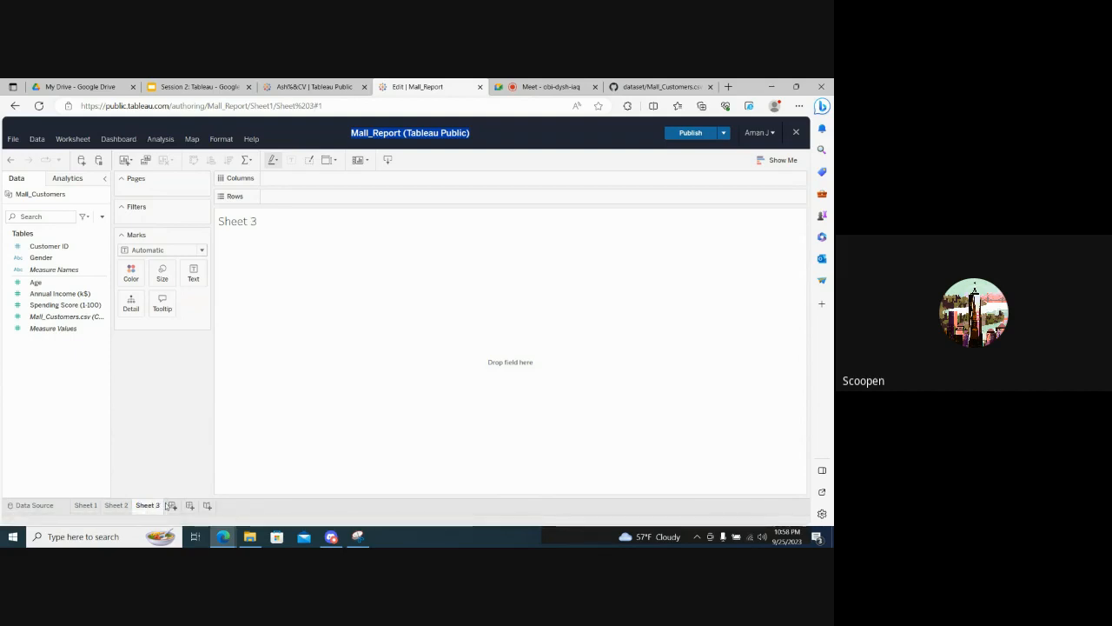
pyautogui.click(171, 506)
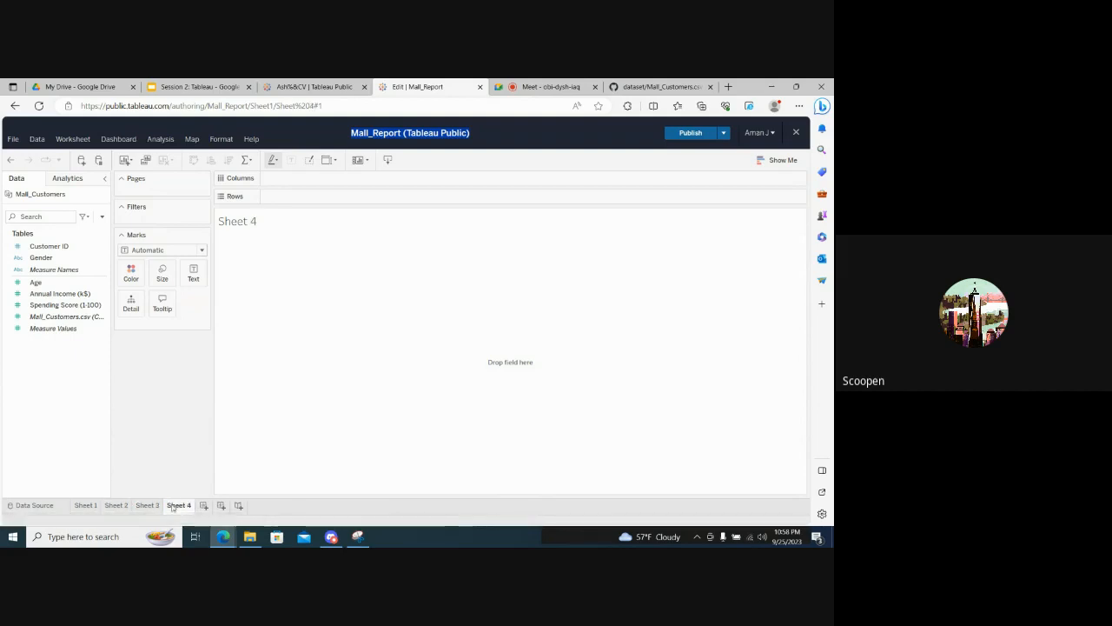
# - Delete the worksheets Sheet 2, Sheet 3 and Sheet 4 so that only Sheet 1 is left in the workbook
pyautogui.rightClick(115, 509)
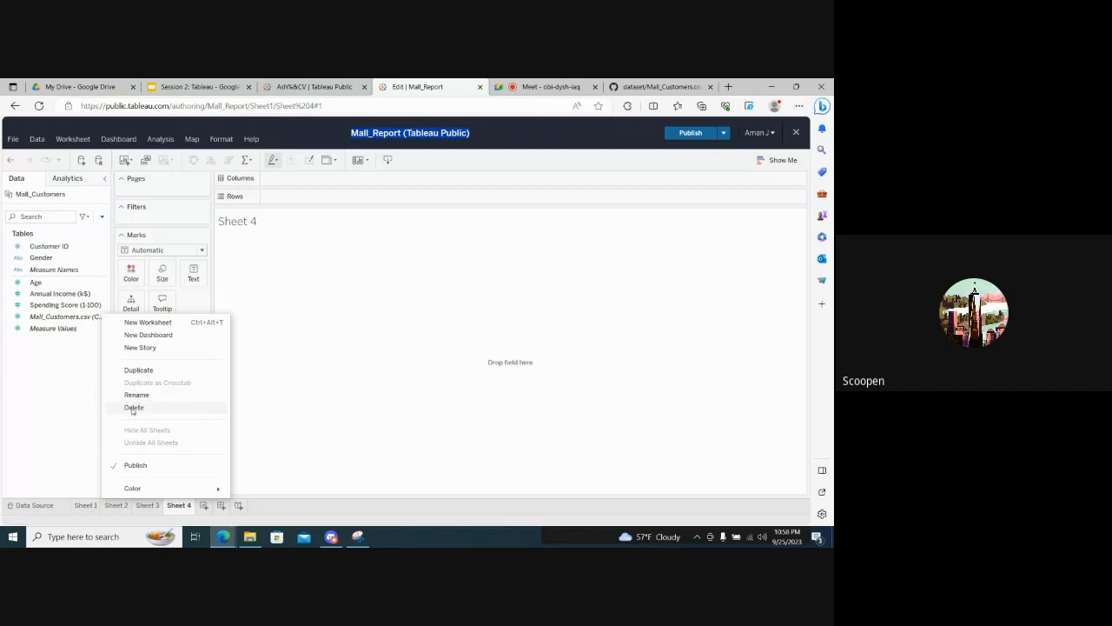
pyautogui.click(133, 406)
pyautogui.rightClick(119, 507)
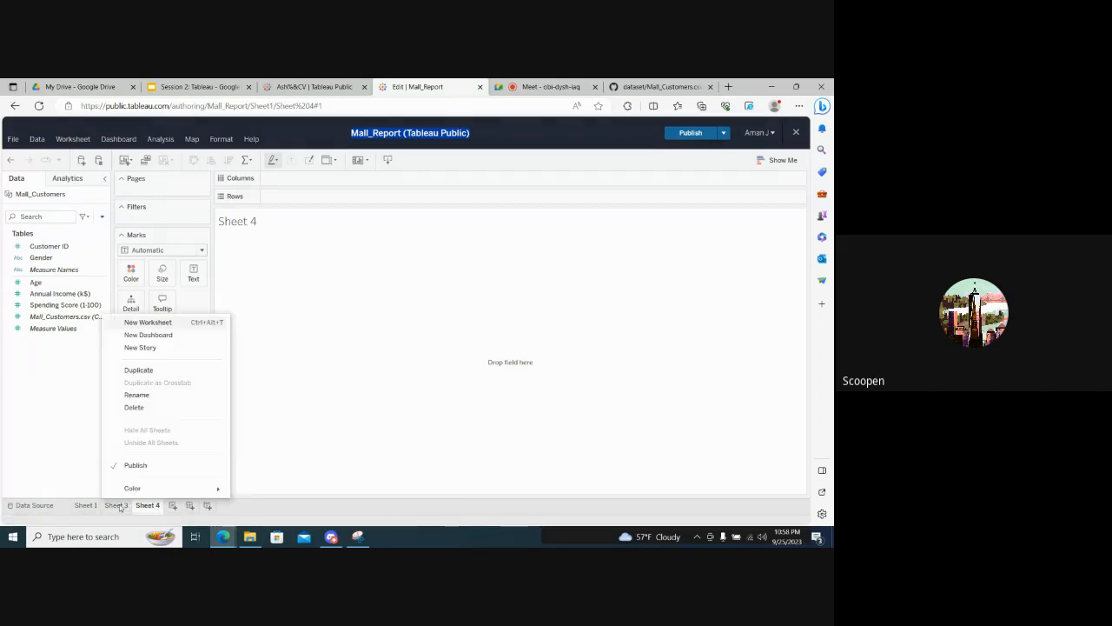
pyautogui.click(133, 407)
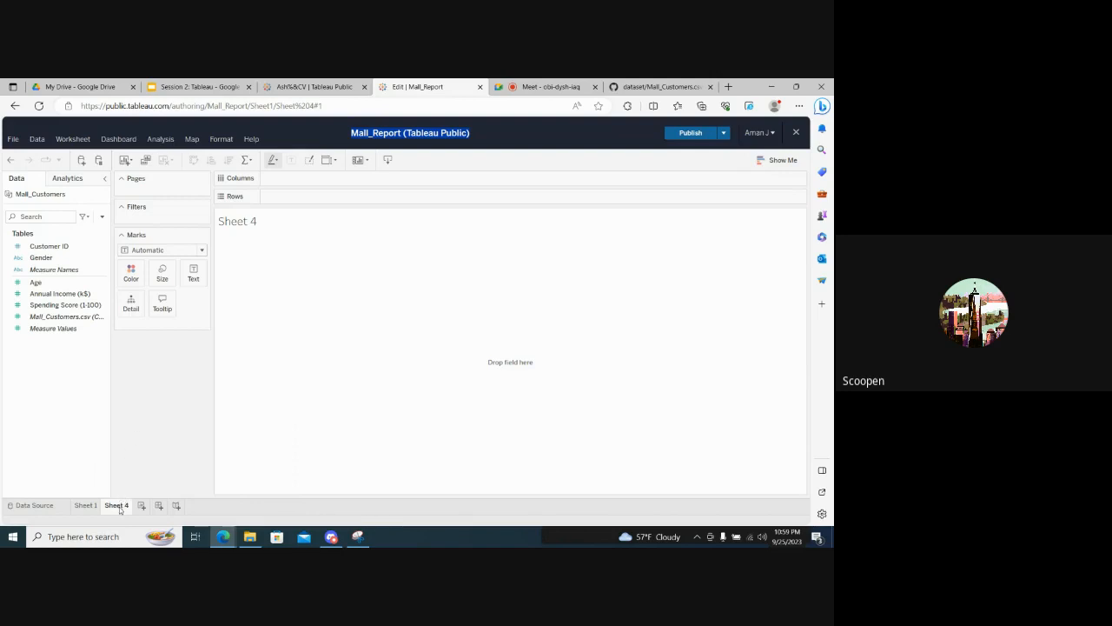
pyautogui.rightClick(119, 507)
pyautogui.click(133, 406)
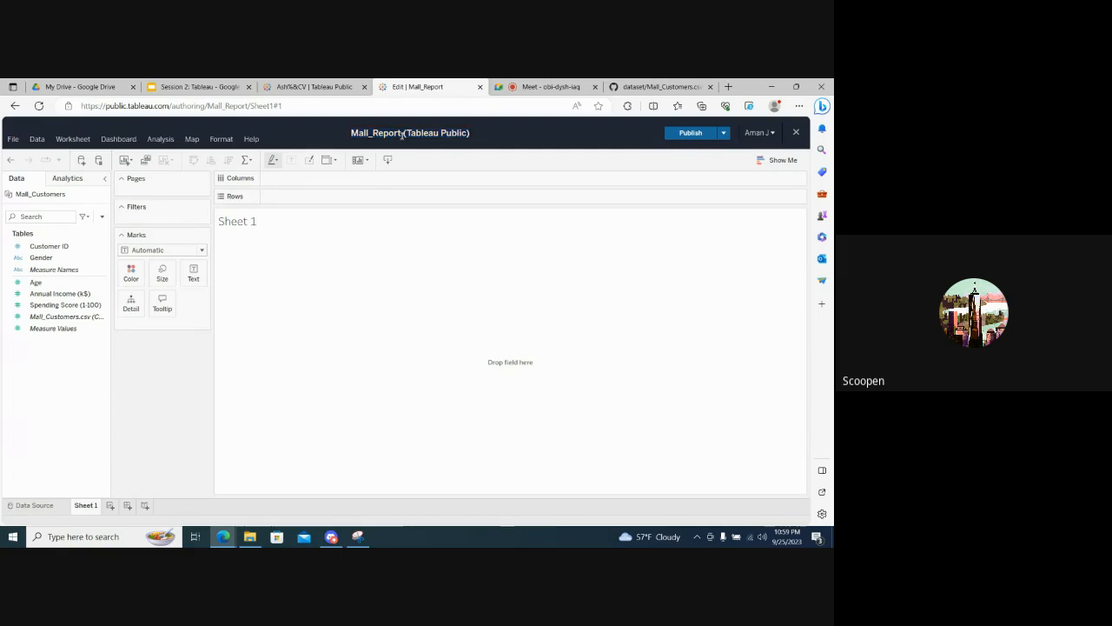
# - Look through the participant list of the Google Meet call and go back to Sheet 1 of the Mall_Report workbook
pyautogui.click(531, 82)
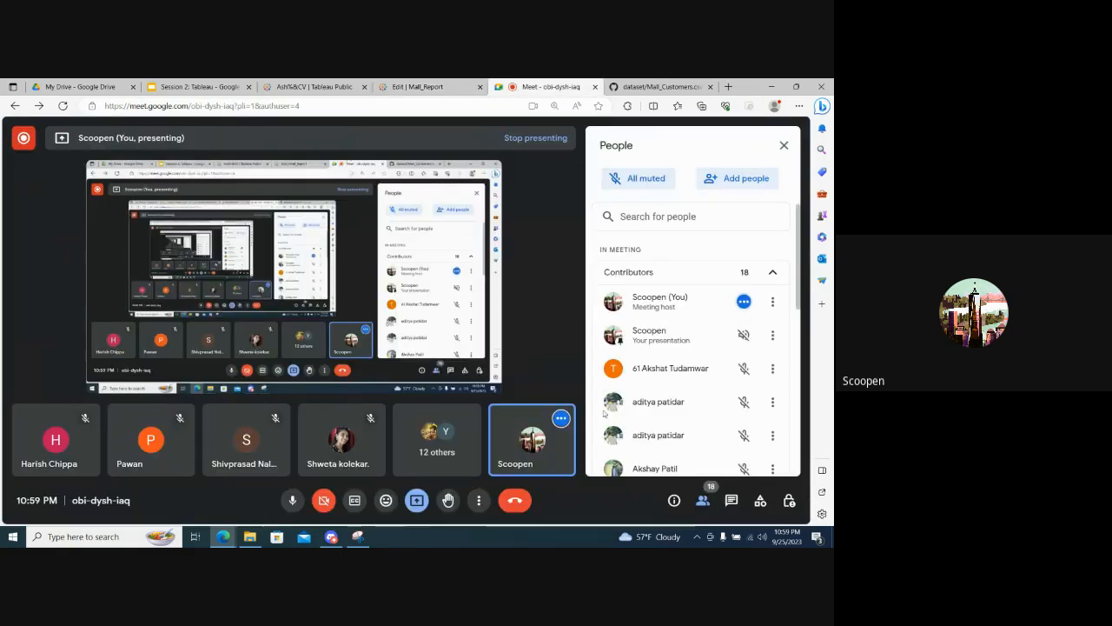
pyautogui.scroll(-5, 657, 406)
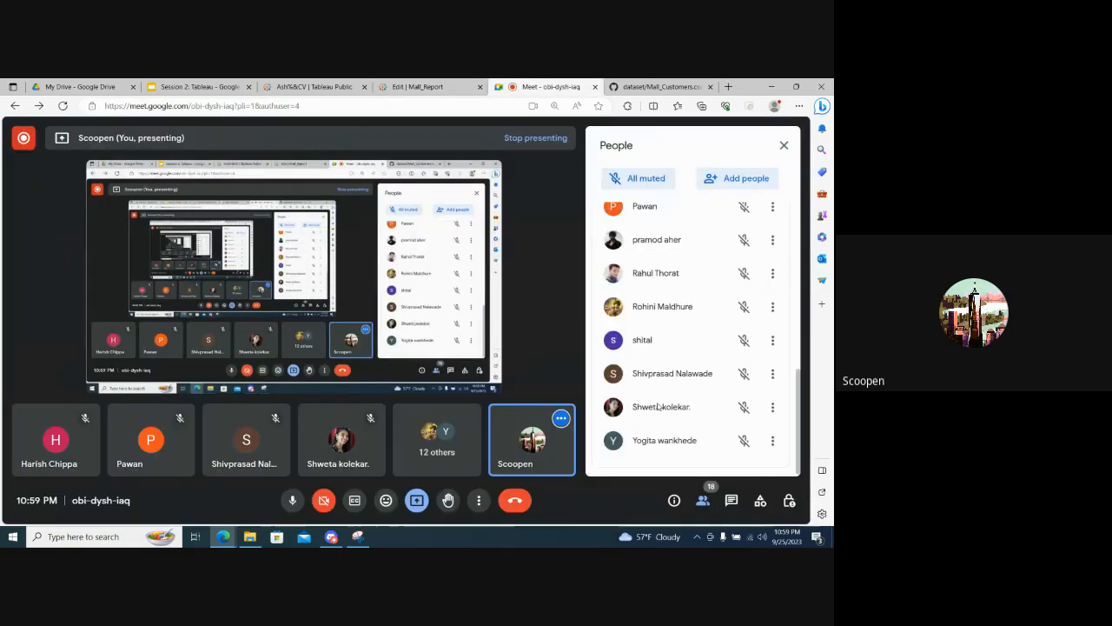
pyautogui.scroll(5, 658, 406)
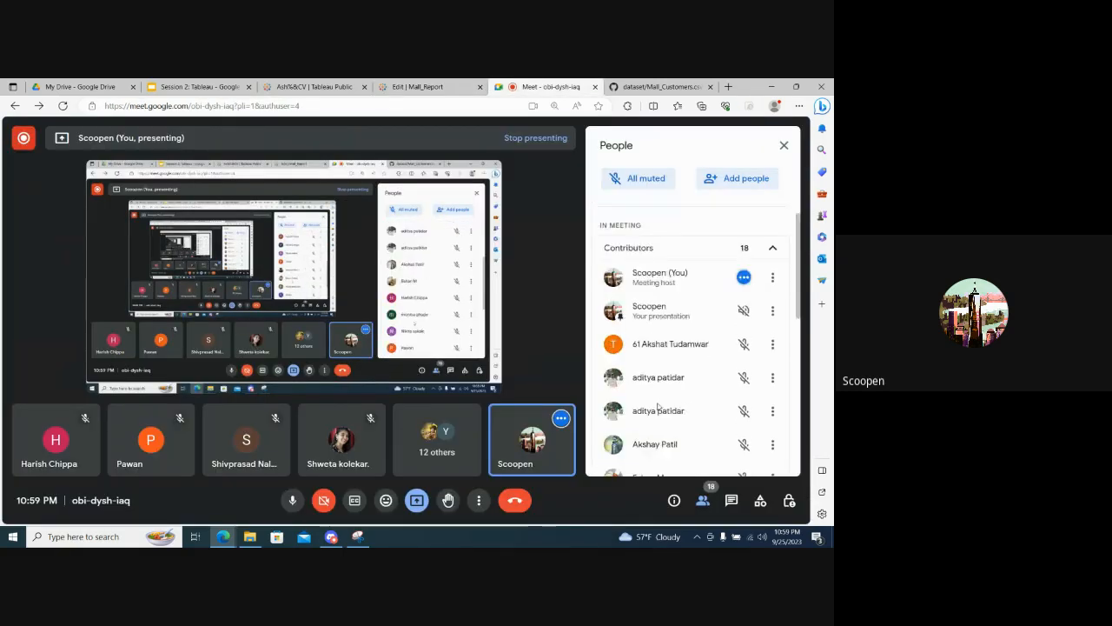
pyautogui.click(425, 86)
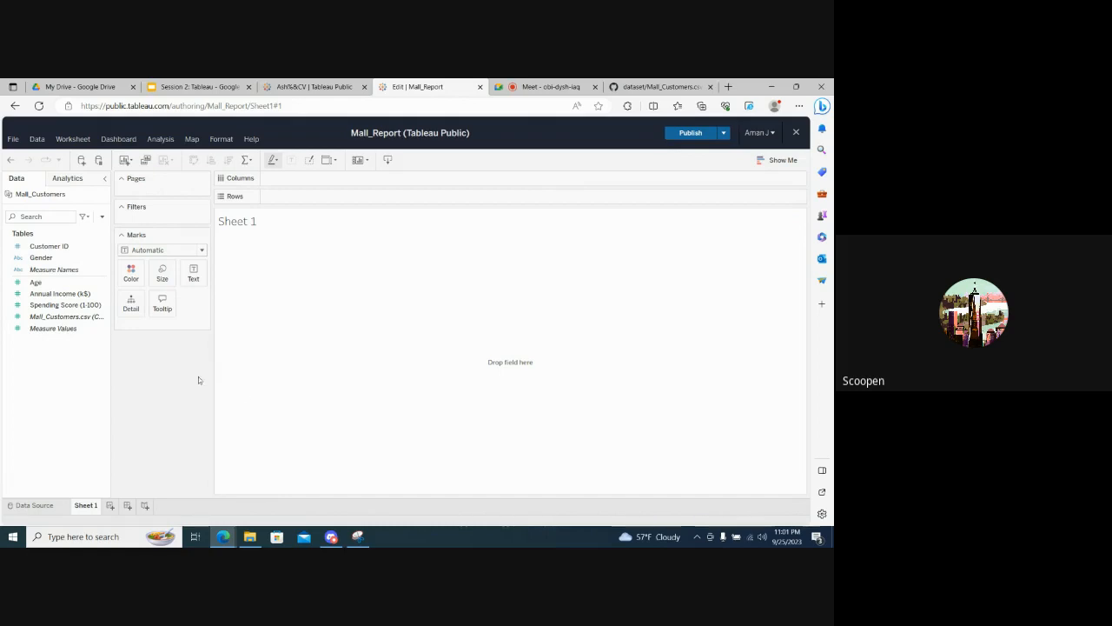
# - Admit the waiting participant to the Google Meet call and switch back to the Mall_Report workbook
pyautogui.click(536, 85)
pyautogui.click(738, 330)
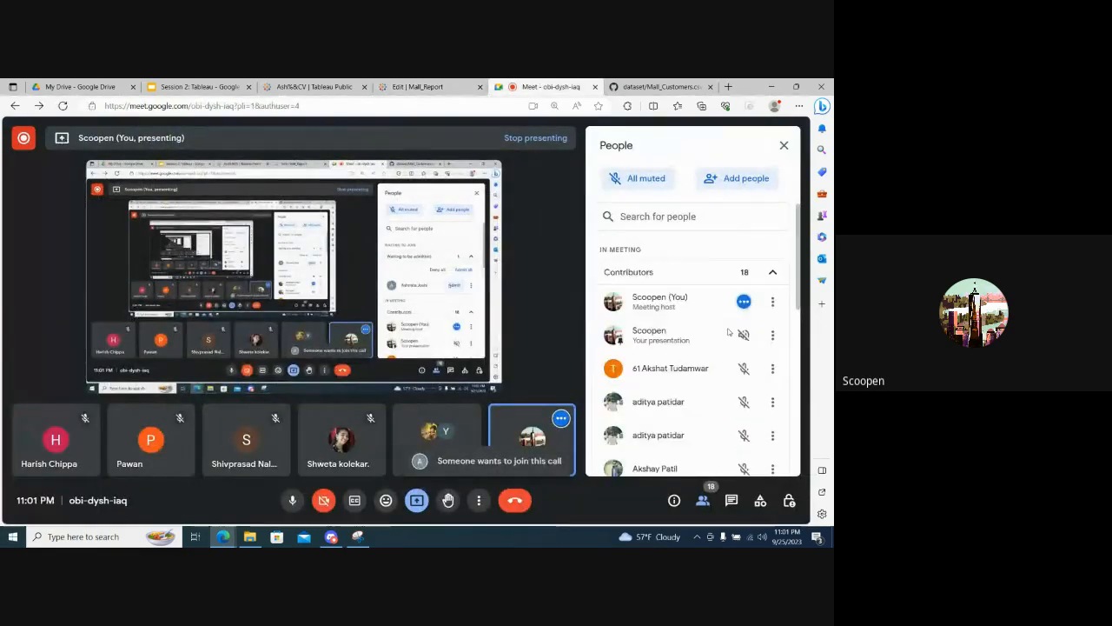
pyautogui.click(421, 86)
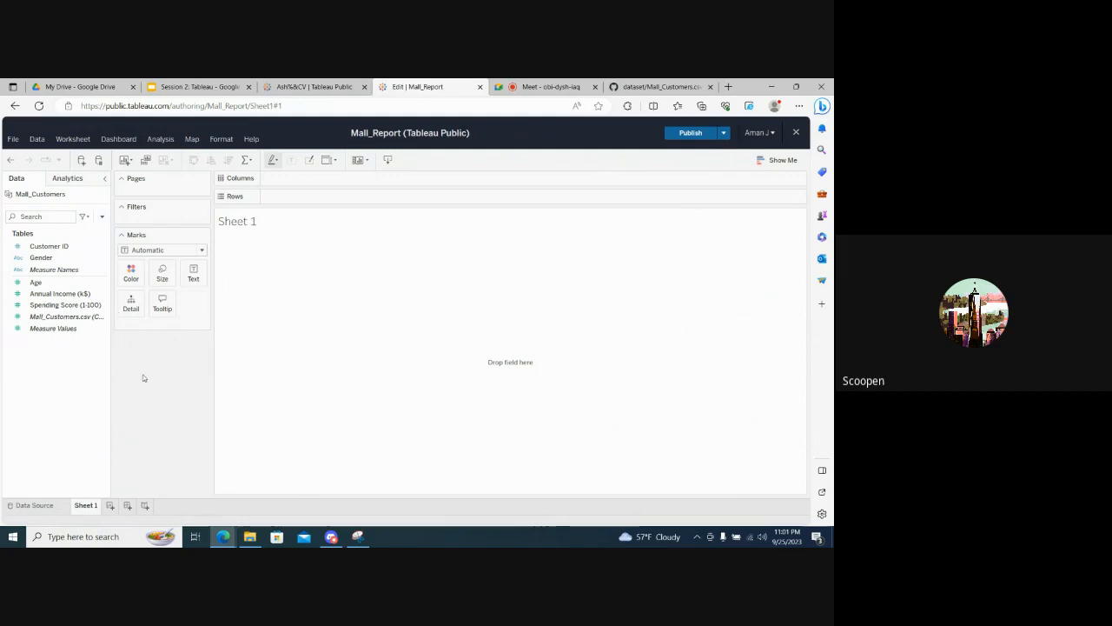
# - Point out the Age, Gender, Annual Income (k$) and Mall_Customers.csv count fields among the Mall_Customers tables
pyautogui.click(59, 284)
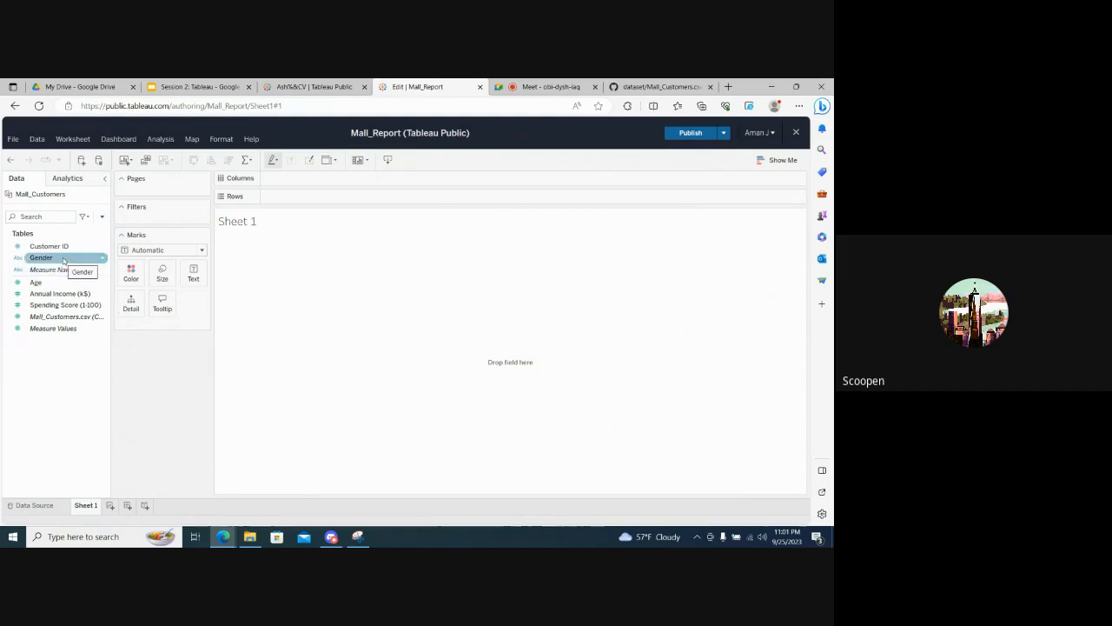
pyautogui.click(56, 293)
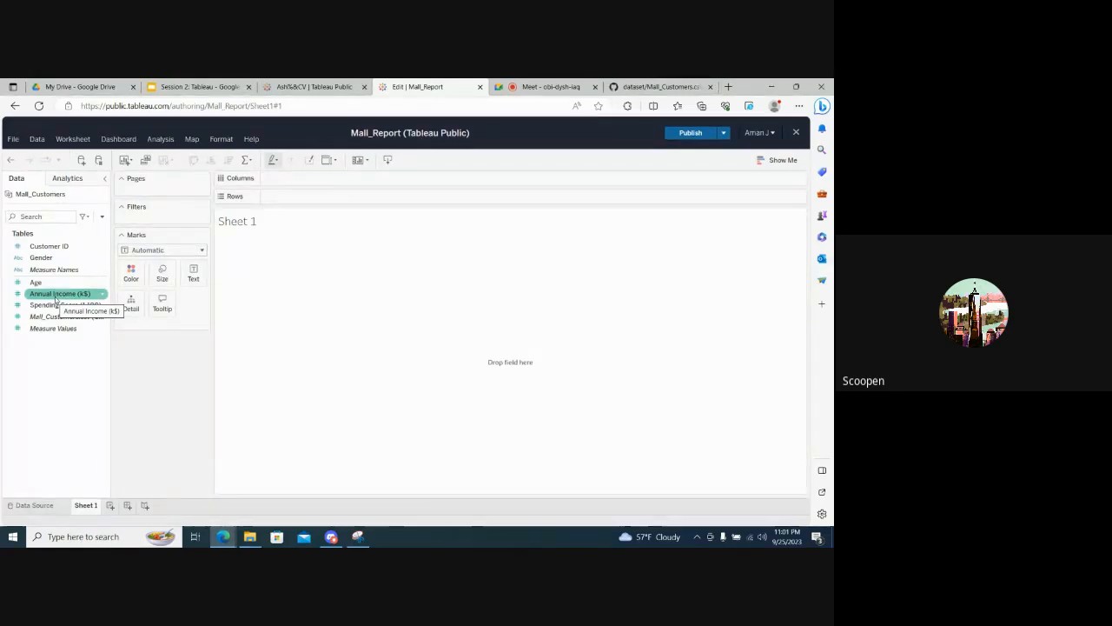
pyautogui.click(73, 316)
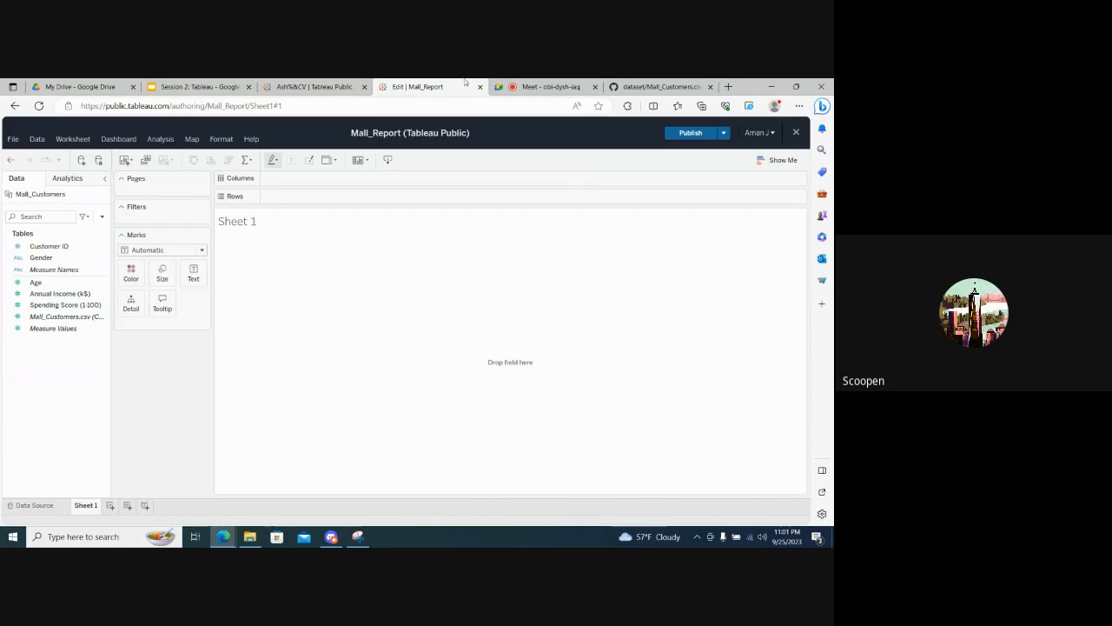
# - Open Paint and sketch two vertical lines side by side with the Pencil, labelling them M and F underneath
pyautogui.click(13, 536)
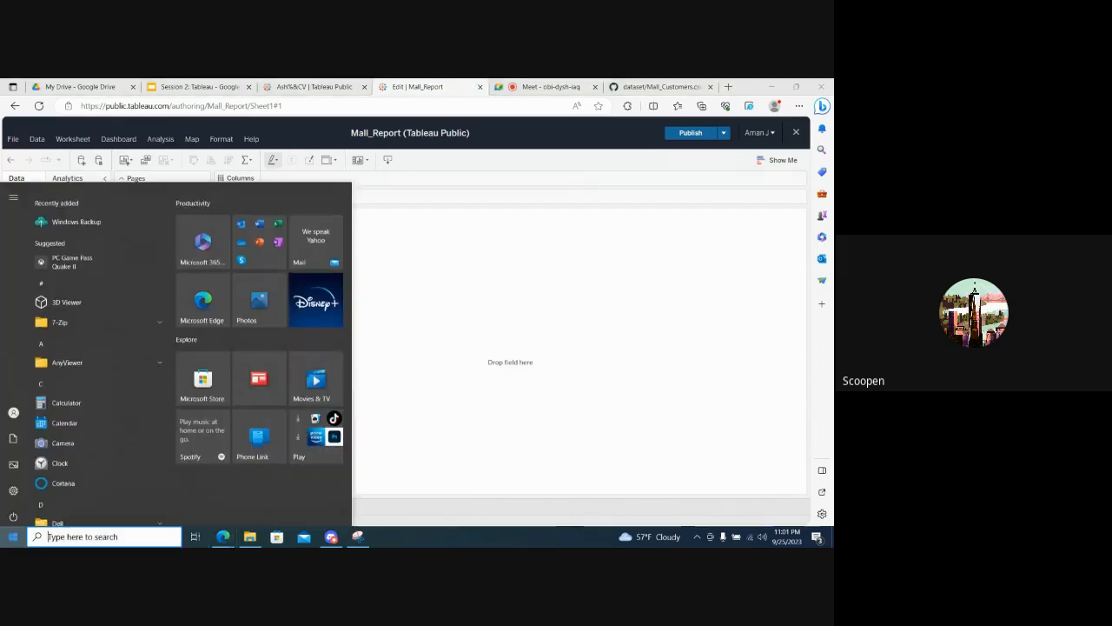
pyautogui.write('paint')
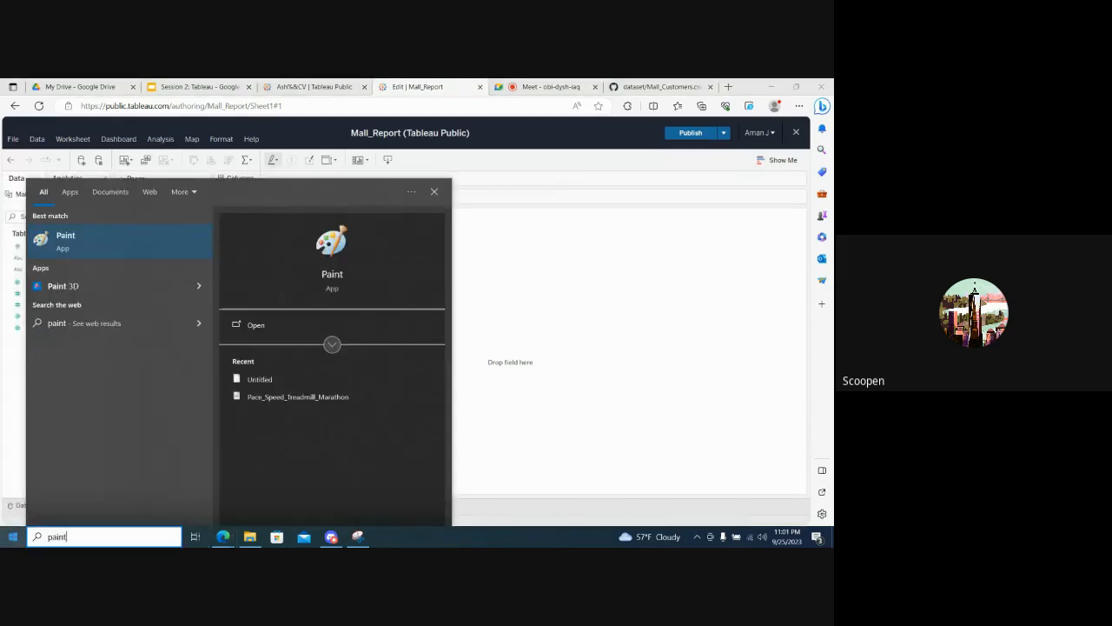
pyautogui.press('Return')
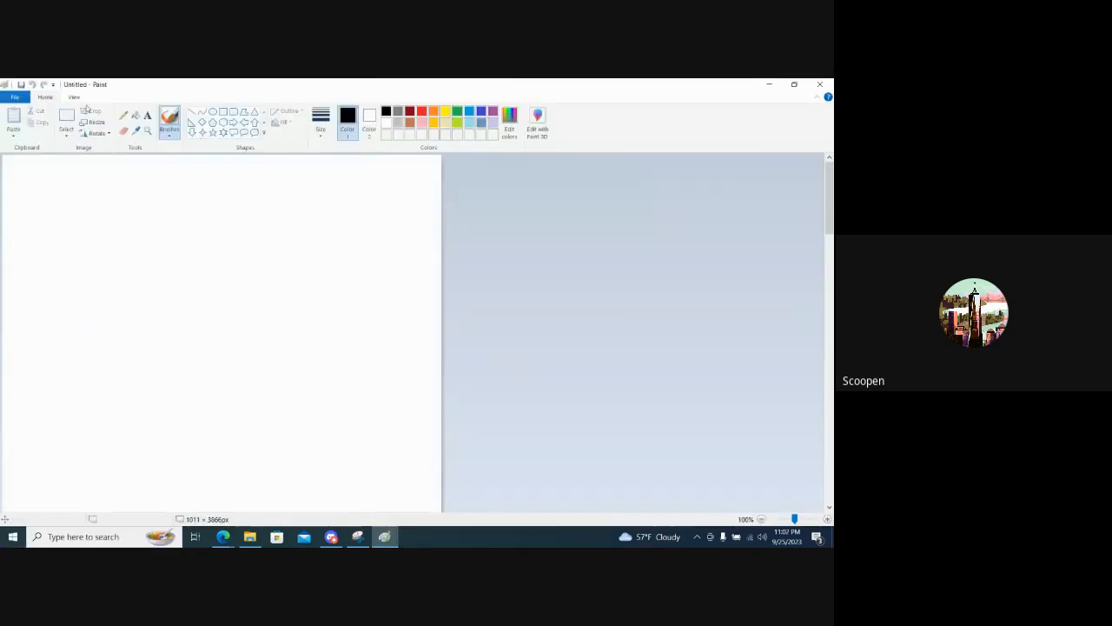
pyautogui.click(124, 117)
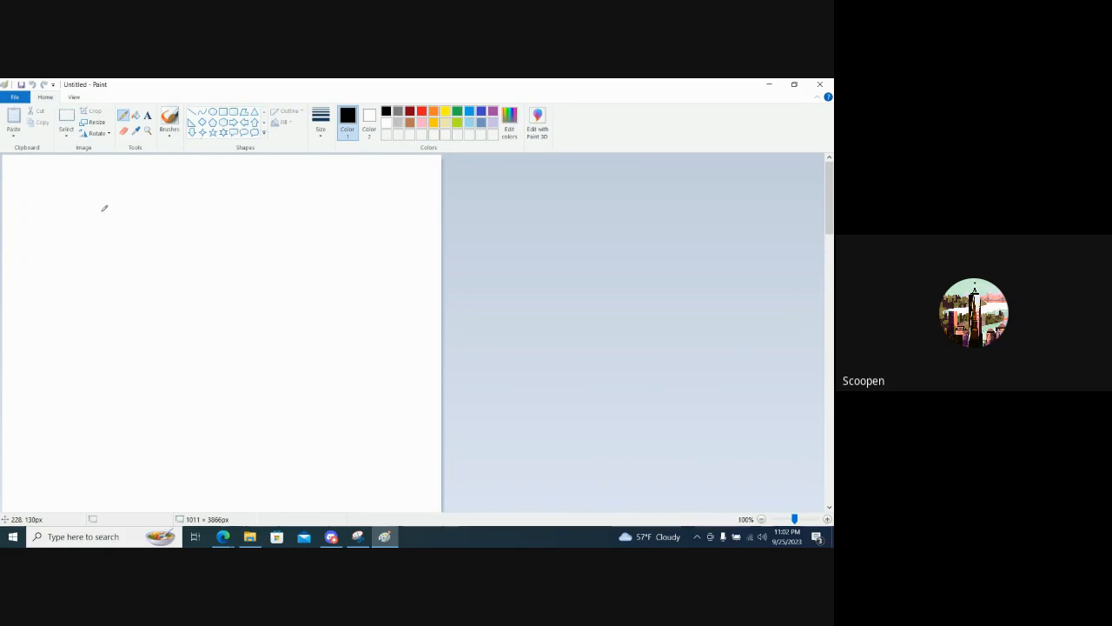
pyautogui.moveTo(102, 211); pyautogui.dragTo(102, 258)
pyautogui.moveTo(146, 212); pyautogui.dragTo(146, 310)
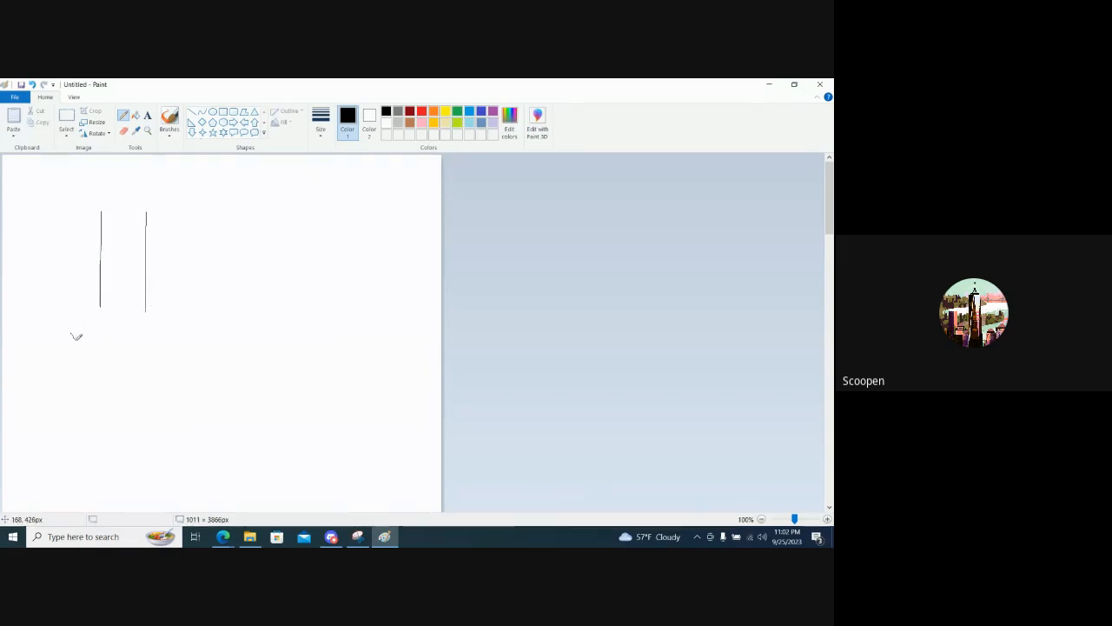
pyautogui.moveTo(80, 331)
pyautogui.mouseDown()
pyautogui.moveTo(145, 342)
pyautogui.moveTo(141, 314)
pyautogui.moveTo(159, 323)
pyautogui.mouseUp()
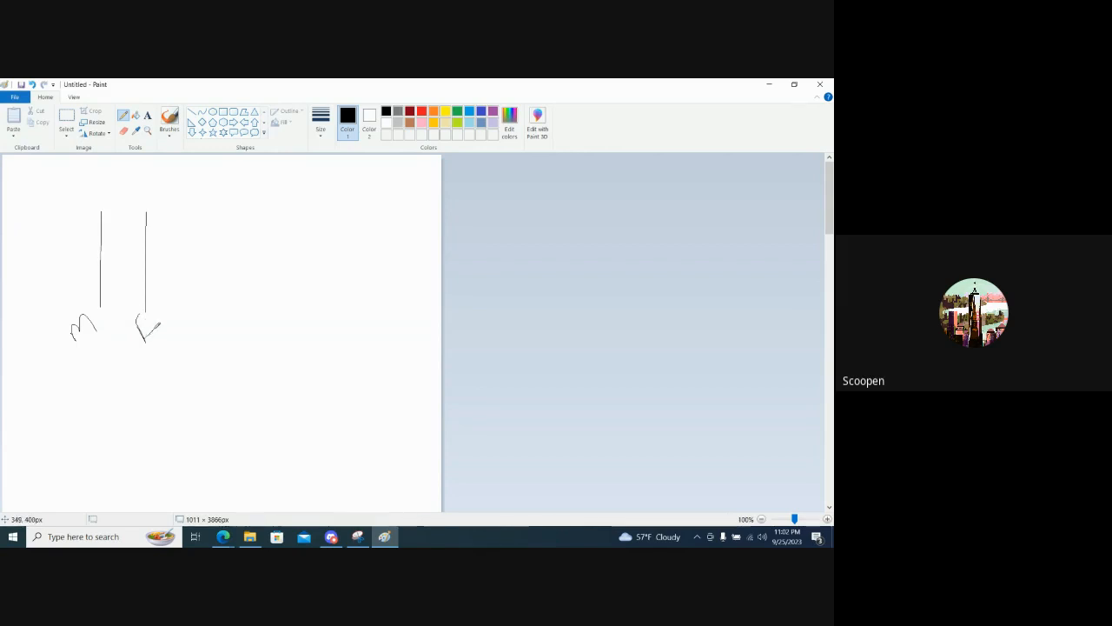
# - Mark the upper ends of both sketched lines with short caps and ticks, and underline the M and F labels
pyautogui.moveTo(92, 210); pyautogui.dragTo(104, 210)
pyautogui.moveTo(72, 217)
pyautogui.mouseDown()
pyautogui.moveTo(93, 200)
pyautogui.moveTo(136, 216)
pyautogui.moveTo(155, 200)
pyautogui.mouseUp()
pyautogui.hotkey('alt', 'Tab')
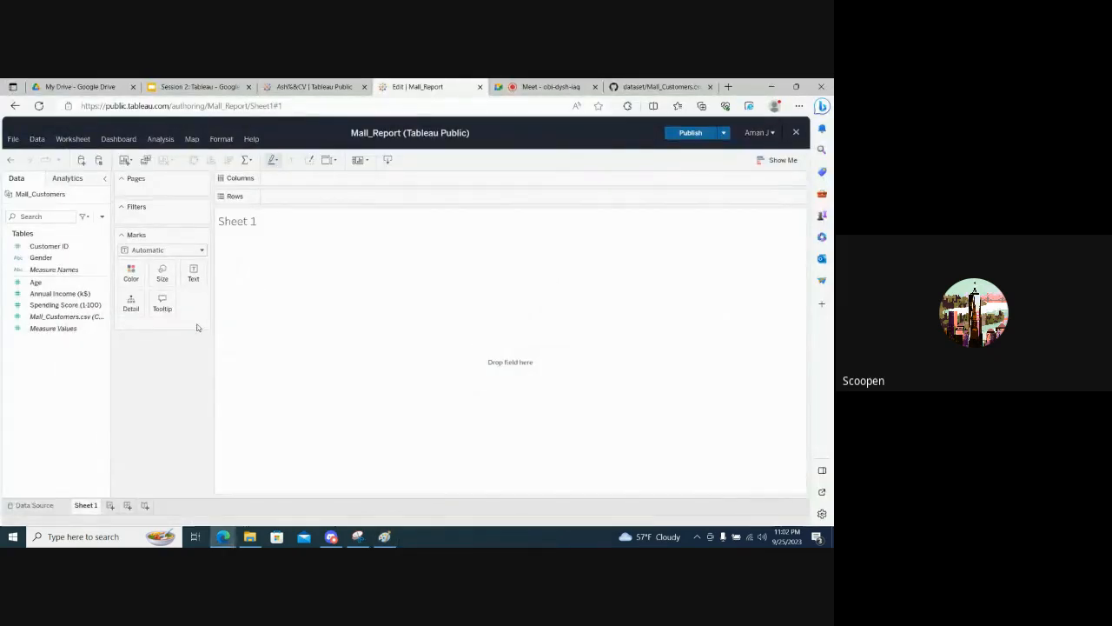
pyautogui.hotkey('alt', 'Tab')
pyautogui.moveTo(78, 345); pyautogui.dragTo(103, 330)
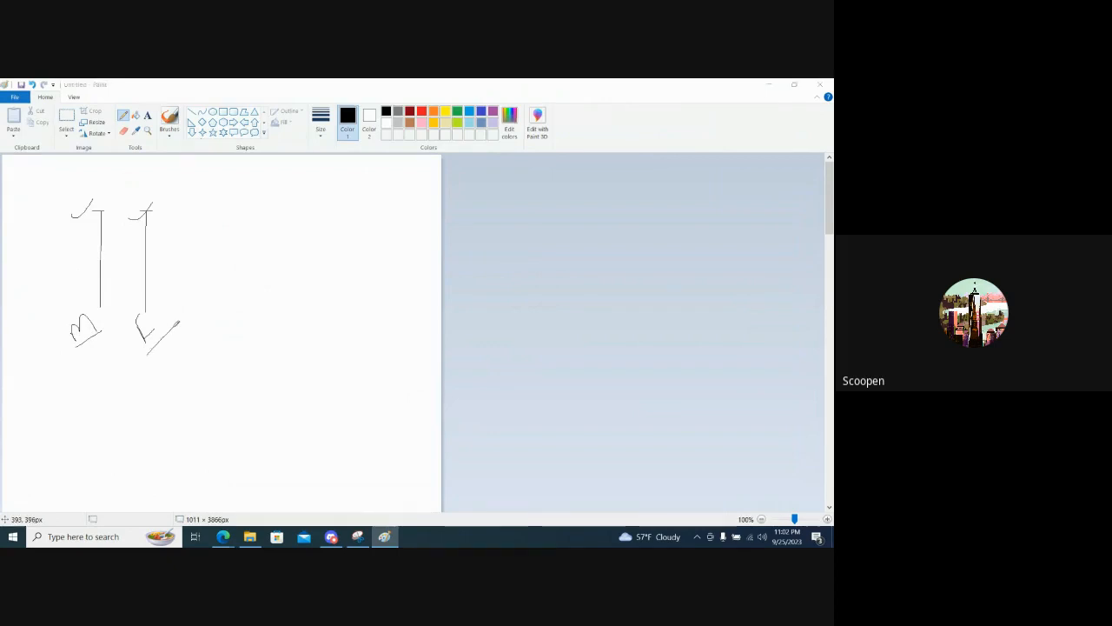
# - Switch back to the Mall_Report workbook and build a bar chart on Sheet 1 with Gender in Columns and Annual Income (k$) in Rows
pyautogui.hotkey('alt', 'Tab')
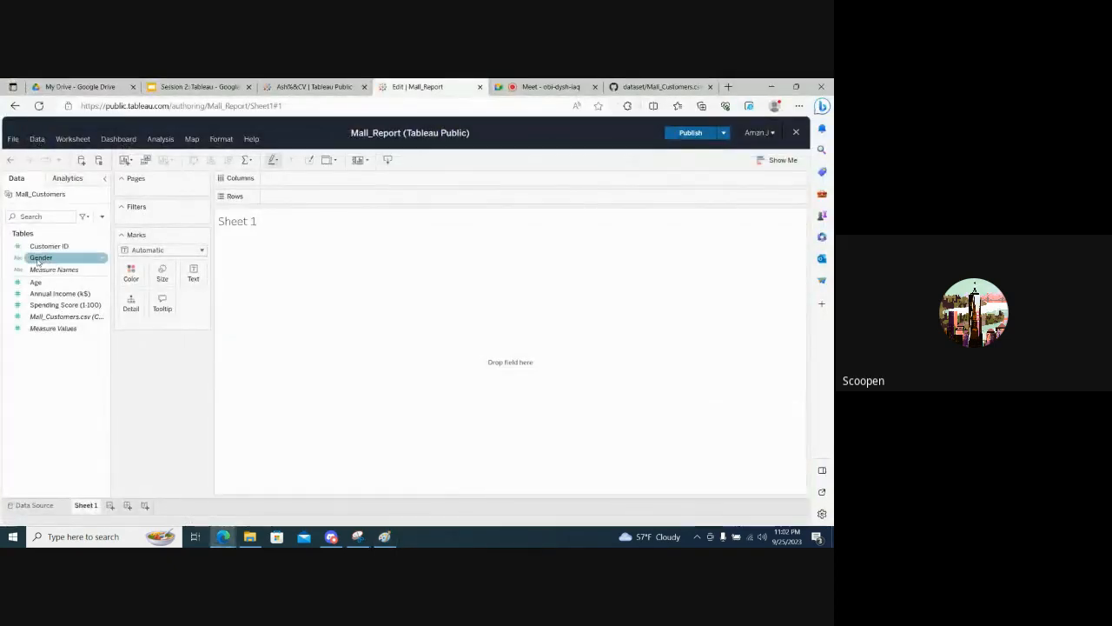
pyautogui.moveTo(41, 258); pyautogui.dragTo(289, 180)
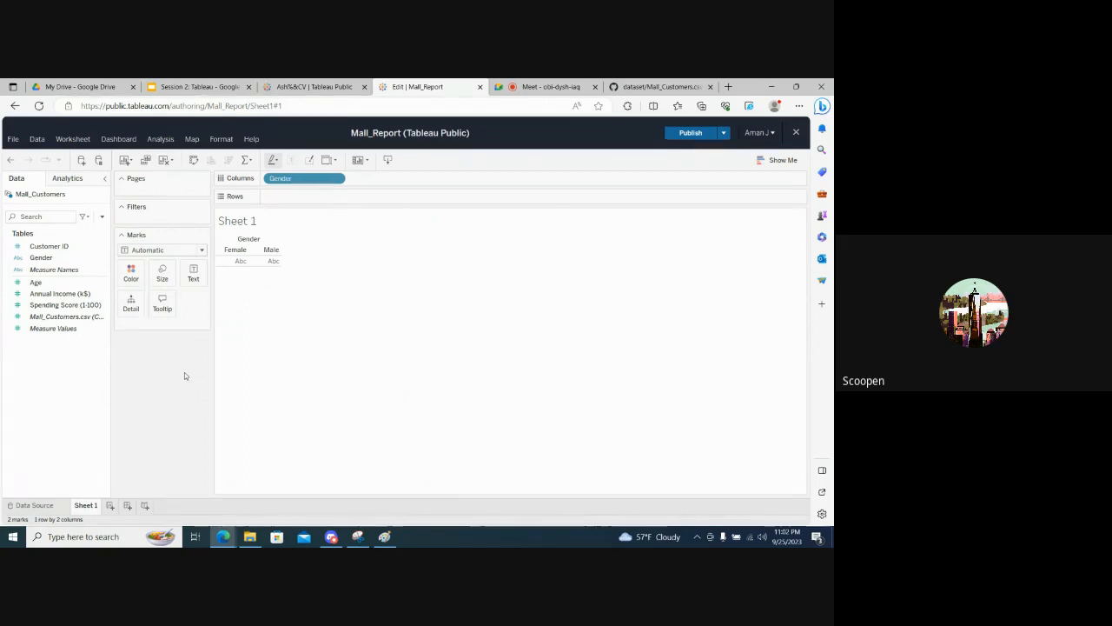
pyautogui.click(14, 140)
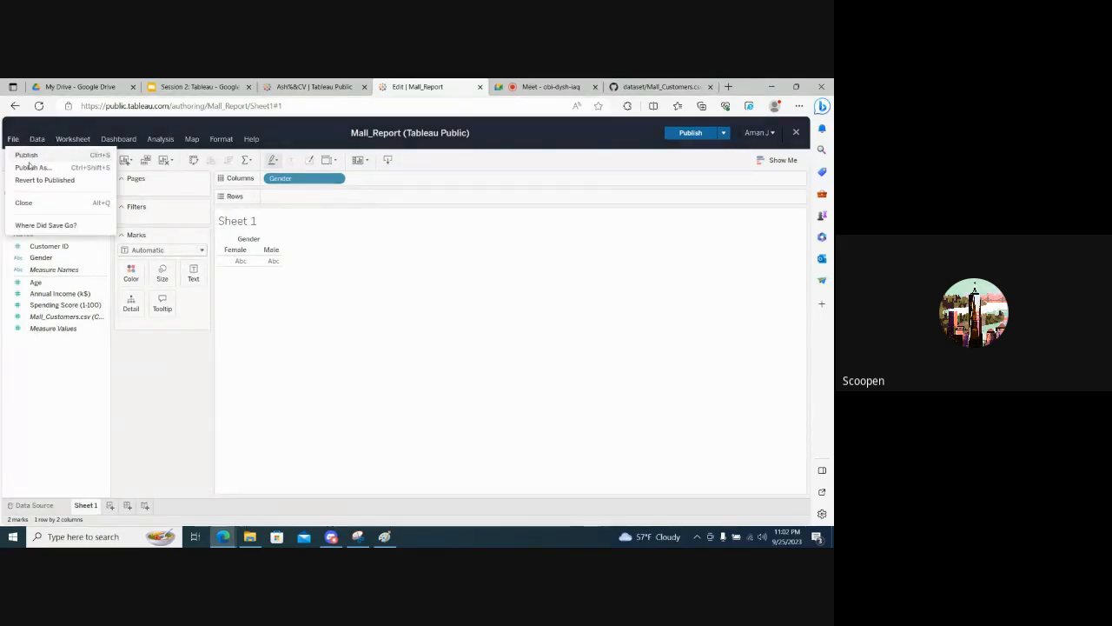
pyautogui.click(154, 395)
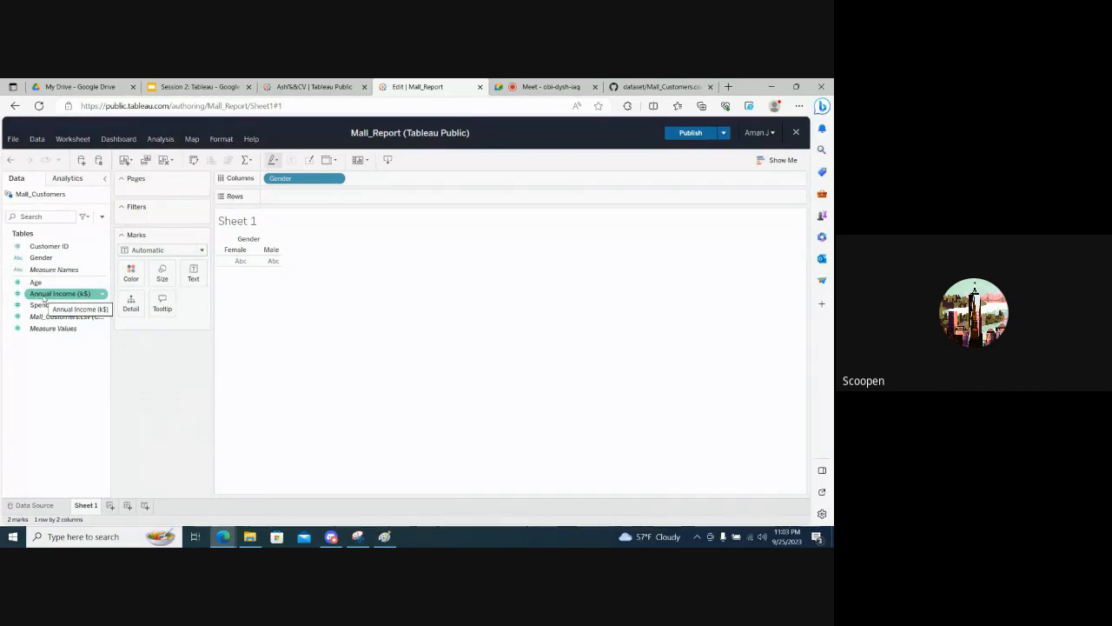
pyautogui.moveTo(43, 298)
pyautogui.mouseDown()
pyautogui.moveTo(235, 297)
pyautogui.moveTo(298, 201)
pyautogui.mouseUp()
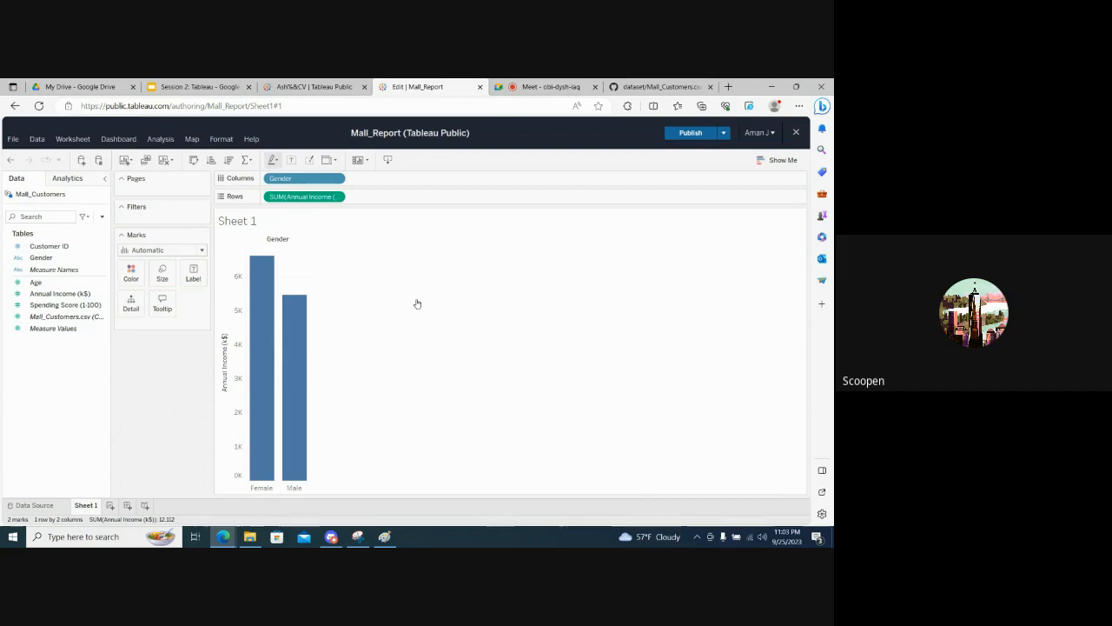
# - Examine the Male and Female values in the Gender column of Mall_Customers.csv on GitHub, and check the Google Meet call
pyautogui.moveTo(531, 81)
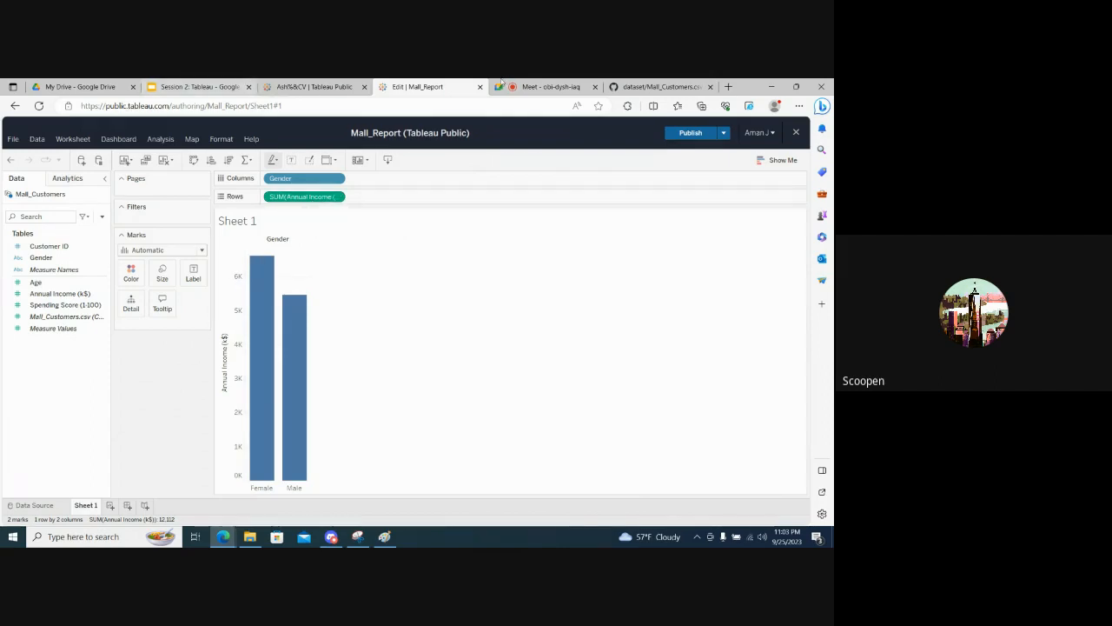
pyautogui.click(658, 87)
pyautogui.scroll(-6, 465, 444)
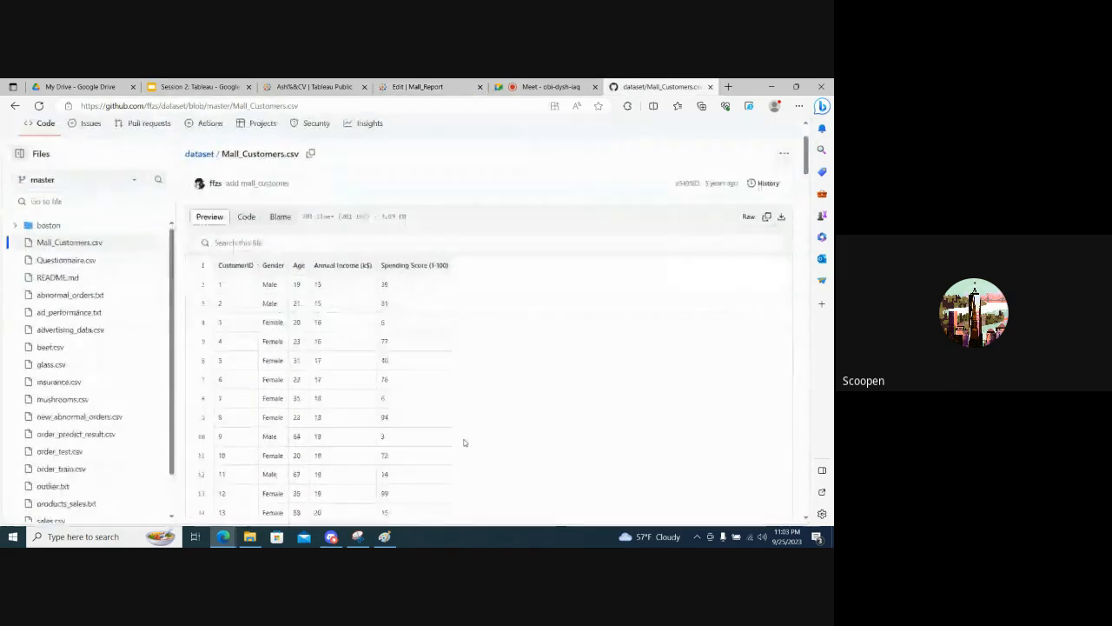
pyautogui.scroll(4, 465, 443)
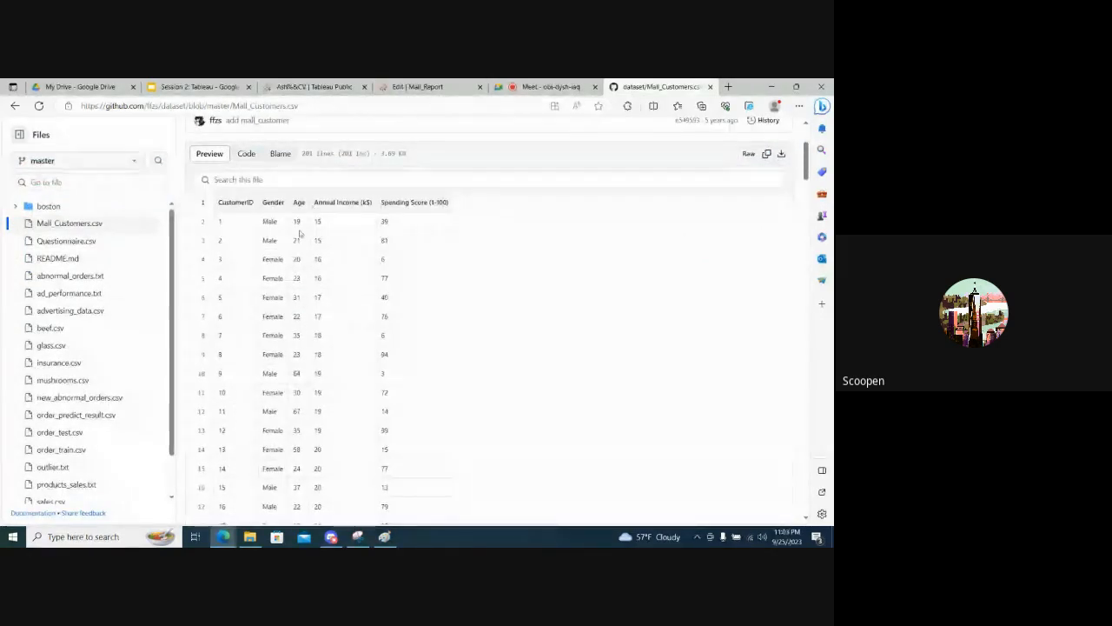
pyautogui.doubleClick(270, 222)
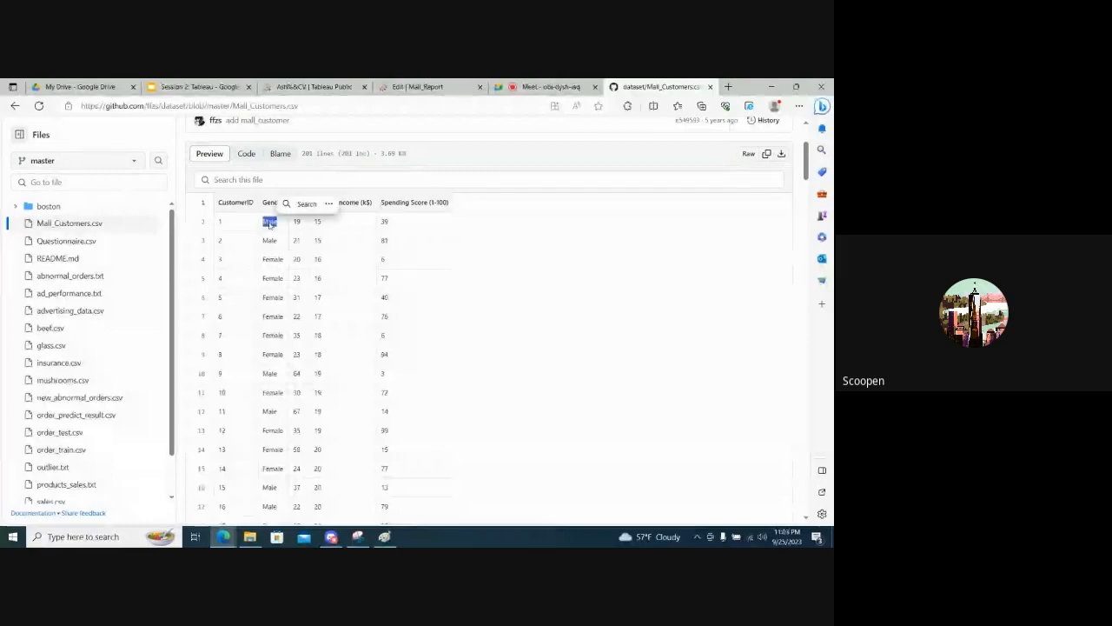
pyautogui.click(505, 254)
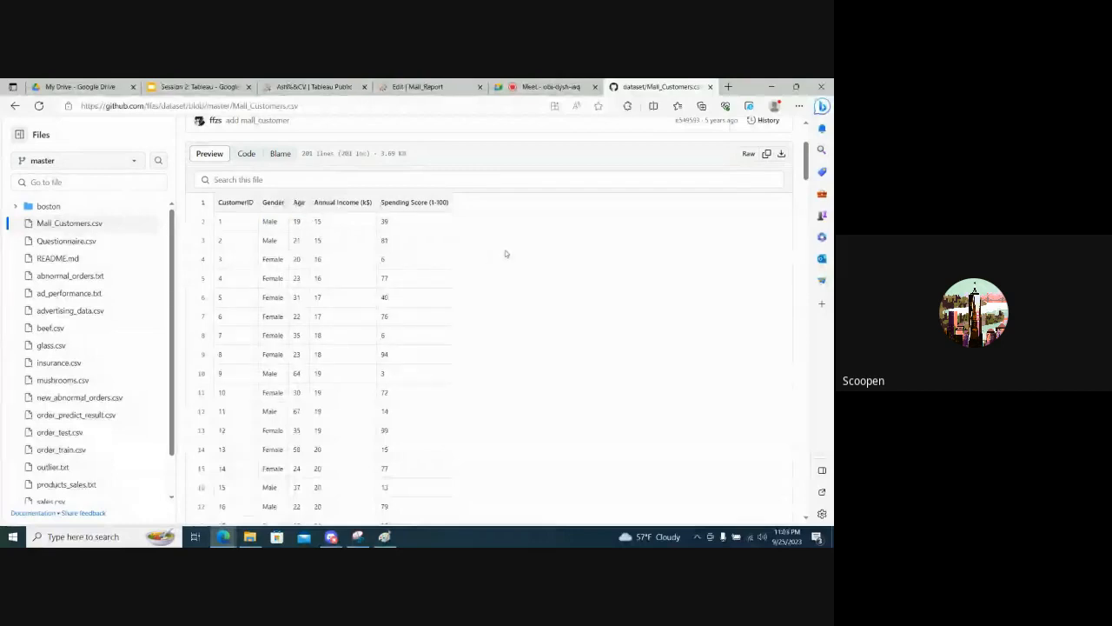
pyautogui.doubleClick(273, 259)
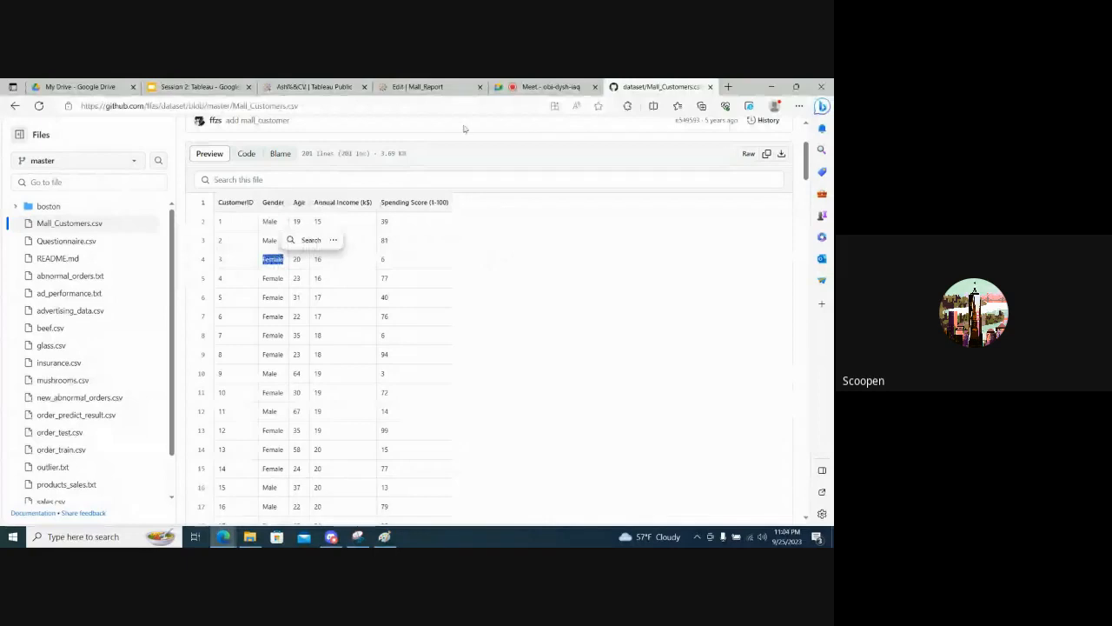
pyautogui.click(539, 86)
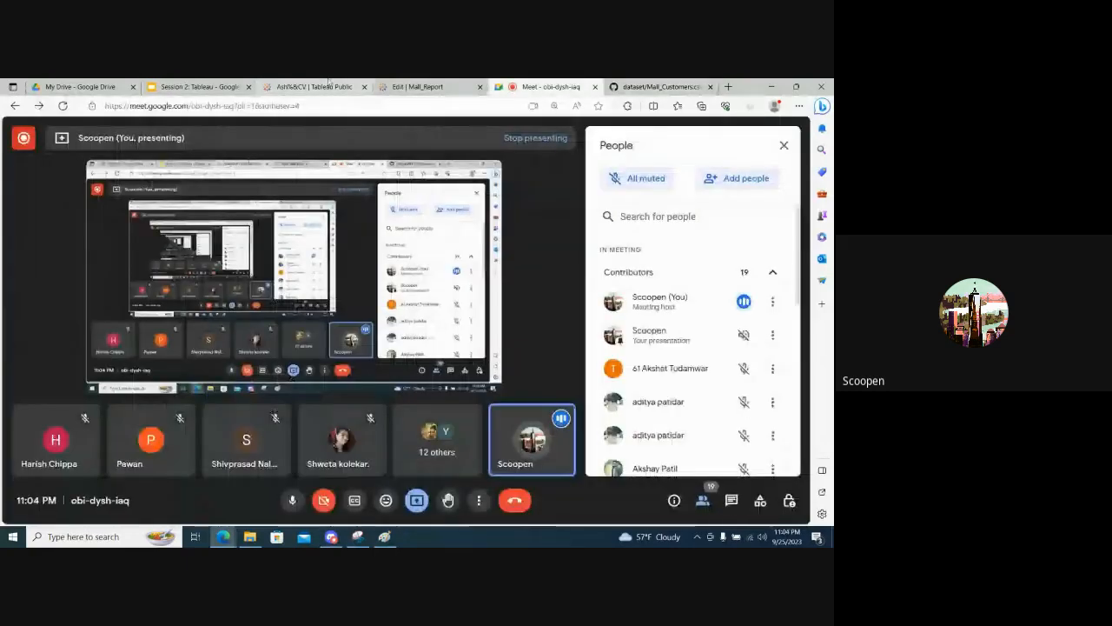
# - Return to the Mall_Report workbook and set the aggregation of Annual Income (k$) in Rows to Average
pyautogui.click(417, 86)
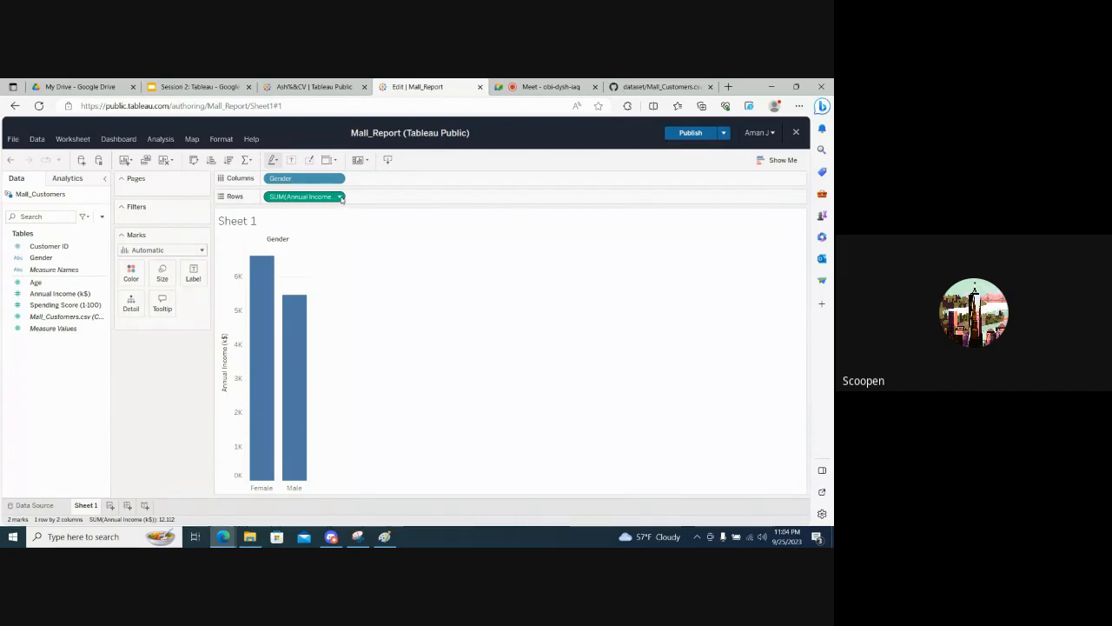
pyautogui.click(340, 197)
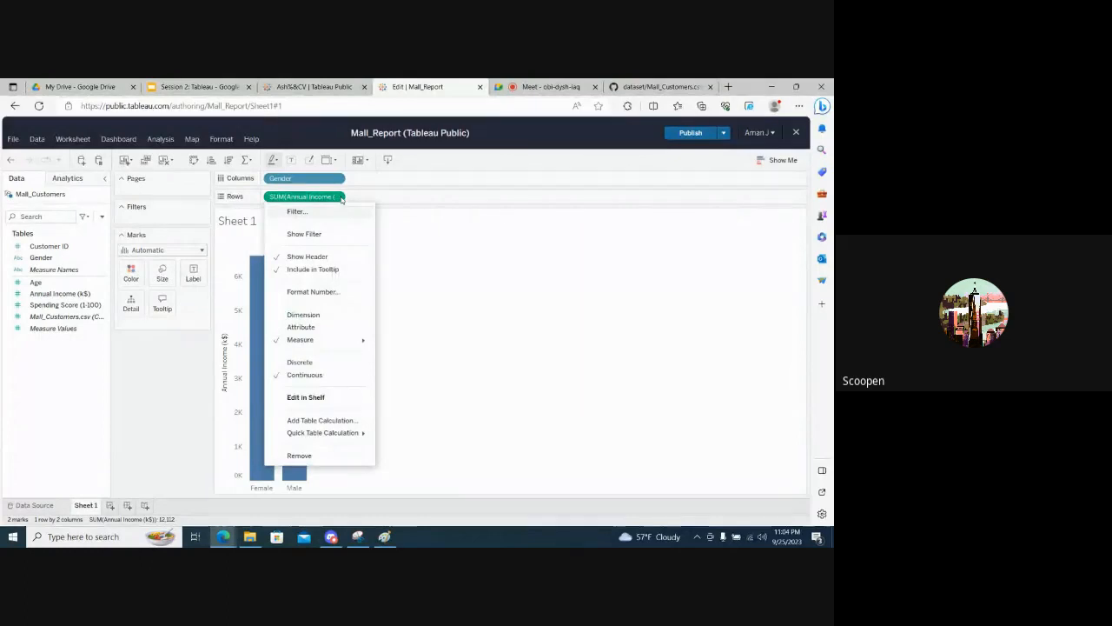
pyautogui.click(476, 285)
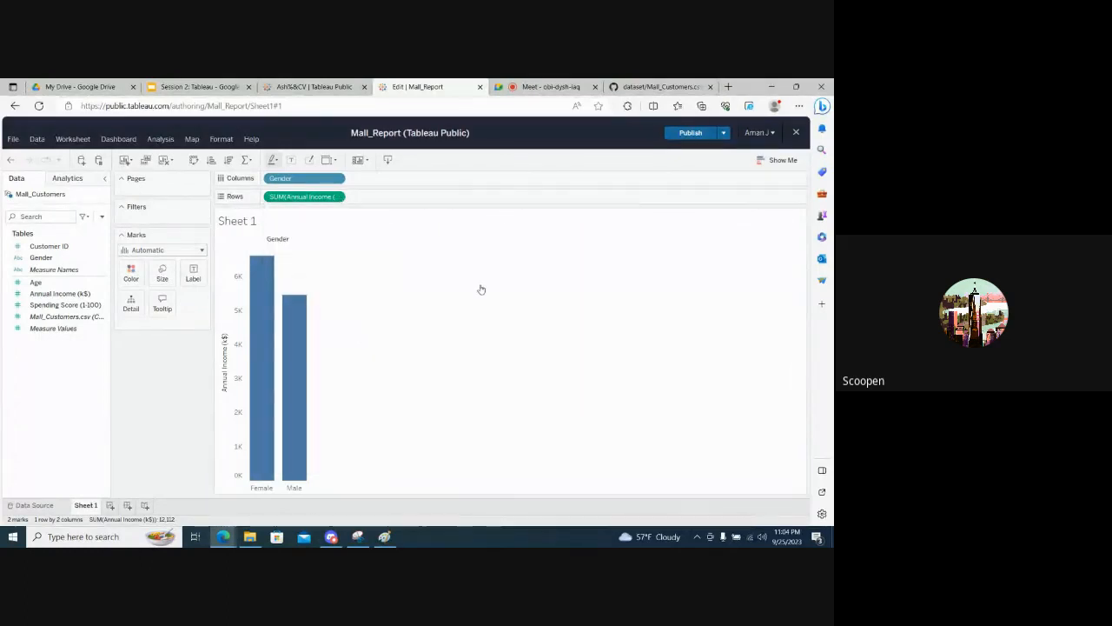
pyautogui.click(340, 197)
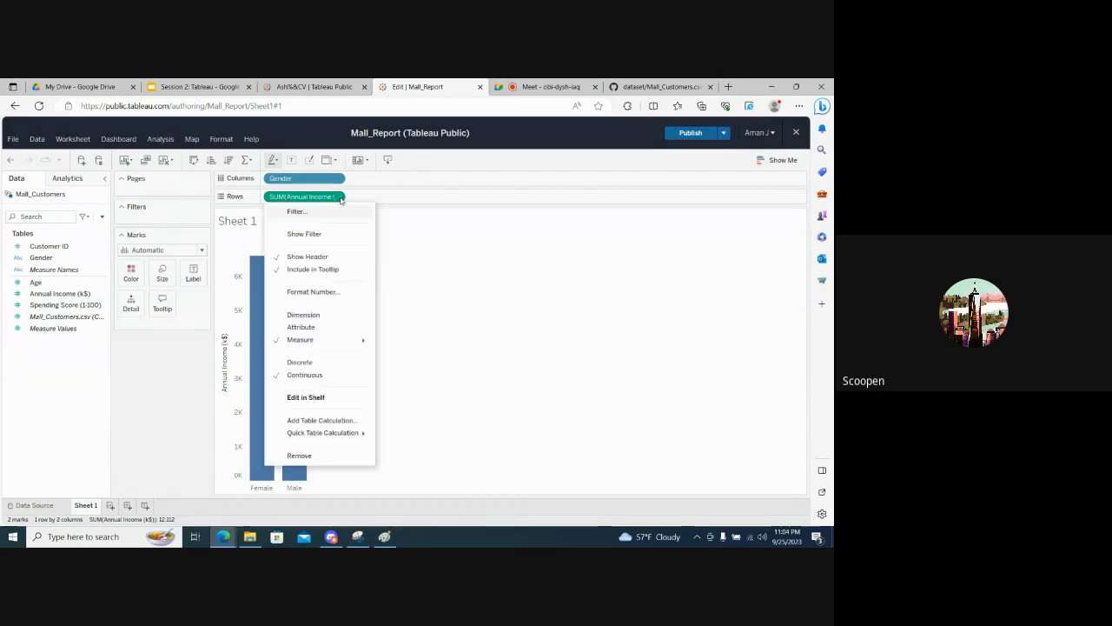
pyautogui.moveTo(338, 339)
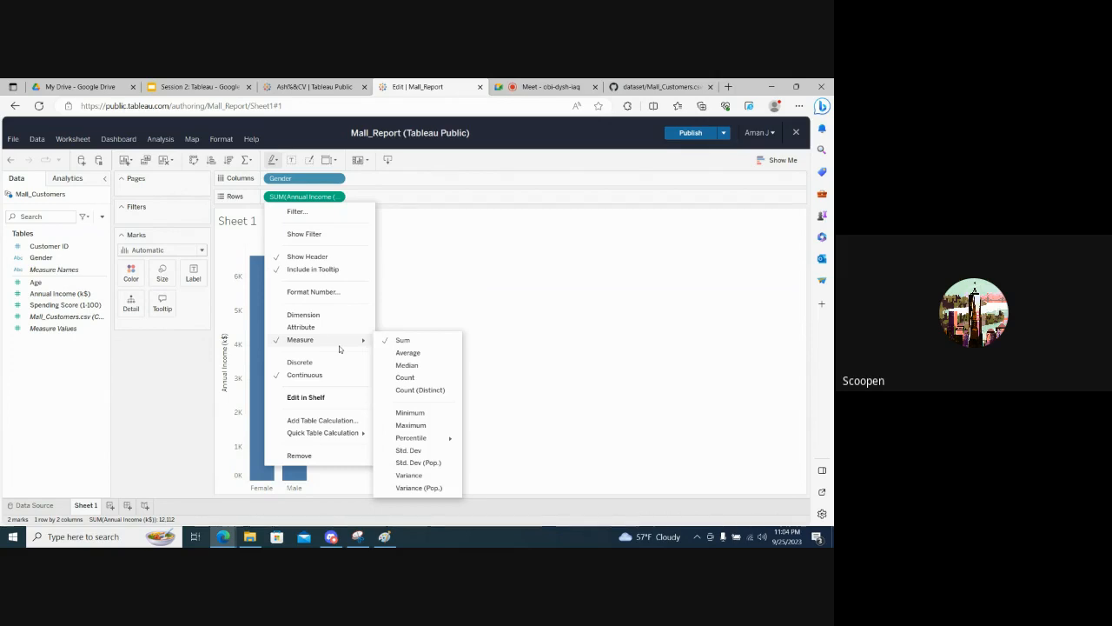
pyautogui.click(409, 354)
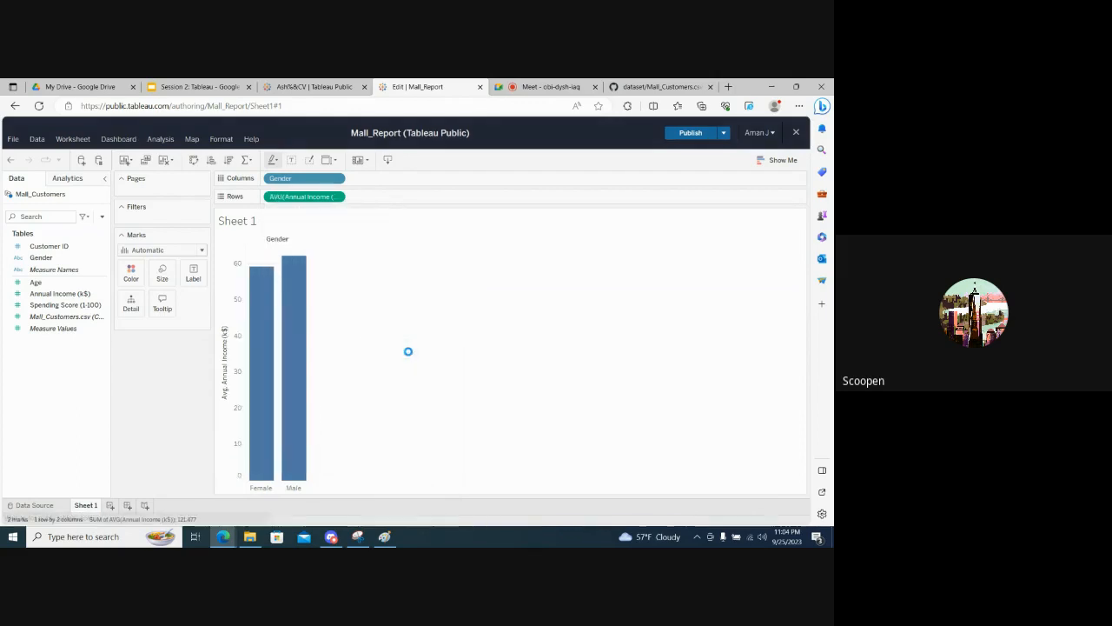
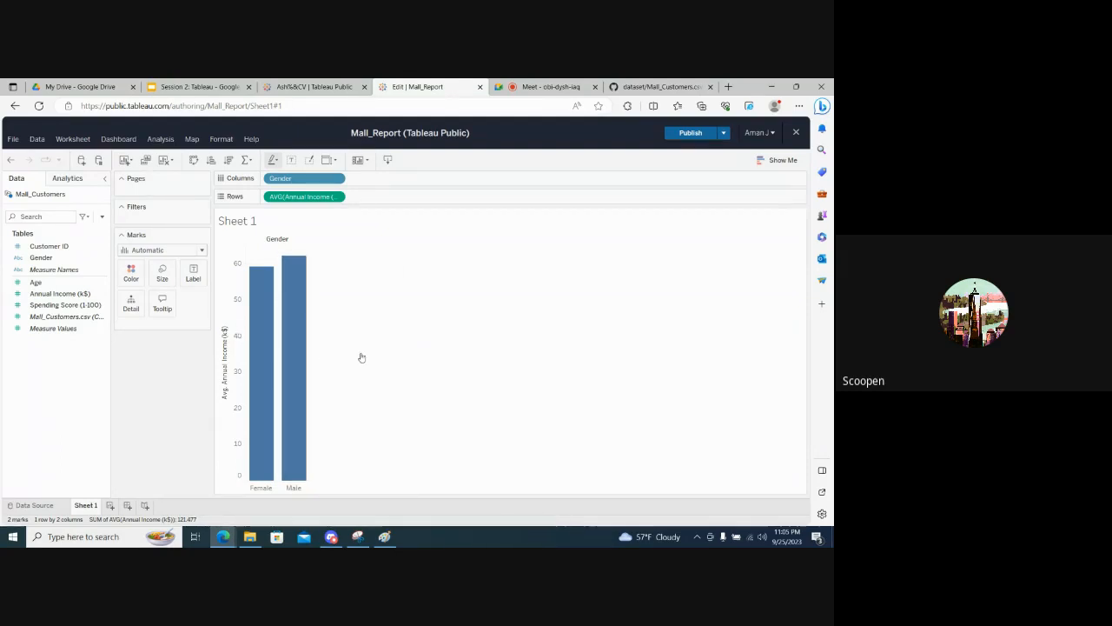
# - Inspect the tooltips of the Female and Male bars, check the Google Meet in-call messages, and return to the Mall_Report workbook
pyautogui.moveTo(266, 320)
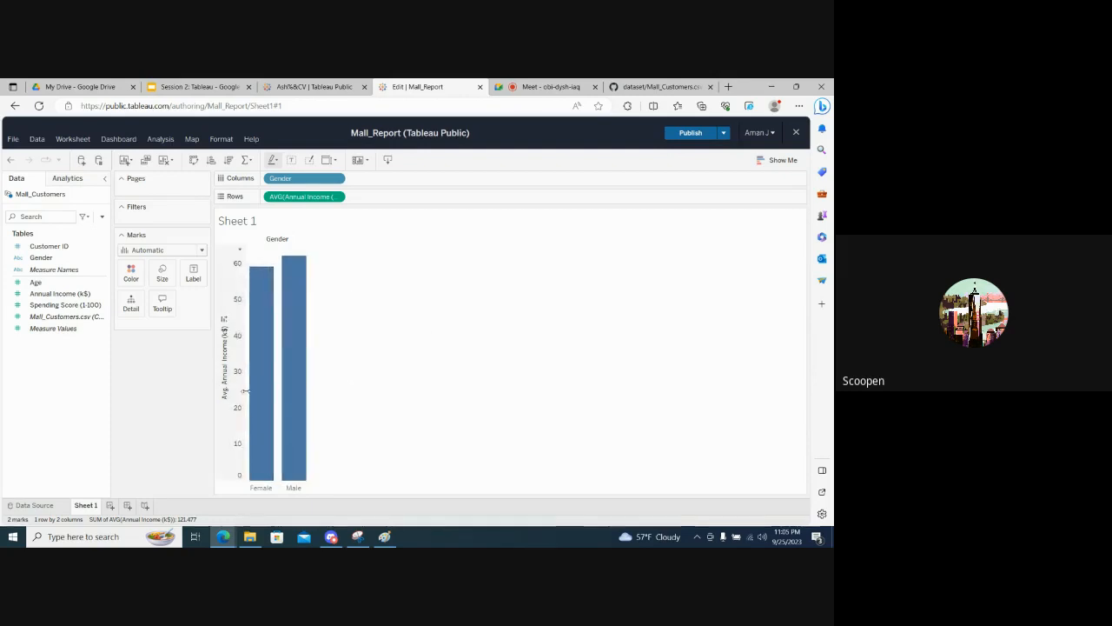
pyautogui.moveTo(291, 305)
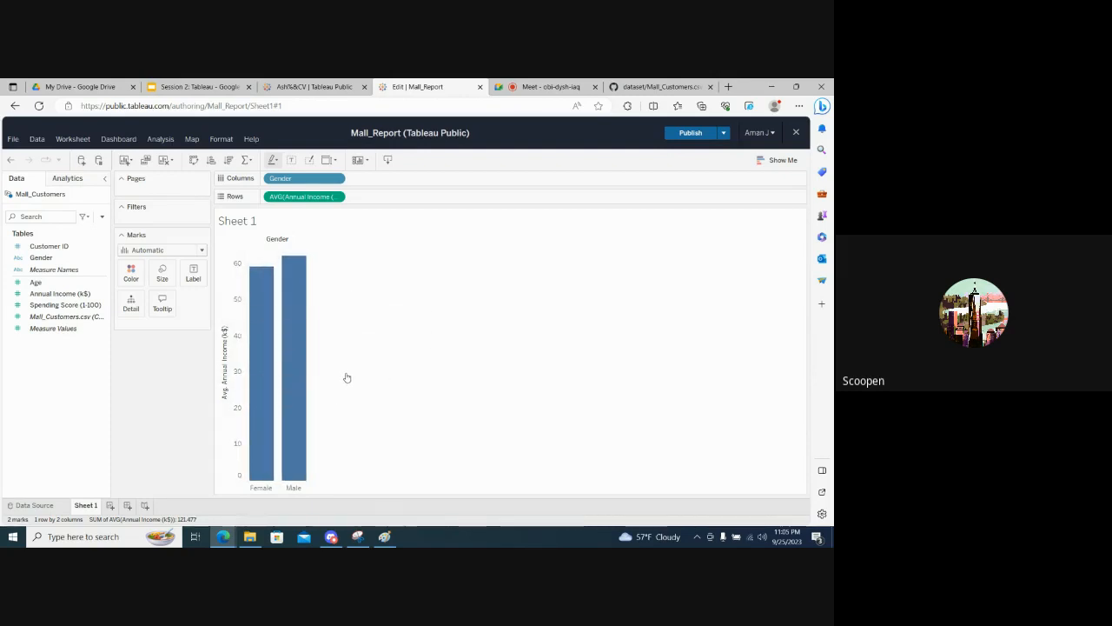
pyautogui.click(548, 85)
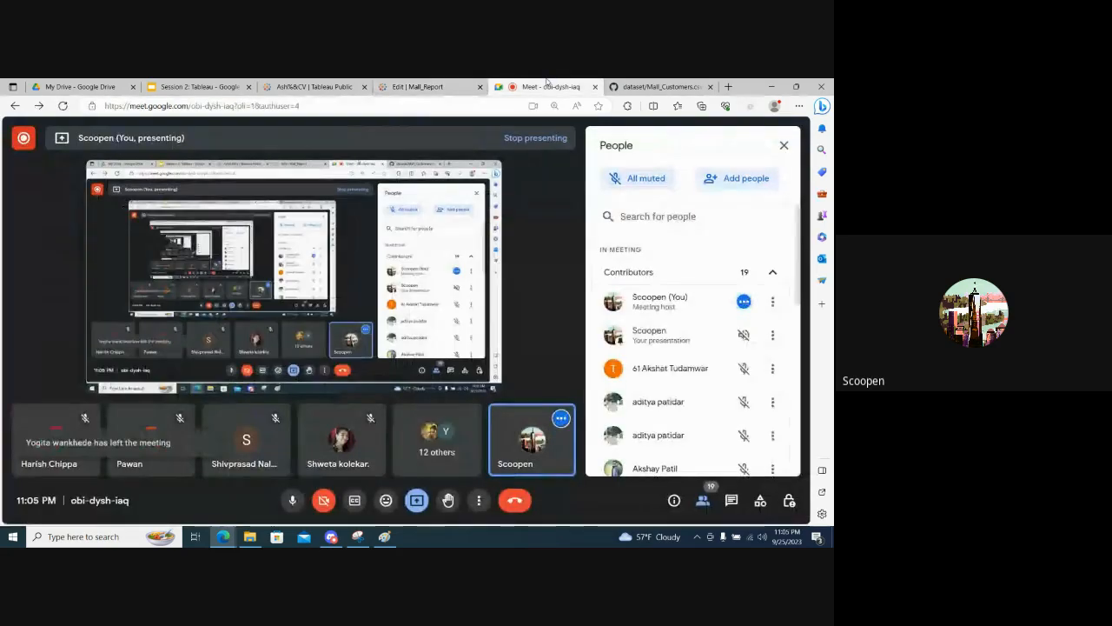
pyautogui.click(731, 501)
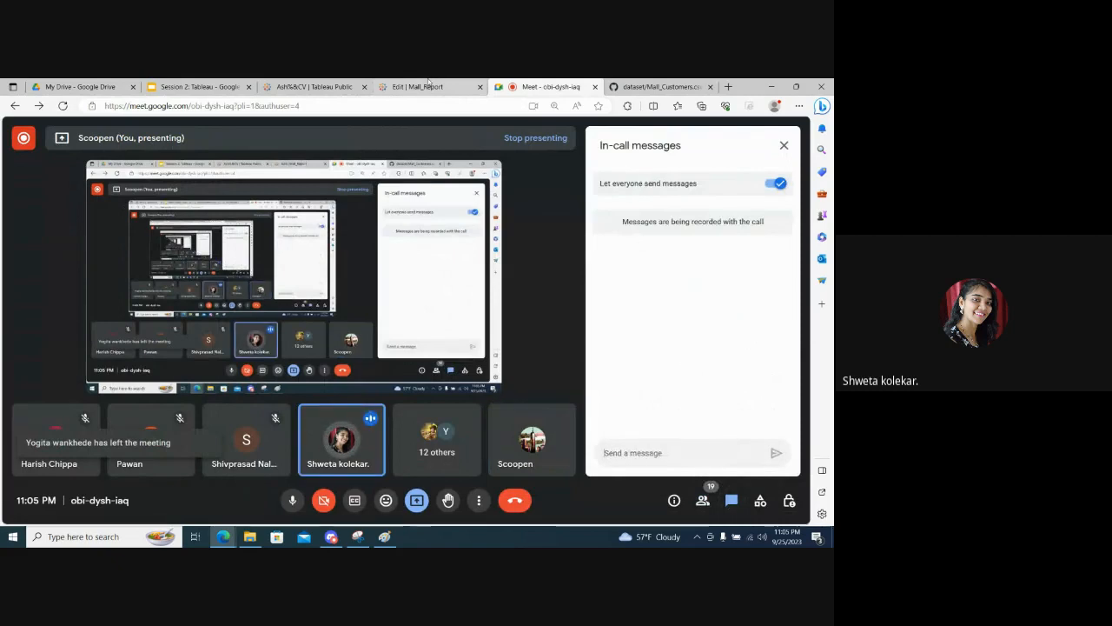
pyautogui.click(417, 87)
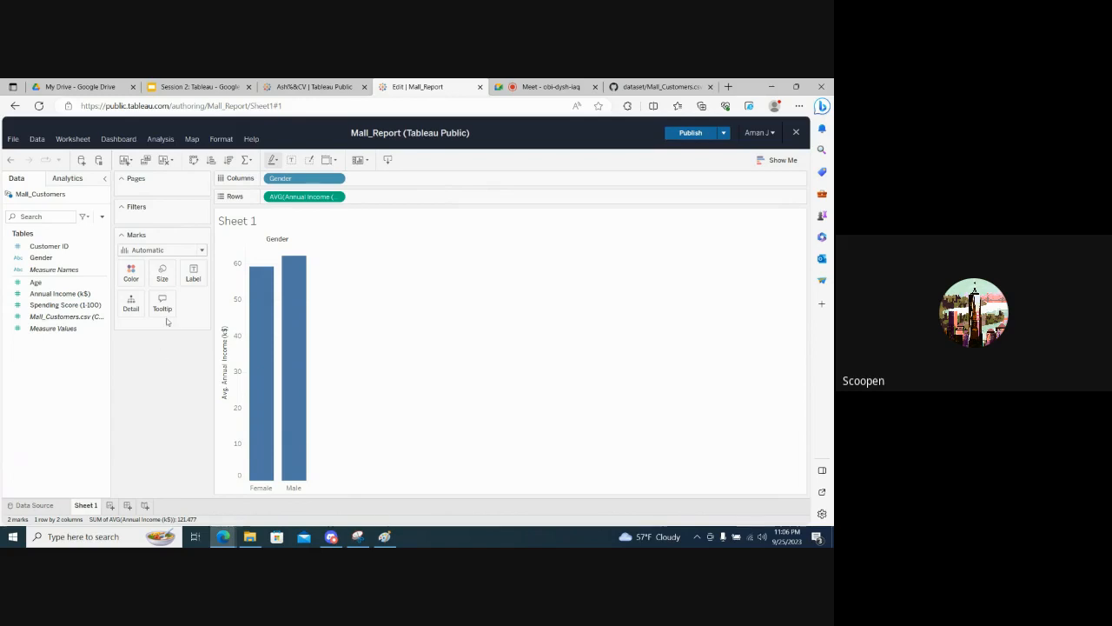
# - Try the Text mark type on the average income chart, compare it with Automatic, and restore Automatic
pyautogui.click(202, 251)
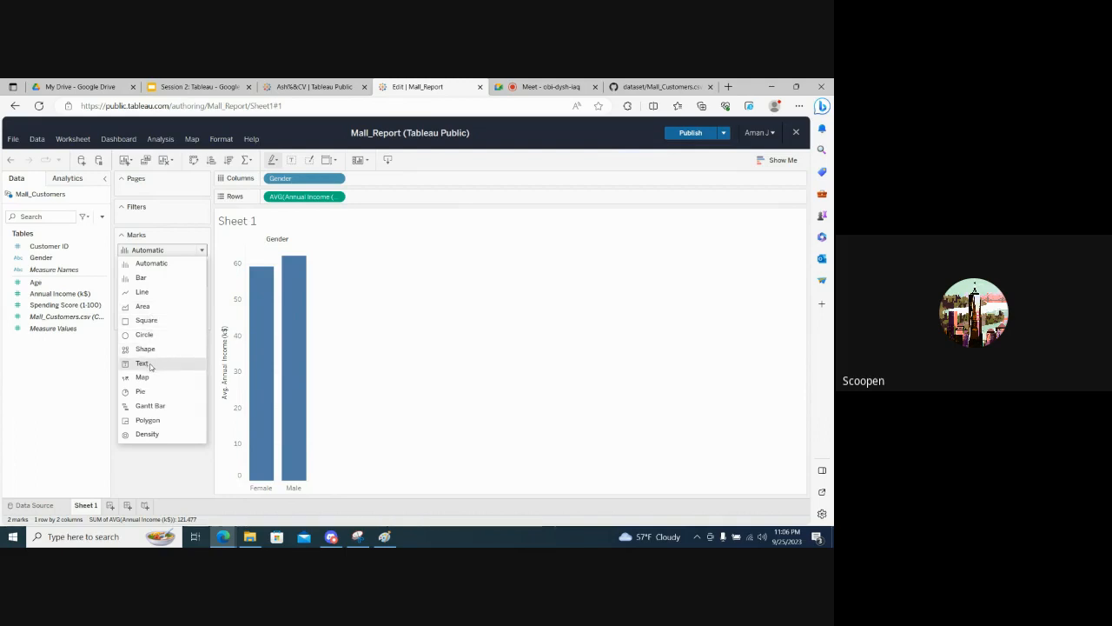
pyautogui.click(143, 363)
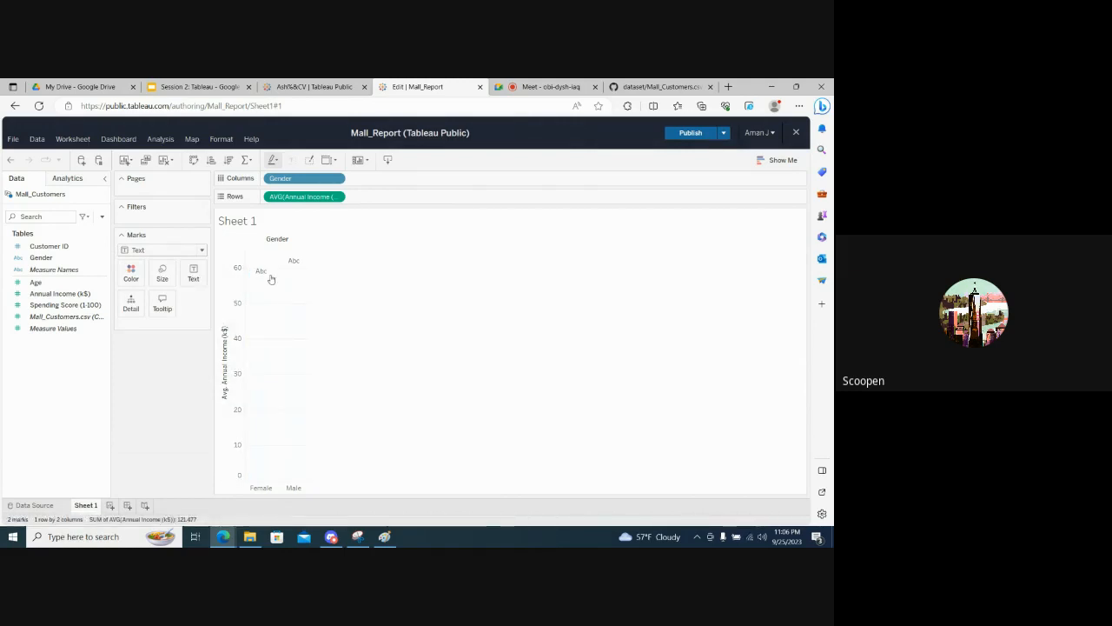
pyautogui.click(174, 250)
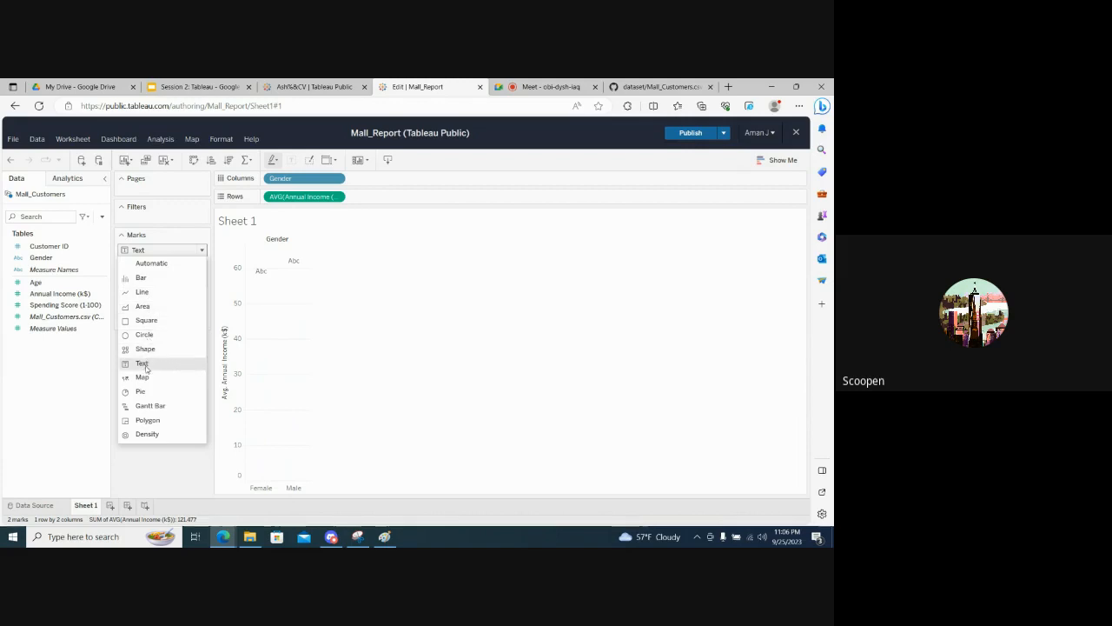
pyautogui.click(142, 363)
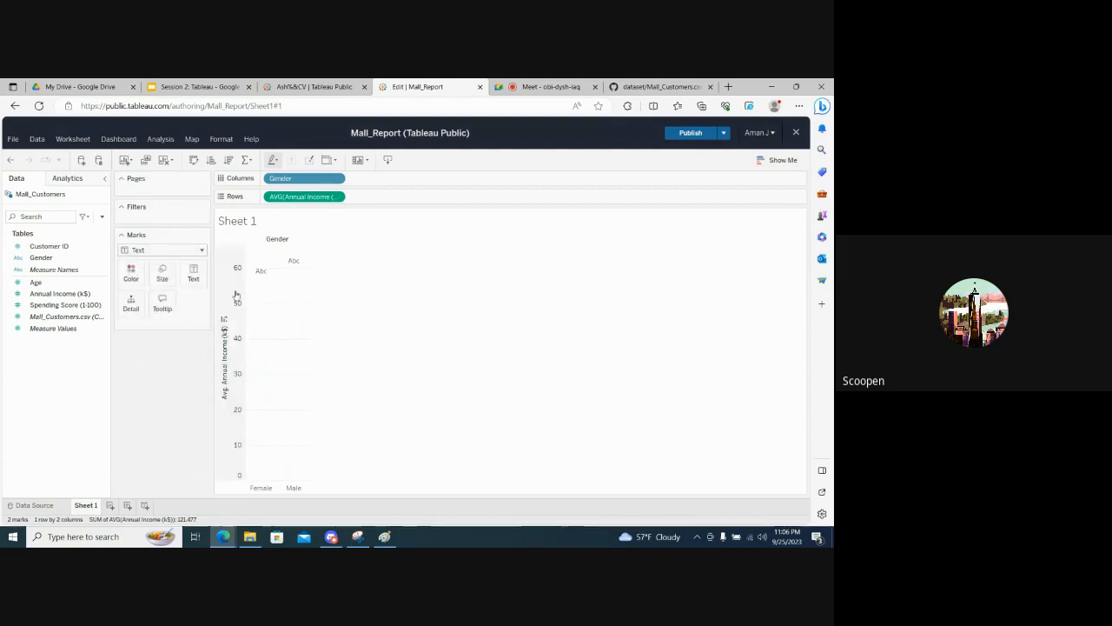
pyautogui.moveTo(294, 261)
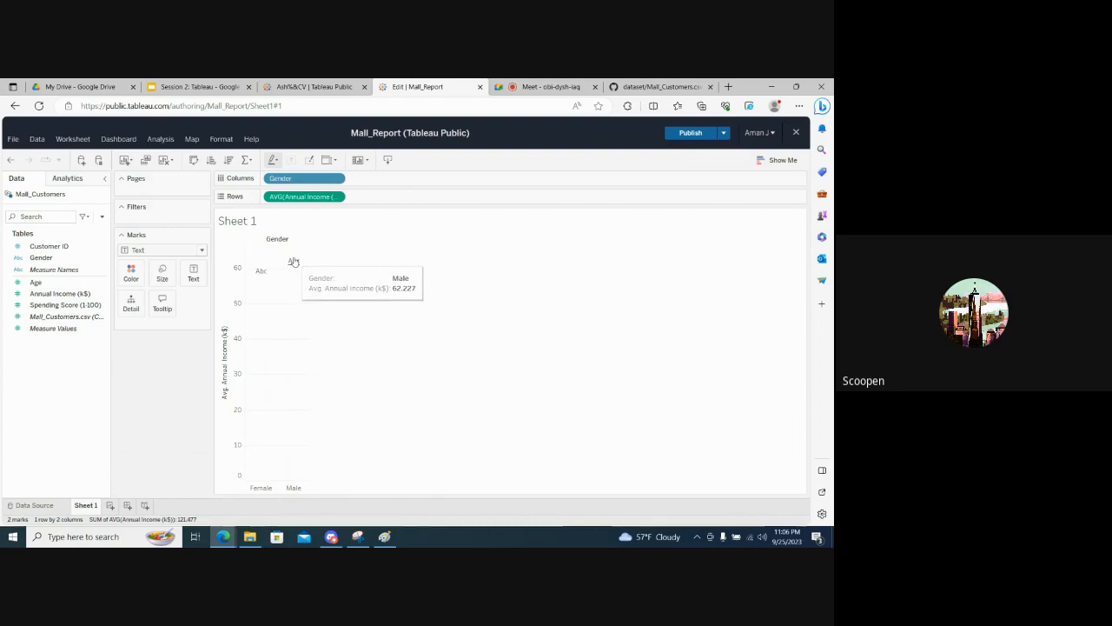
pyautogui.click(152, 250)
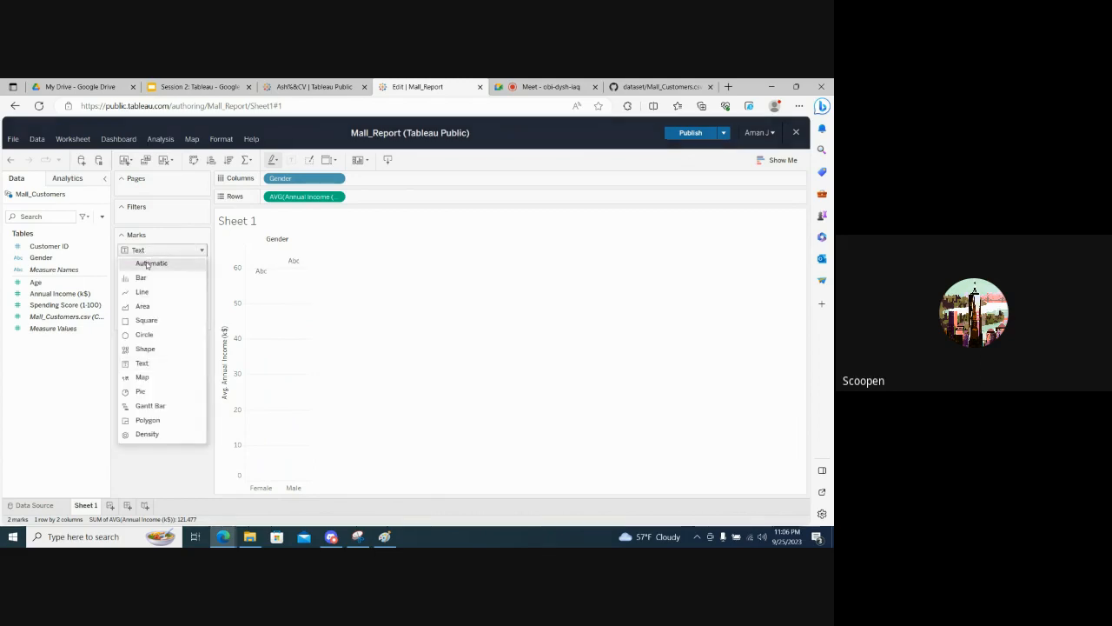
pyautogui.click(151, 262)
pyautogui.click(164, 255)
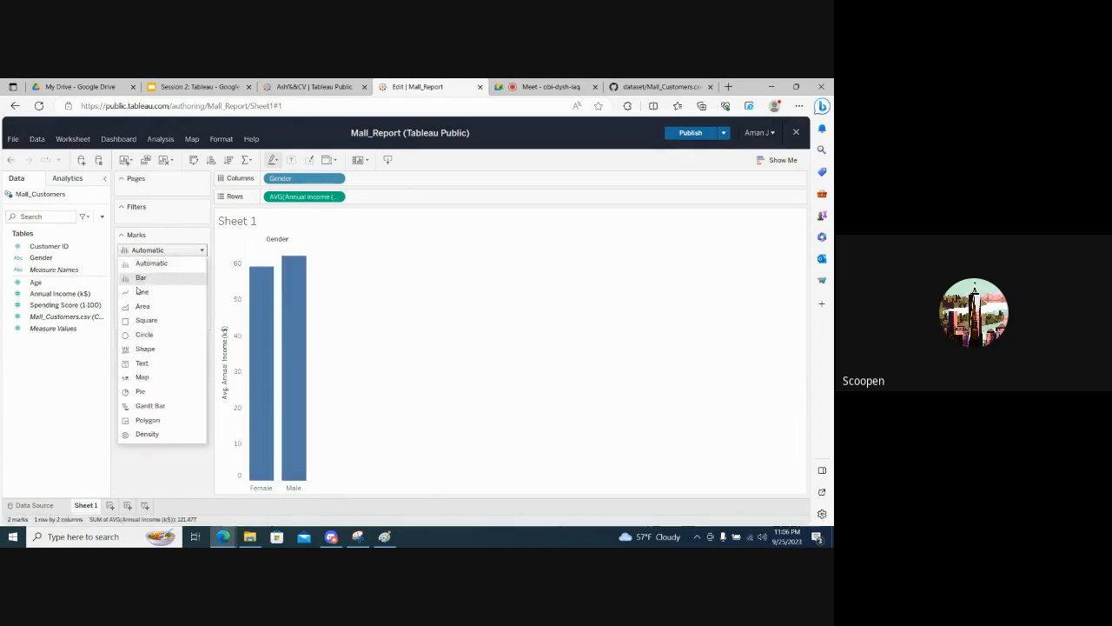
pyautogui.click(142, 364)
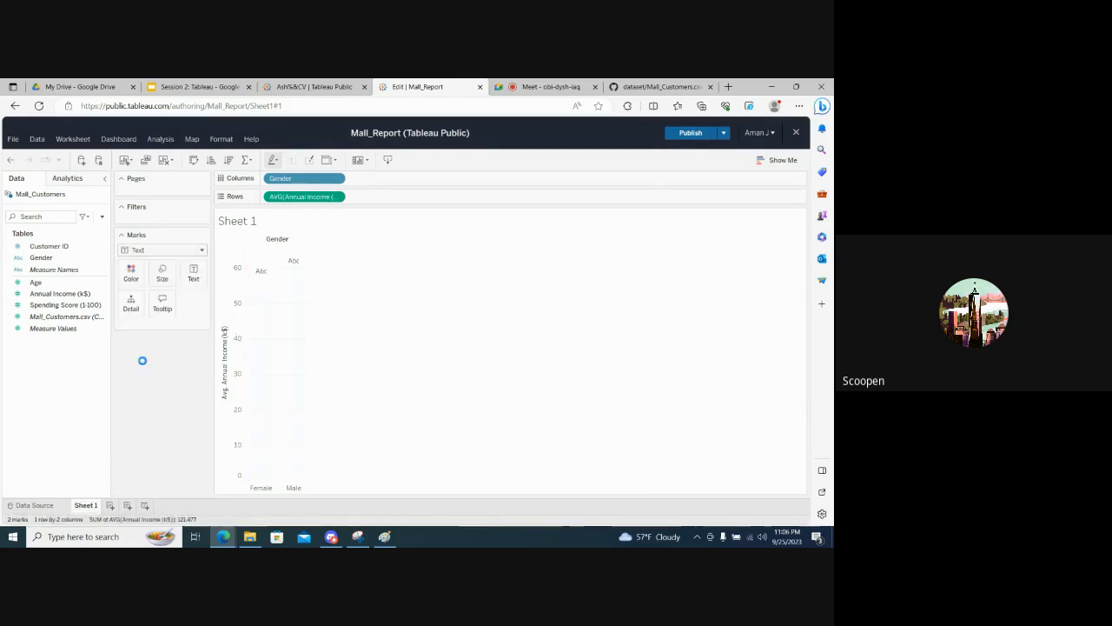
pyautogui.click(192, 251)
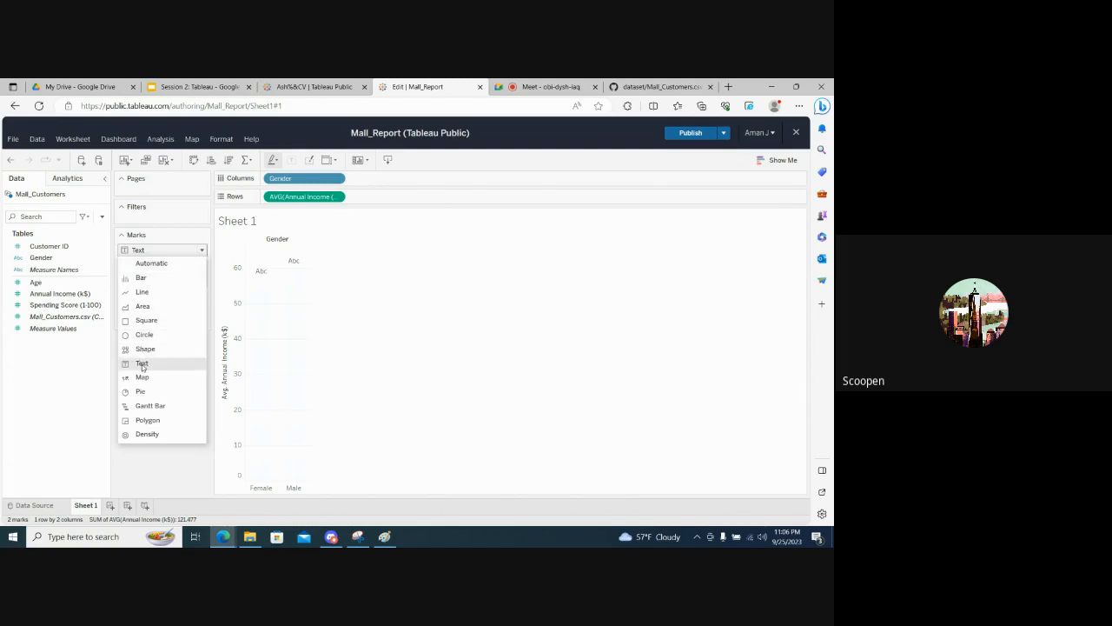
pyautogui.click(147, 262)
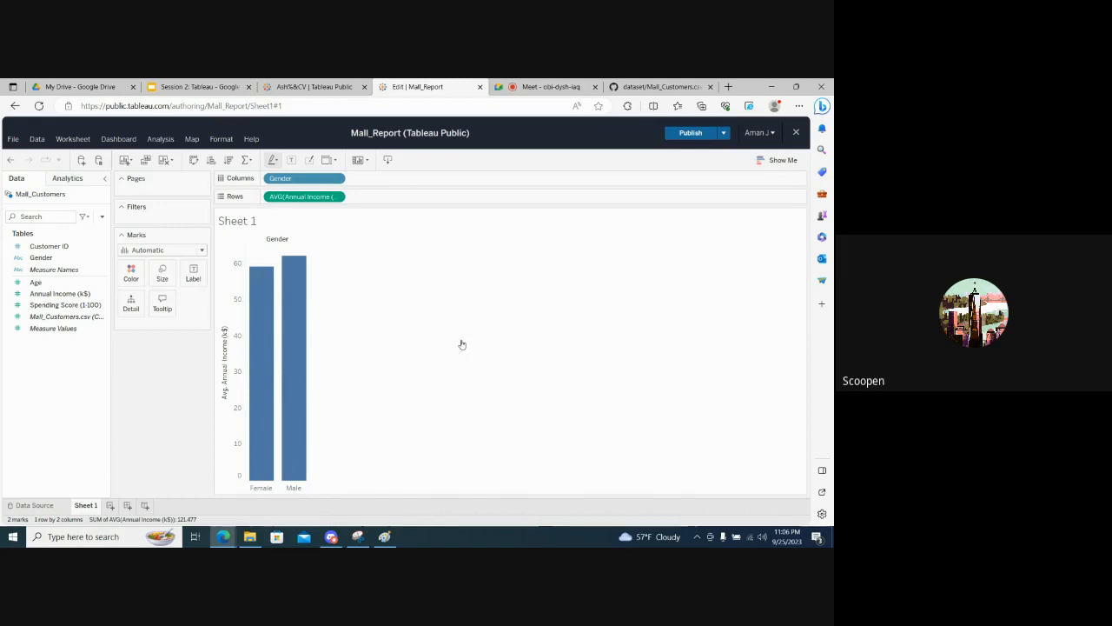
# - Try the Line mark type on the income chart, set the mark type to Bar, and inspect both bars
pyautogui.click(199, 251)
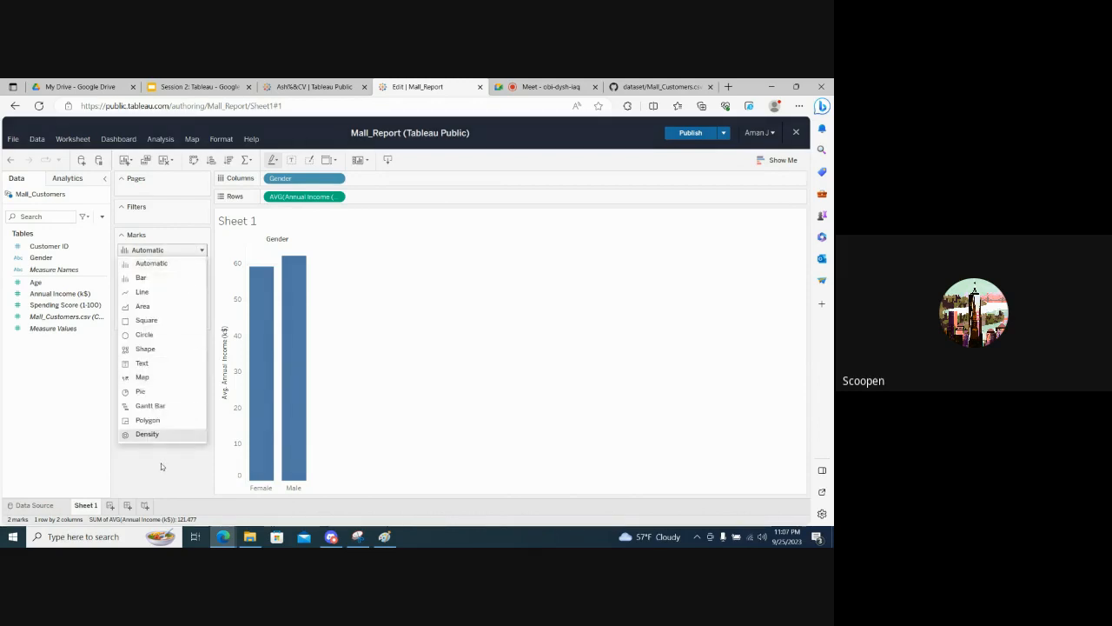
pyautogui.click(152, 291)
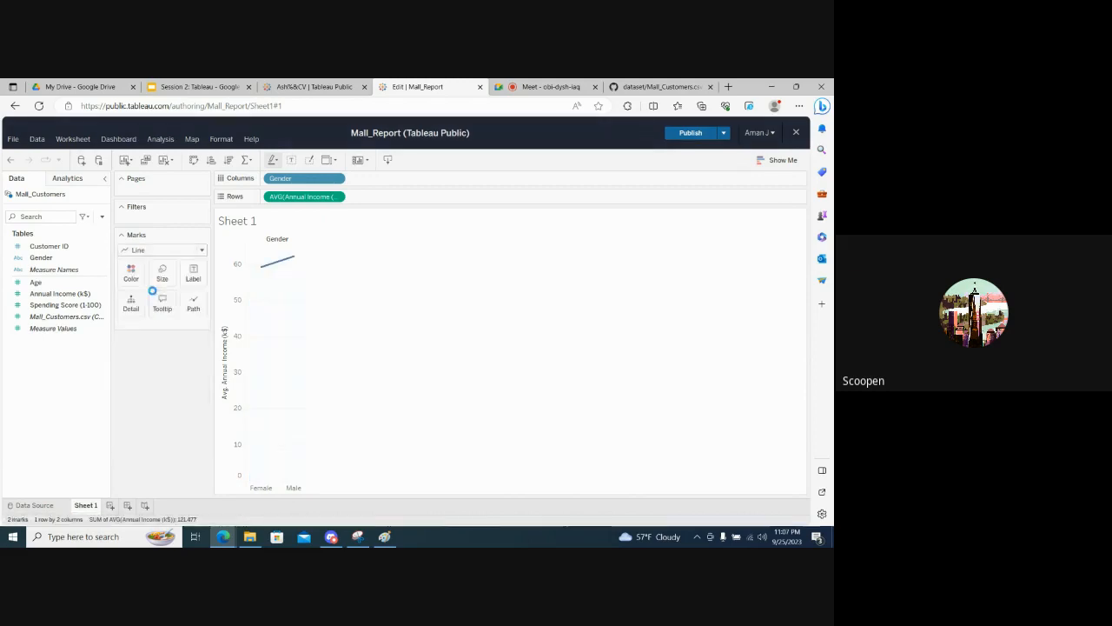
pyautogui.moveTo(257, 270)
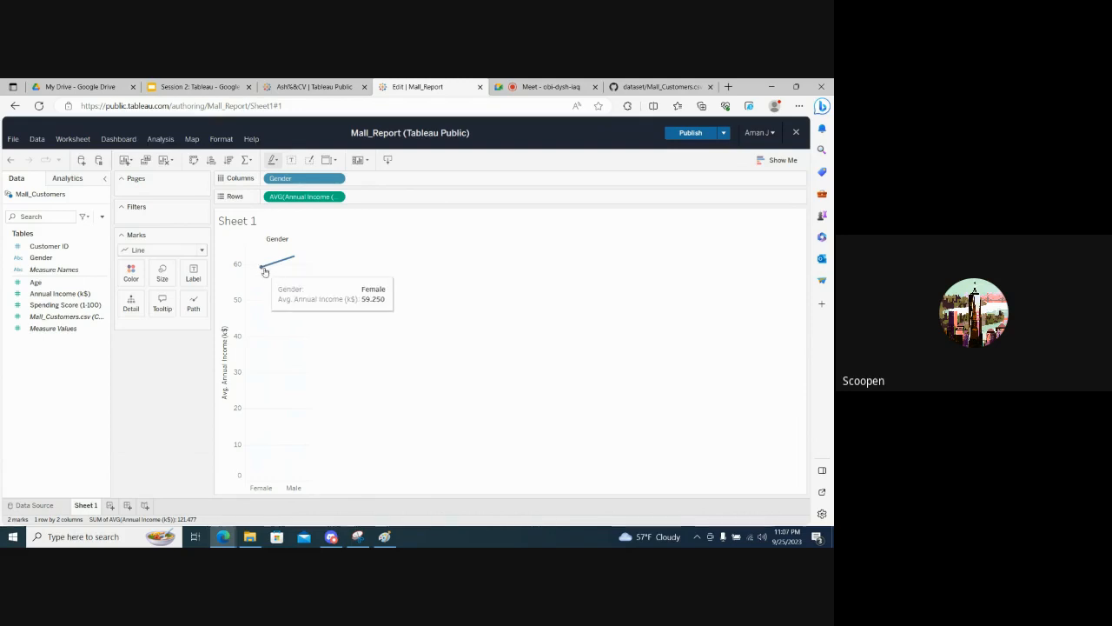
pyautogui.click(201, 250)
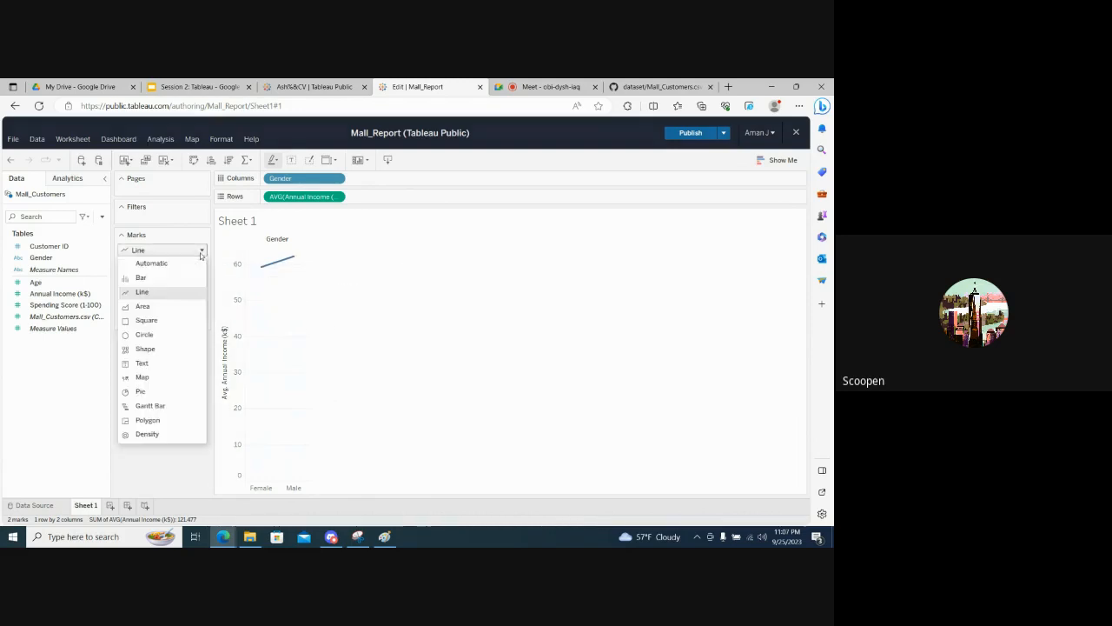
pyautogui.click(141, 278)
pyautogui.moveTo(259, 359)
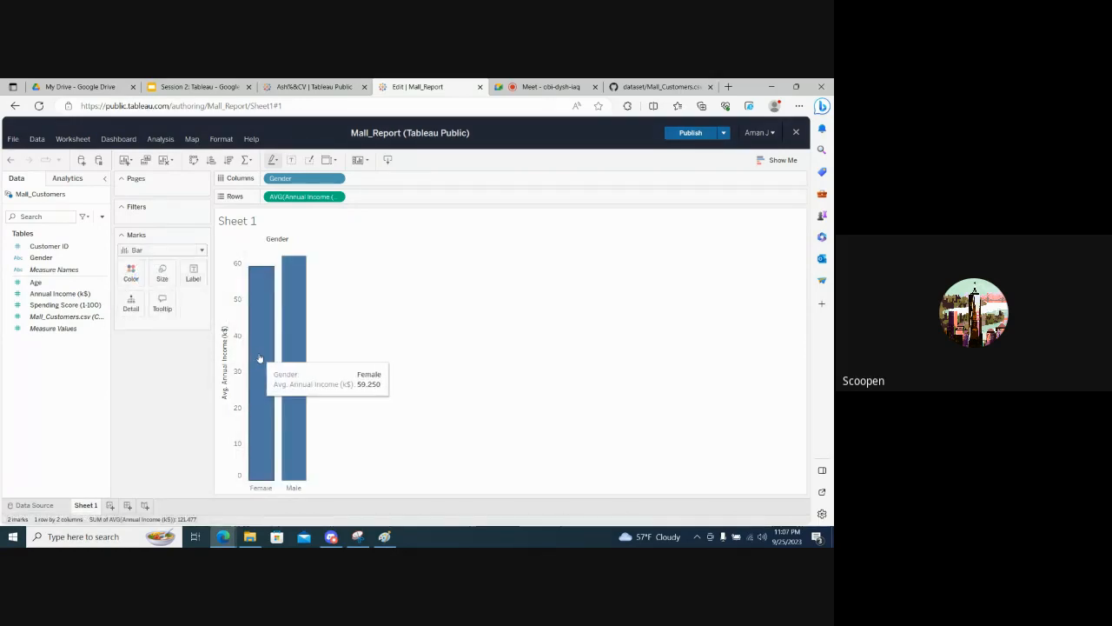
pyautogui.moveTo(303, 367)
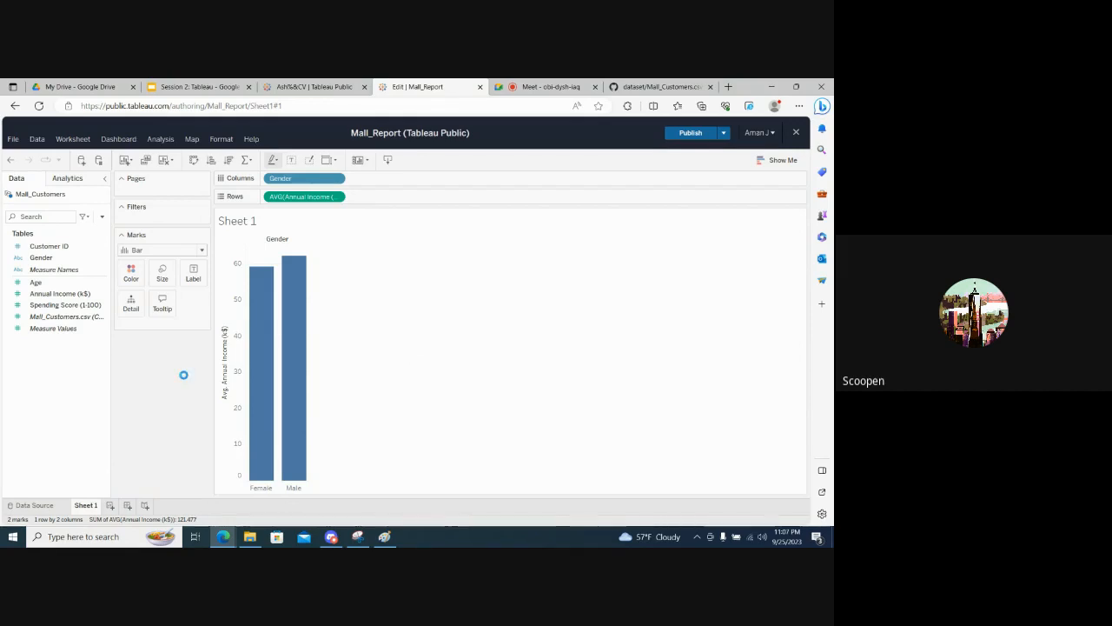
# - Try orange as the color of the income bars, and set it to teal
pyautogui.click(132, 274)
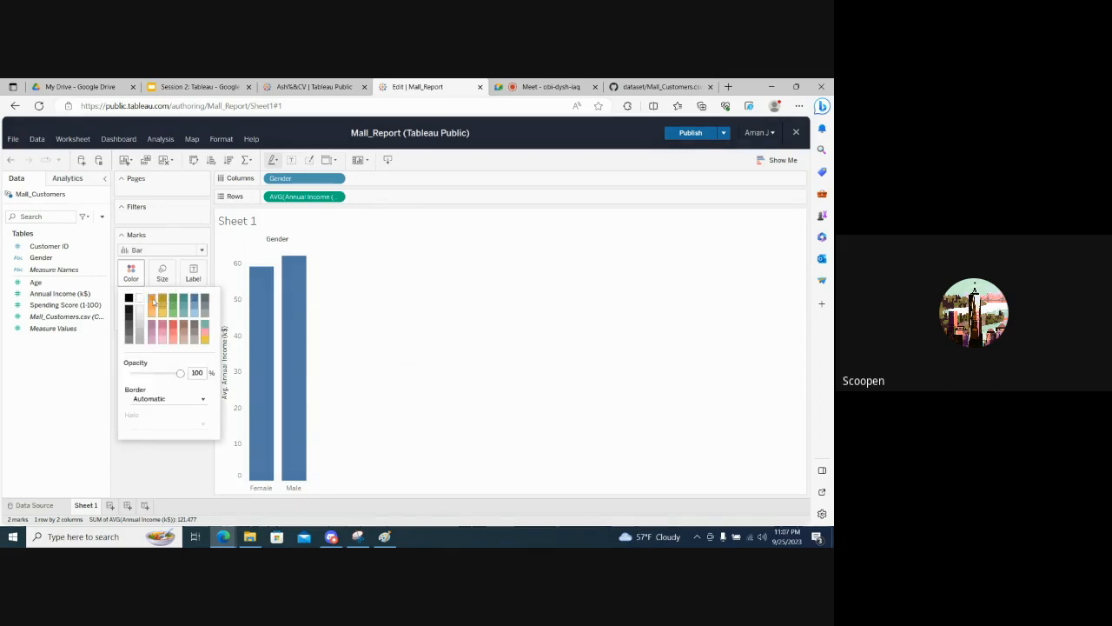
pyautogui.click(153, 301)
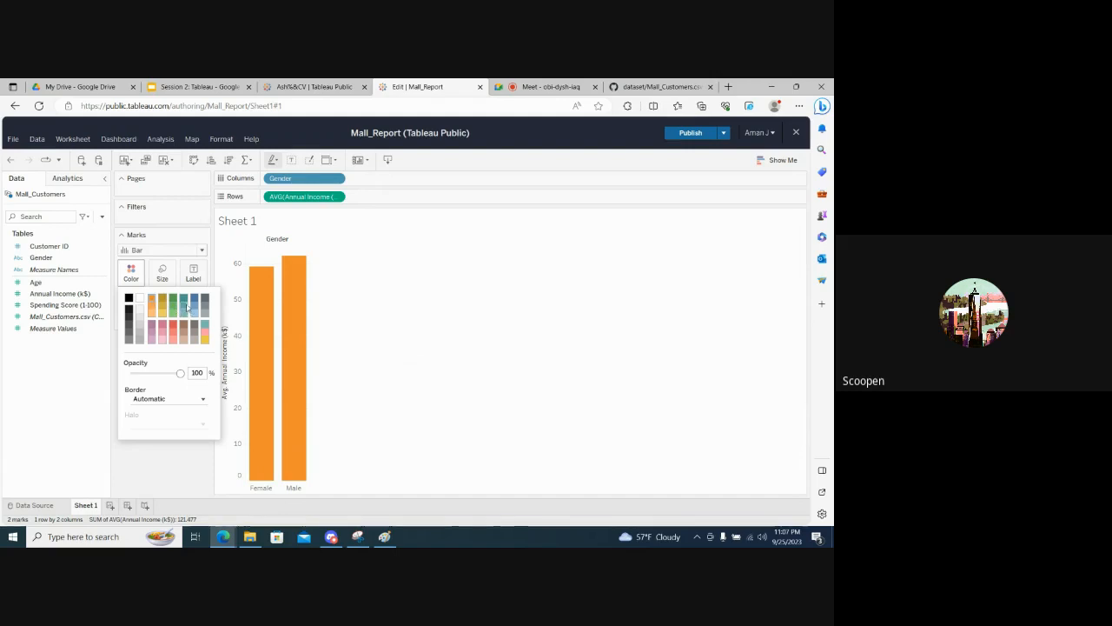
pyautogui.click(184, 305)
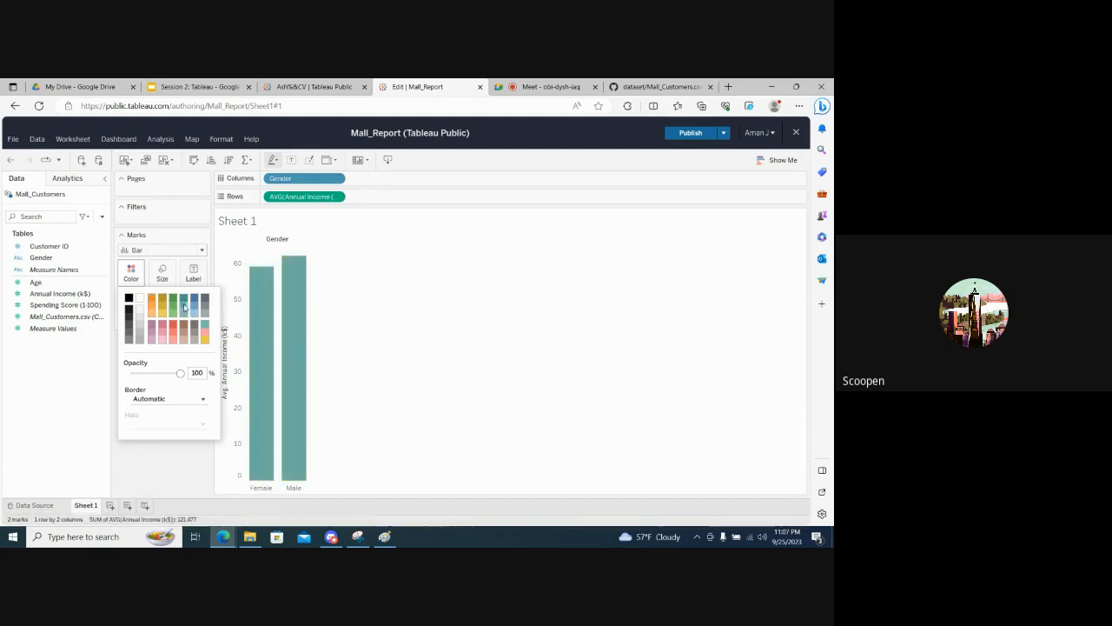
pyautogui.click(158, 465)
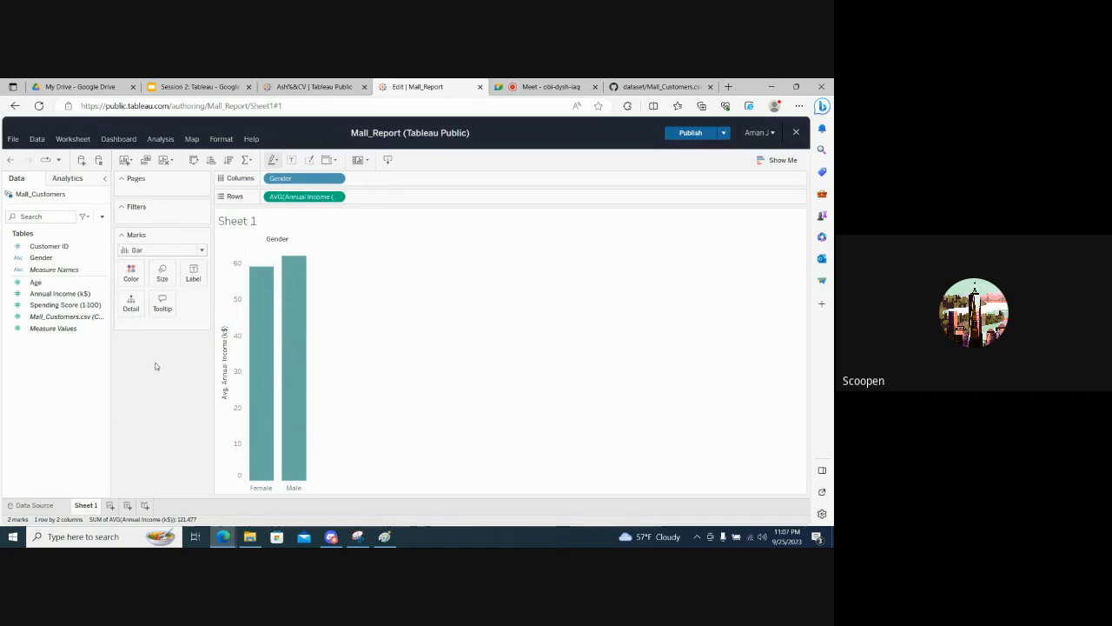
# - Examine the tooltip template in the tooltip editor and compare it with the tooltip on the Female bar
pyautogui.click(163, 305)
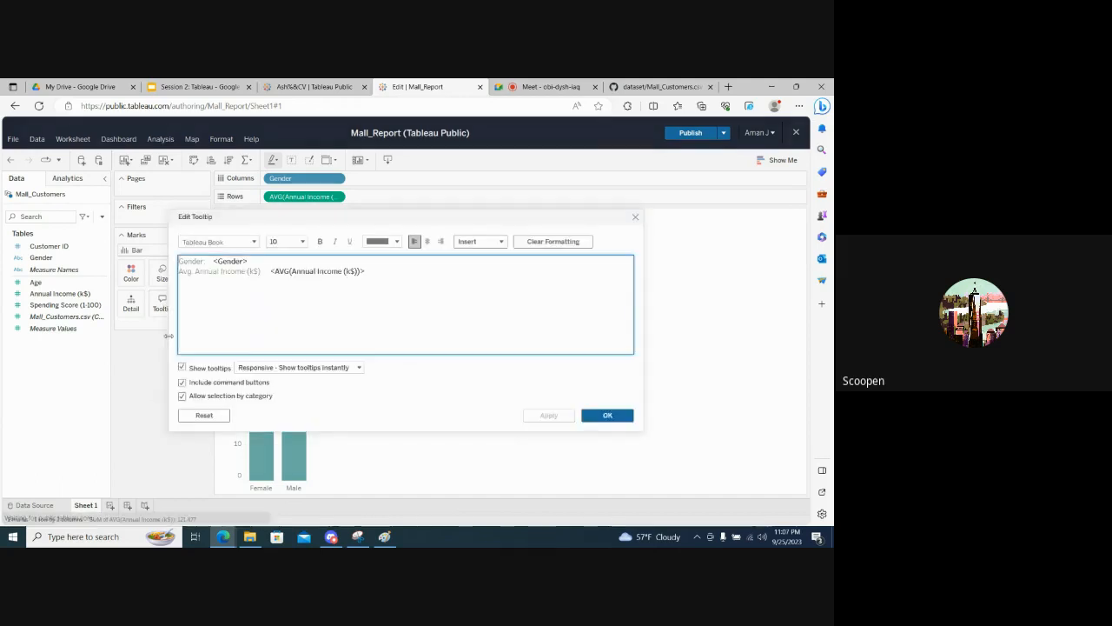
pyautogui.click(635, 218)
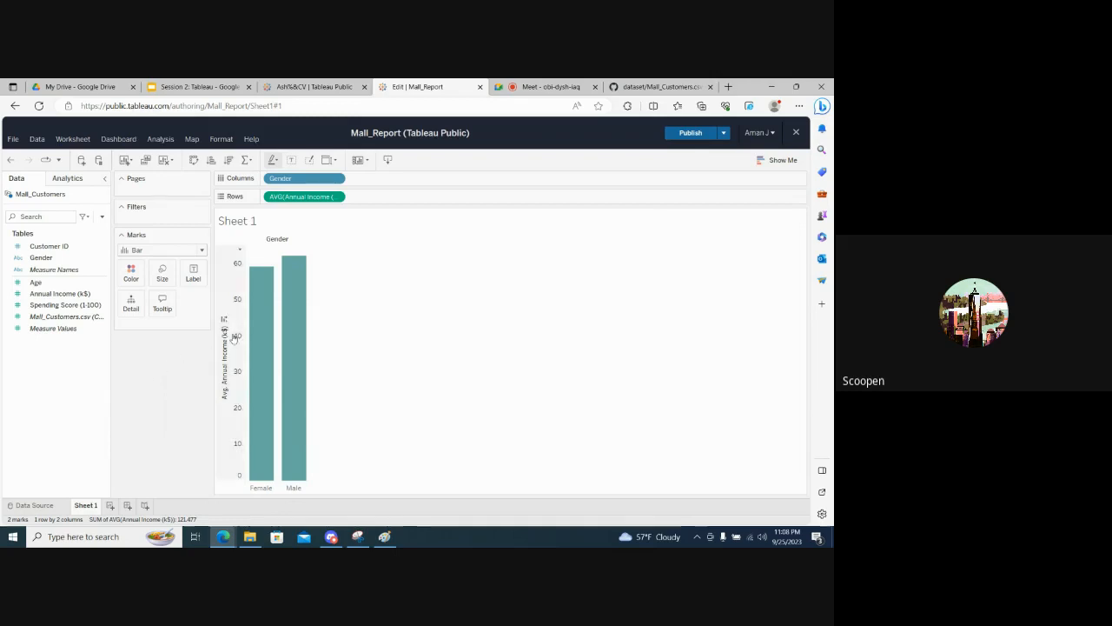
pyautogui.moveTo(262, 320)
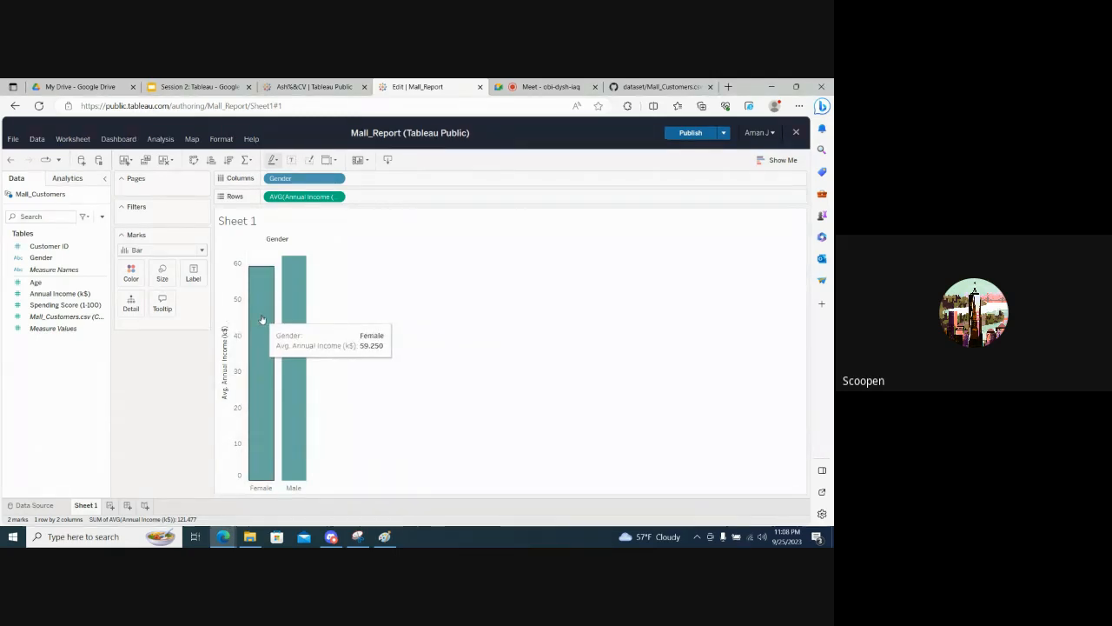
# - Edit the bar tooltip so its labels read Sex and Mean Annual Income (k$):, and check it on the Male bar
pyautogui.click(162, 304)
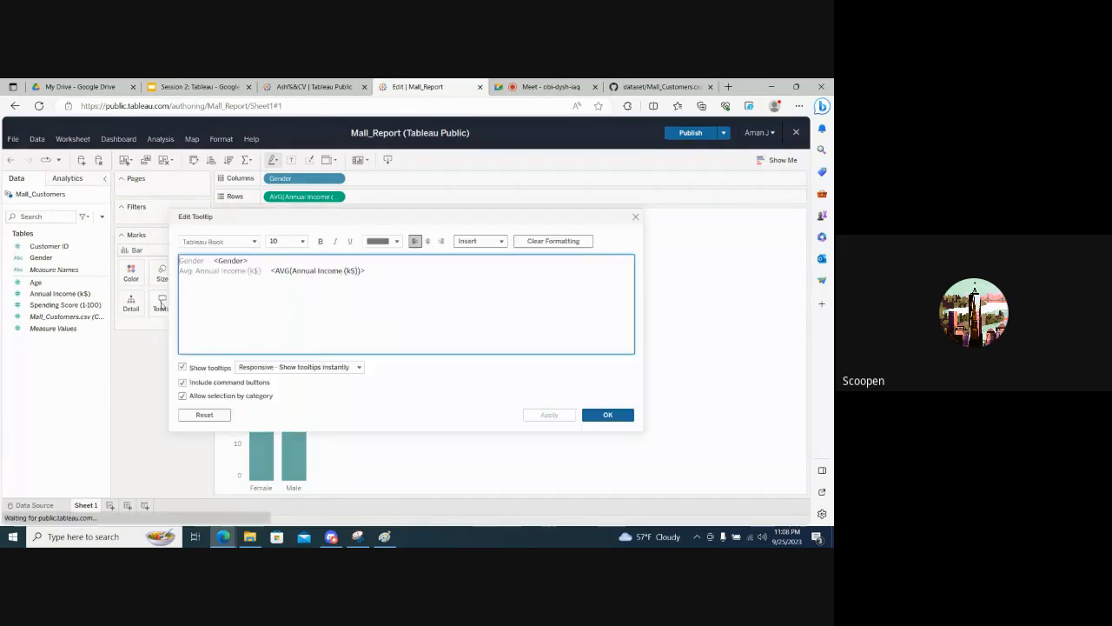
pyautogui.doubleClick(199, 263)
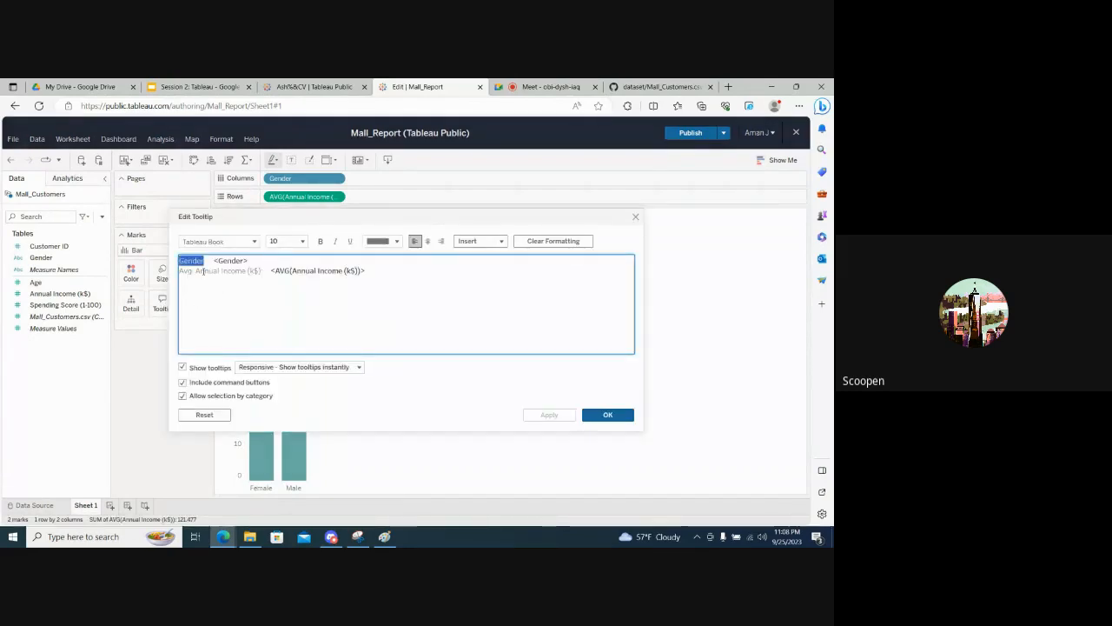
pyautogui.write('Sex')
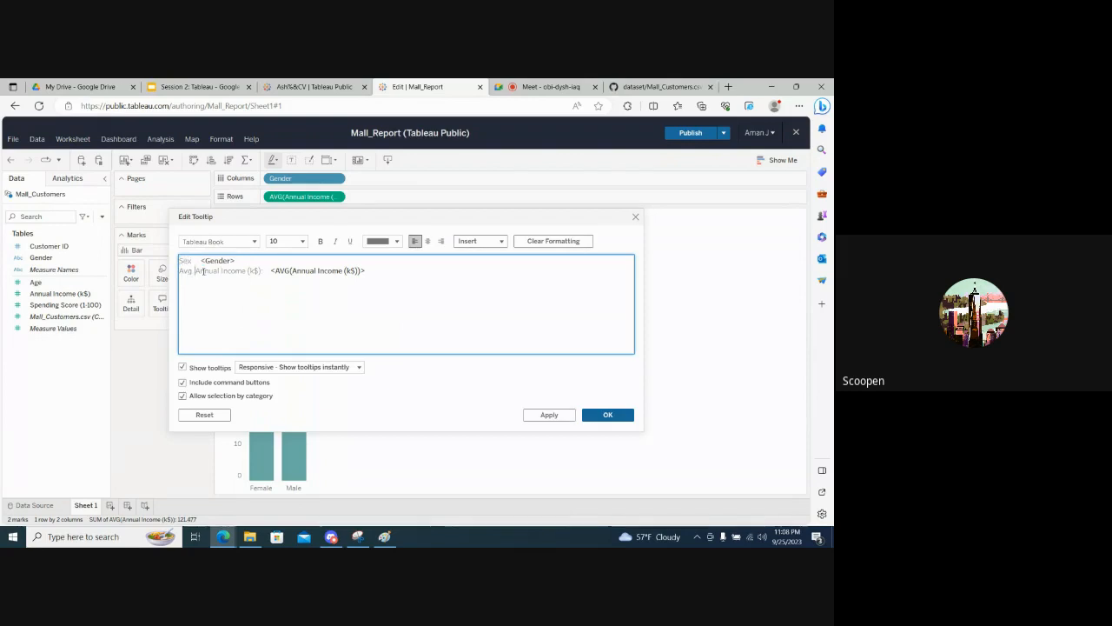
pyautogui.doubleClick(203, 272)
pyautogui.write('Mean')
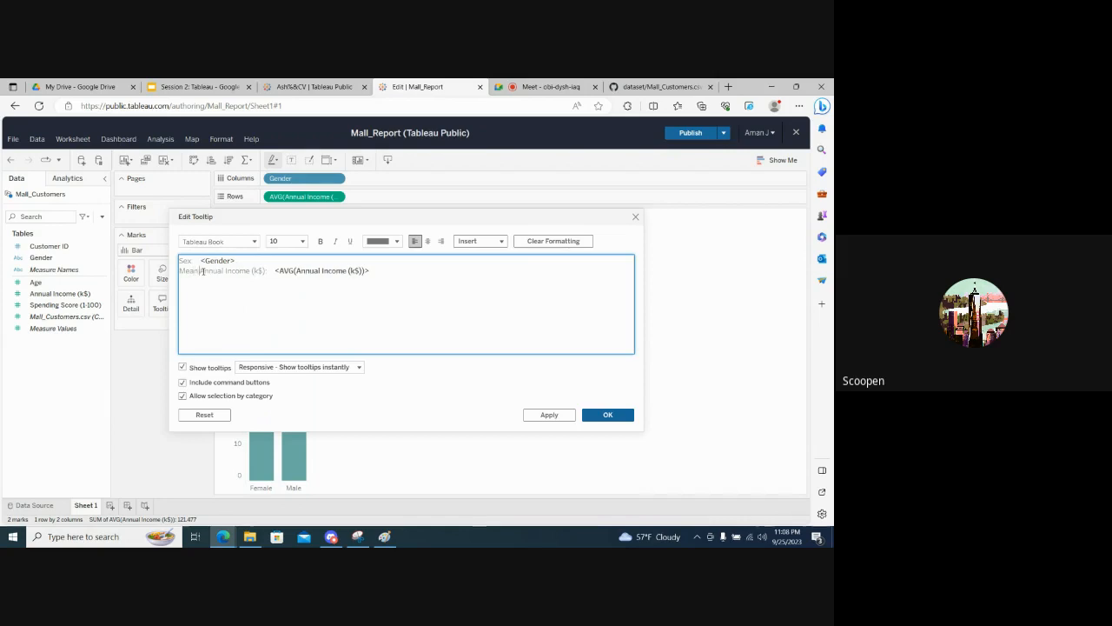
pyautogui.click(439, 275)
pyautogui.moveTo(201, 260); pyautogui.dragTo(414, 287)
pyautogui.click(266, 270)
pyautogui.write(':')
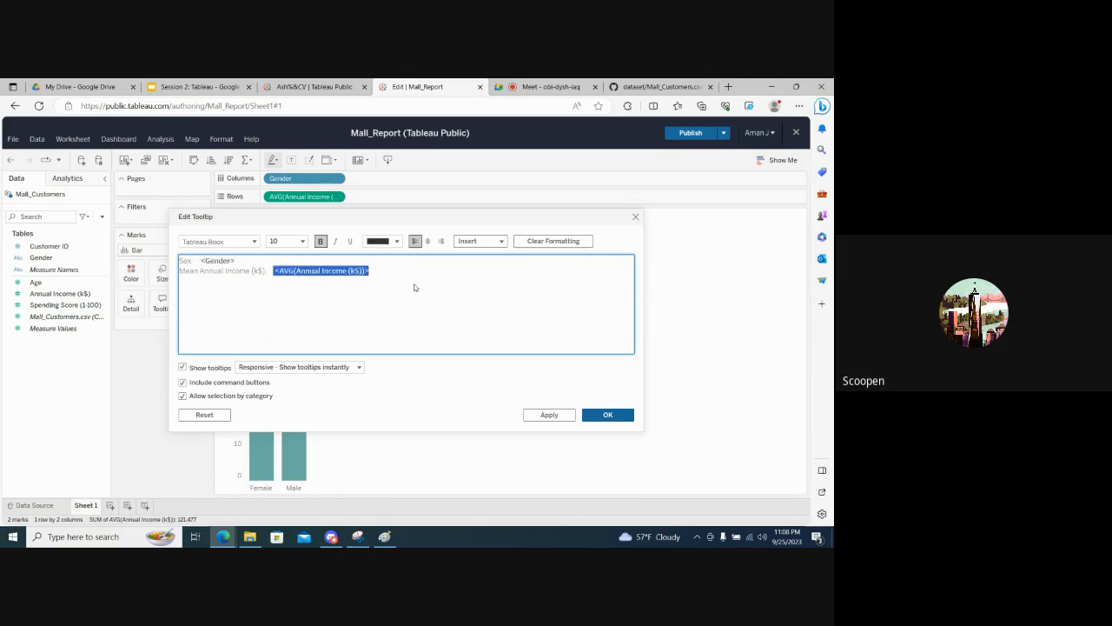
pyautogui.click(419, 283)
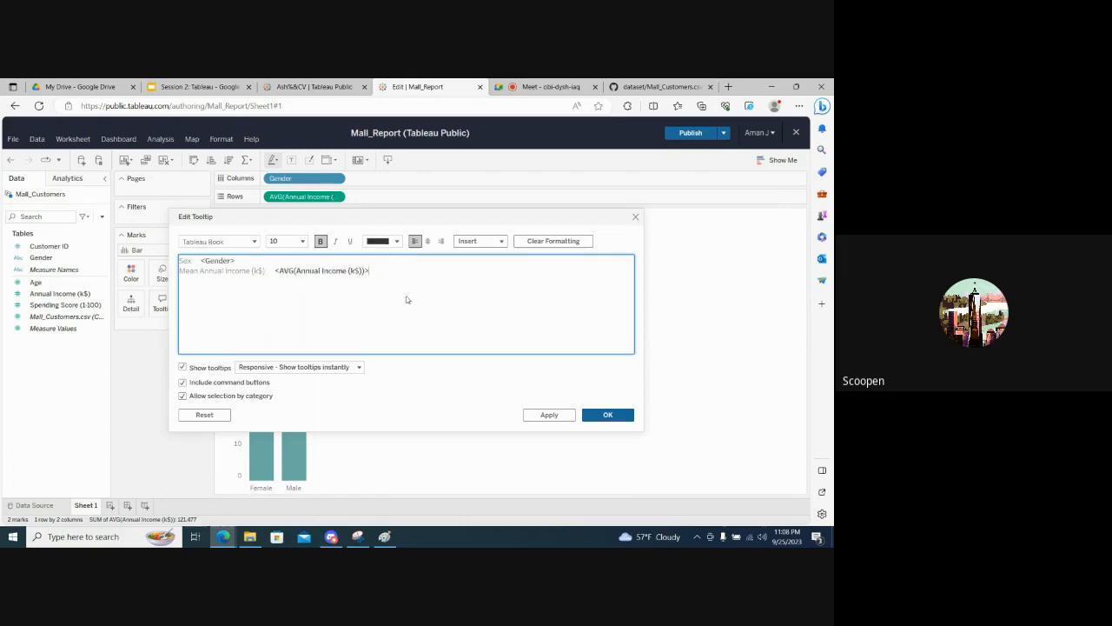
pyautogui.click(597, 418)
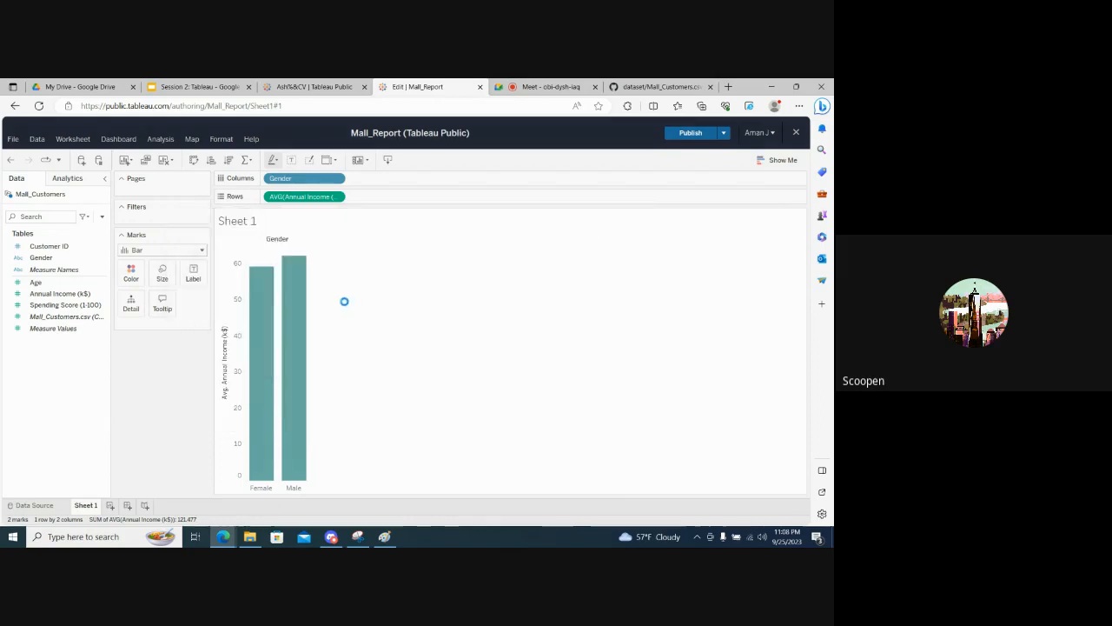
pyautogui.moveTo(300, 302)
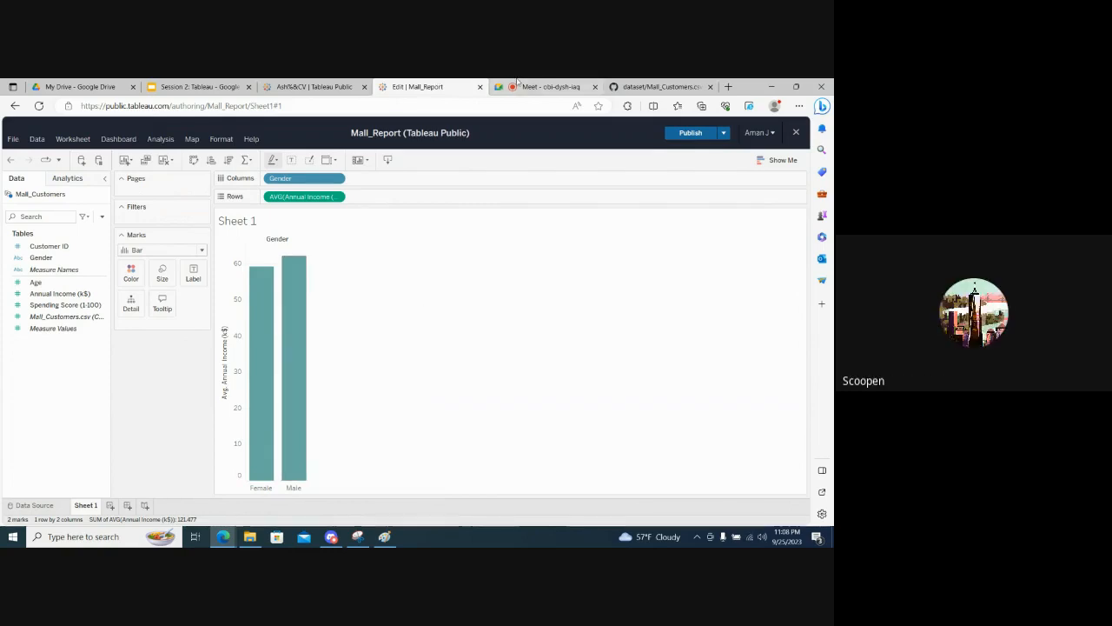
pyautogui.moveTo(520, 82)
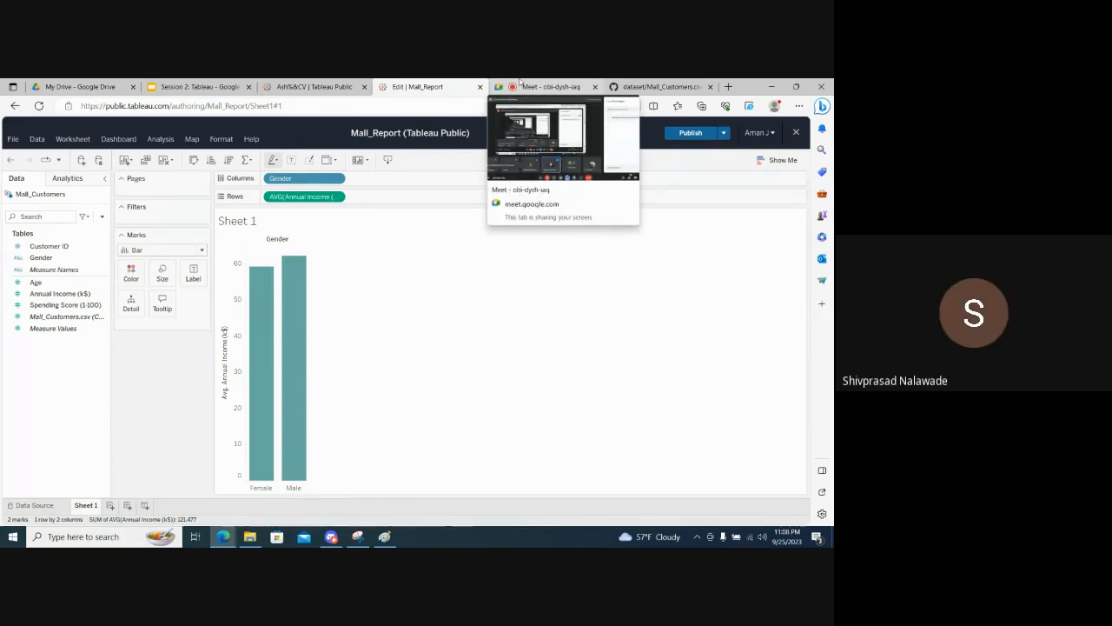
# - Examine the font size and font family choices in the tooltip editor of the income chart, and close the editor
pyautogui.click(162, 305)
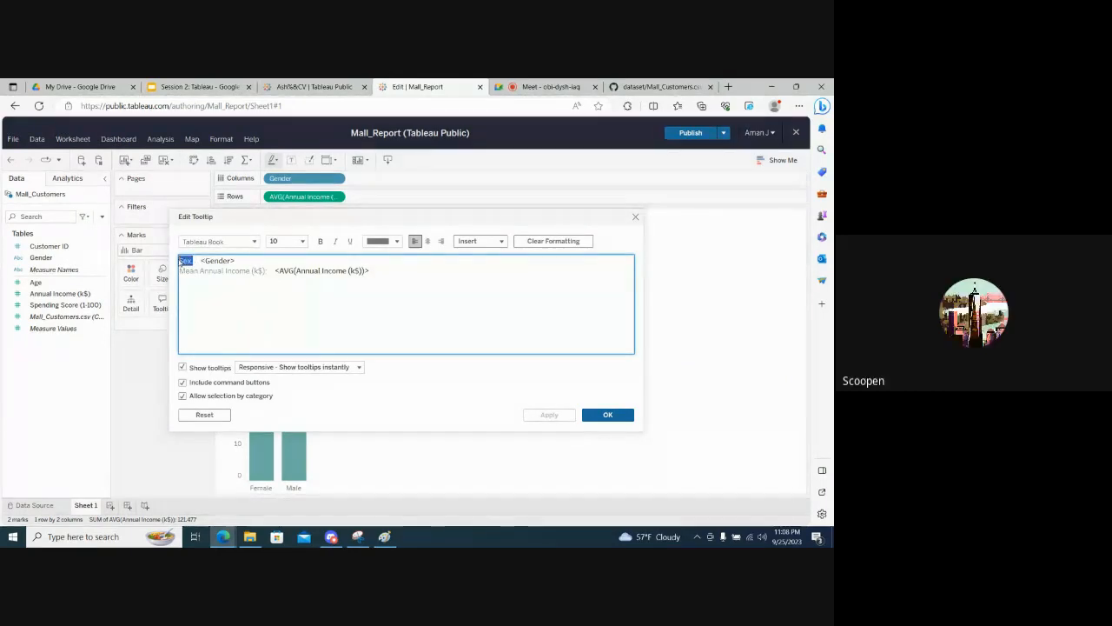
pyautogui.click(302, 242)
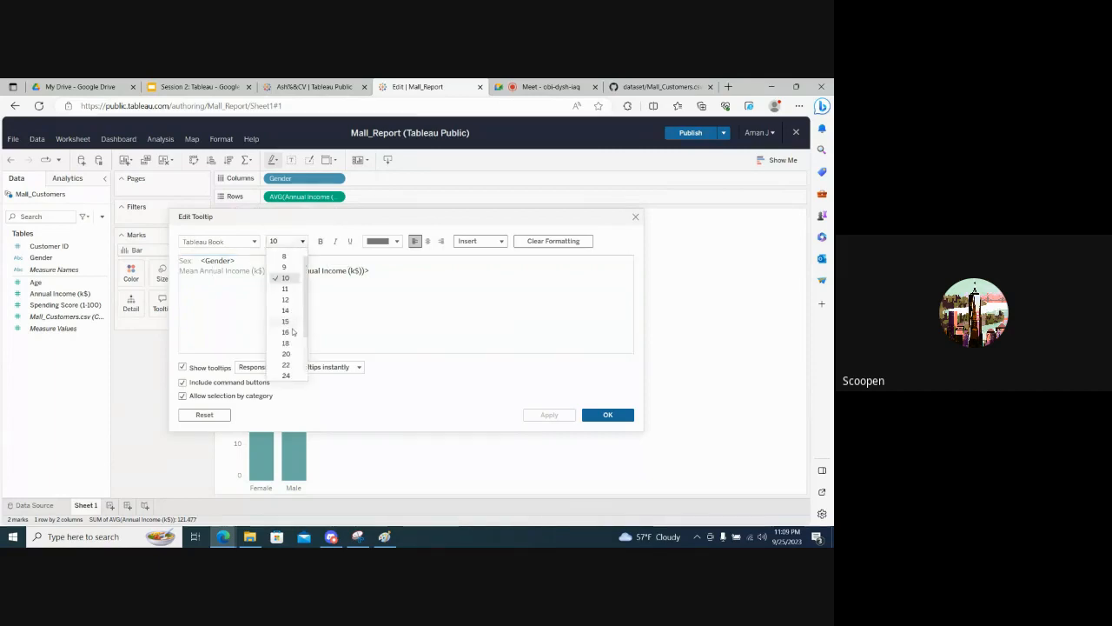
pyautogui.click(365, 324)
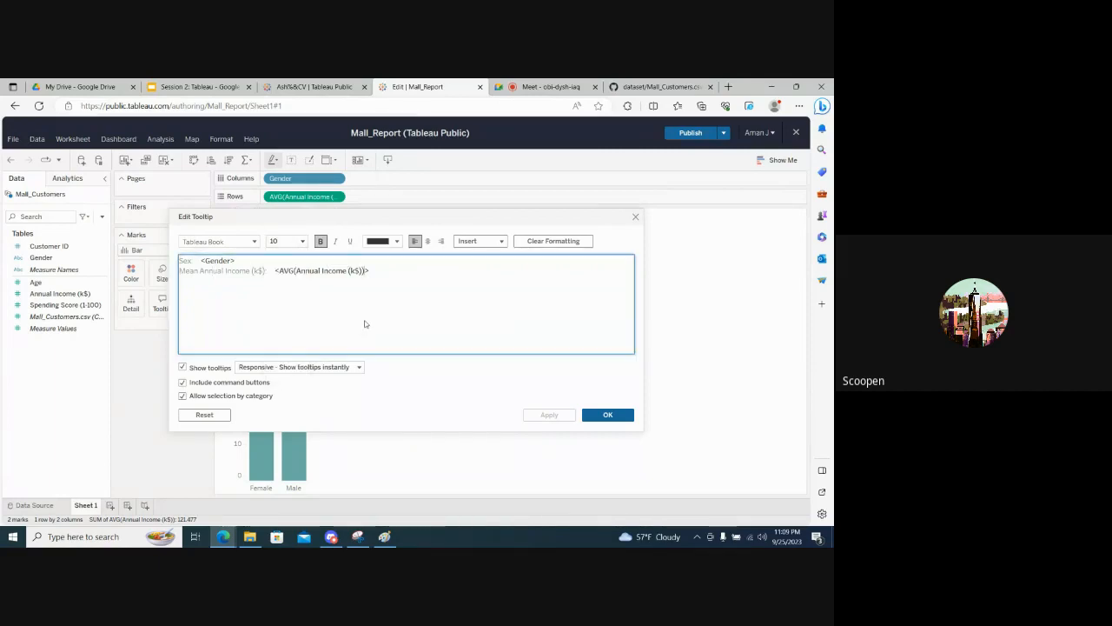
pyautogui.click(248, 311)
pyautogui.click(254, 241)
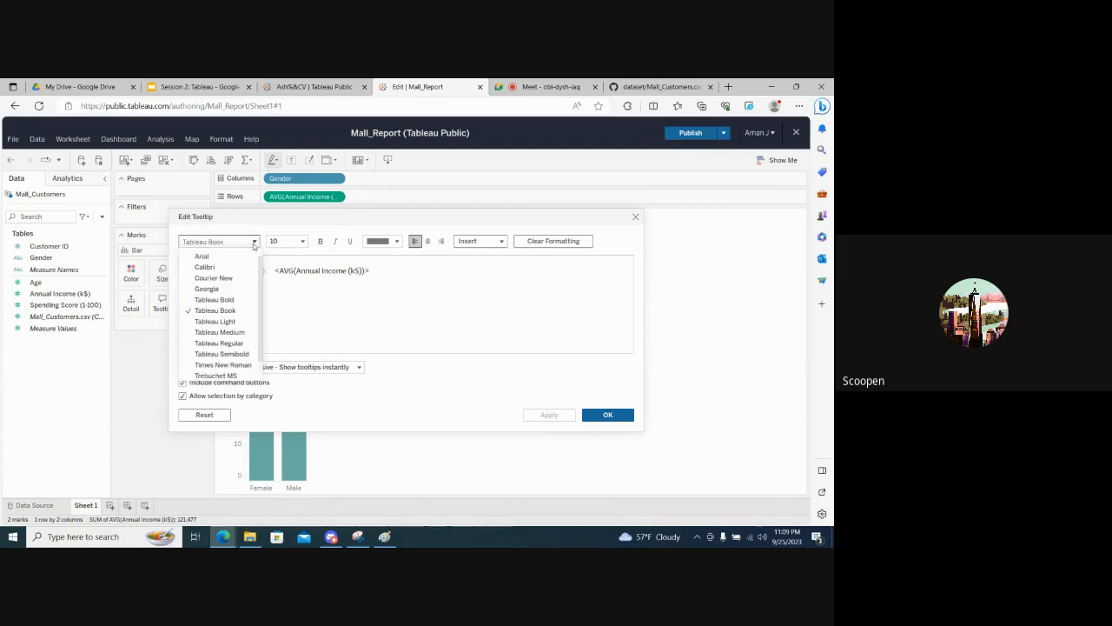
pyautogui.click(302, 290)
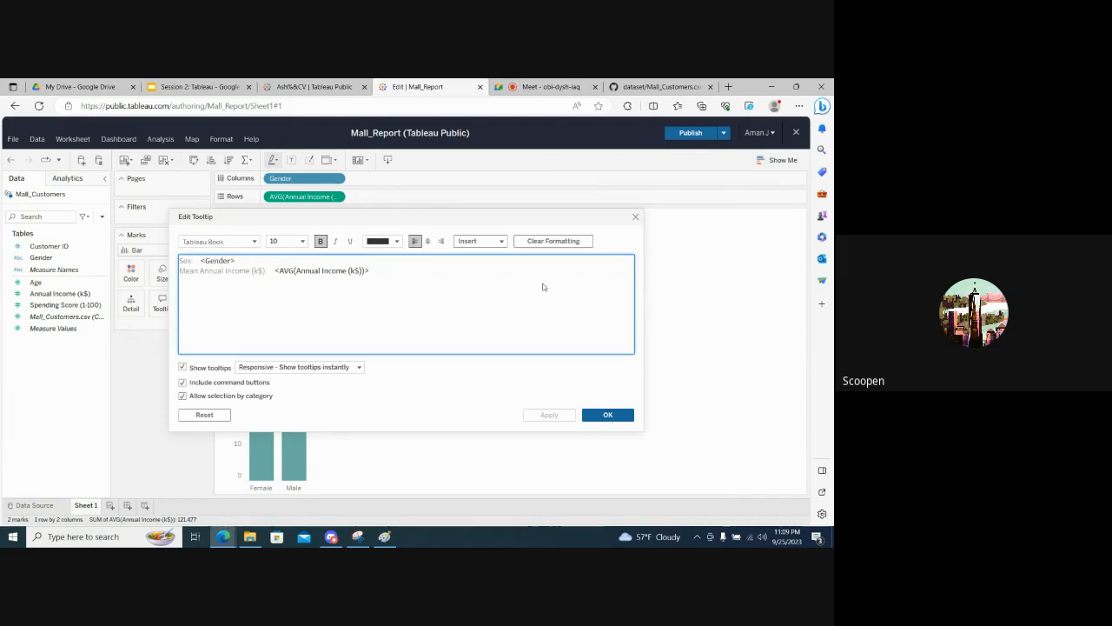
pyautogui.click(635, 217)
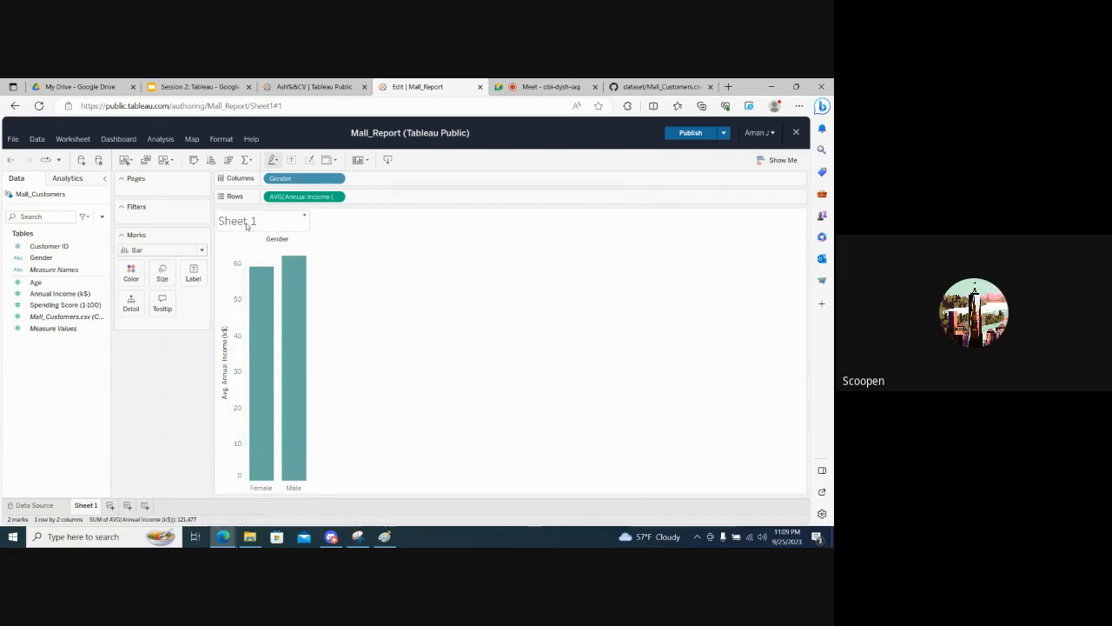
# - Rename the income chart's worksheet as Gender wise Avg Income
pyautogui.doubleClick(87, 506)
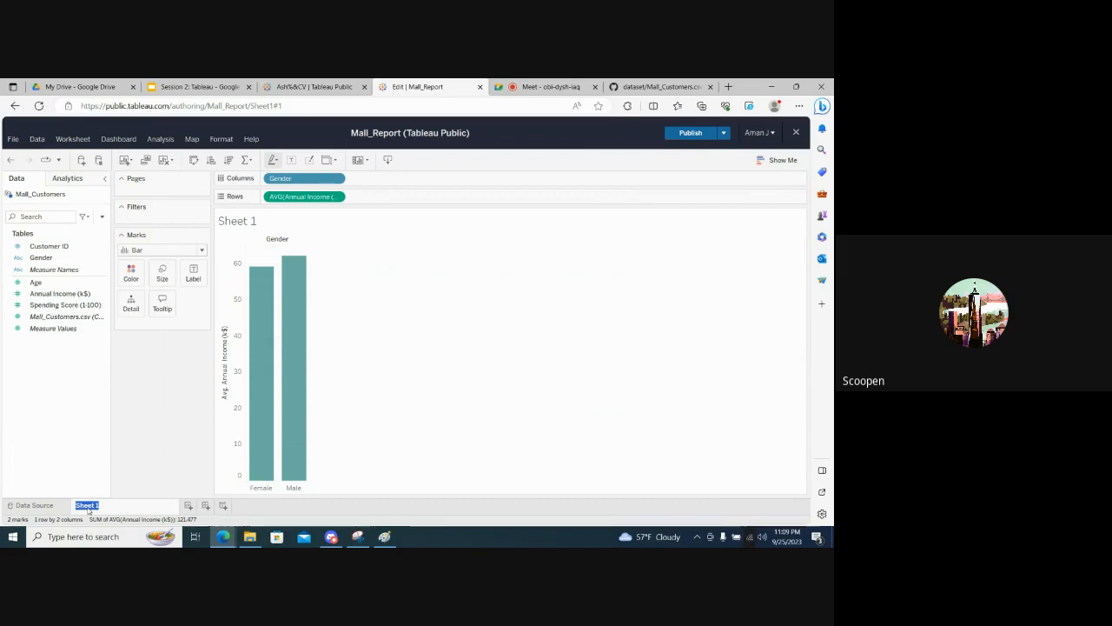
pyautogui.write('Genderwise Avg Income')
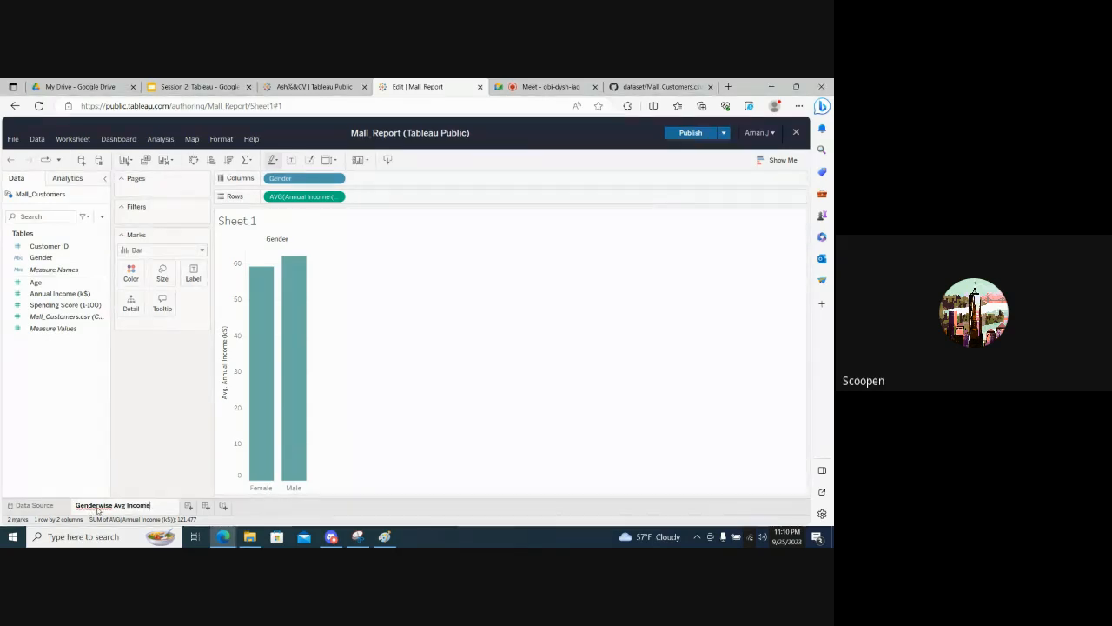
pyautogui.rightClick(88, 510)
pyautogui.click(138, 468)
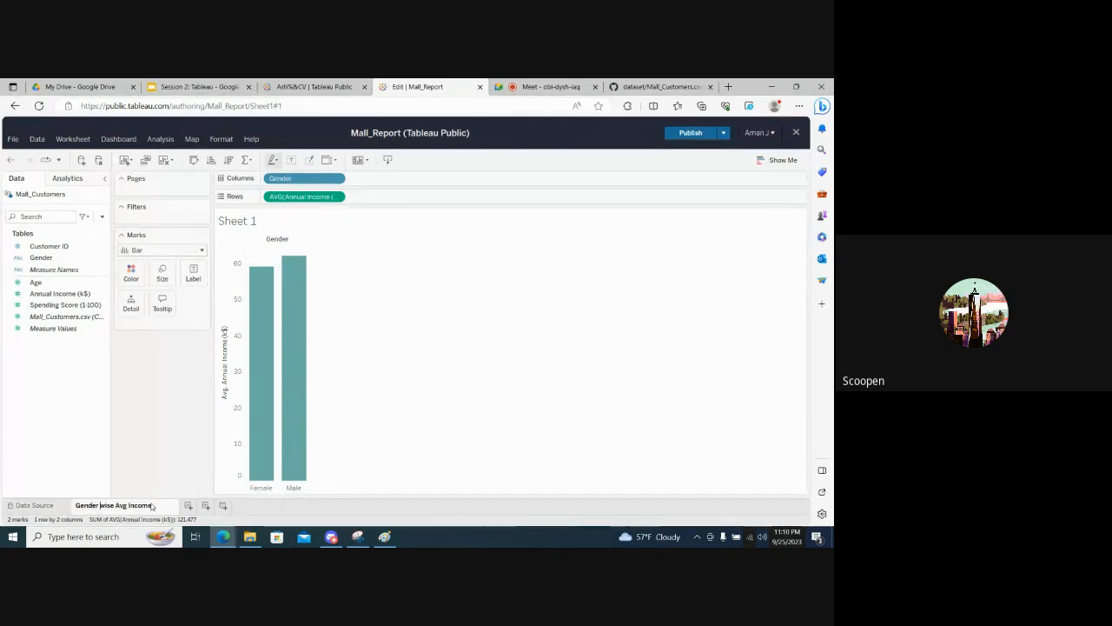
pyautogui.press('Return')
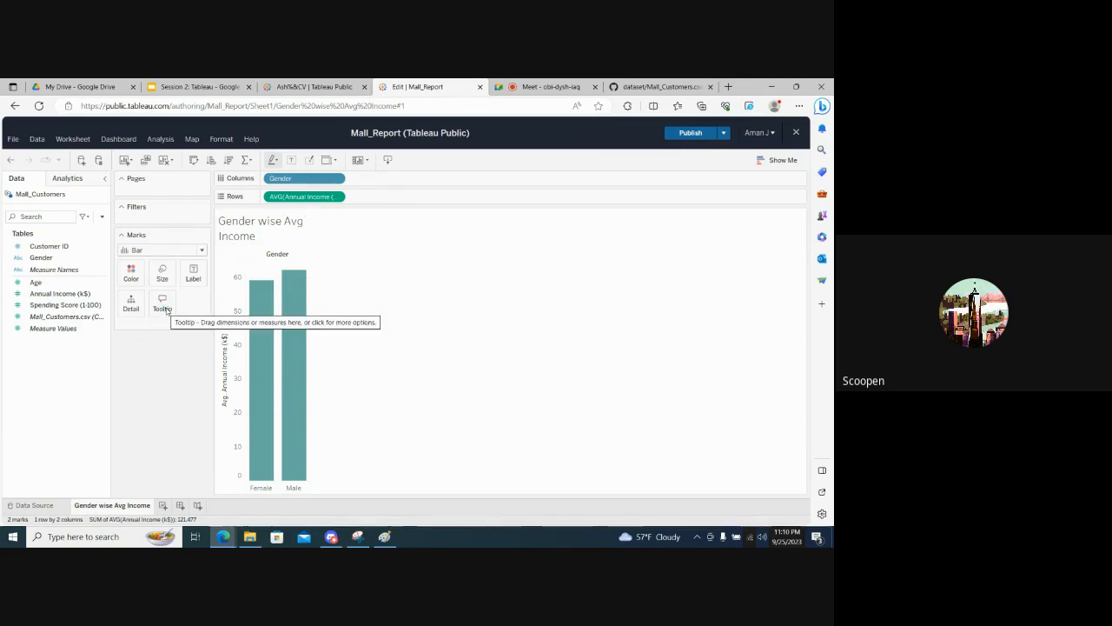
# - Add a new worksheet, and check the Google Meet call for participant responses before returning to the workbook
pyautogui.click(162, 507)
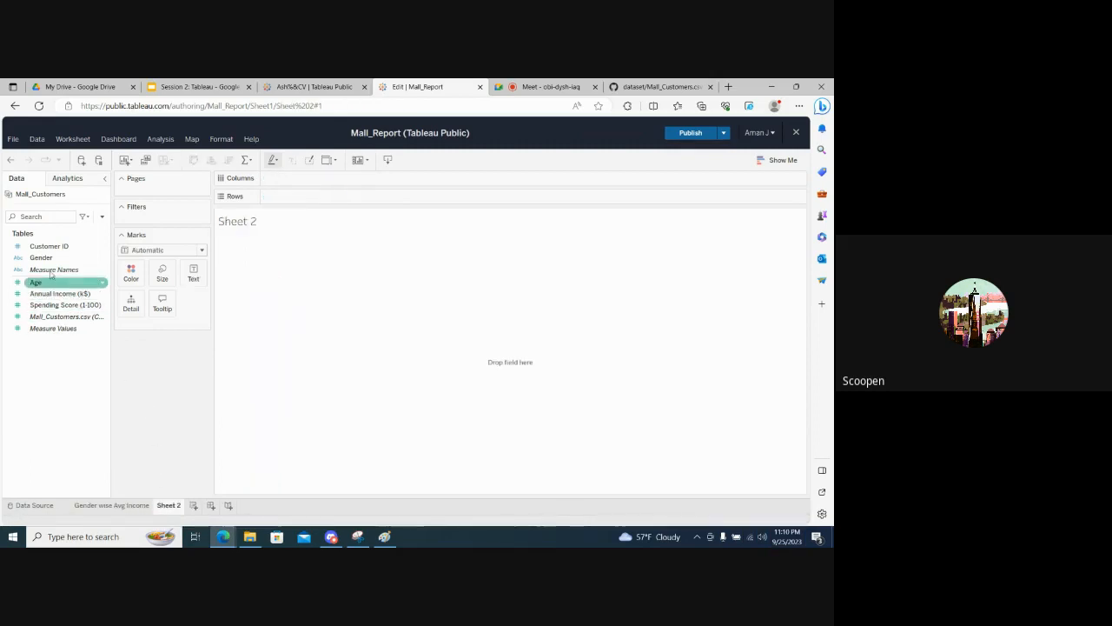
pyautogui.click(61, 305)
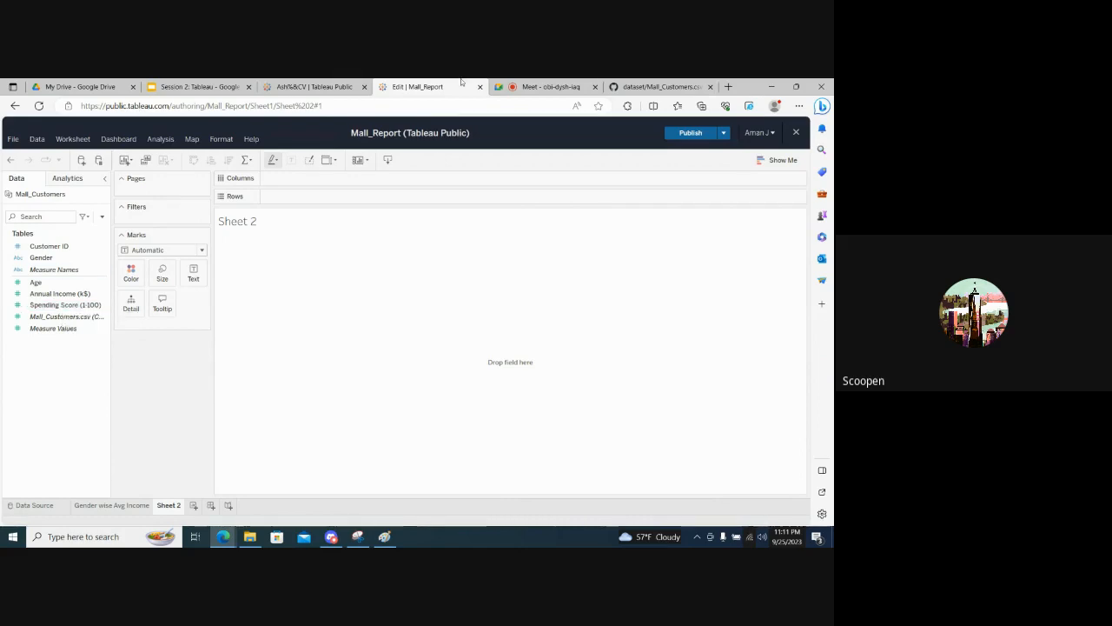
pyautogui.click(498, 86)
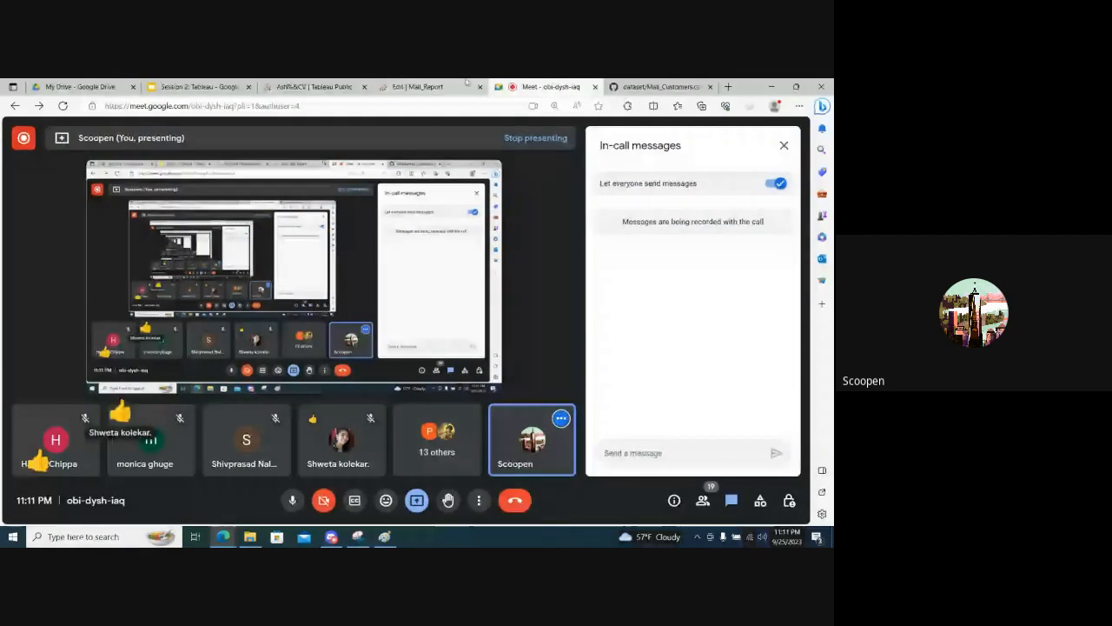
pyautogui.click(417, 86)
pyautogui.click(63, 272)
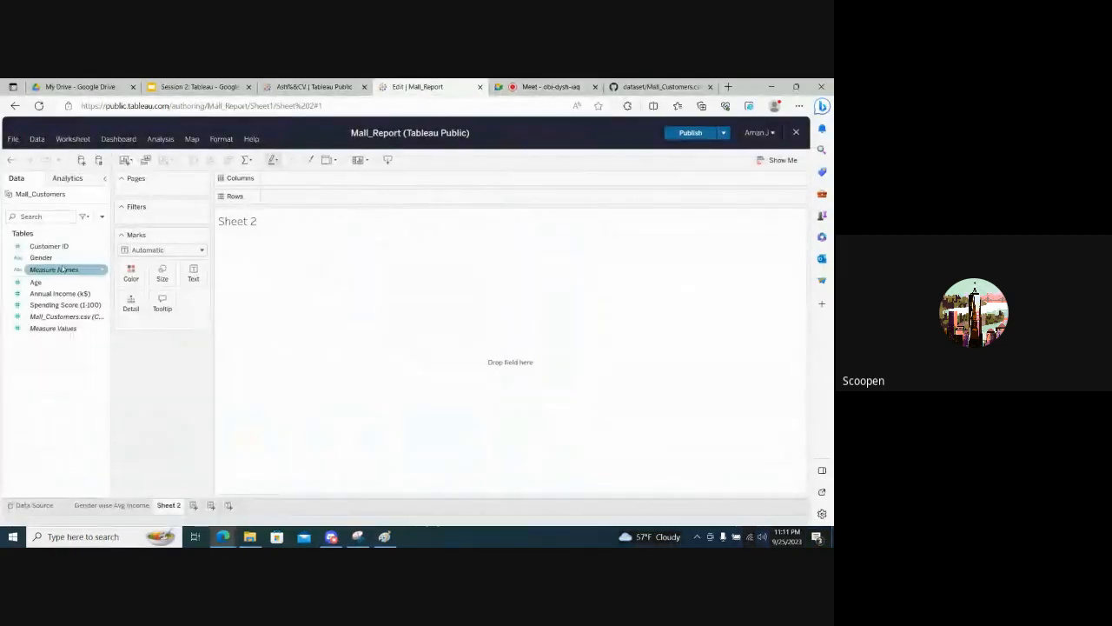
# - Build a bar chart of Spending Score (1-100) by Gender, with the score aggregated as Average
pyautogui.moveTo(44, 258); pyautogui.dragTo(291, 181)
pyautogui.moveTo(65, 305); pyautogui.dragTo(296, 205)
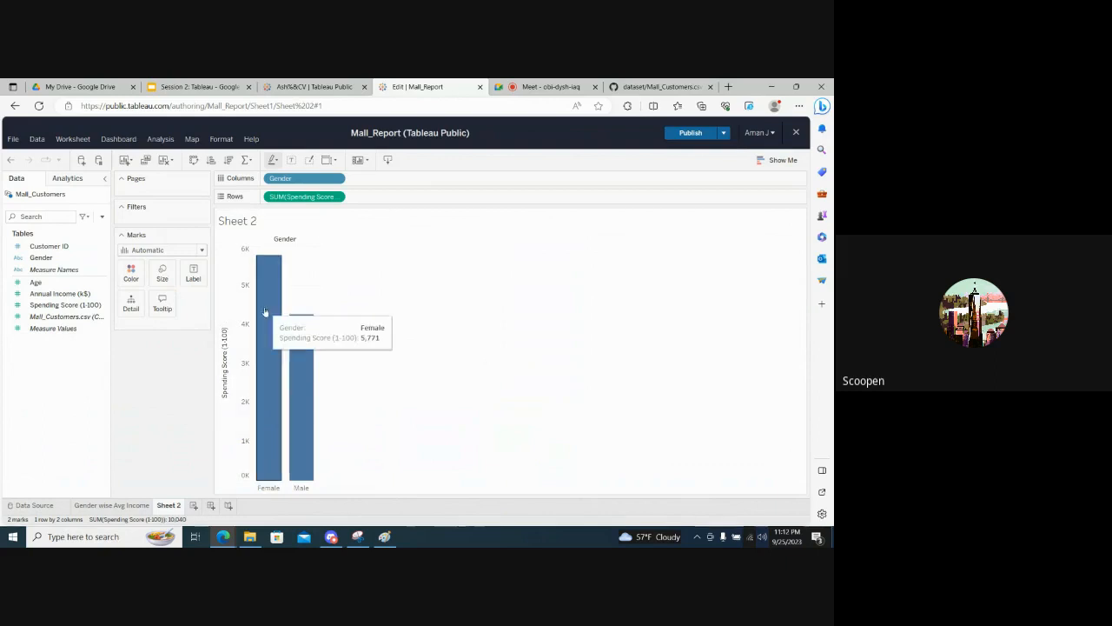
pyautogui.click(340, 197)
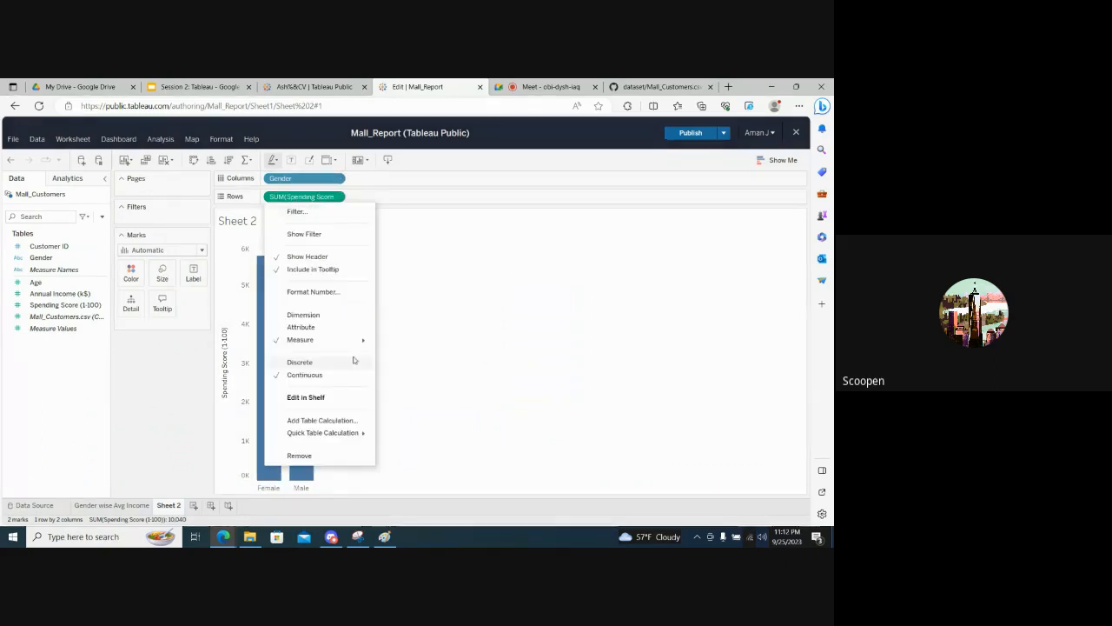
pyautogui.moveTo(367, 340)
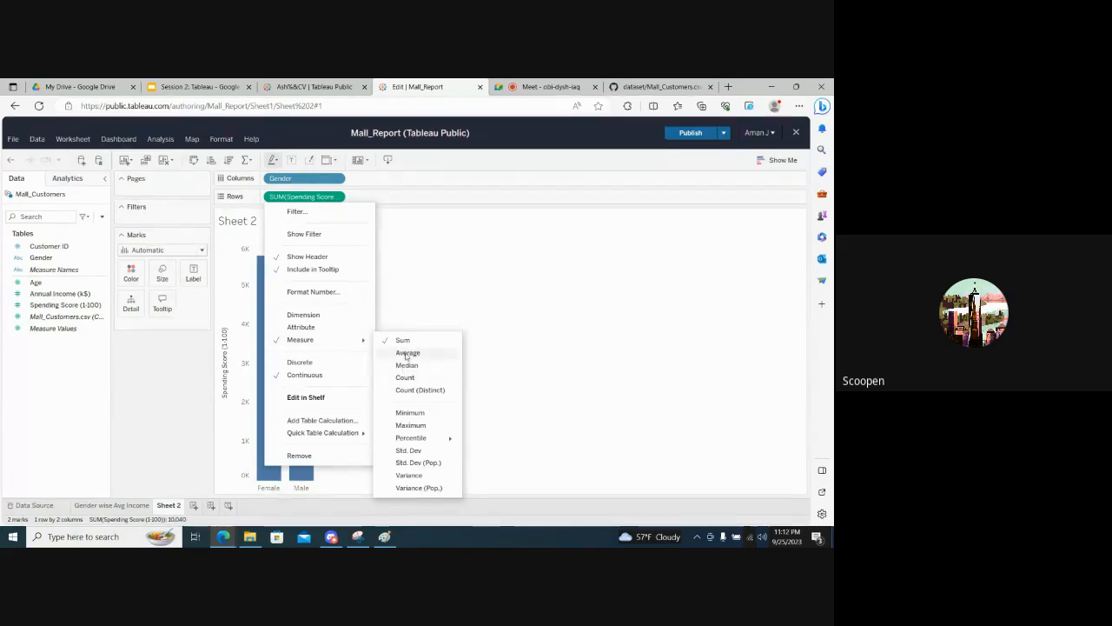
pyautogui.click(404, 353)
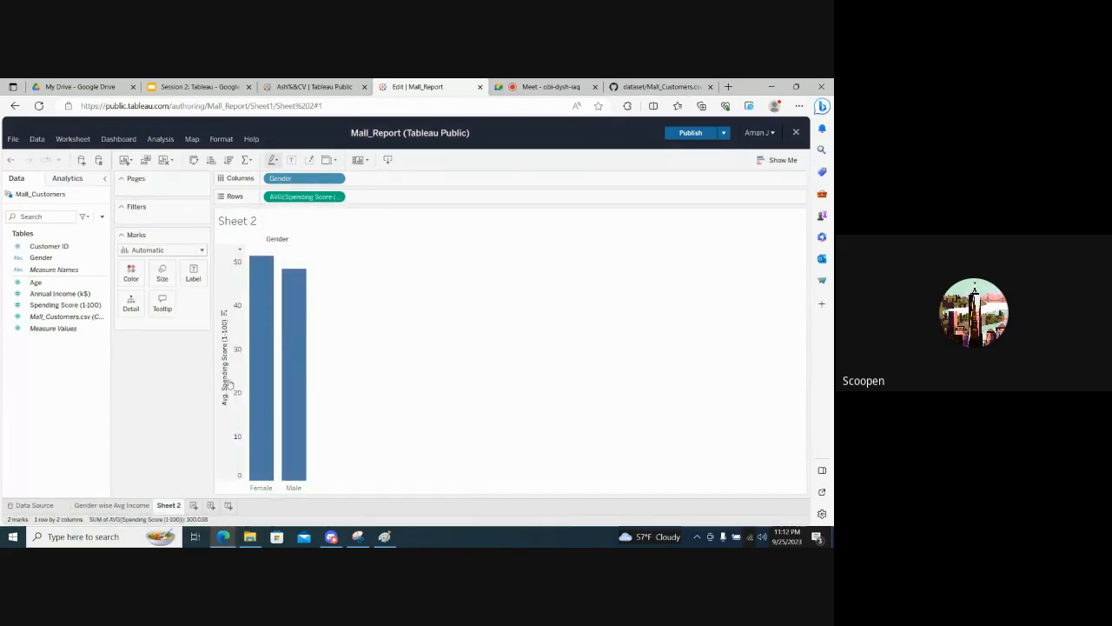
# - Rename the spending score worksheet as Gender wise Avg Spending
pyautogui.doubleClick(169, 507)
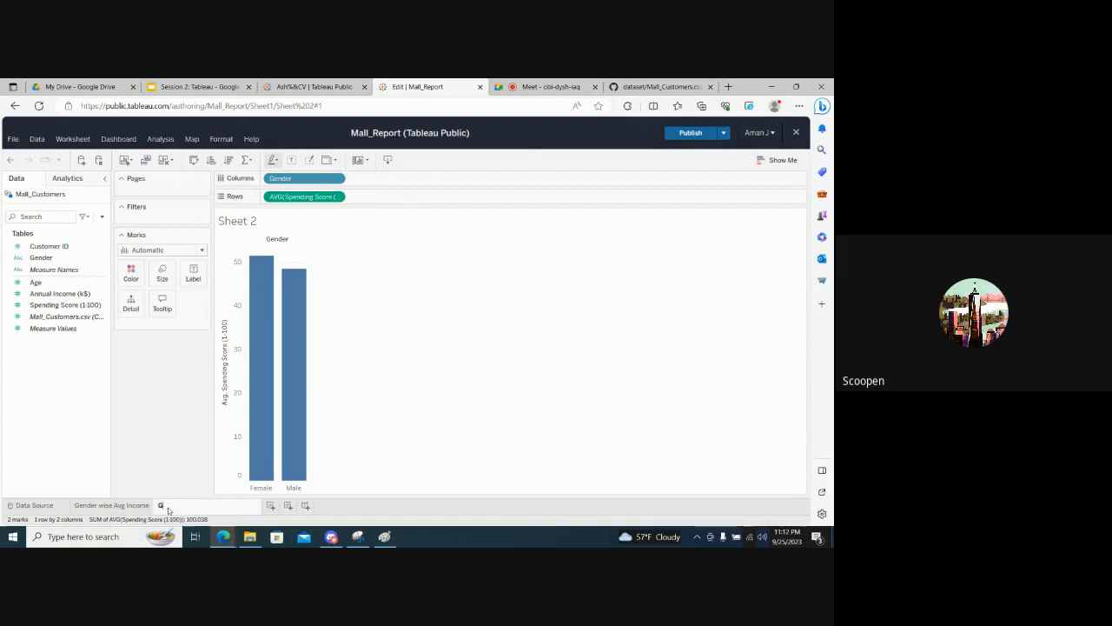
pyautogui.write('Gender wise A')
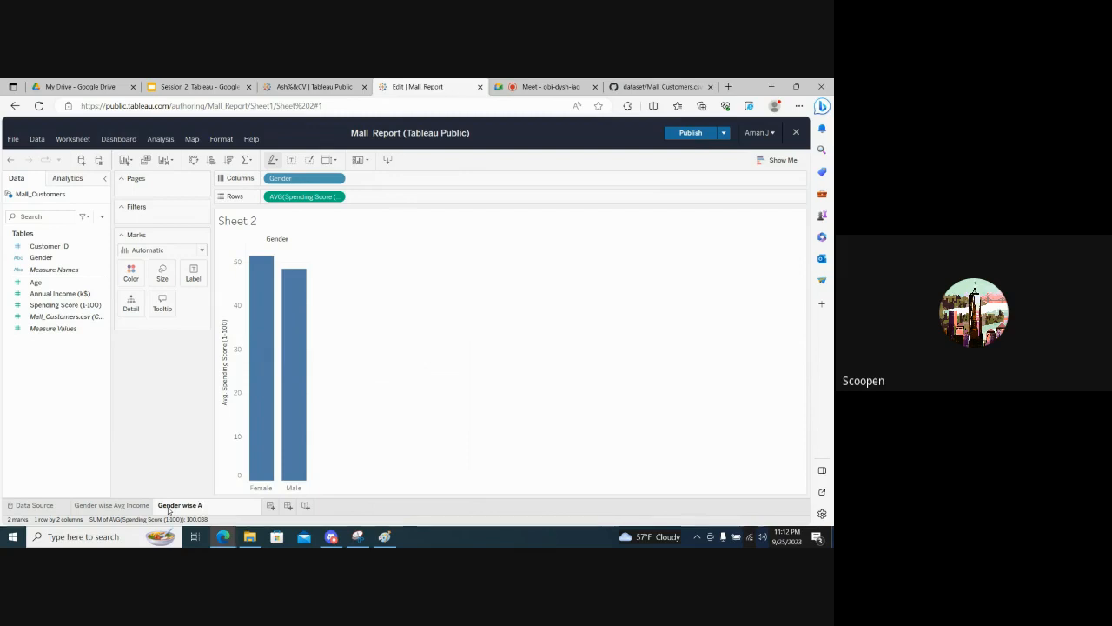
pyautogui.write('vg Spending')
pyautogui.press('Return')
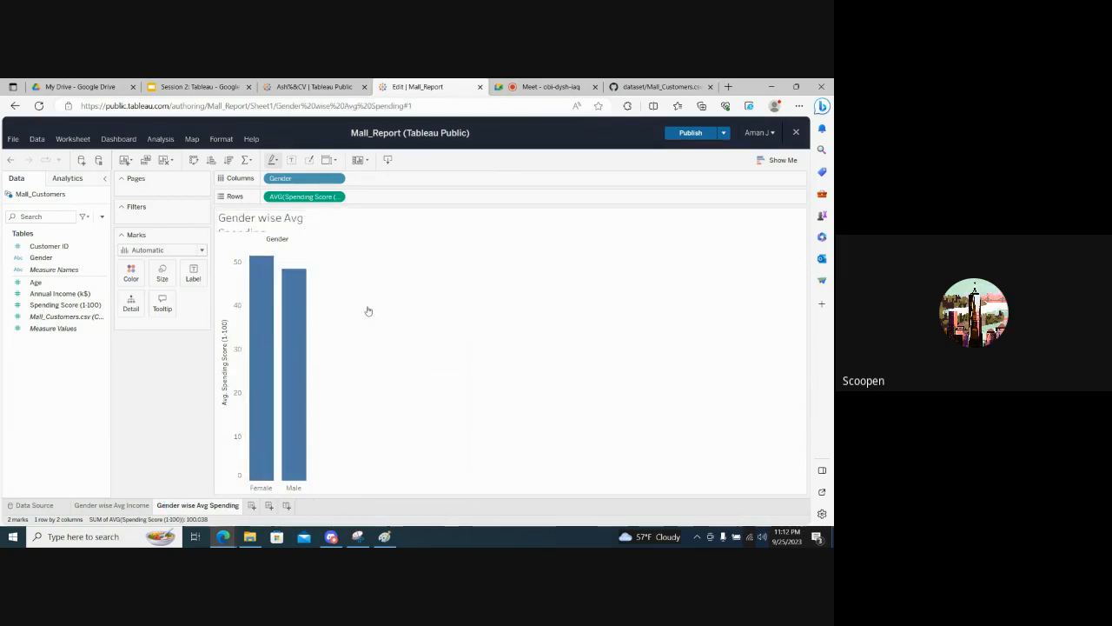
# - Inspect the Female and Male spending bars, and compare them with the chart on the Gender wise Avg Income sheet
pyautogui.moveTo(264, 336)
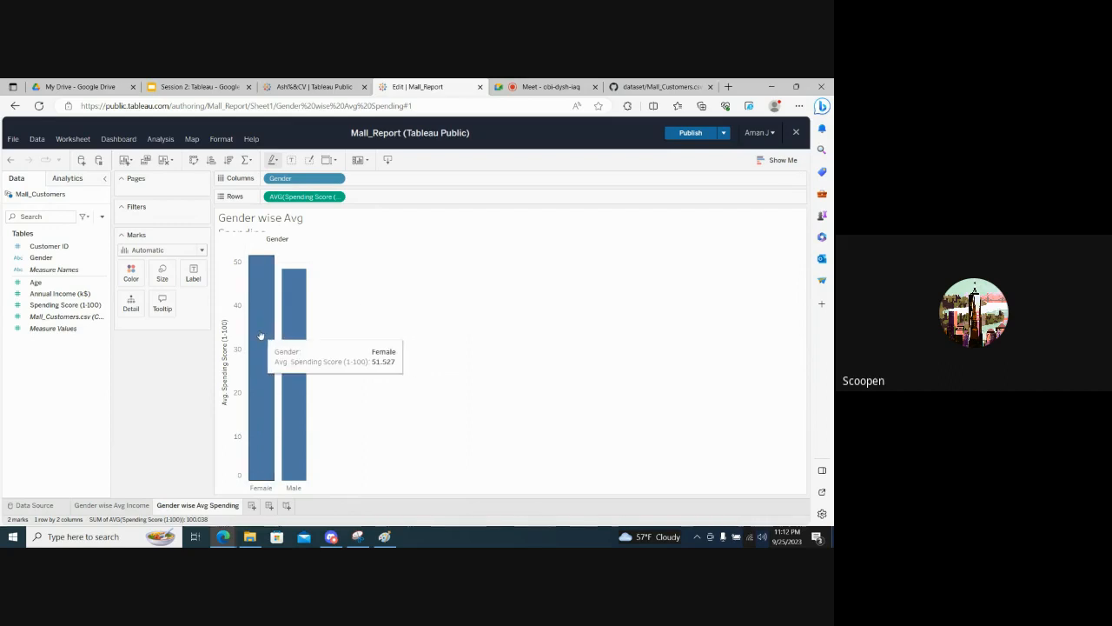
pyautogui.moveTo(290, 348)
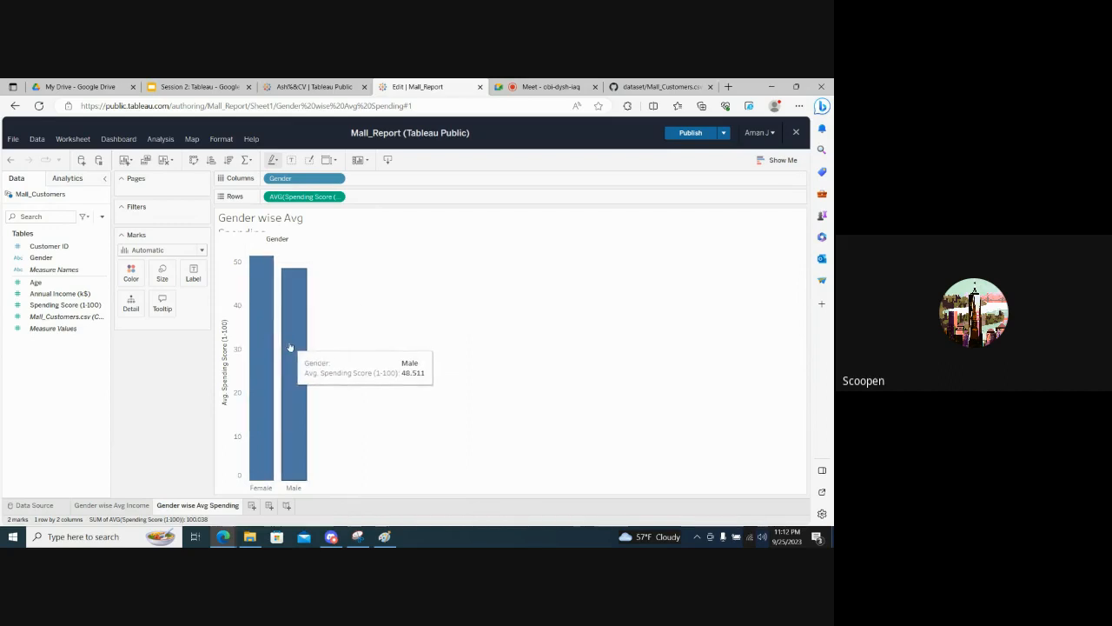
pyautogui.click(110, 504)
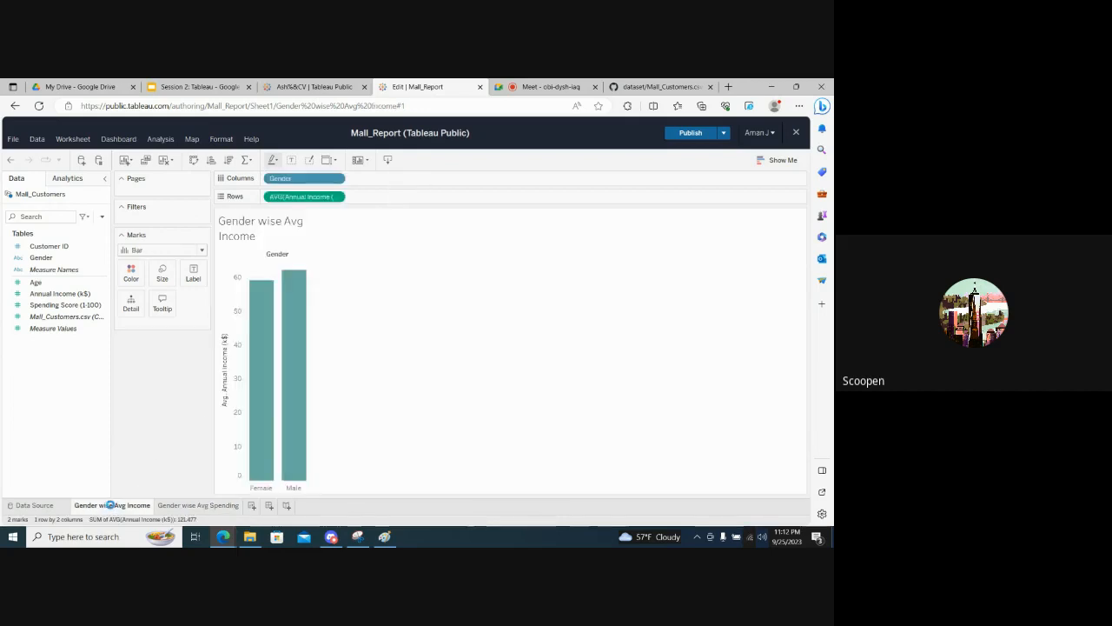
pyautogui.click(183, 504)
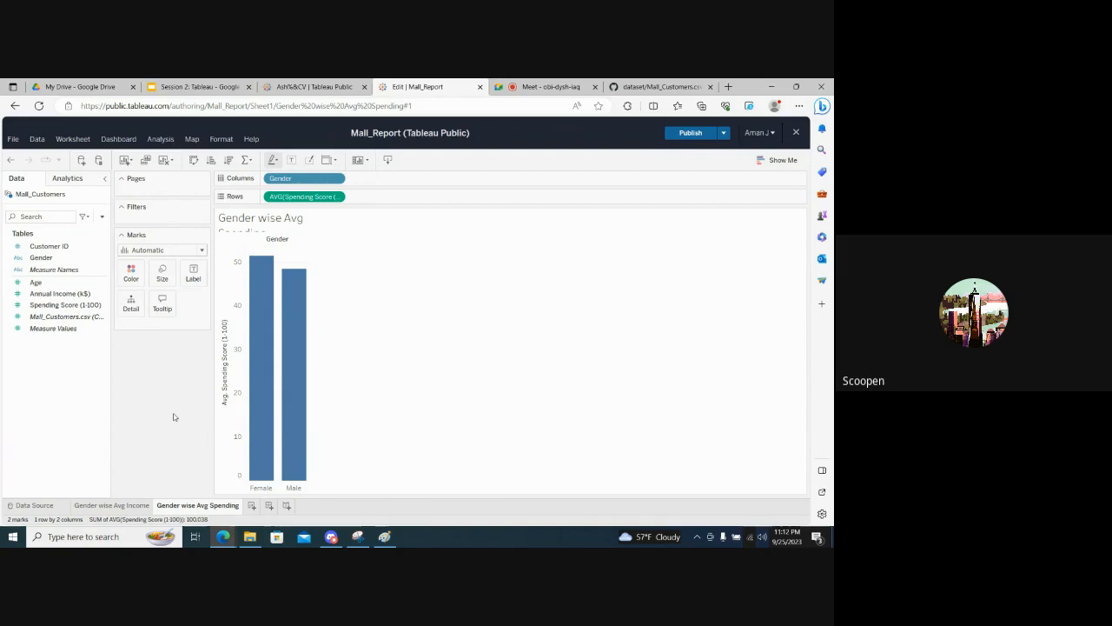
# - Set the color of the average spending bars to light orange, and add a new worksheet
pyautogui.click(132, 276)
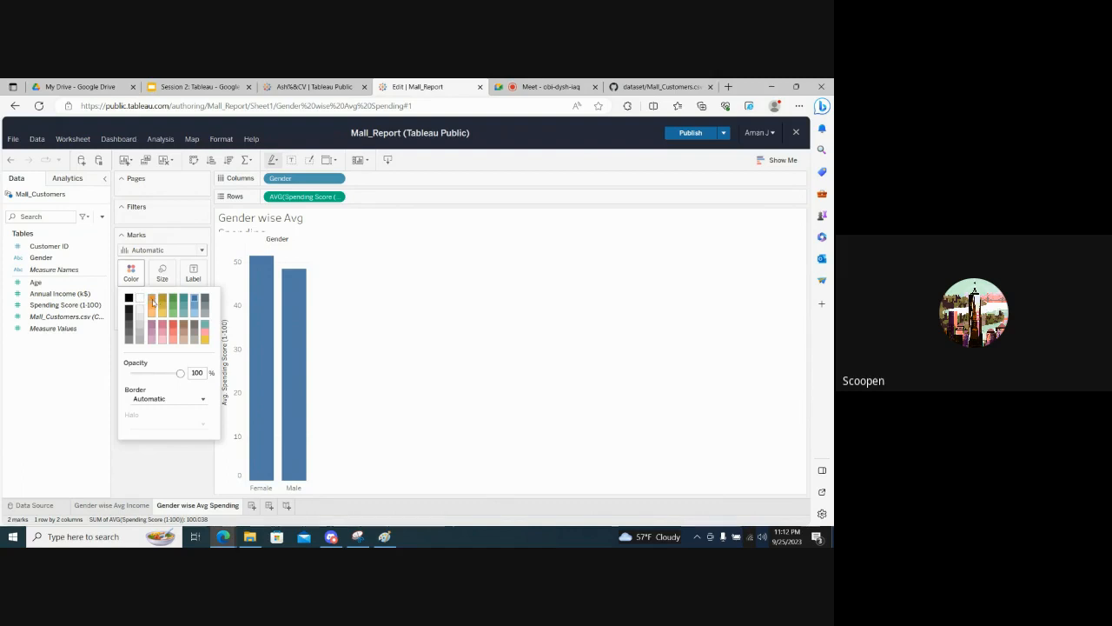
pyautogui.click(152, 309)
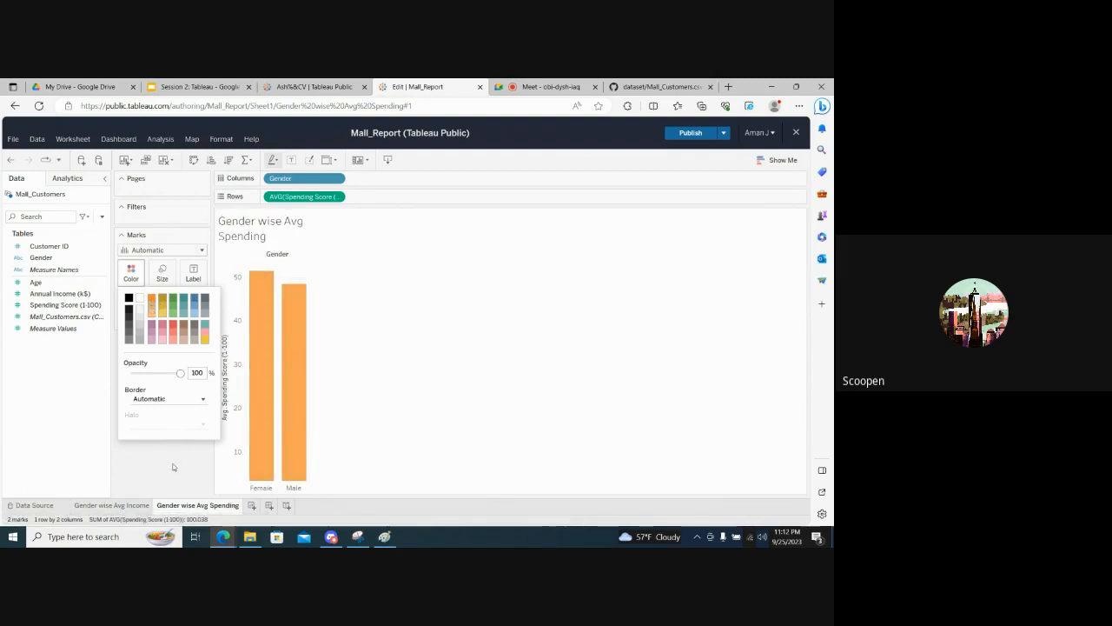
pyautogui.click(172, 467)
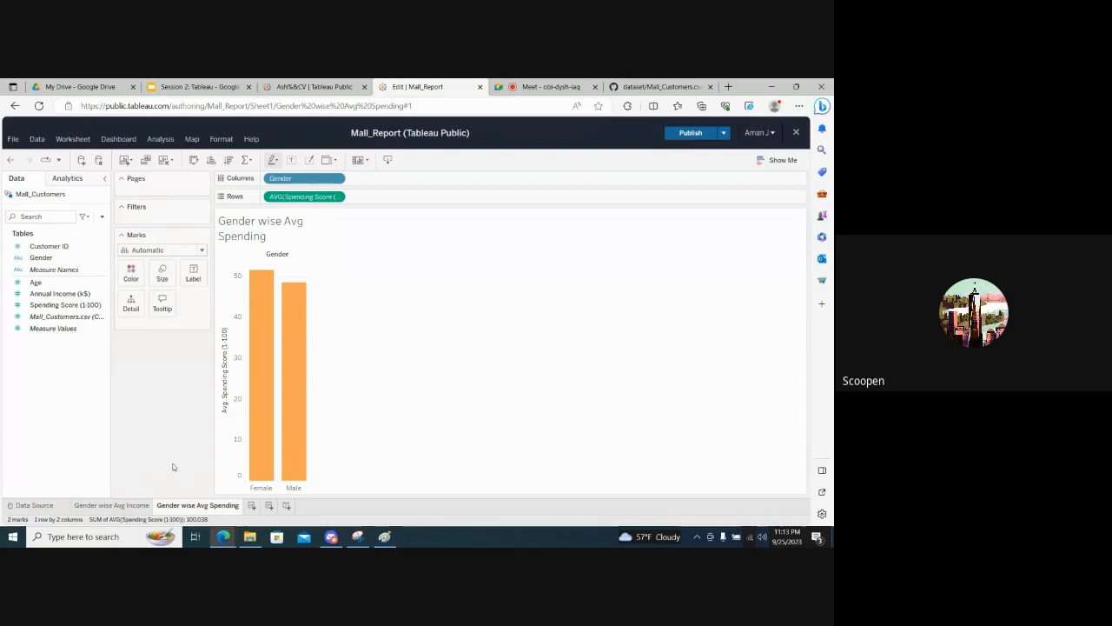
pyautogui.click(41, 296)
pyautogui.click(253, 508)
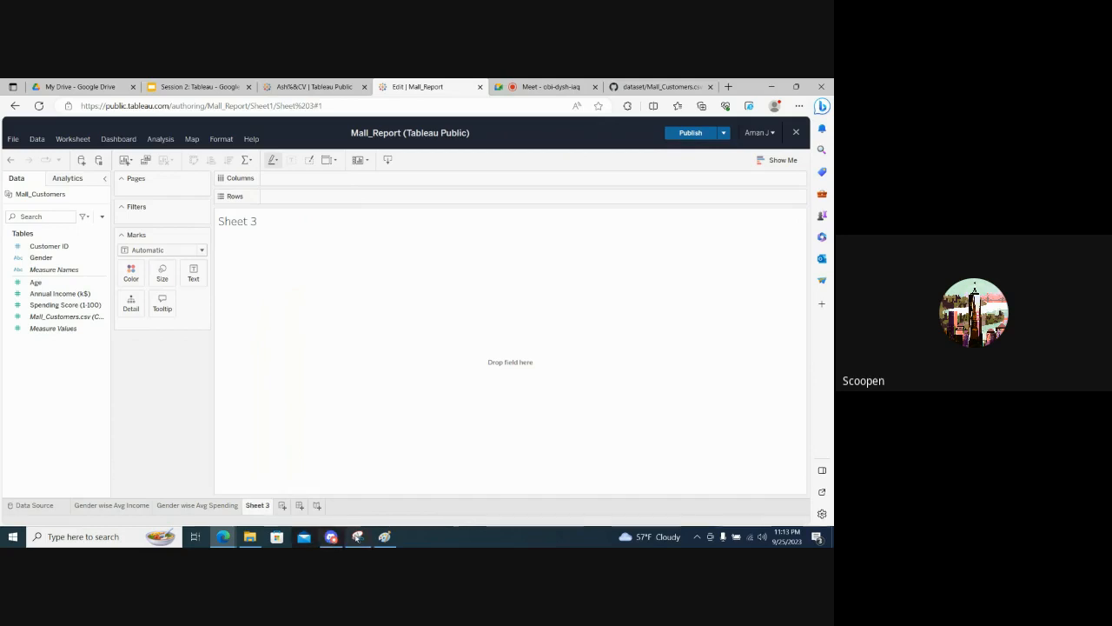
# - Switch to Paint and undo all the strokes of the old male and female sketch to empty the canvas
pyautogui.click(357, 536)
pyautogui.click(385, 536)
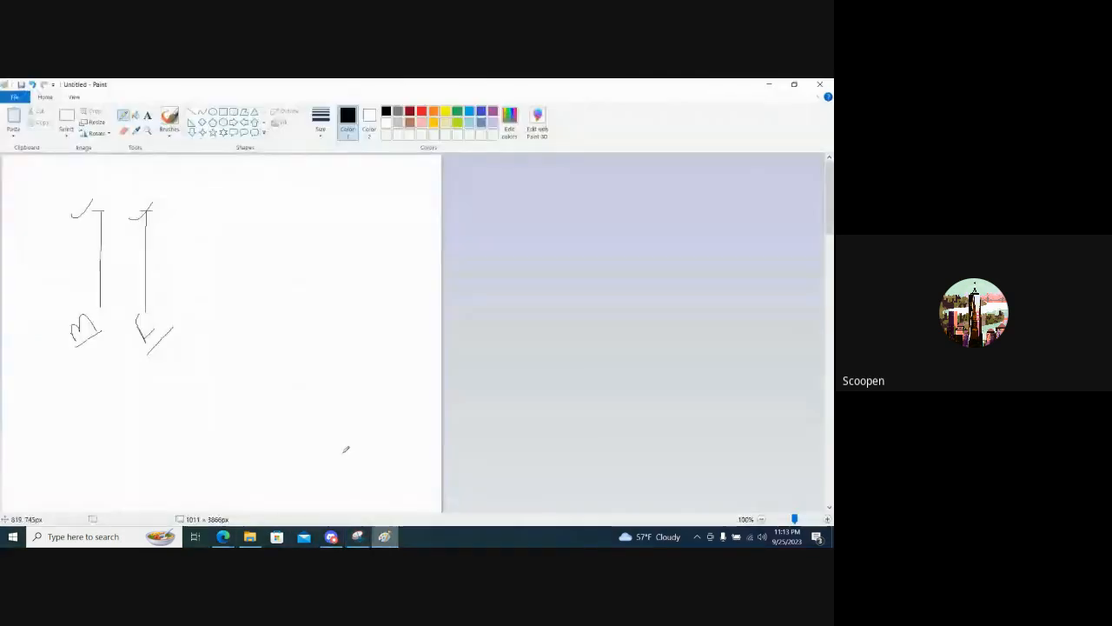
pyautogui.hotkey('ctrl', 'z')
pyautogui.hotkey('ctrl', 'z')
pyautogui.hotkey('ctrl', 'z')
pyautogui.hotkey('ctrl', 'z')
pyautogui.hotkey('ctrl', 'z')
pyautogui.hotkey('ctrl', 'z')
pyautogui.hotkey('ctrl', 'z')
pyautogui.hotkey('ctrl', 'z')
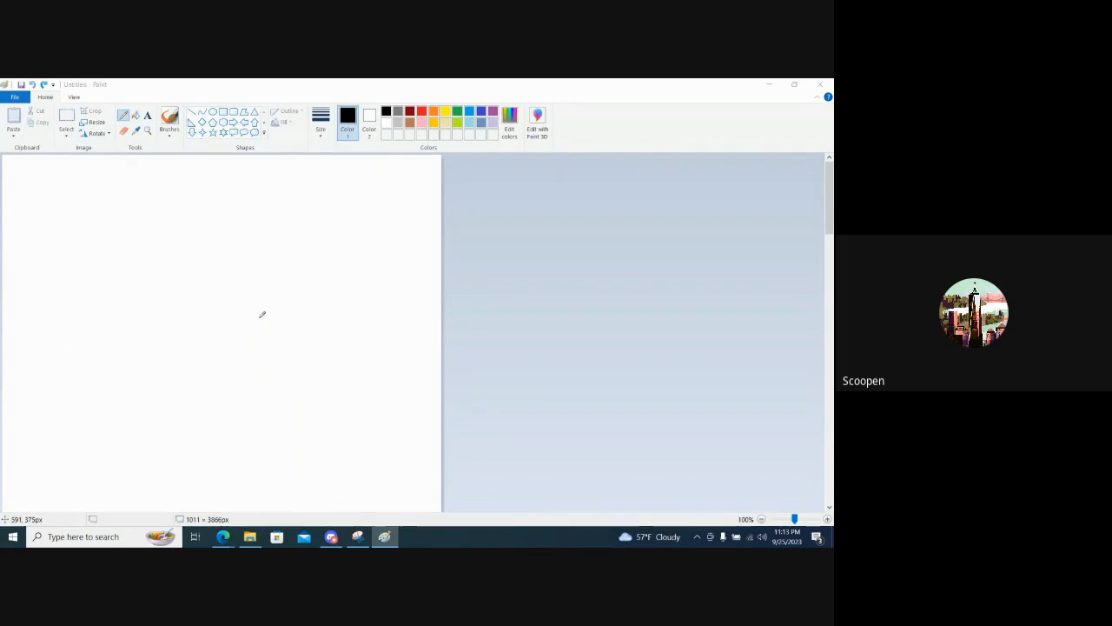
pyautogui.press('super')
pyautogui.click(515, 292)
# - Sketch a vertical and a horizontal axis with a double-headed arrow beneath, label the ends 0 and 100, and add bin tick marks
pyautogui.moveTo(84, 199)
pyautogui.mouseDown()
pyautogui.moveTo(90, 337)
pyautogui.moveTo(366, 337)
pyautogui.mouseUp()
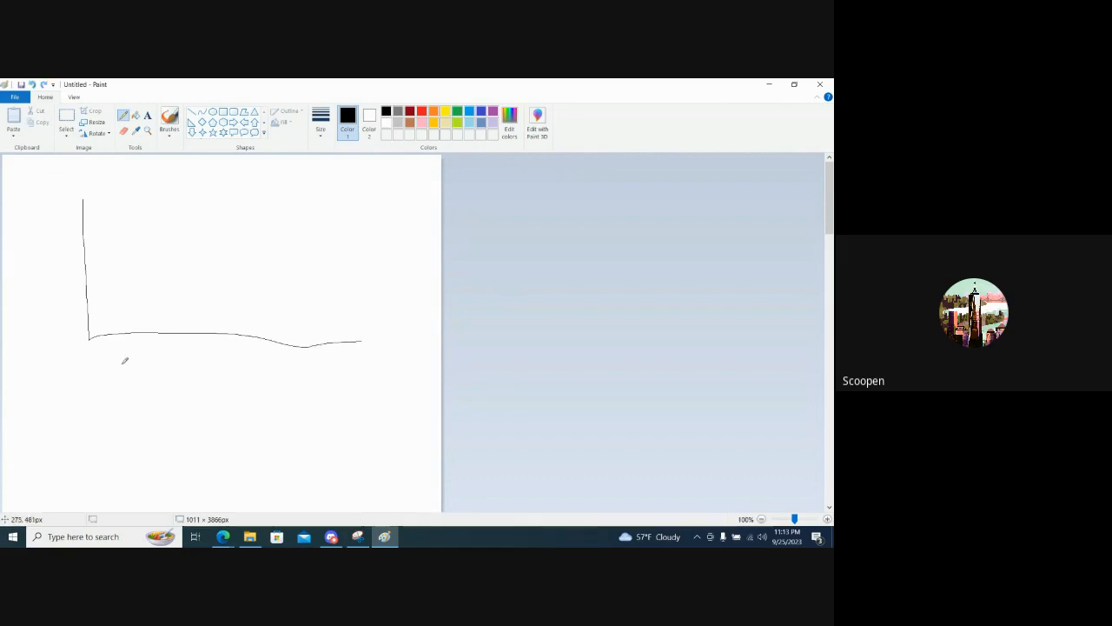
pyautogui.moveTo(119, 365)
pyautogui.mouseDown()
pyautogui.moveTo(114, 374)
pyautogui.moveTo(135, 392)
pyautogui.moveTo(268, 374)
pyautogui.moveTo(306, 375)
pyautogui.moveTo(313, 396)
pyautogui.mouseUp()
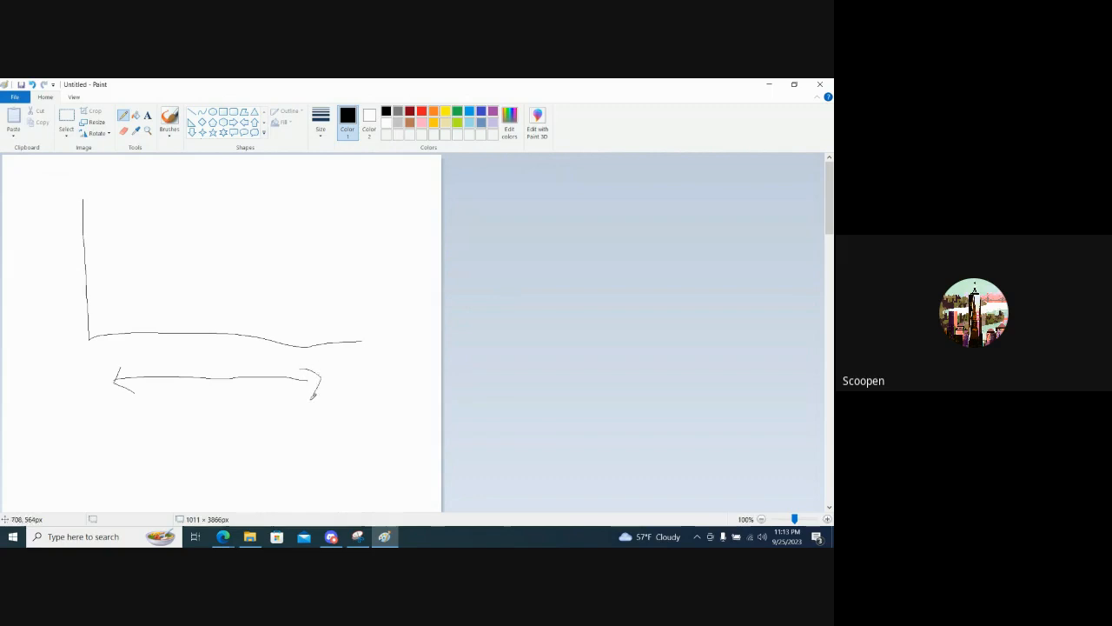
pyautogui.moveTo(112, 328); pyautogui.dragTo(103, 352)
pyautogui.moveTo(339, 364); pyautogui.dragTo(348, 365)
pyautogui.moveTo(159, 329); pyautogui.dragTo(221, 340)
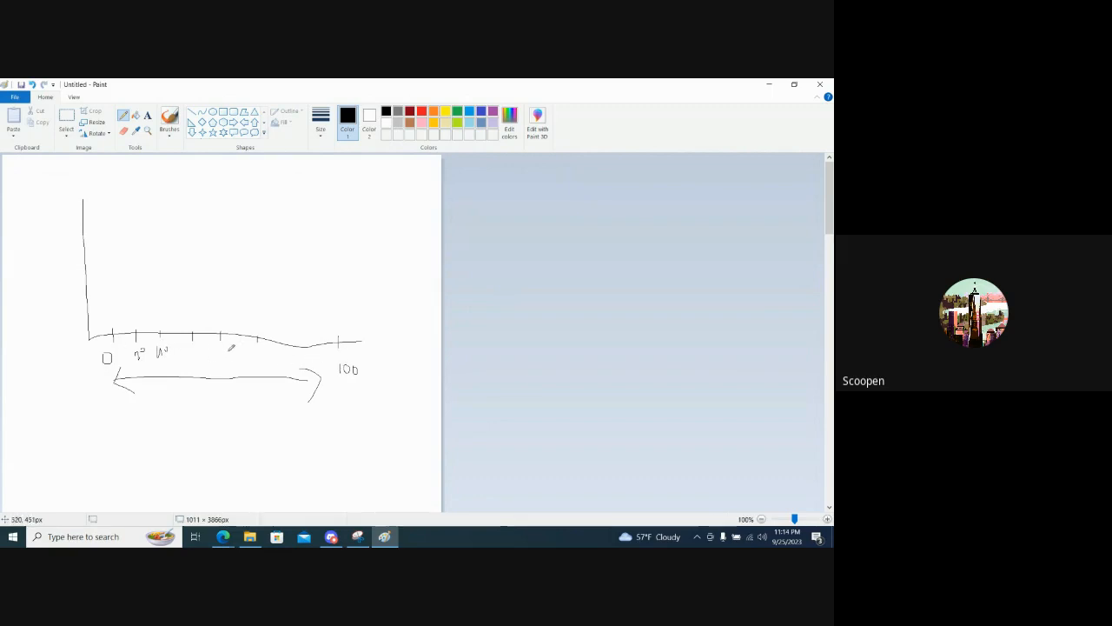
# - Sketch four adjacent histogram bars of different heights over the first bins, and switch back to Tableau
pyautogui.moveTo(113, 333)
pyautogui.mouseDown()
pyautogui.moveTo(121, 281)
pyautogui.moveTo(135, 323)
pyautogui.mouseUp()
pyautogui.moveTo(128, 282)
pyautogui.mouseDown()
pyautogui.moveTo(130, 253)
pyautogui.moveTo(164, 328)
pyautogui.mouseUp()
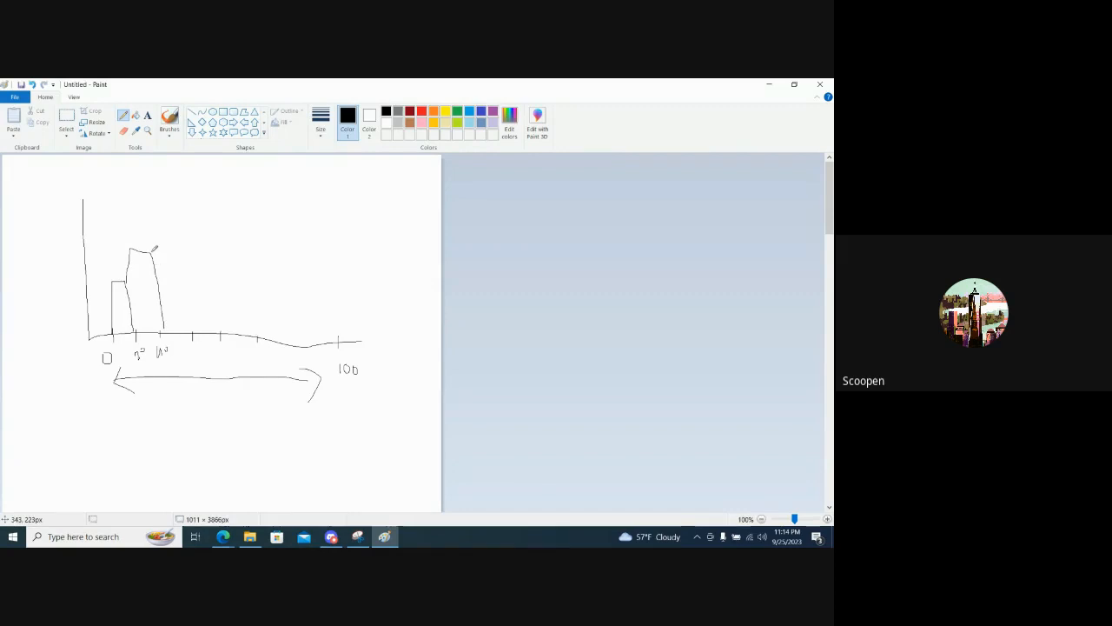
pyautogui.moveTo(152, 253)
pyautogui.mouseDown()
pyautogui.moveTo(157, 219)
pyautogui.moveTo(192, 330)
pyautogui.mouseUp()
pyautogui.moveTo(206, 239); pyautogui.dragTo(218, 331)
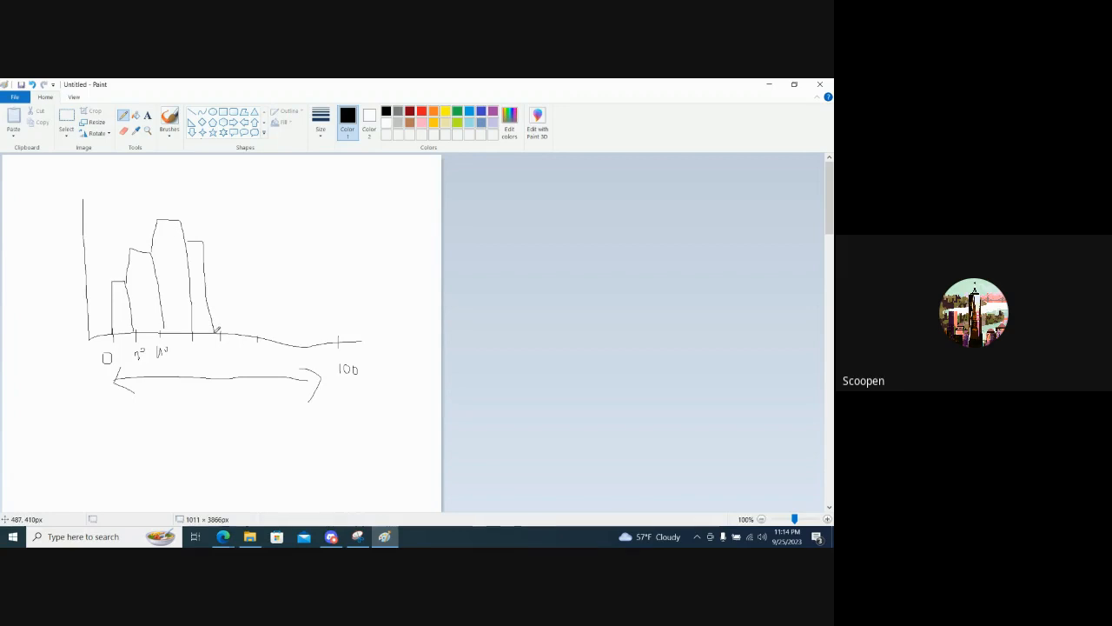
pyautogui.hotkey('alt', 'Tab')
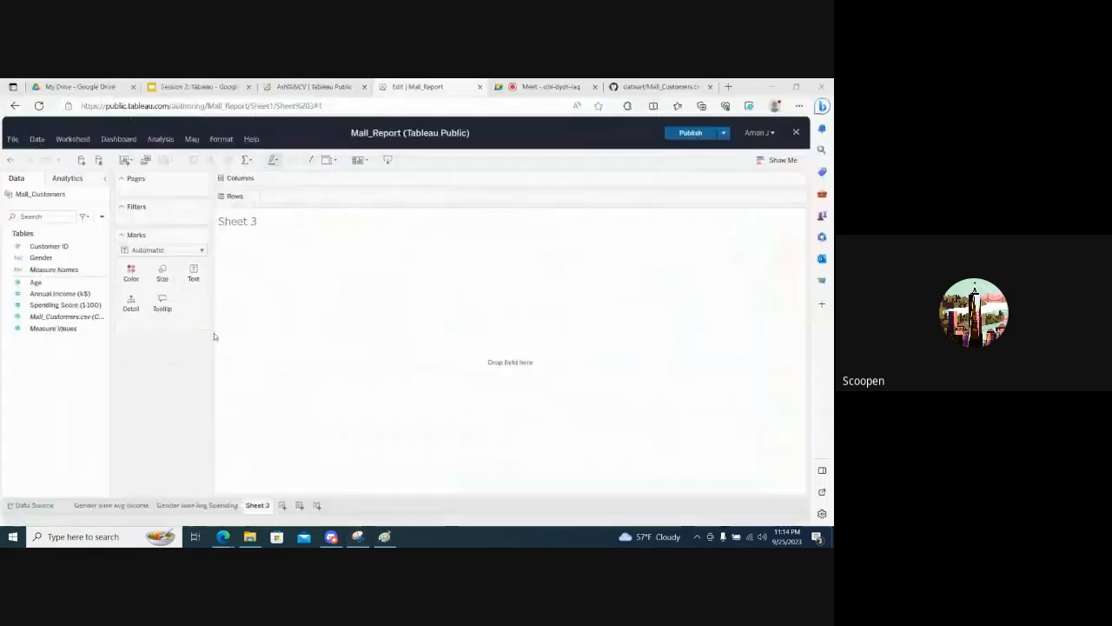
# - Add Age to the rows of Sheet 3, convert it to a histogram, and undo both changes
pyautogui.click(38, 284)
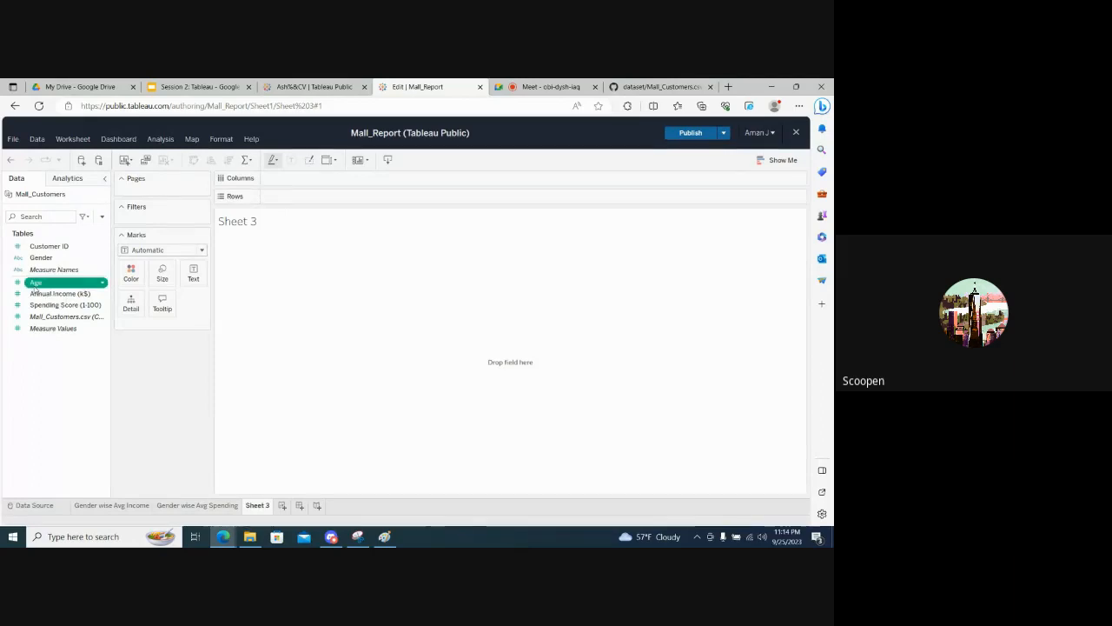
pyautogui.moveTo(40, 287); pyautogui.dragTo(297, 197)
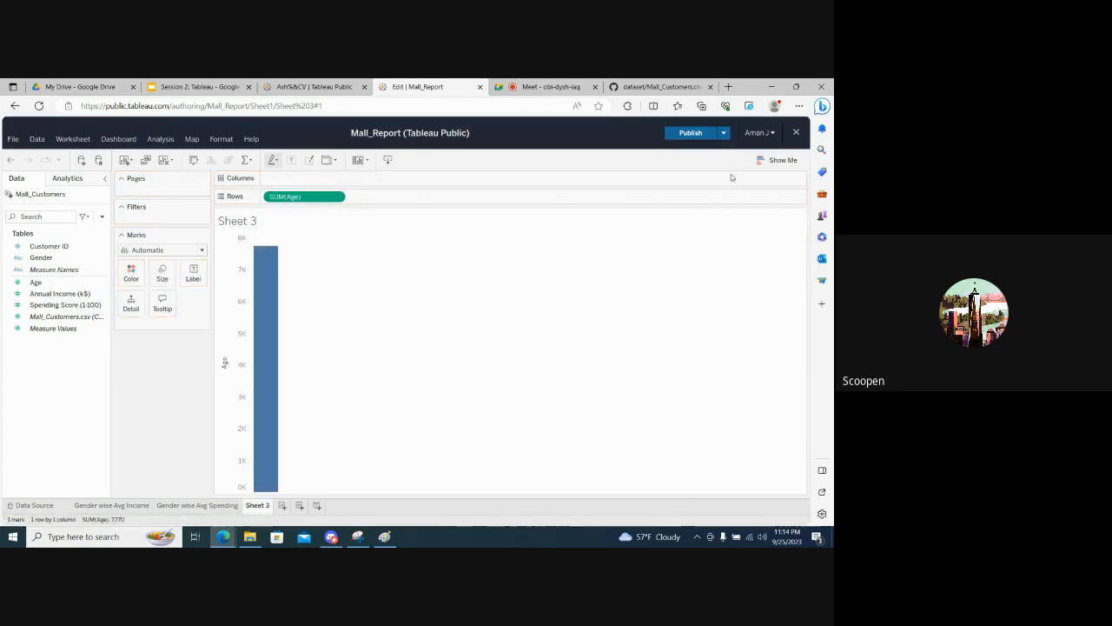
pyautogui.click(771, 160)
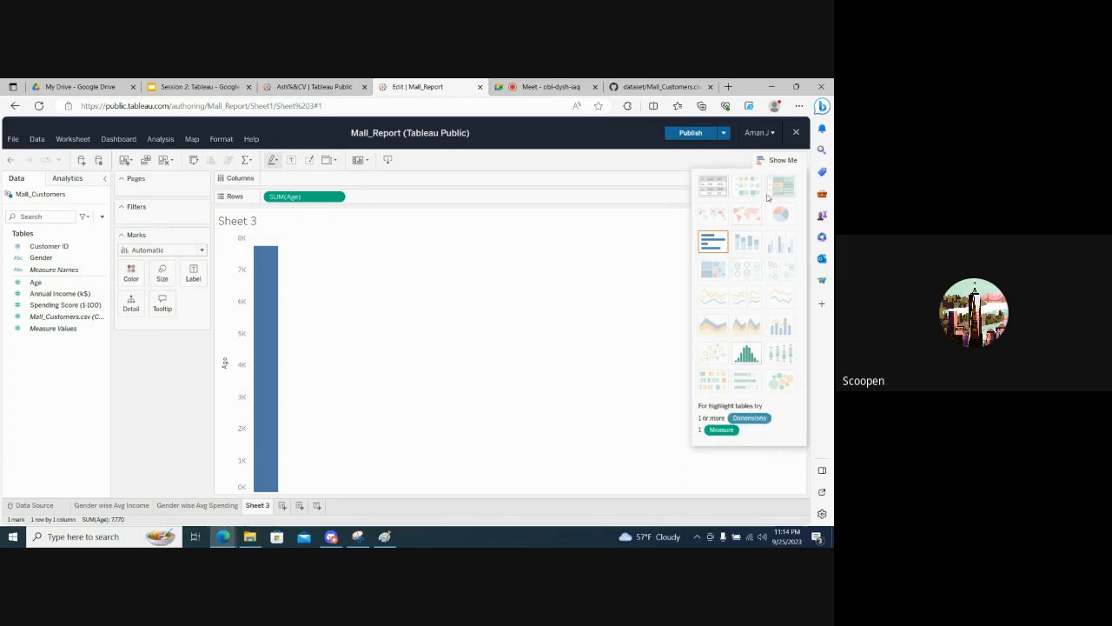
pyautogui.click(775, 161)
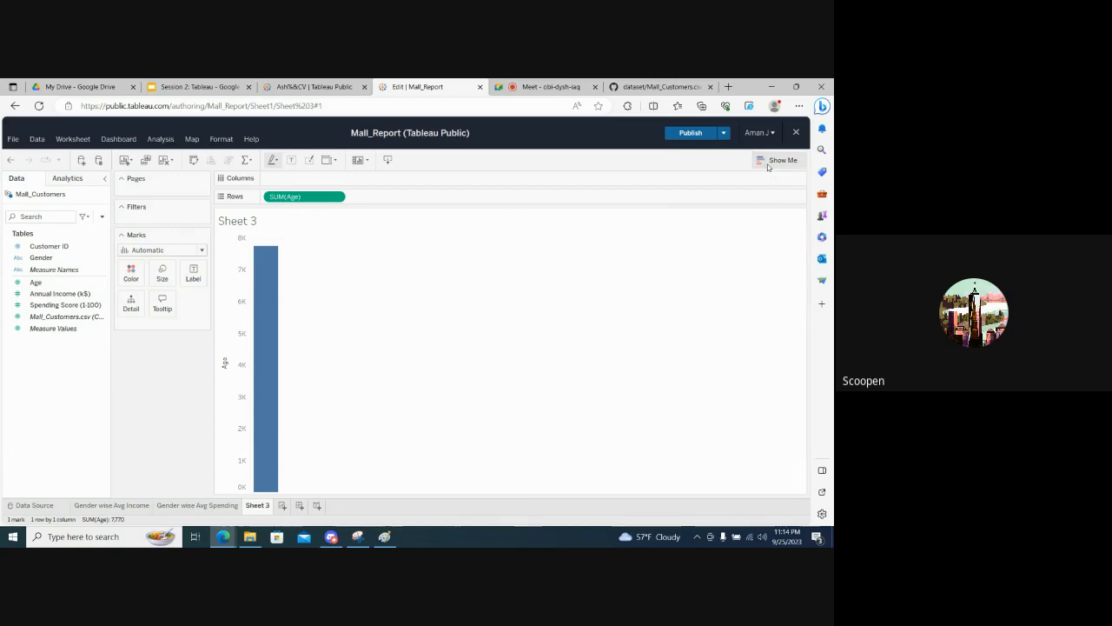
pyautogui.click(775, 161)
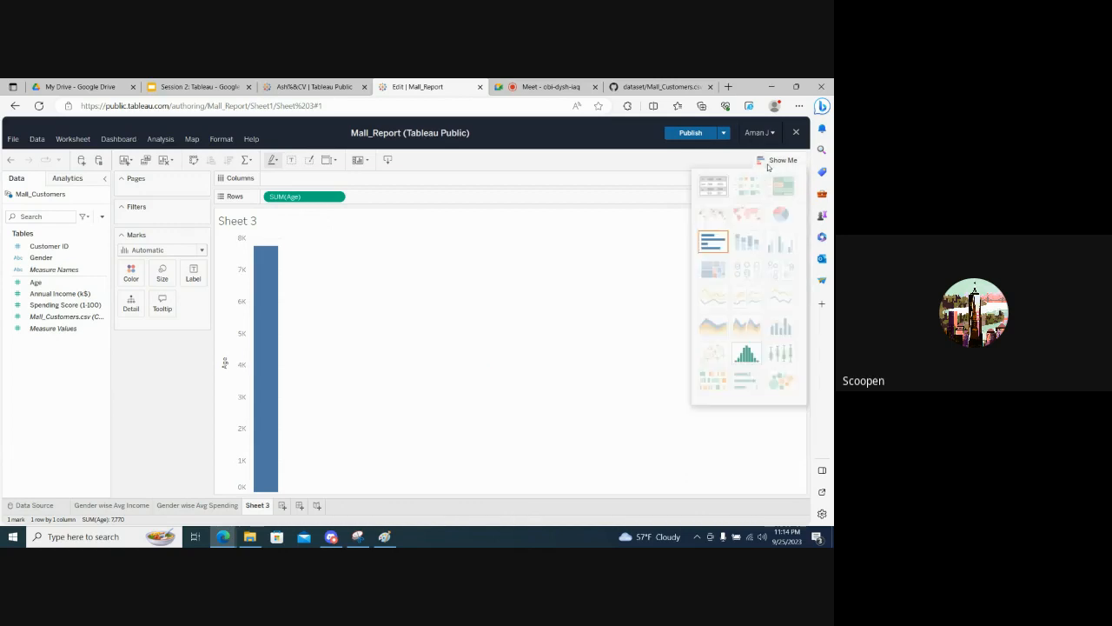
pyautogui.click(747, 356)
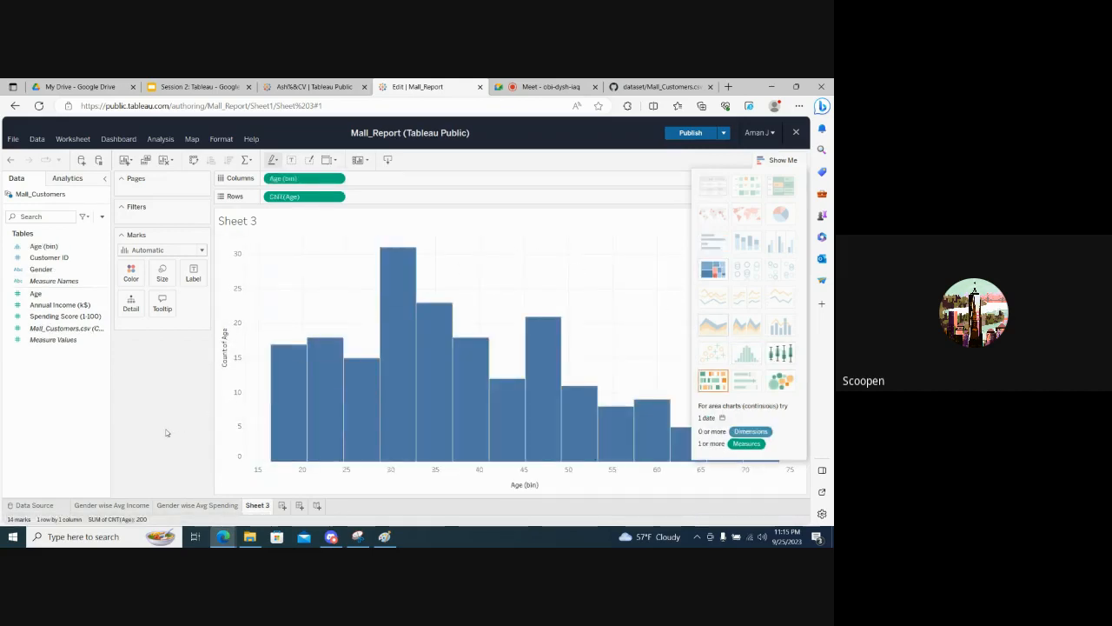
pyautogui.click(777, 161)
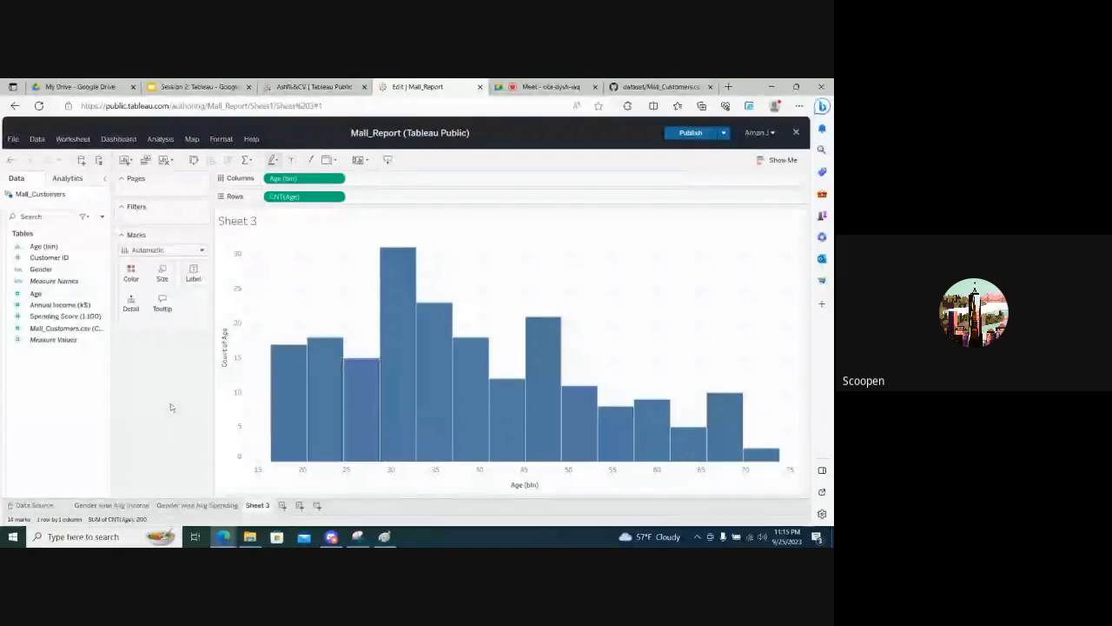
pyautogui.hotkey('ctrl', 'z')
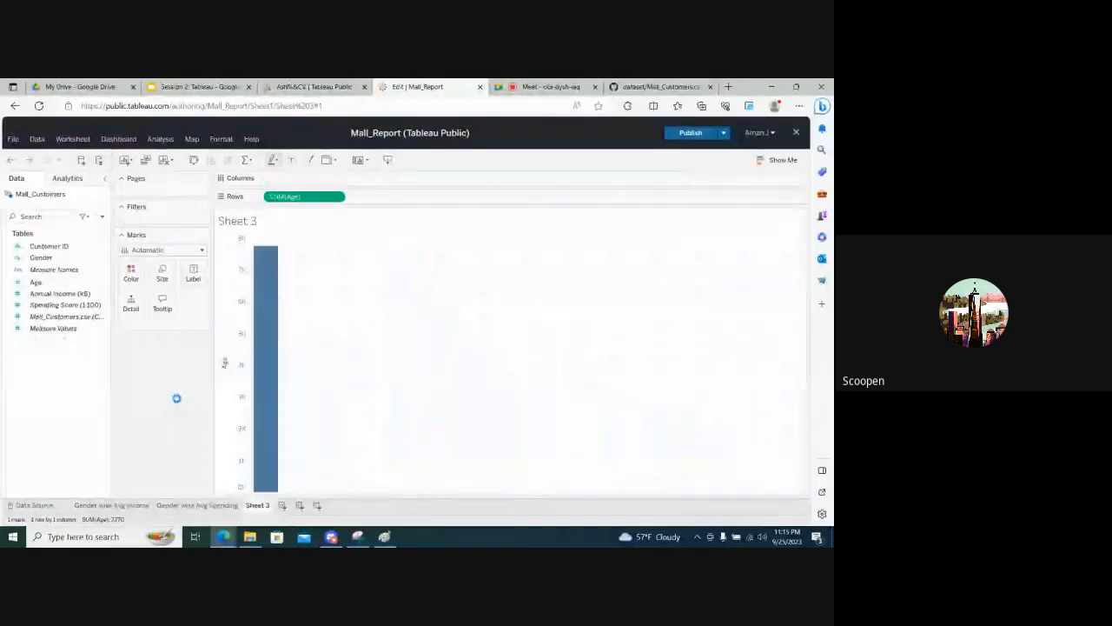
pyautogui.hotkey('ctrl', 'z')
# - Add Age to the rows of the empty Sheet 3 again and convert the chart to a histogram
pyautogui.click(33, 283)
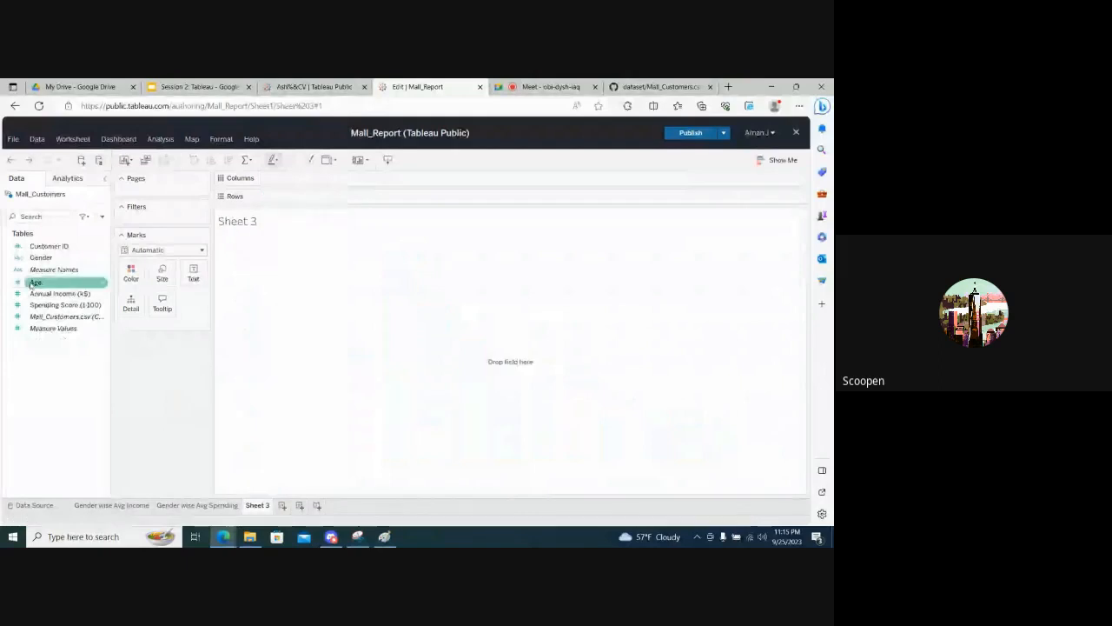
pyautogui.moveTo(32, 283); pyautogui.dragTo(296, 197)
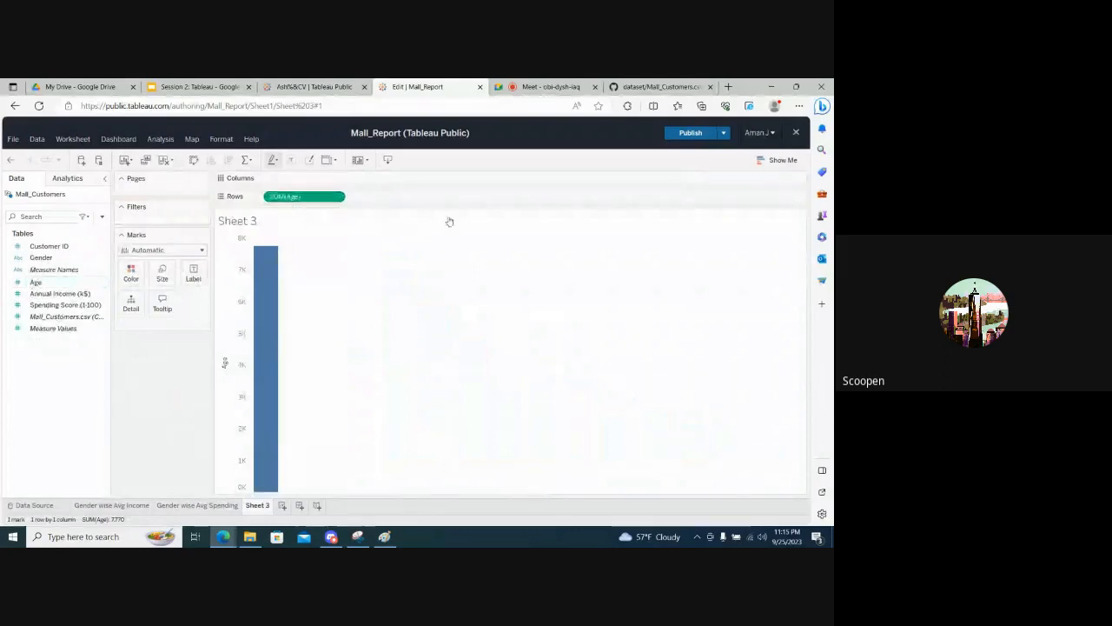
pyautogui.click(760, 164)
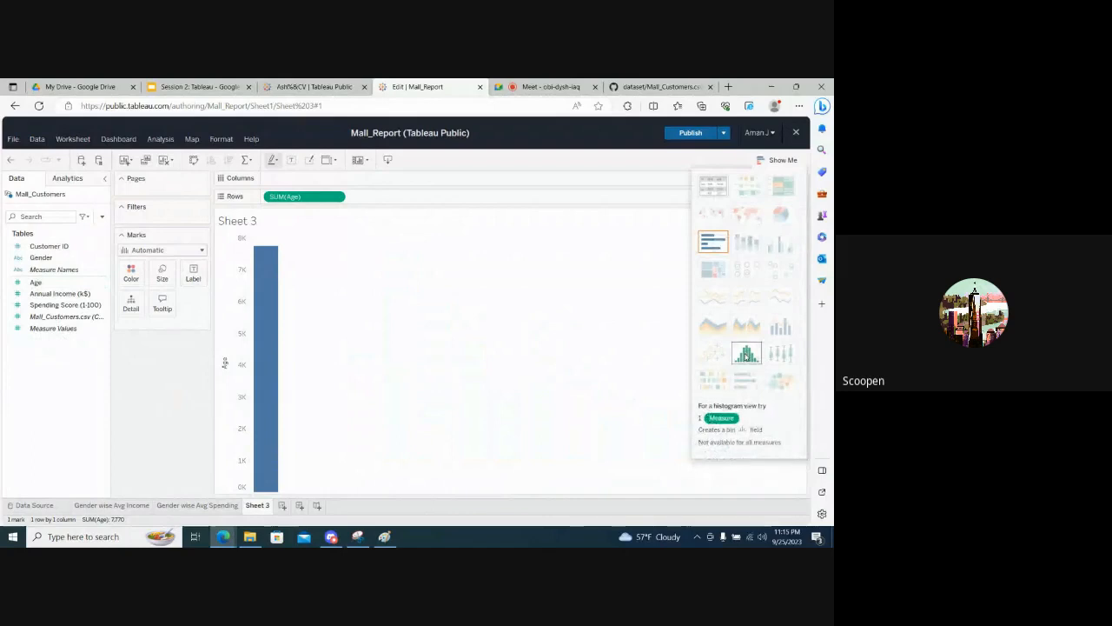
pyautogui.click(745, 356)
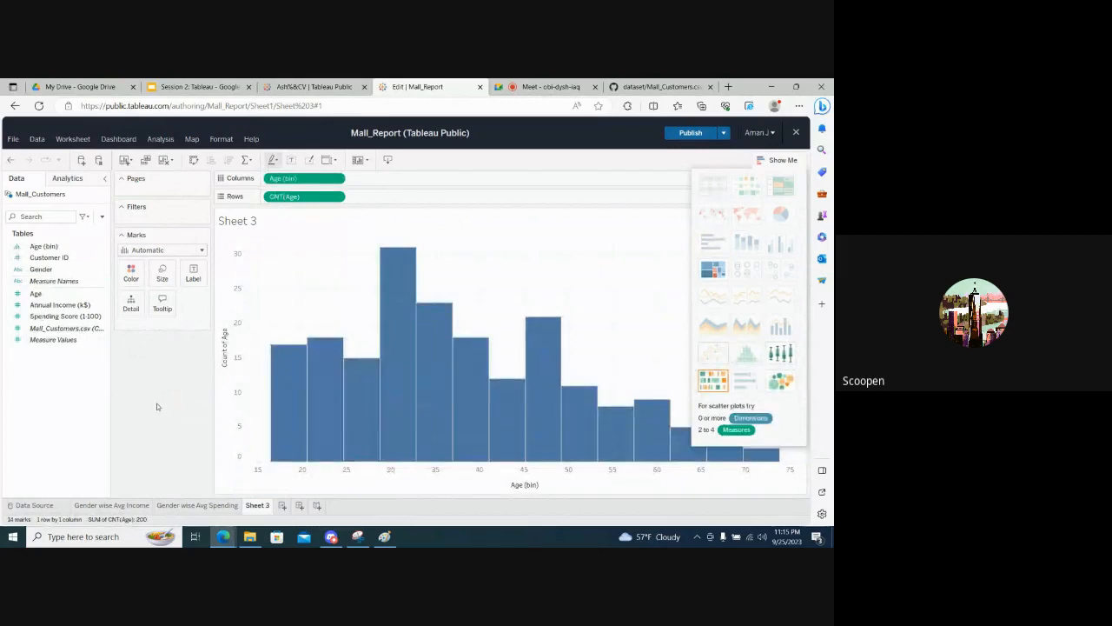
pyautogui.click(766, 163)
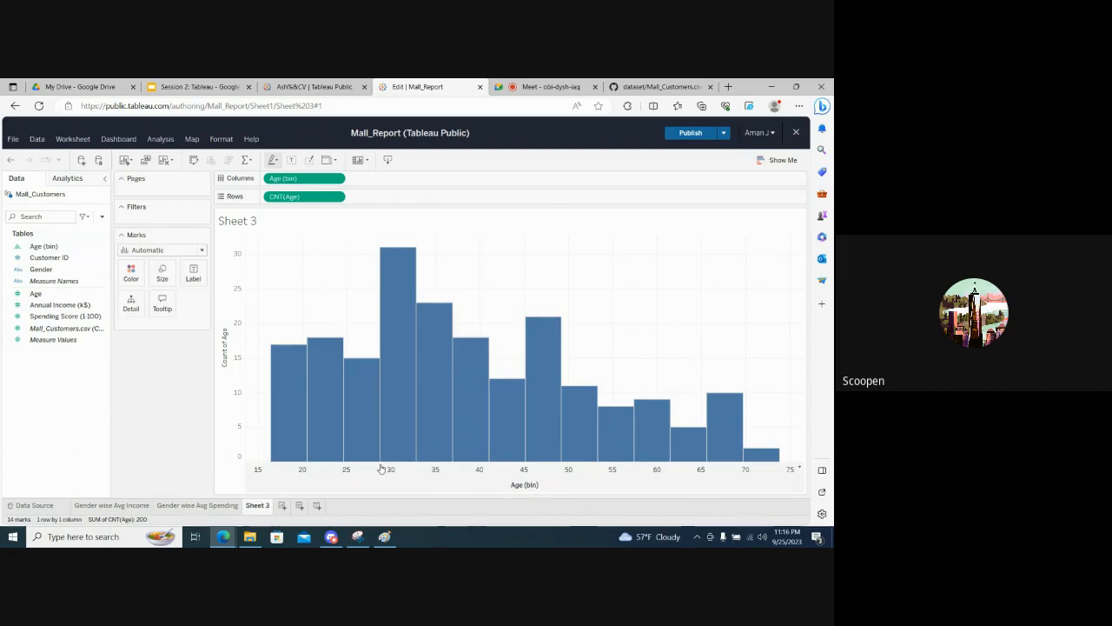
# - Examine the bin values and counts of individual bars in the age histogram
pyautogui.moveTo(363, 444)
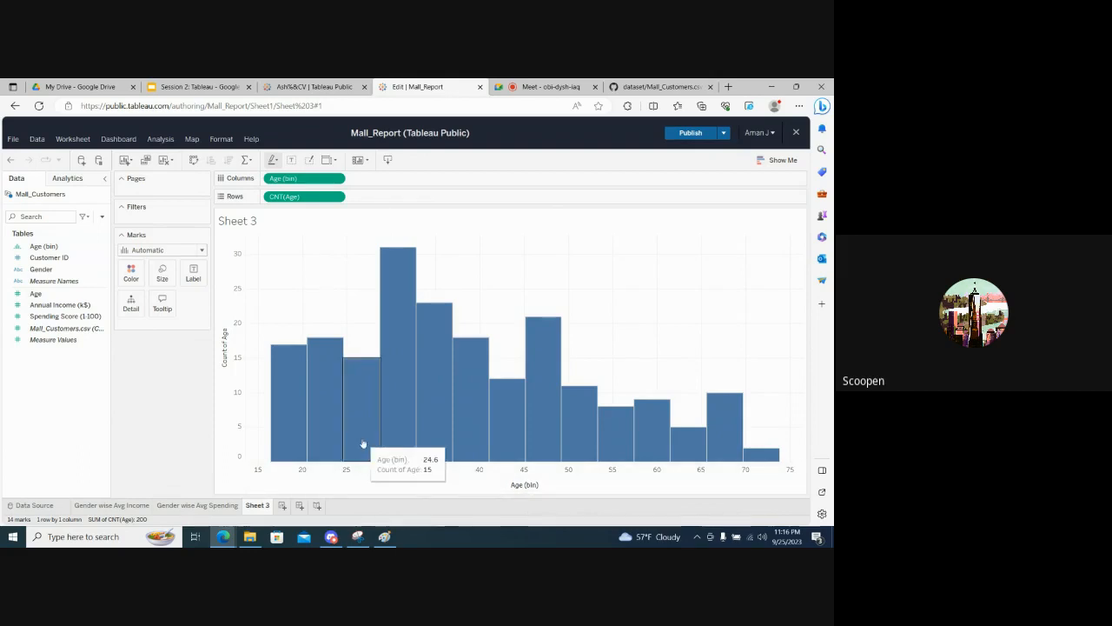
pyautogui.moveTo(408, 433)
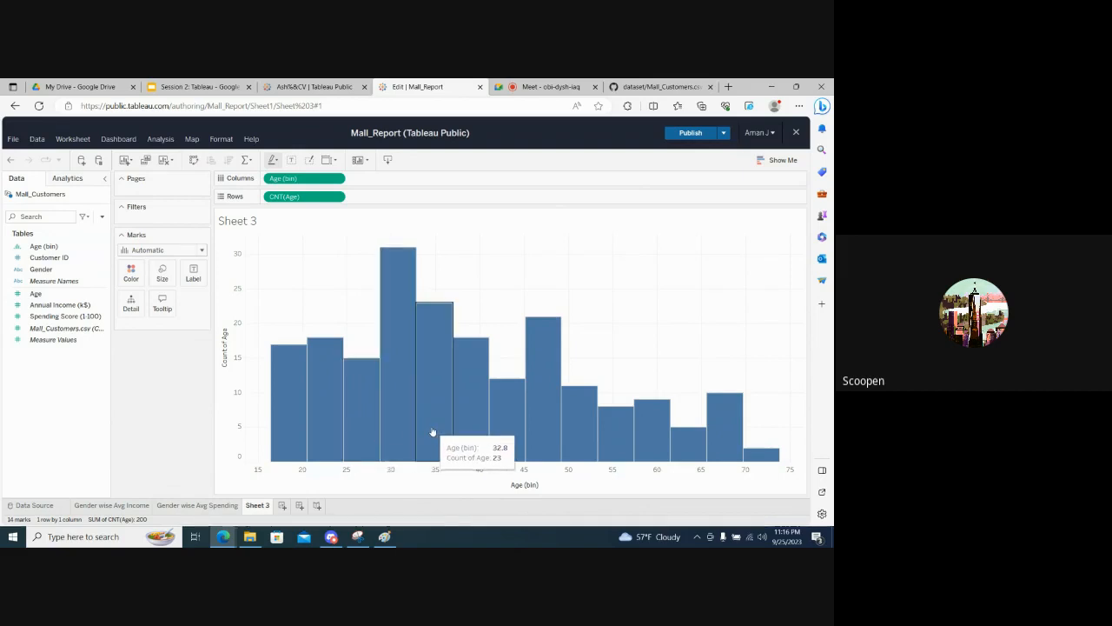
pyautogui.moveTo(473, 436)
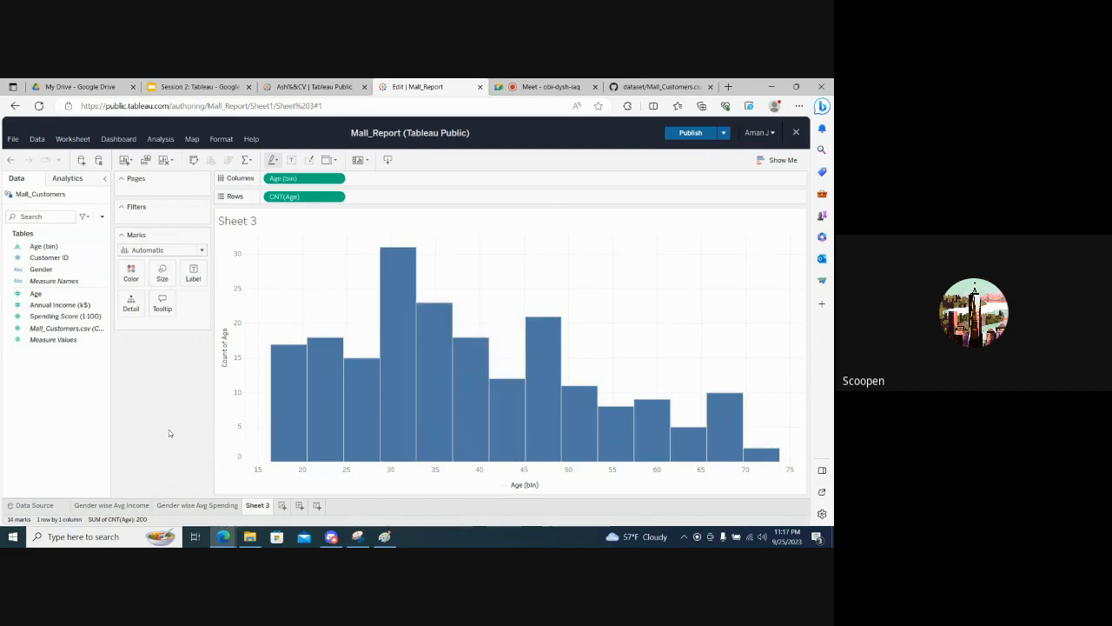
pyautogui.moveTo(290, 428)
pyautogui.moveTo(323, 410)
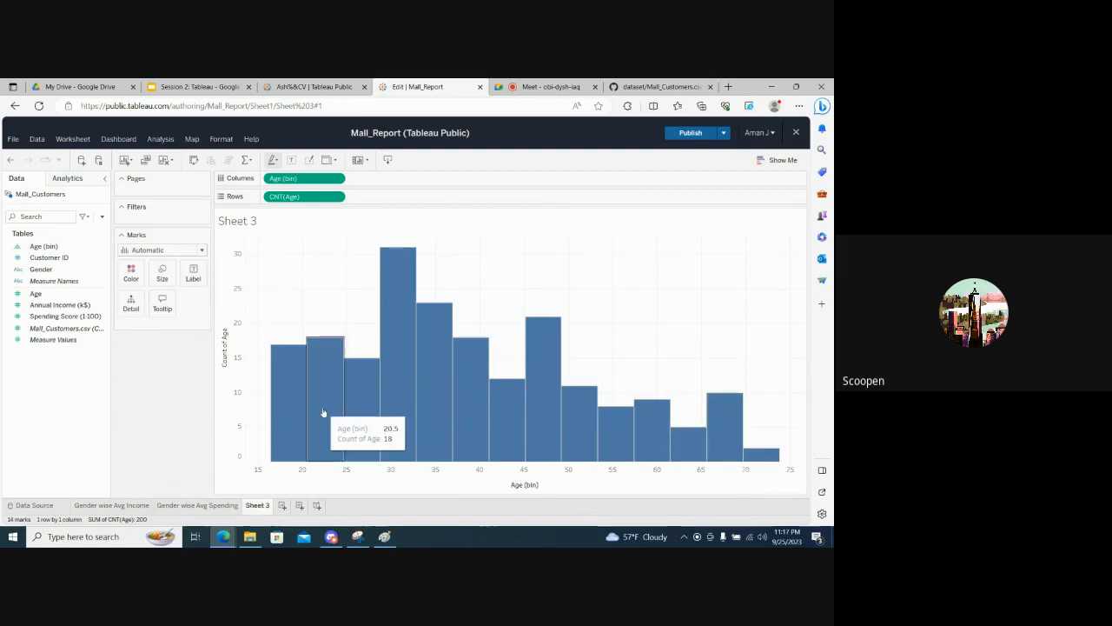
# - Set the bin size of the Age (bin) field to 5
pyautogui.click(101, 250)
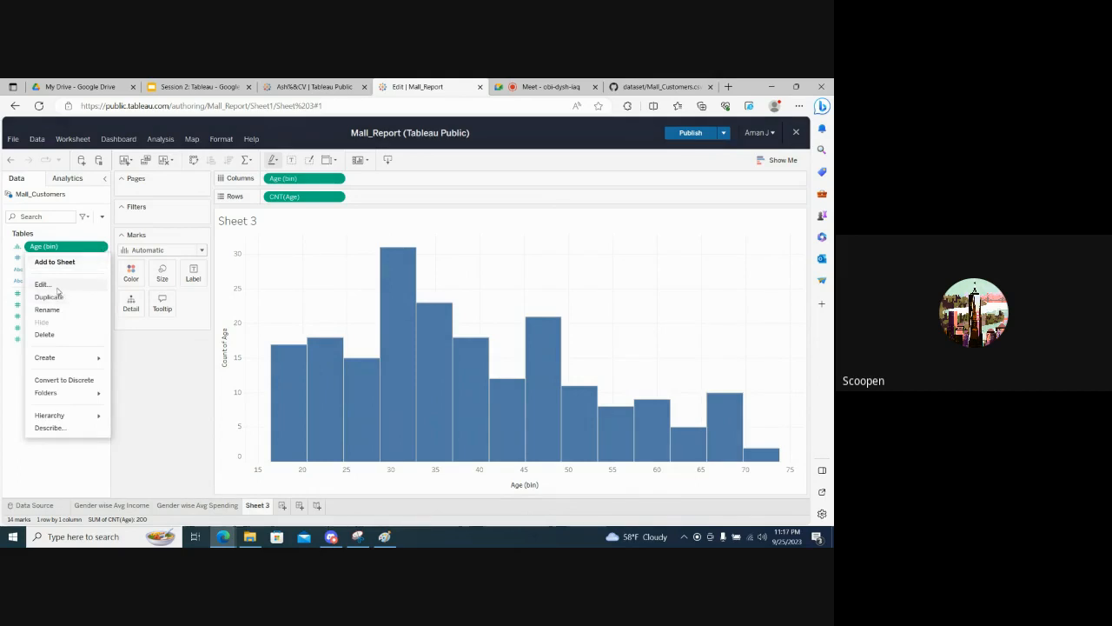
pyautogui.click(57, 289)
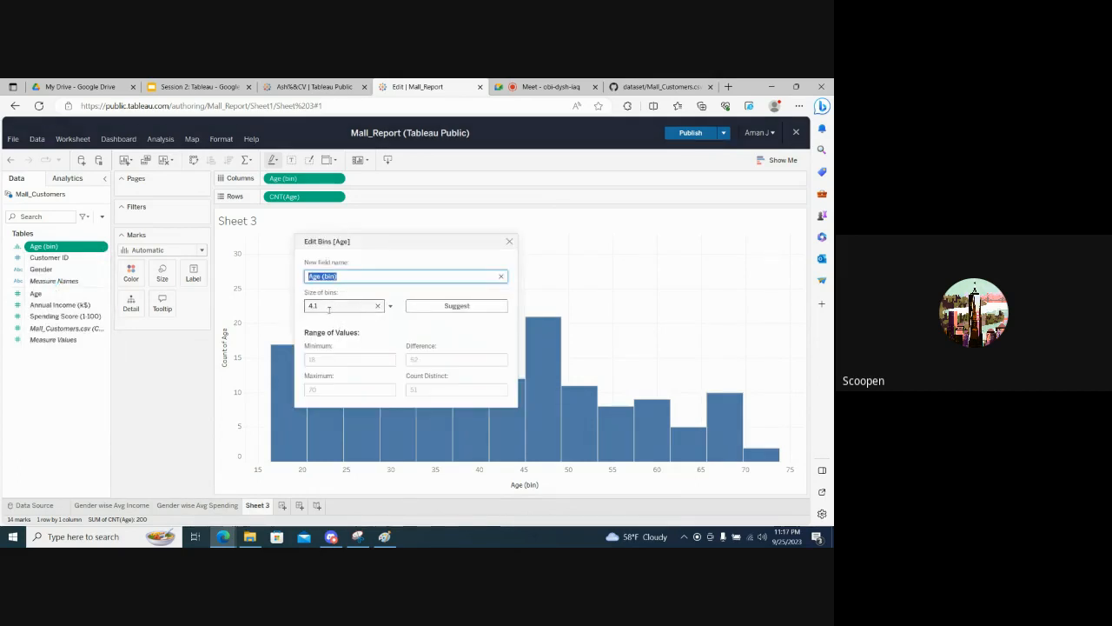
pyautogui.click(328, 308)
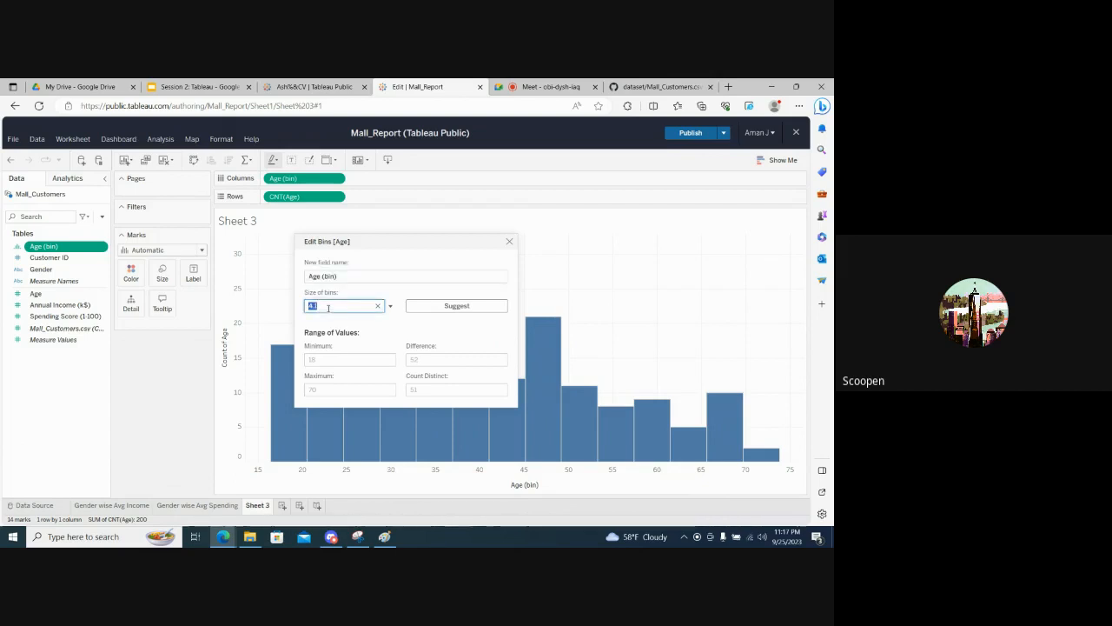
pyautogui.click(365, 333)
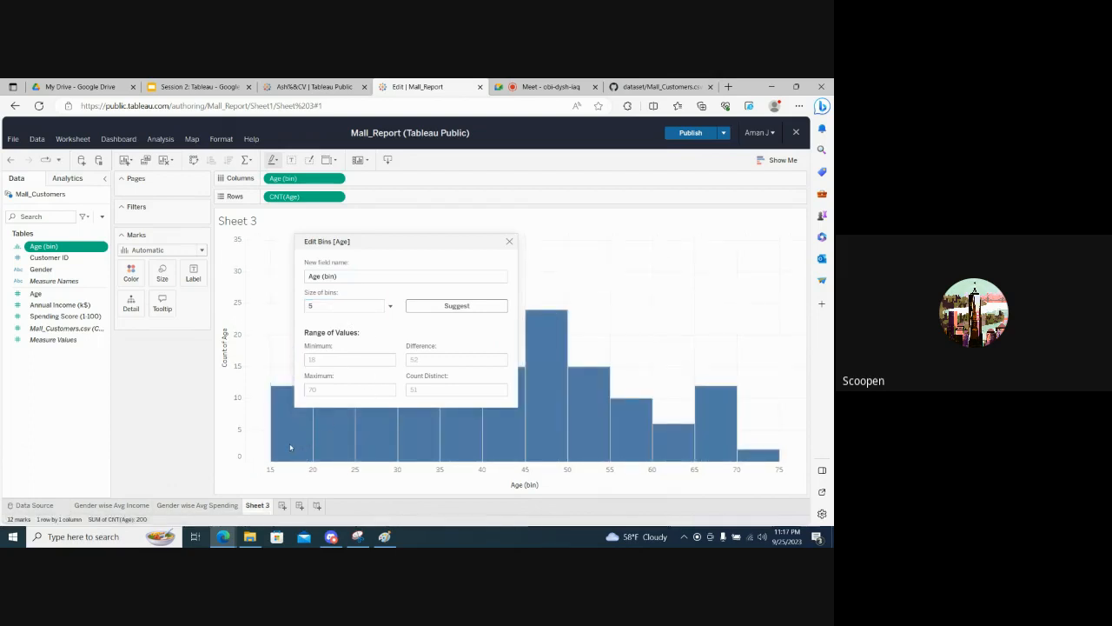
pyautogui.click(509, 241)
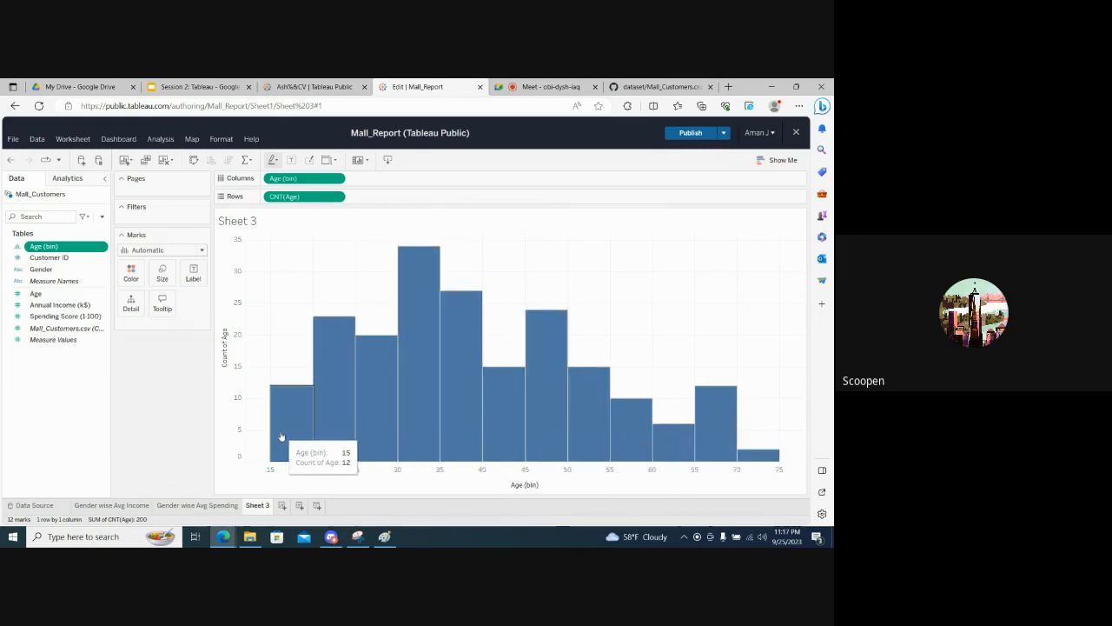
pyautogui.click(102, 251)
pyautogui.click(161, 431)
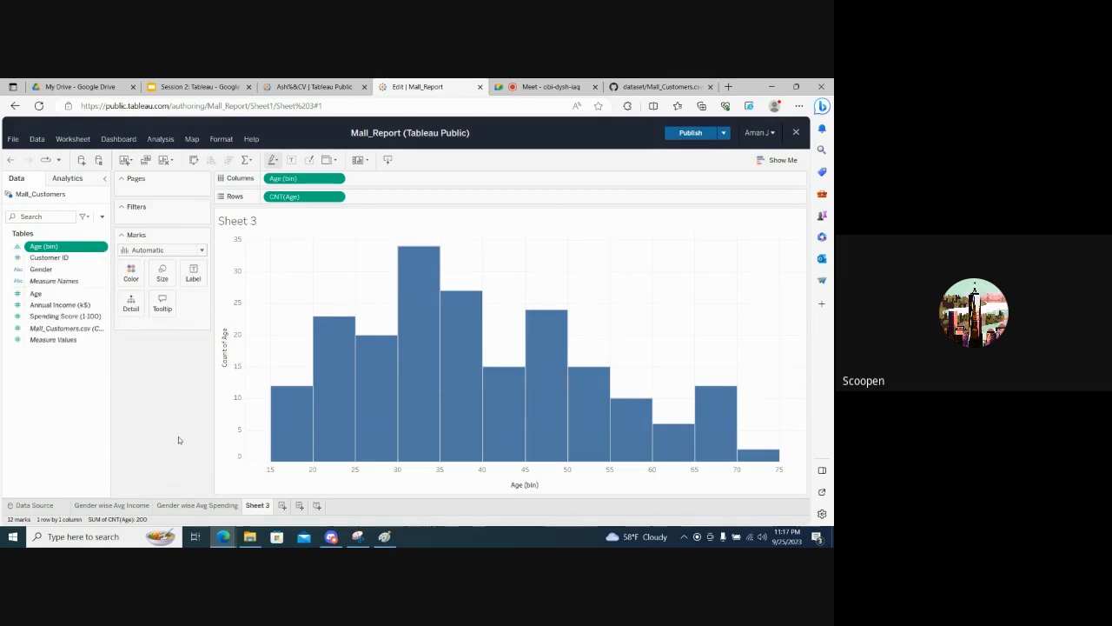
# - Switch to Paint, circle the marked bins along the sketched horizontal axis, and return to Tableau
pyautogui.click(384, 536)
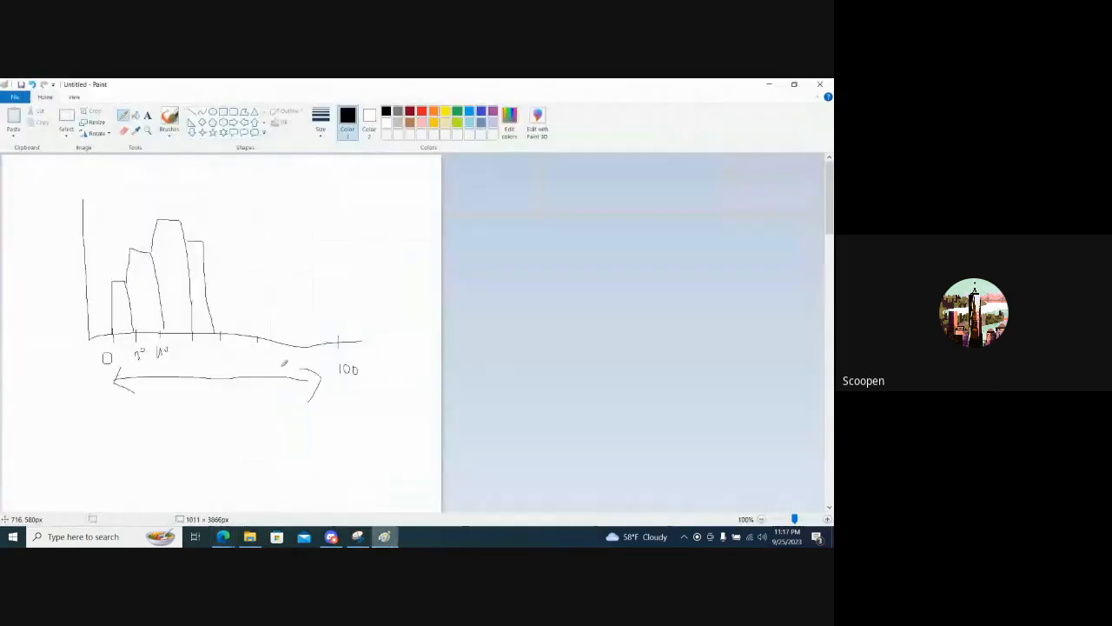
pyautogui.moveTo(193, 306)
pyautogui.mouseDown()
pyautogui.moveTo(116, 335)
pyautogui.moveTo(275, 355)
pyautogui.moveTo(161, 302)
pyautogui.mouseUp()
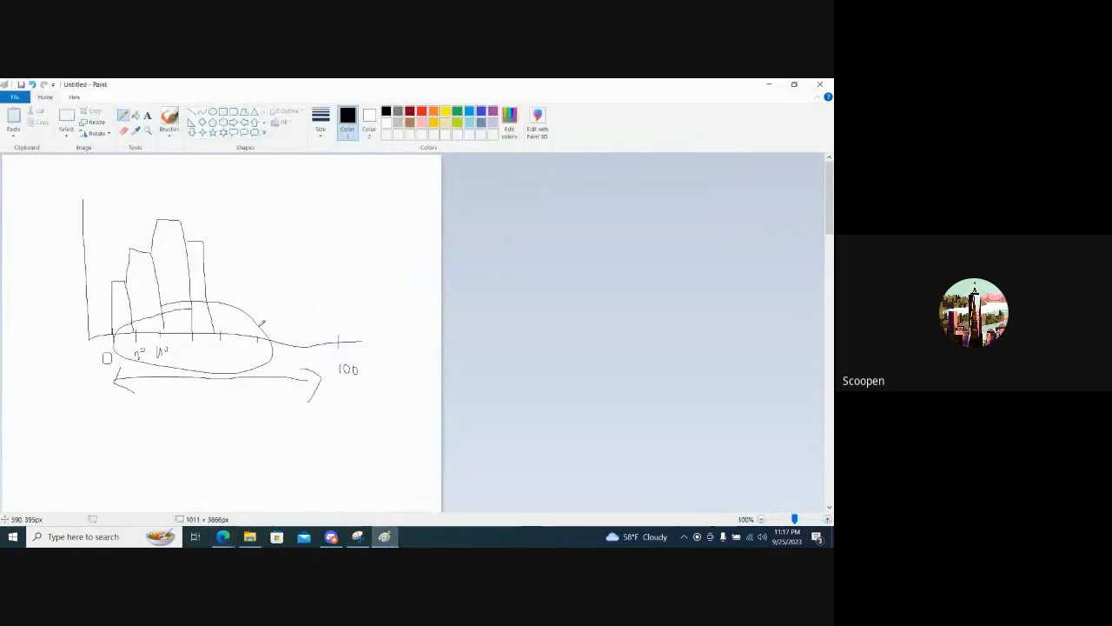
pyautogui.hotkey('alt', 'Tab')
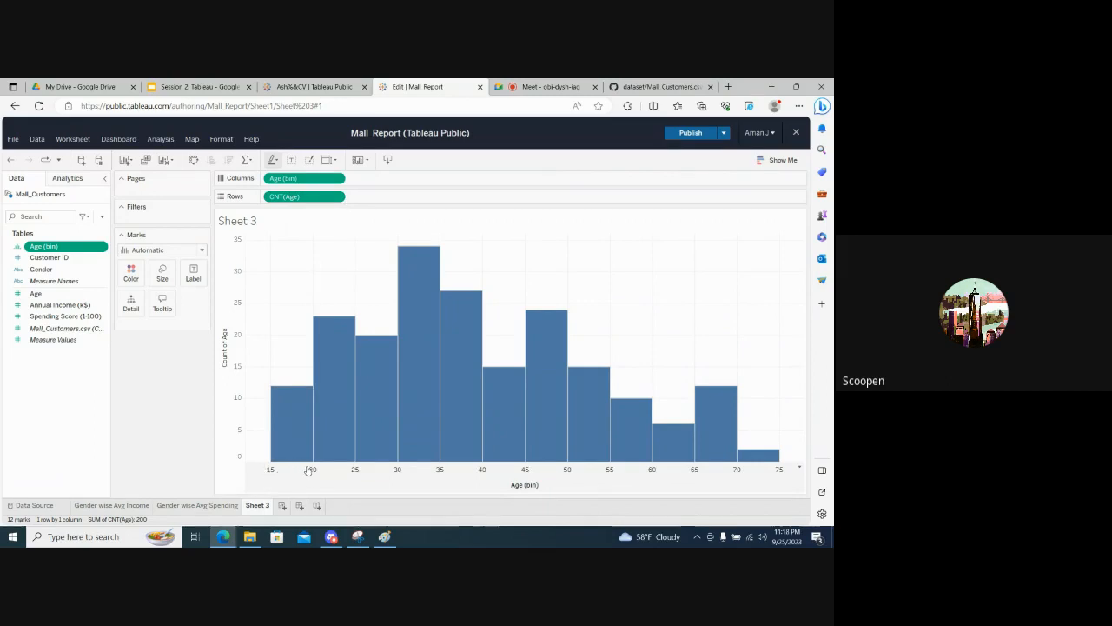
# - Set the bin size of the Age (bin) field to 10
pyautogui.moveTo(310, 444)
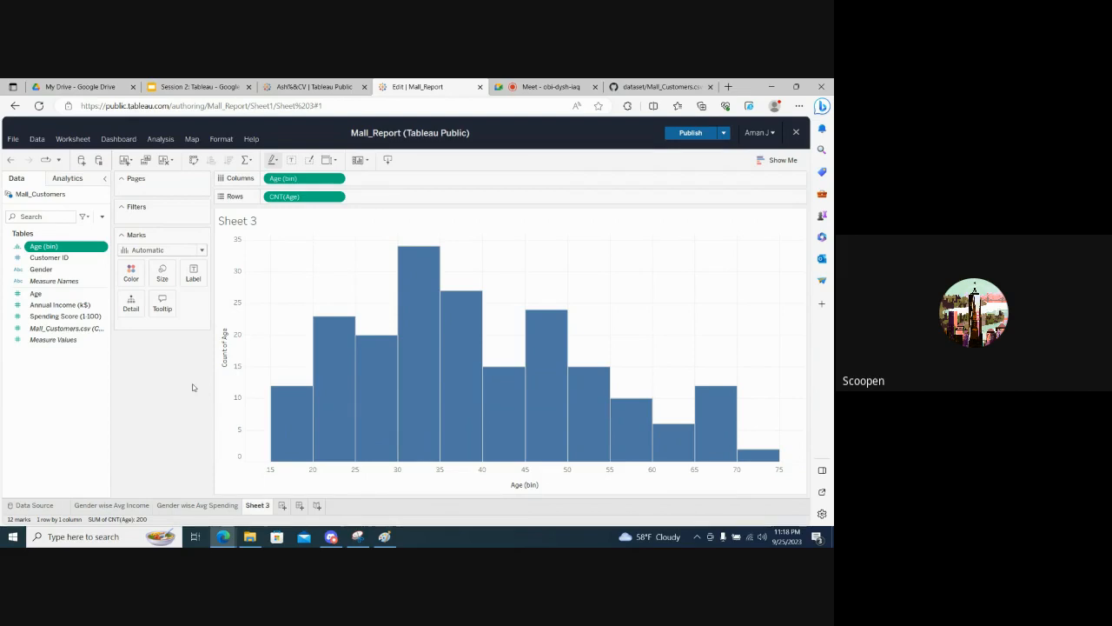
pyautogui.click(104, 250)
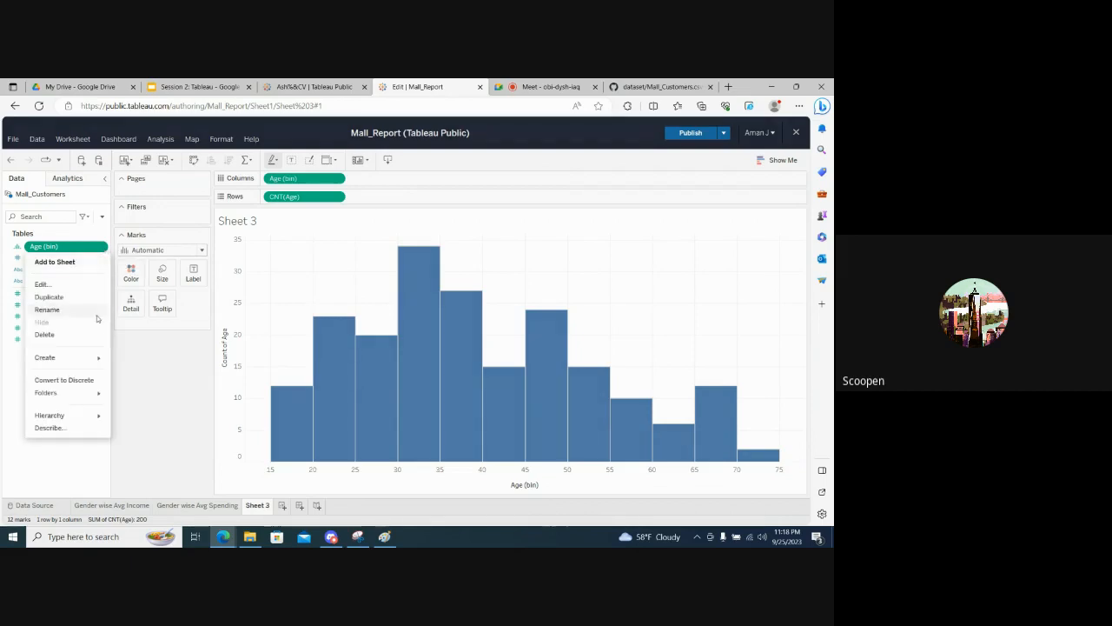
pyautogui.click(62, 286)
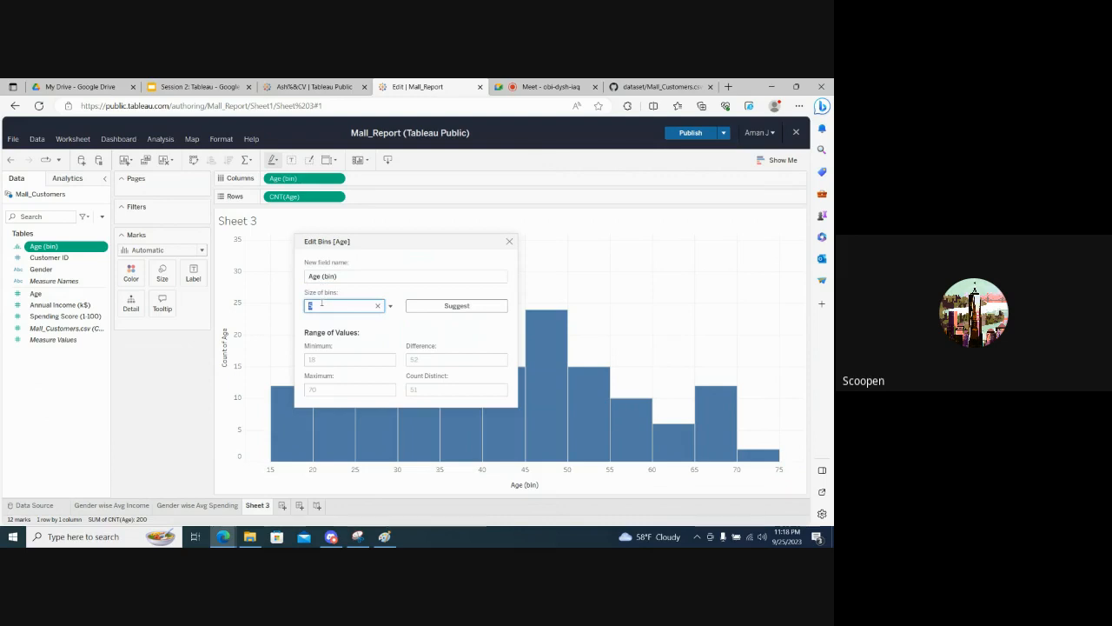
pyautogui.write('10')
pyautogui.click(390, 330)
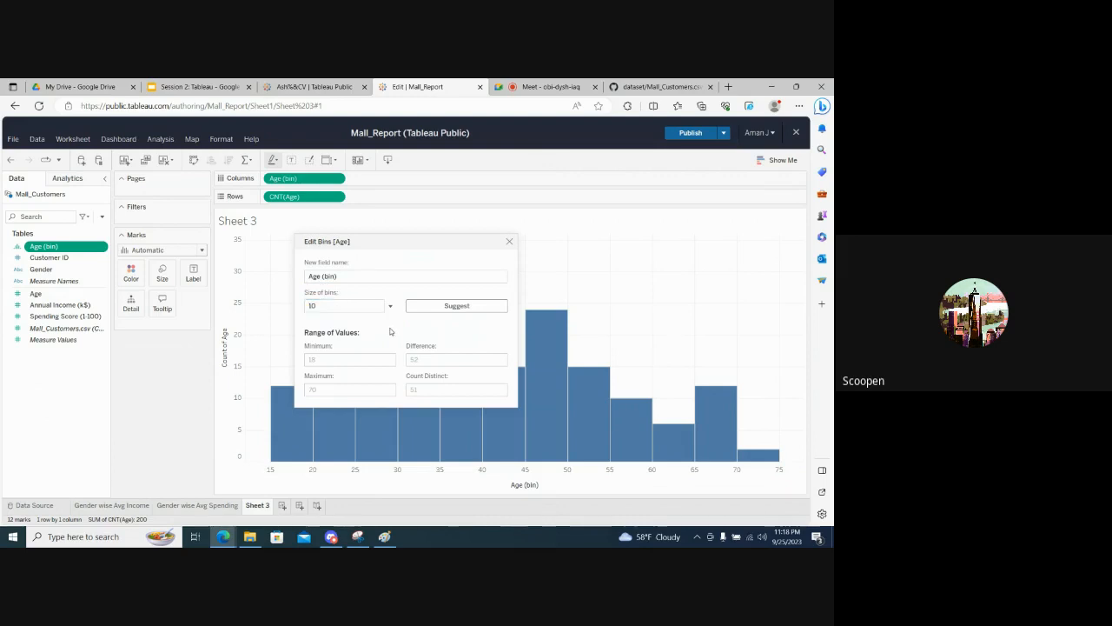
# - Close the bin settings, check the participant list in the Google Meet call, and return to Tableau
pyautogui.click(509, 241)
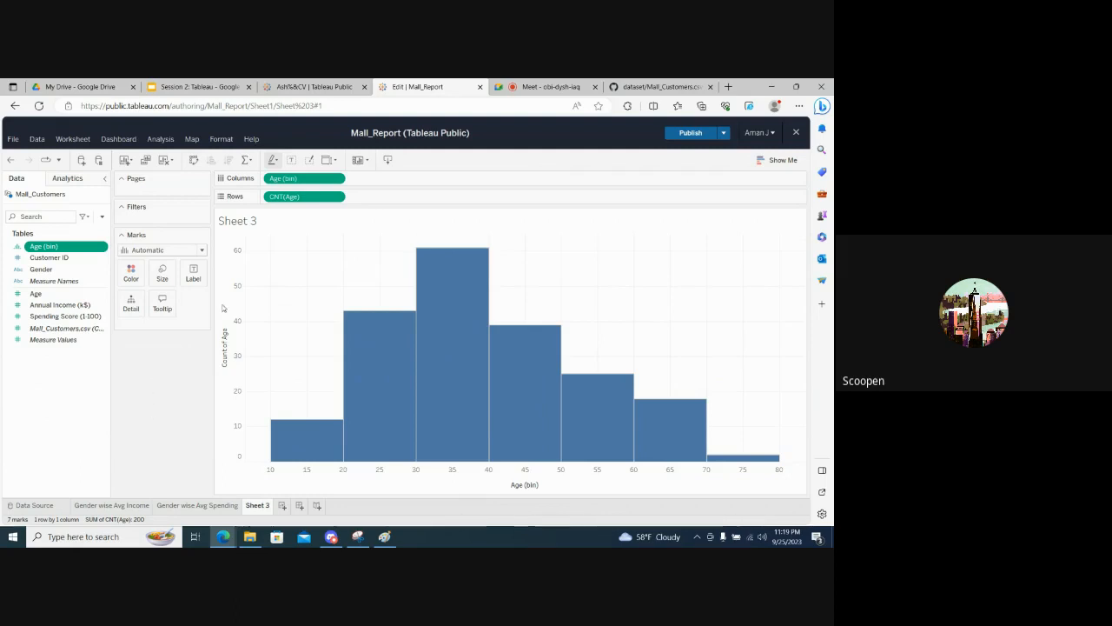
pyautogui.click(513, 83)
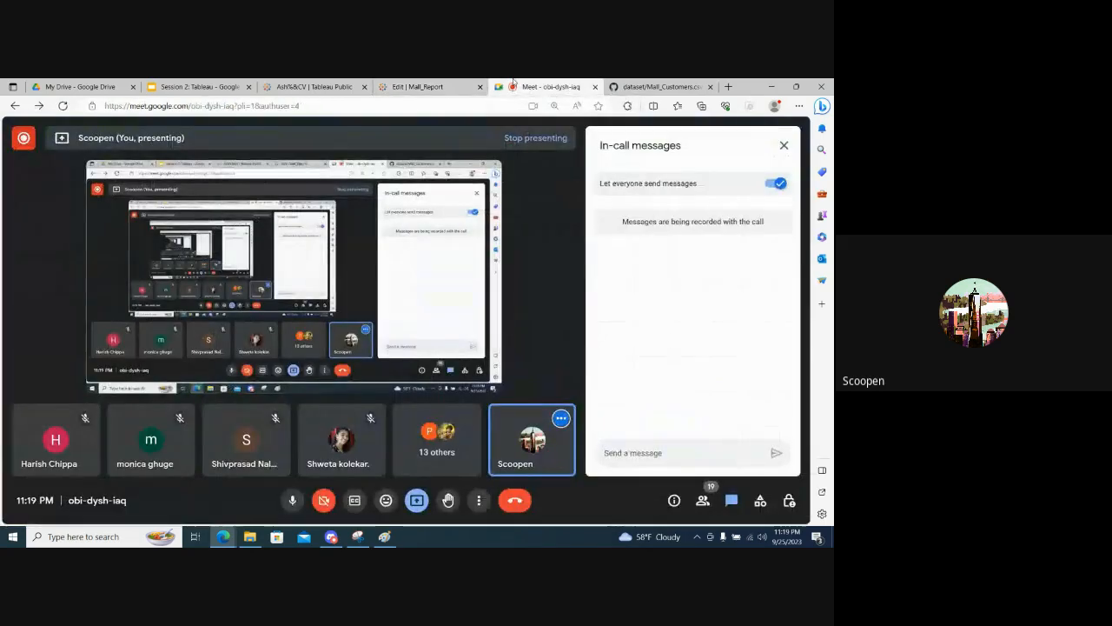
pyautogui.click(703, 500)
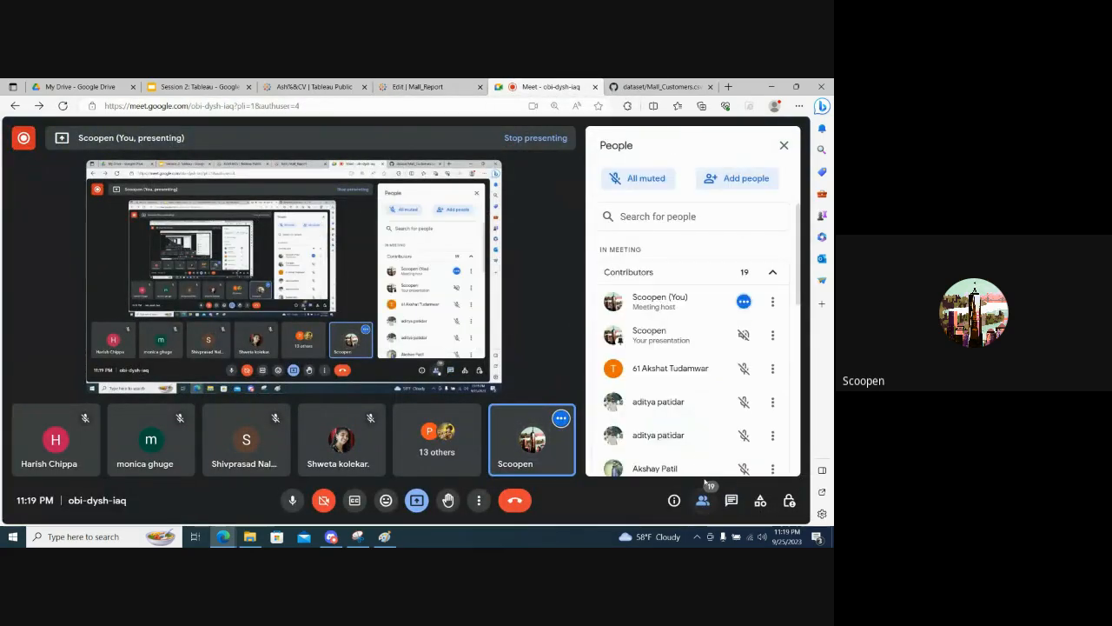
pyautogui.scroll(-5, 678, 414)
pyautogui.scroll(5, 680, 415)
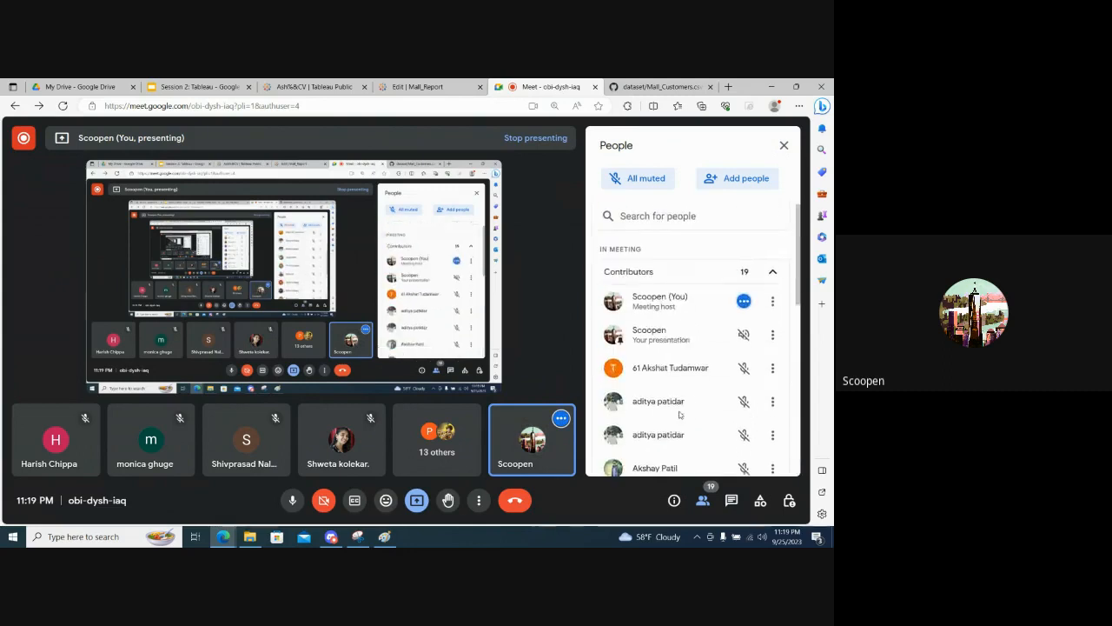
pyautogui.click(422, 85)
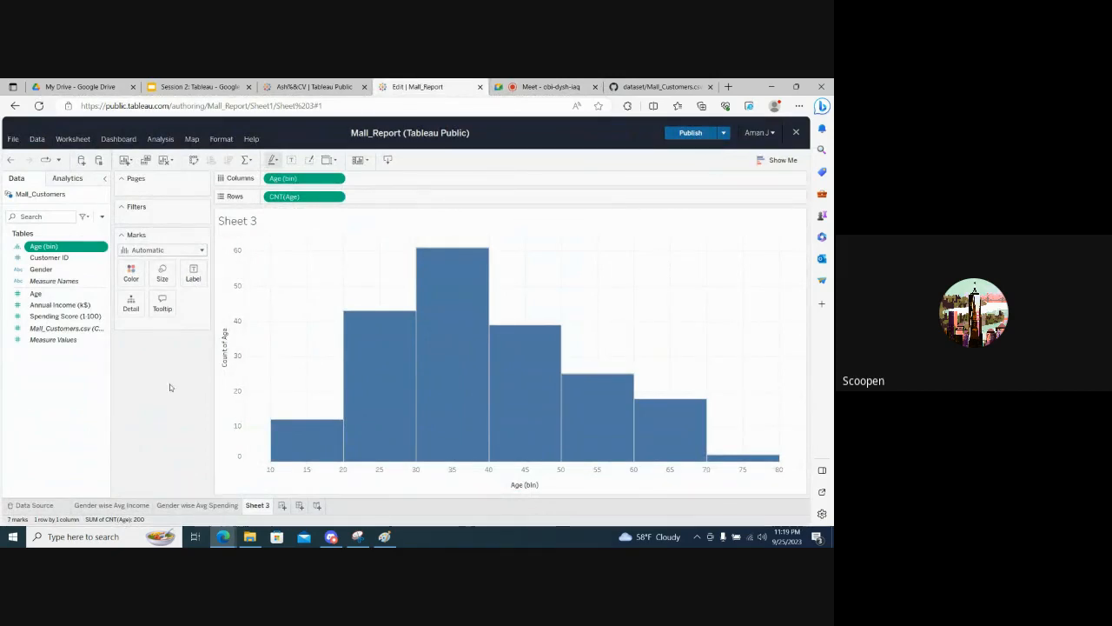
# - Set the mark type of the age histogram to Bar
pyautogui.moveTo(287, 442)
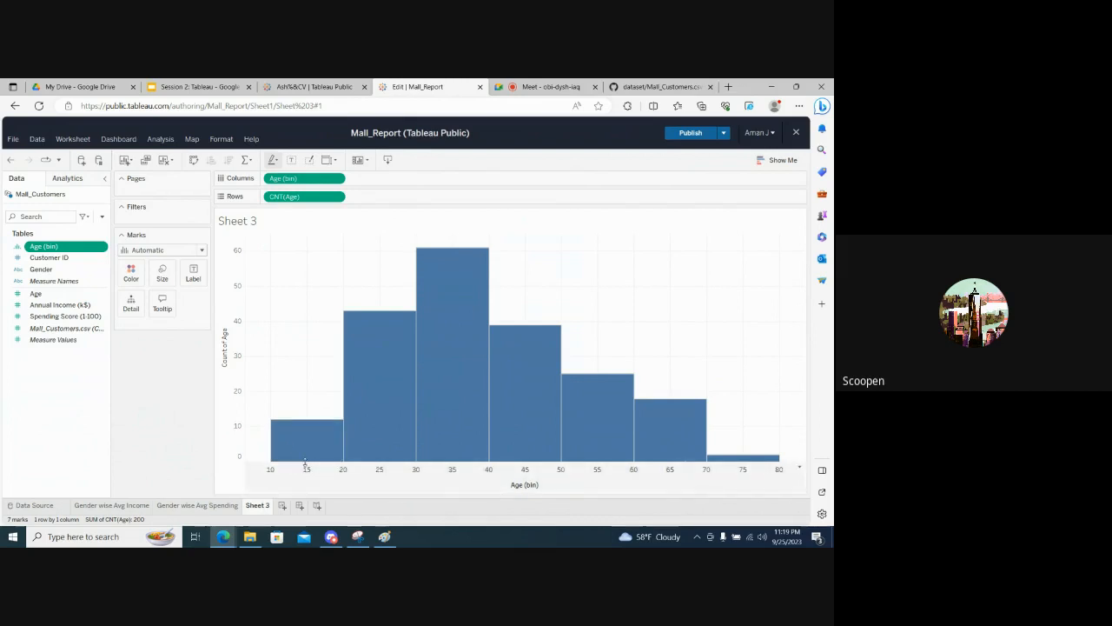
pyautogui.moveTo(442, 417)
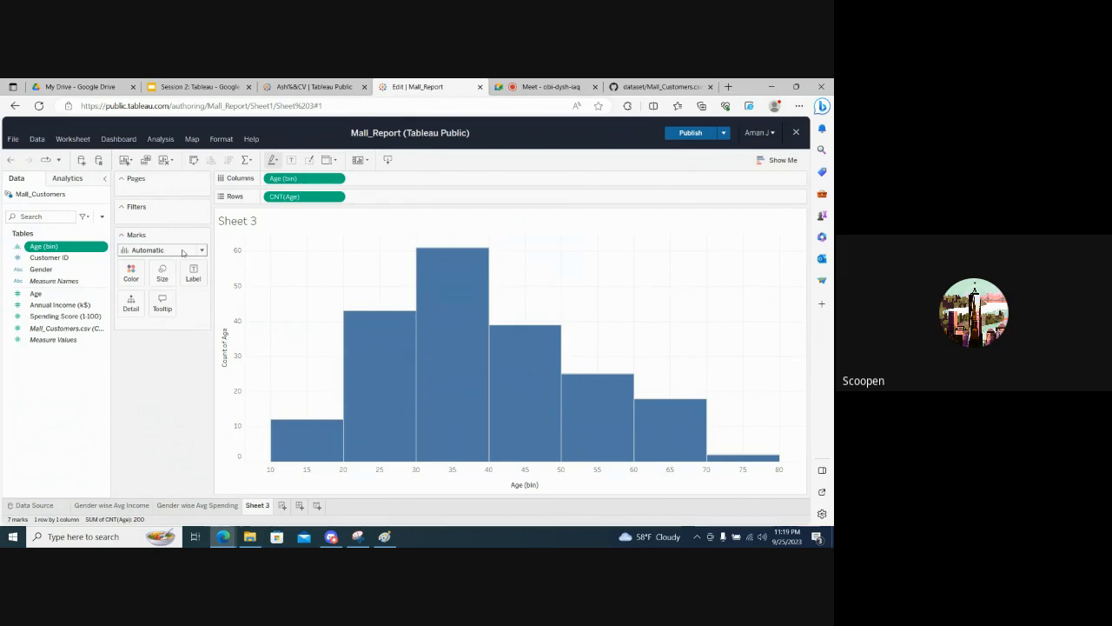
pyautogui.click(183, 252)
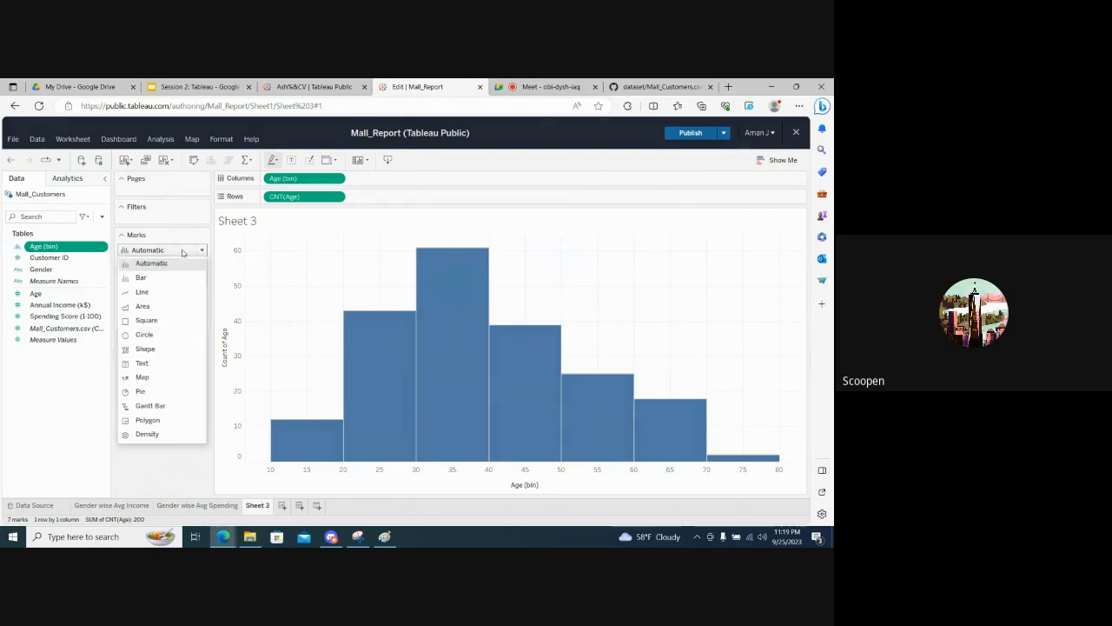
pyautogui.click(140, 278)
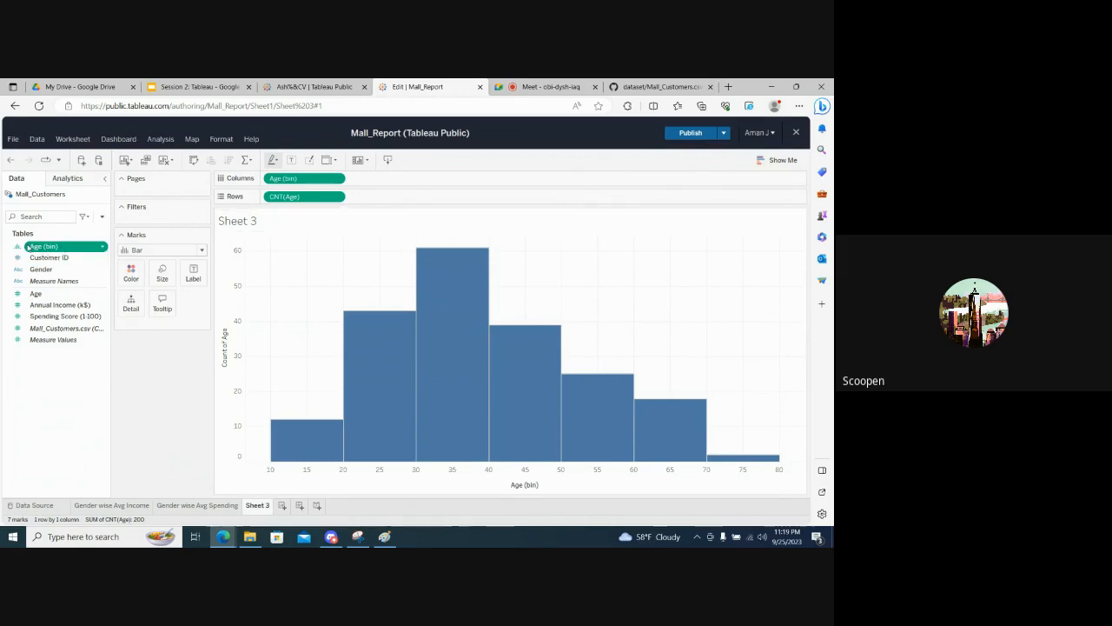
# - Color the age histogram bars by the Gender field
pyautogui.moveTo(367, 342)
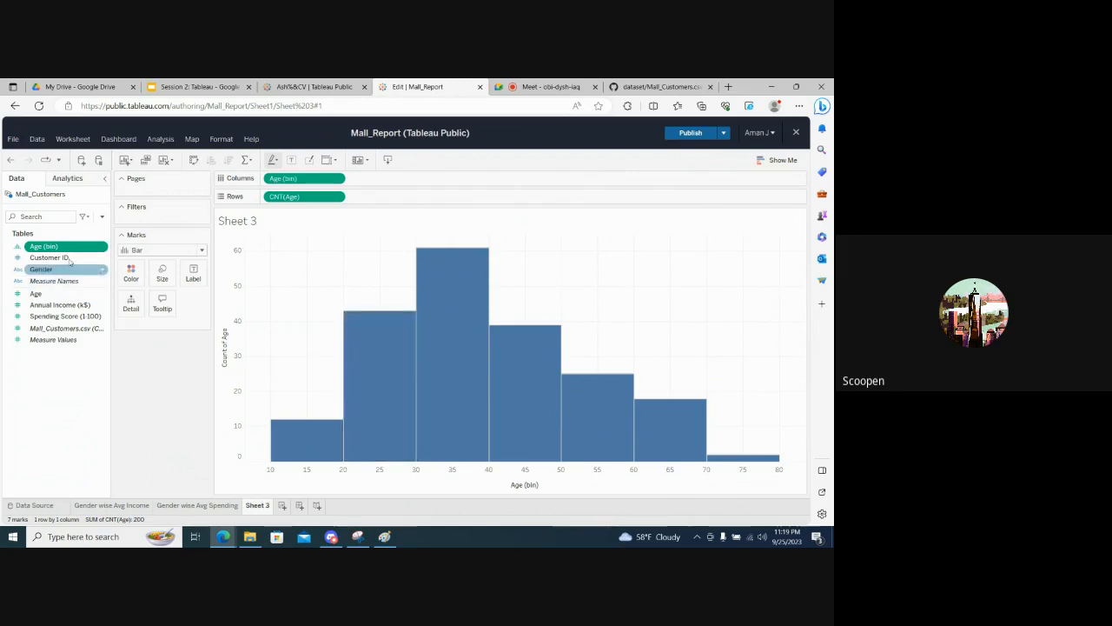
pyautogui.moveTo(348, 456)
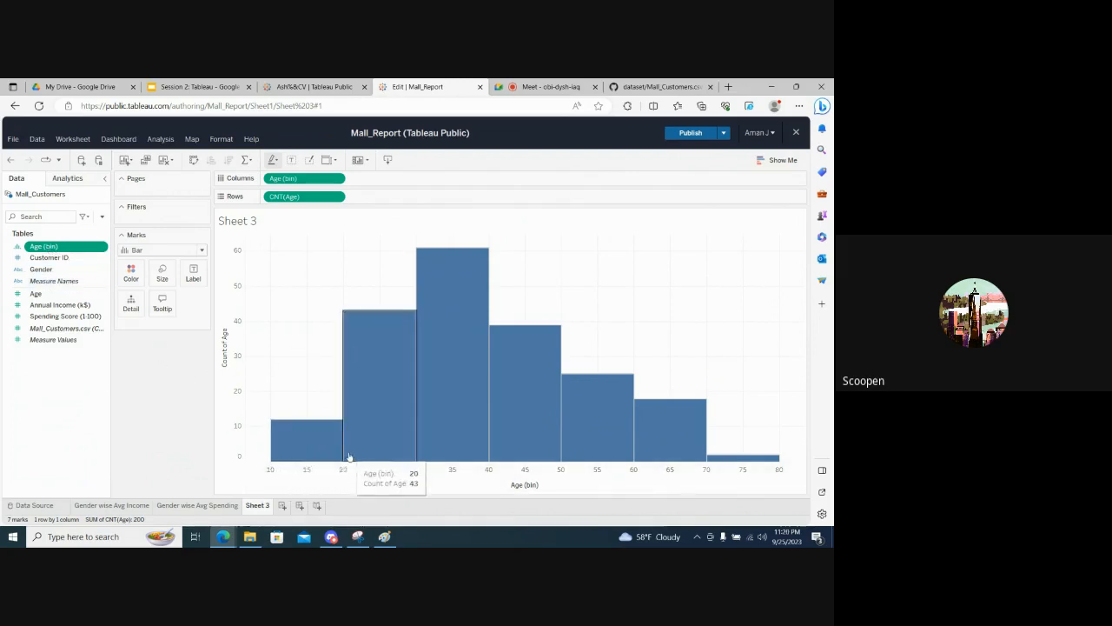
pyautogui.moveTo(487, 460)
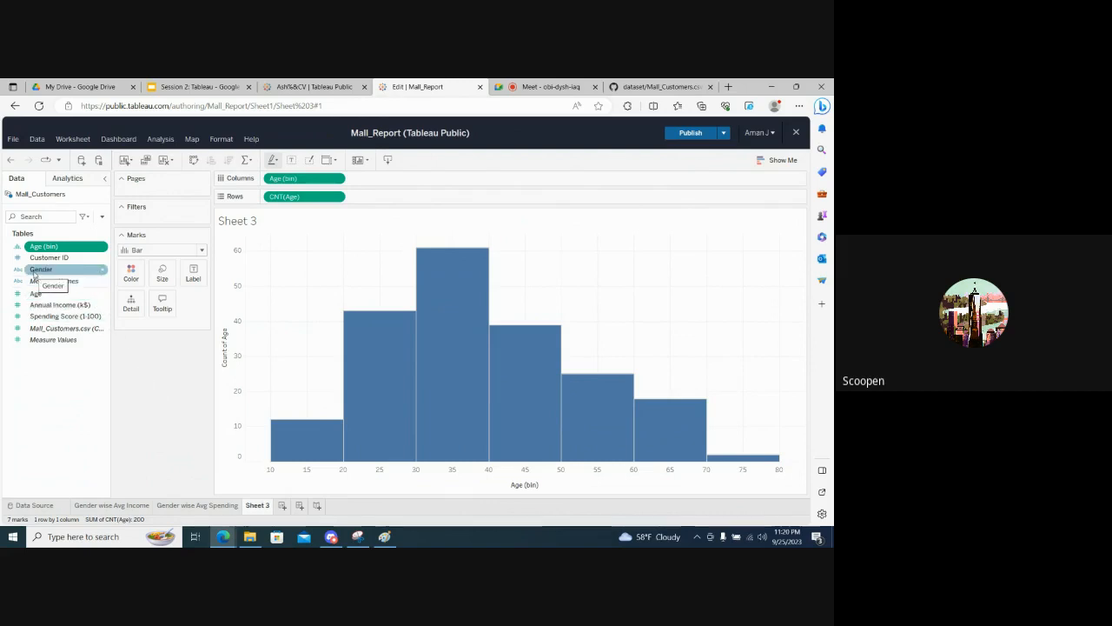
pyautogui.click(34, 273)
pyautogui.moveTo(35, 273); pyautogui.dragTo(156, 368)
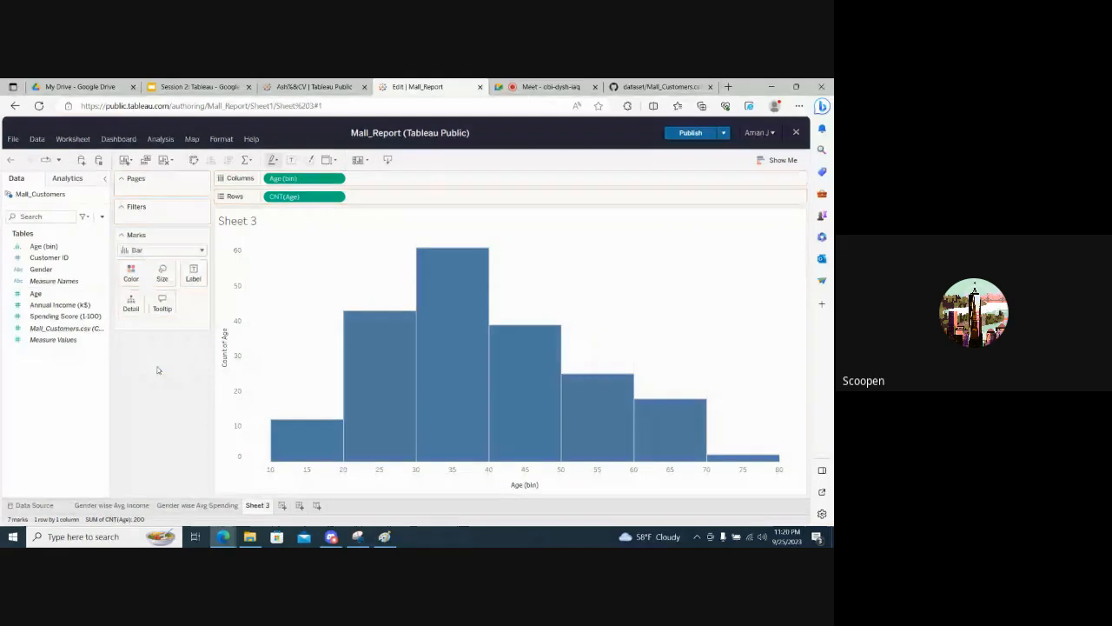
pyautogui.click(39, 272)
pyautogui.moveTo(38, 271); pyautogui.dragTo(133, 275)
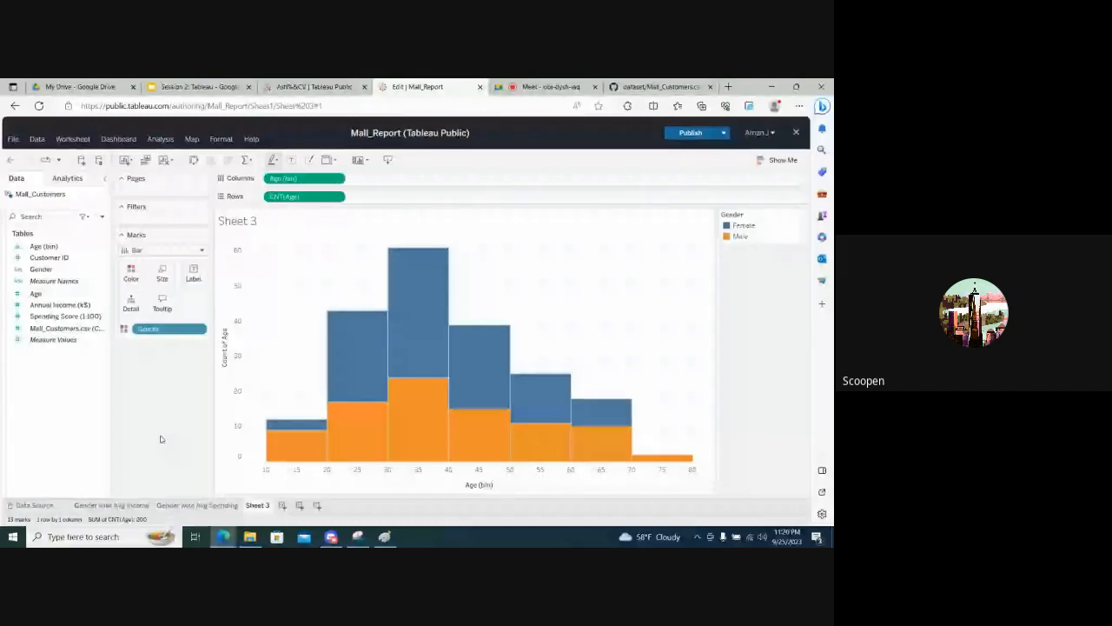
pyautogui.moveTo(148, 328); pyautogui.dragTo(132, 275)
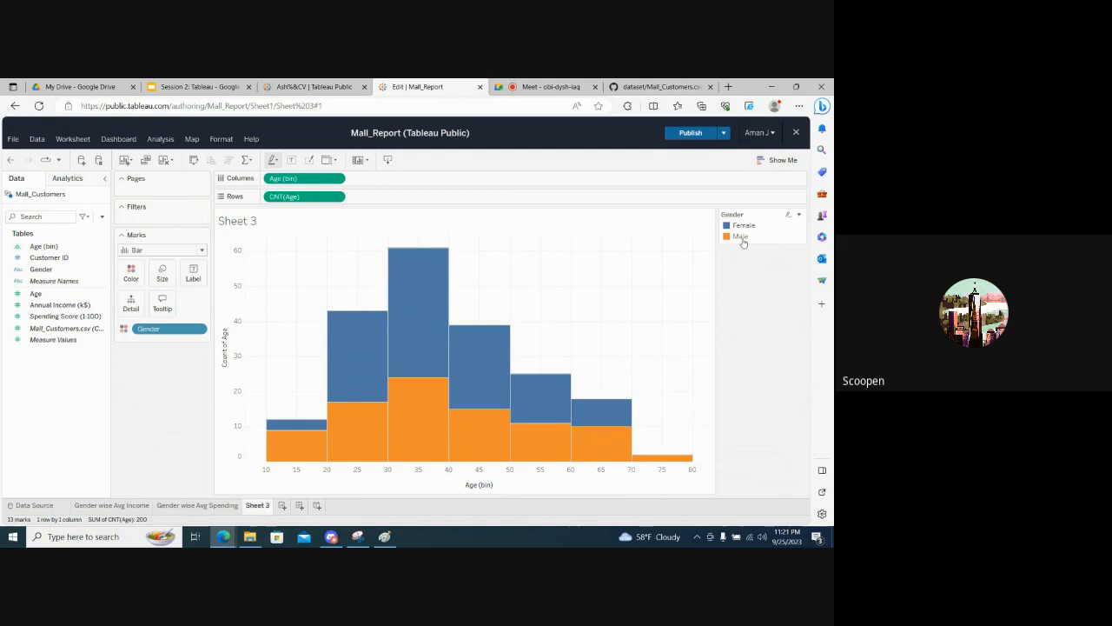
# - Check the Google Meet call, return to Tableau, and remove Gender from the histogram's color encoding
pyautogui.click(552, 81)
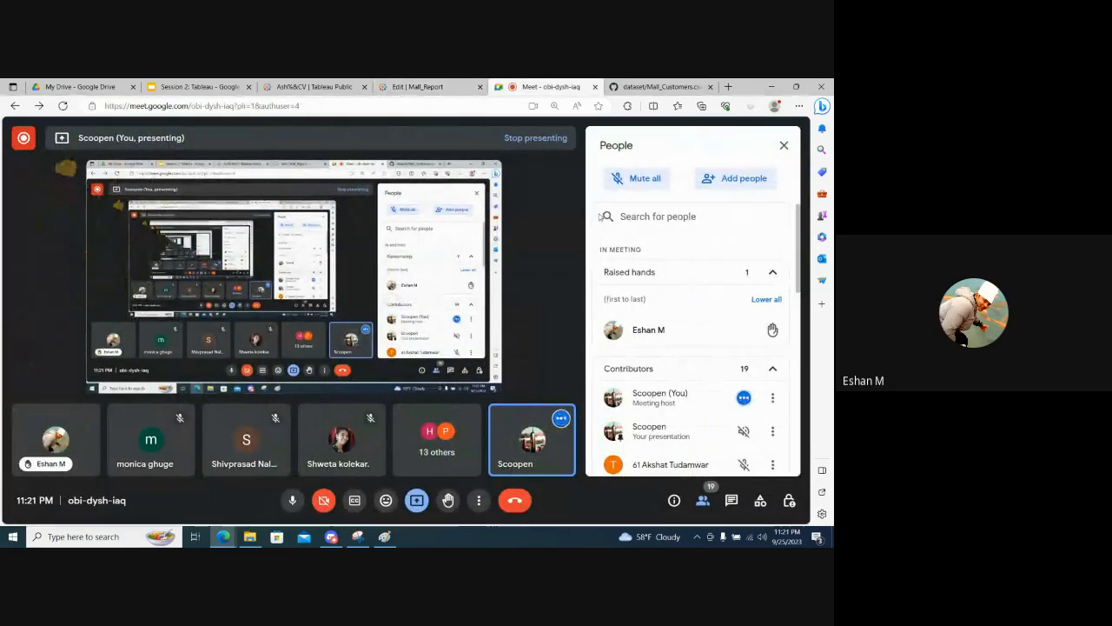
pyautogui.click(426, 87)
pyautogui.moveTo(142, 332); pyautogui.dragTo(154, 386)
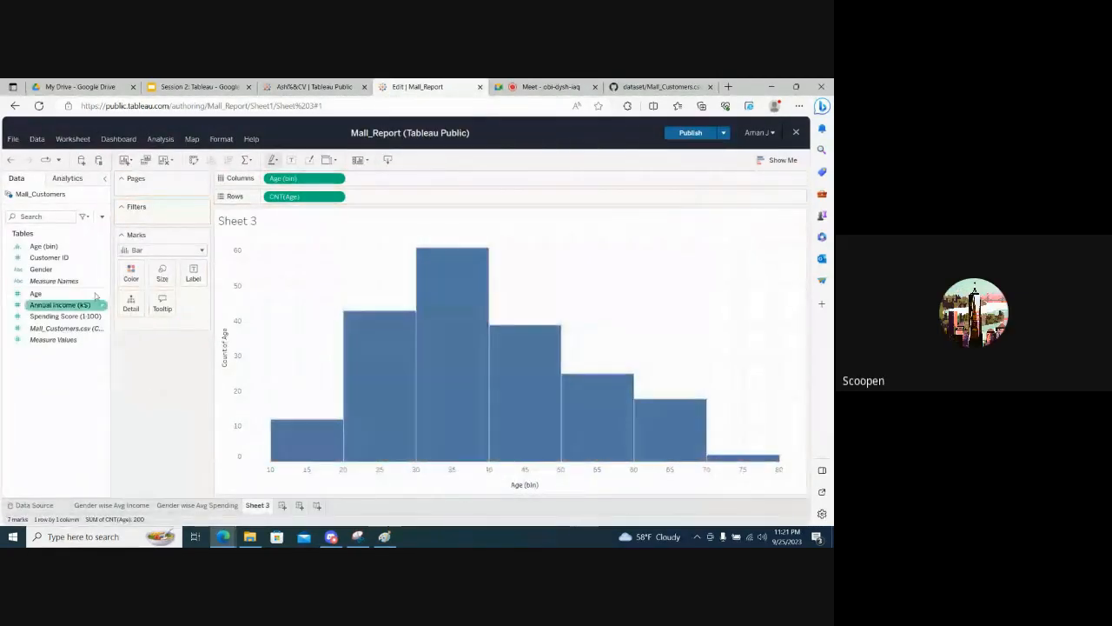
# - Review the bin size in the Age (bin) field's edit settings and close them without changes
pyautogui.click(103, 247)
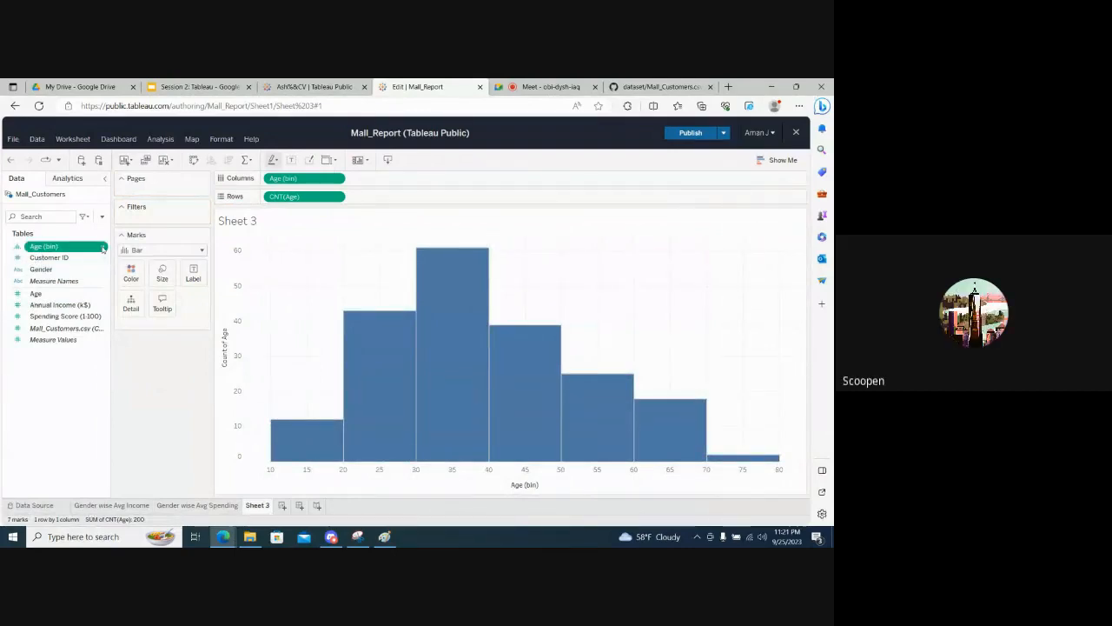
pyautogui.click(103, 247)
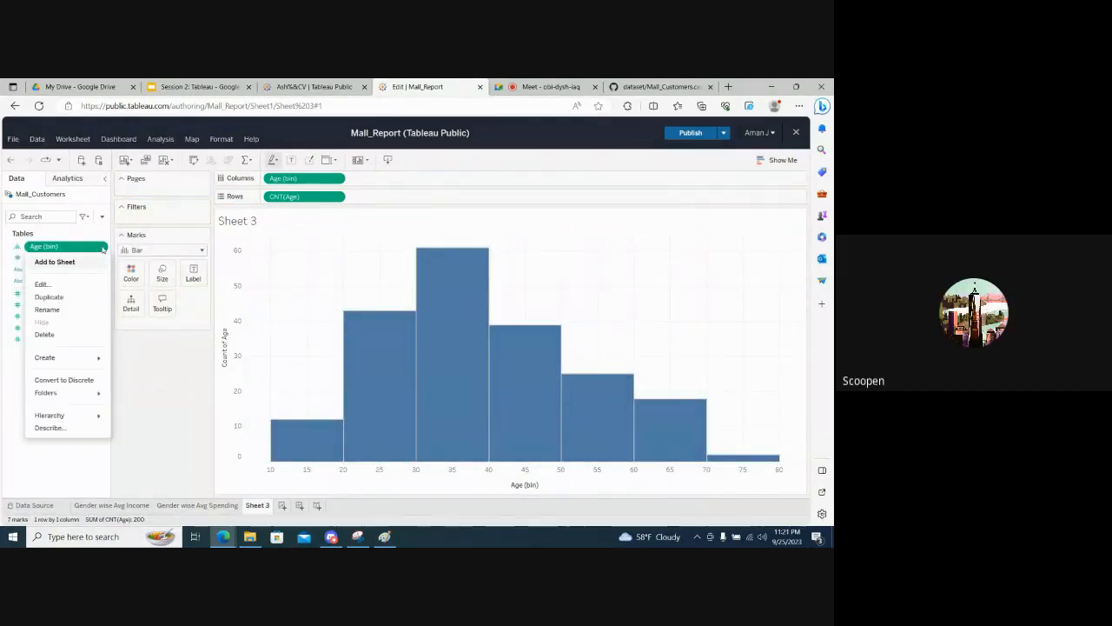
pyautogui.click(40, 285)
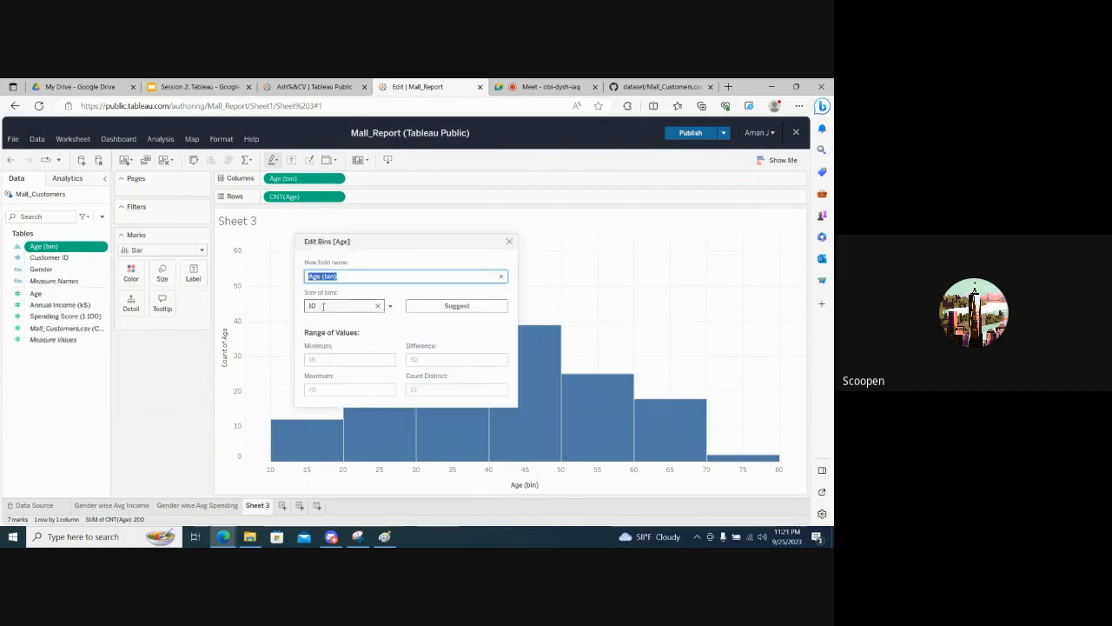
pyautogui.click(322, 308)
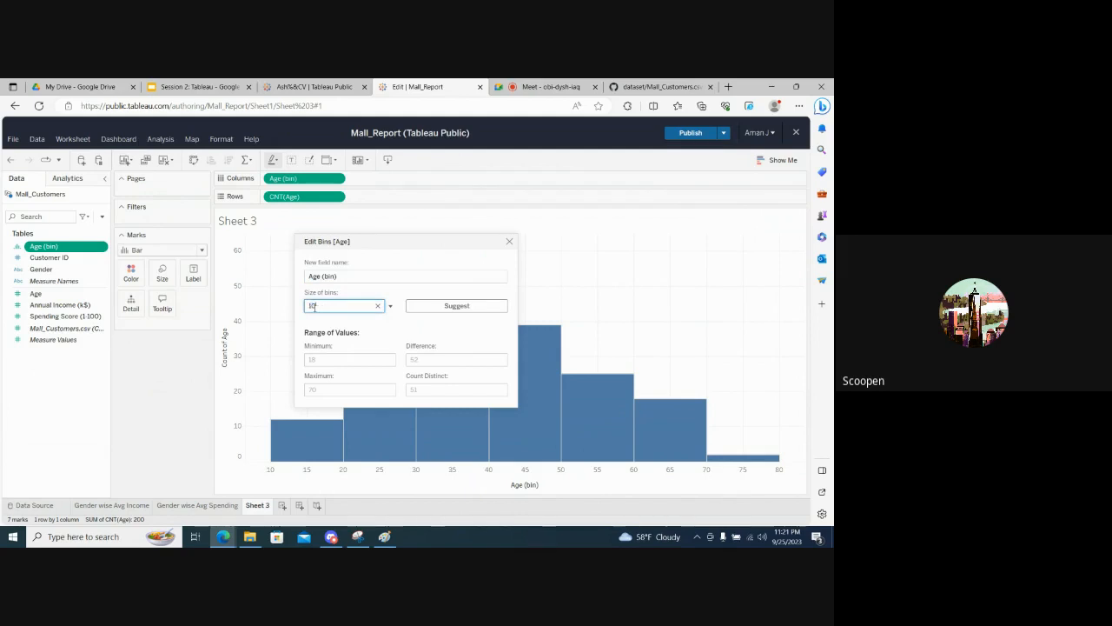
pyautogui.click(331, 307)
pyautogui.click(354, 334)
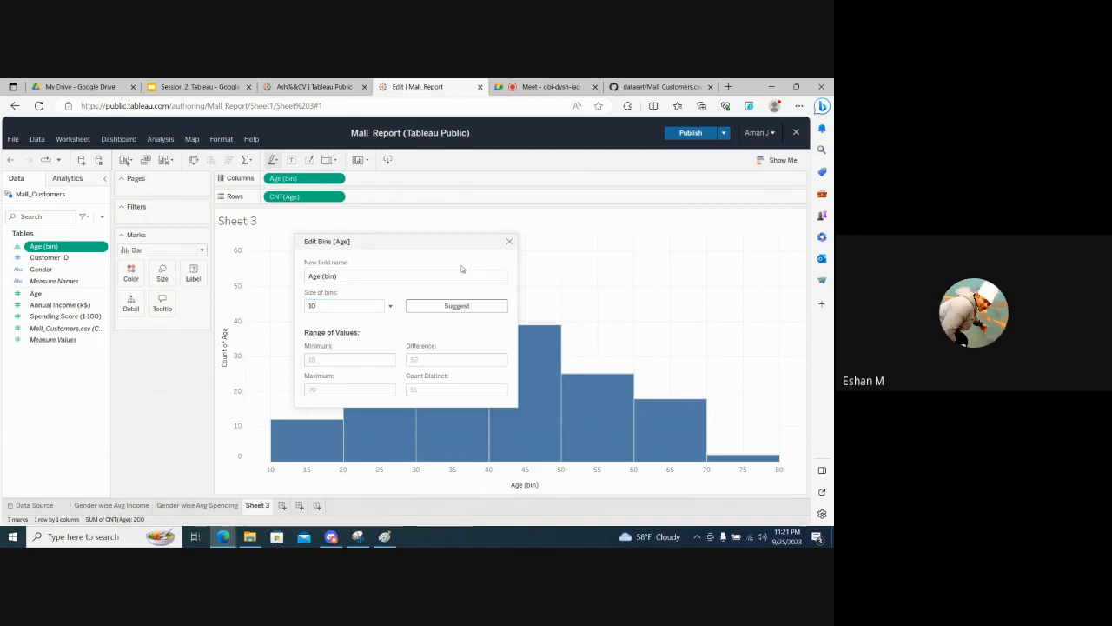
pyautogui.click(509, 241)
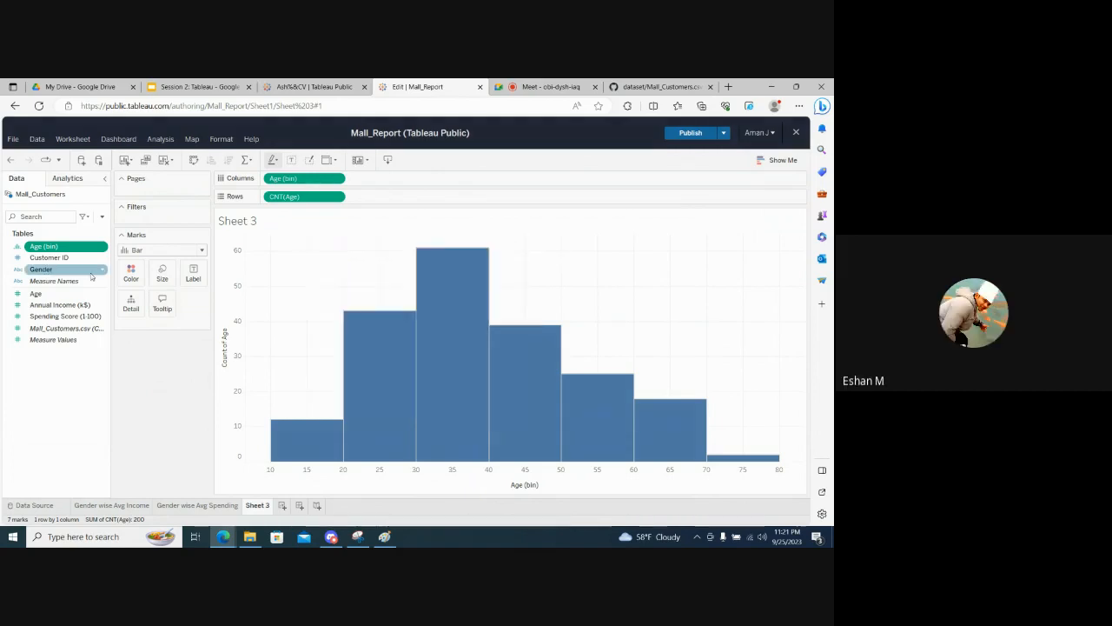
# - Split the age histogram bars by Gender using color and examine the female and male counts in several bins
pyautogui.moveTo(30, 270); pyautogui.dragTo(131, 278)
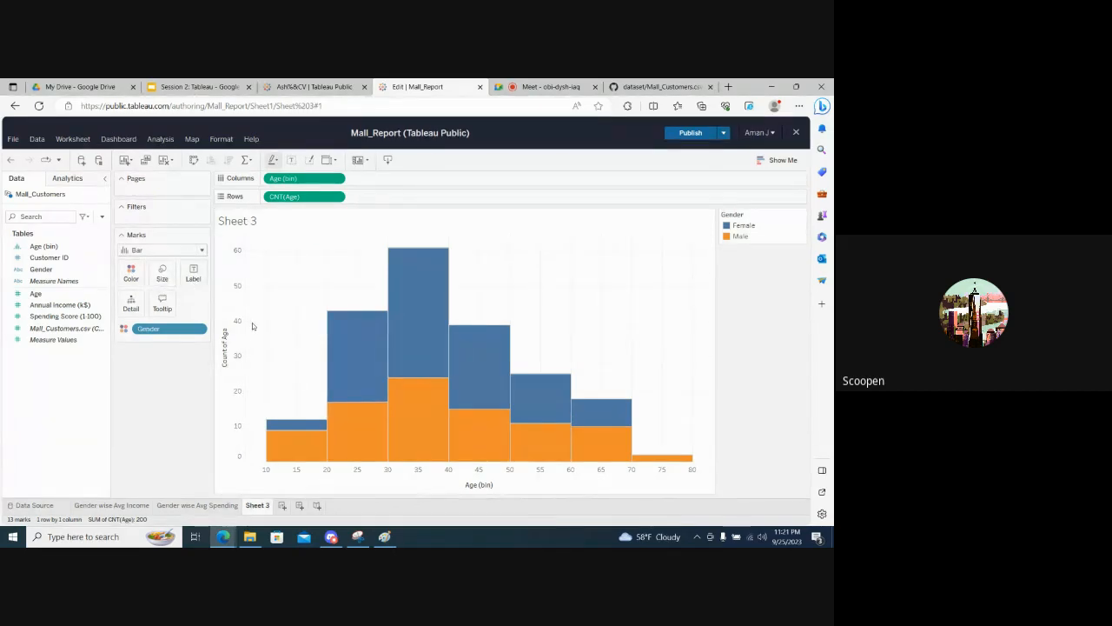
pyautogui.moveTo(335, 369)
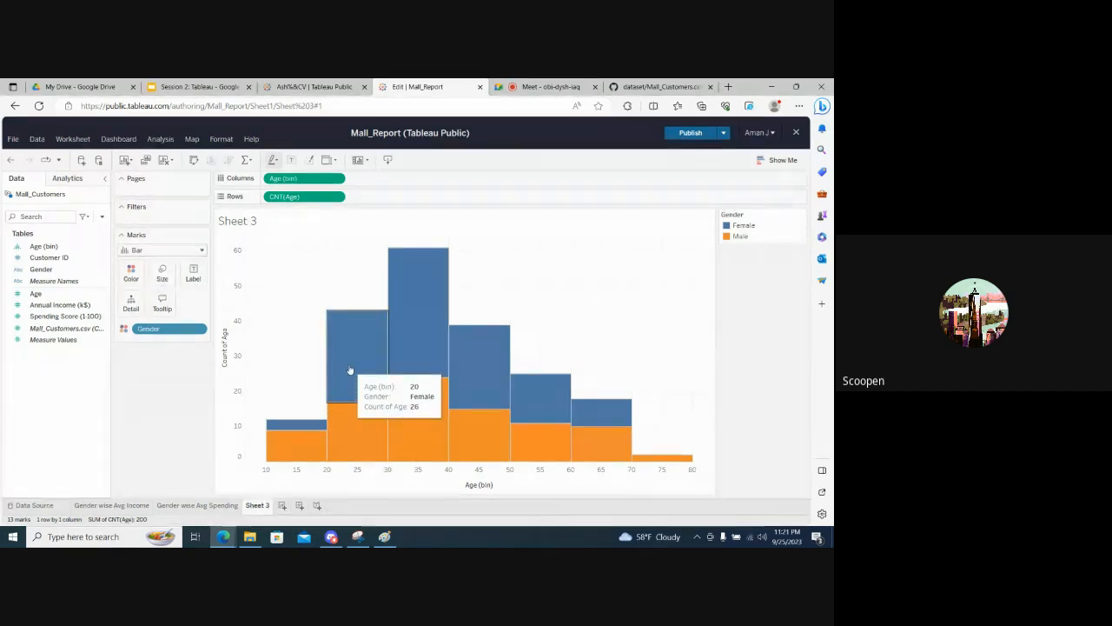
pyautogui.moveTo(274, 425)
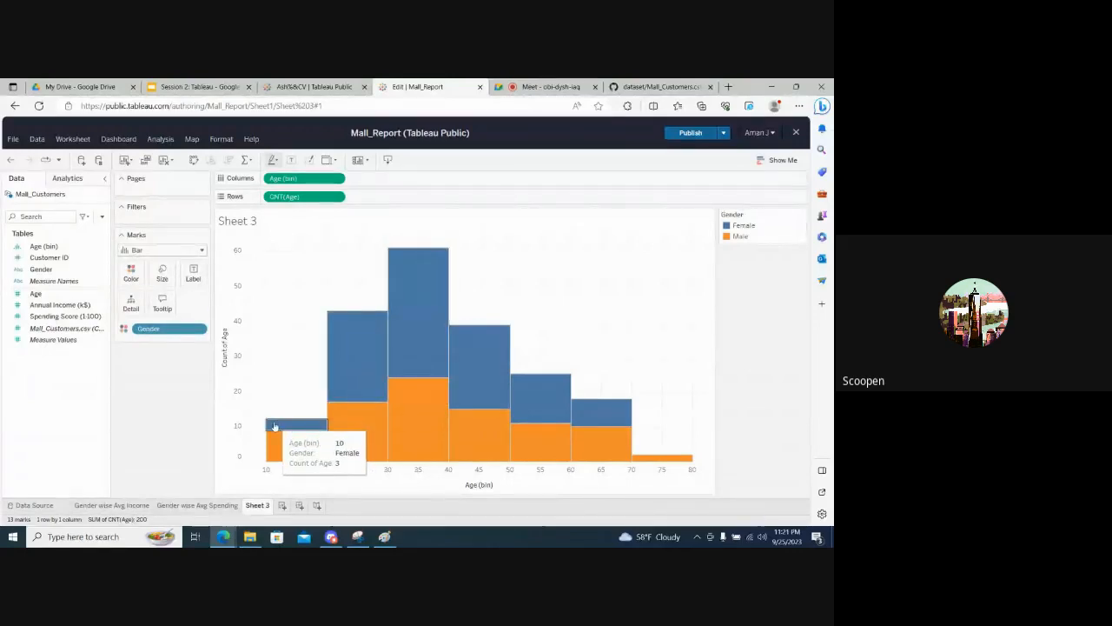
pyautogui.moveTo(276, 453)
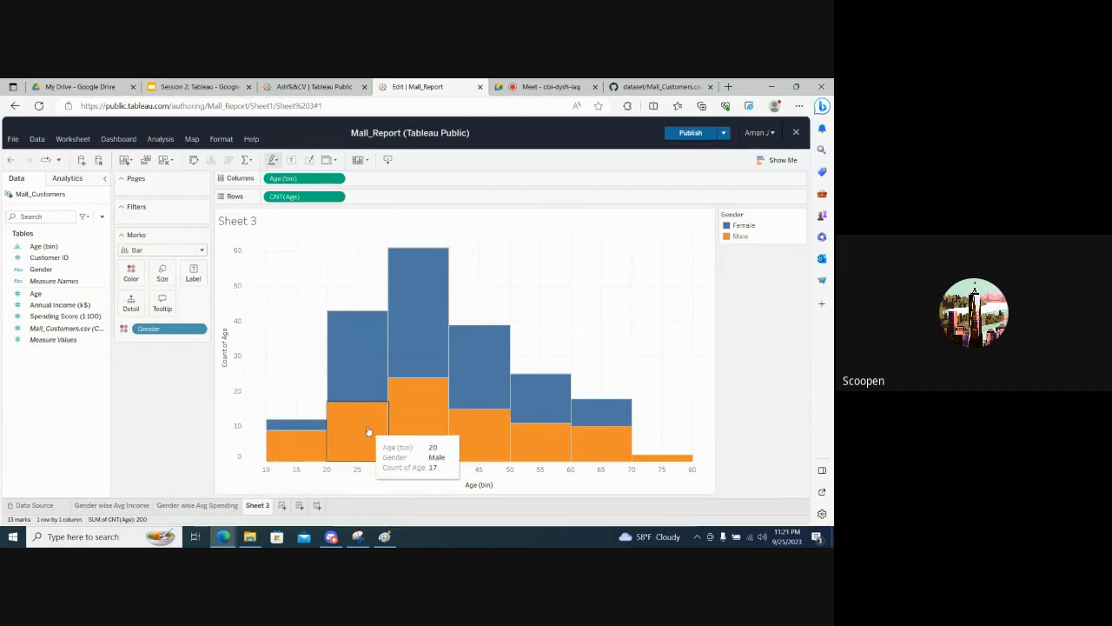
pyautogui.moveTo(503, 442)
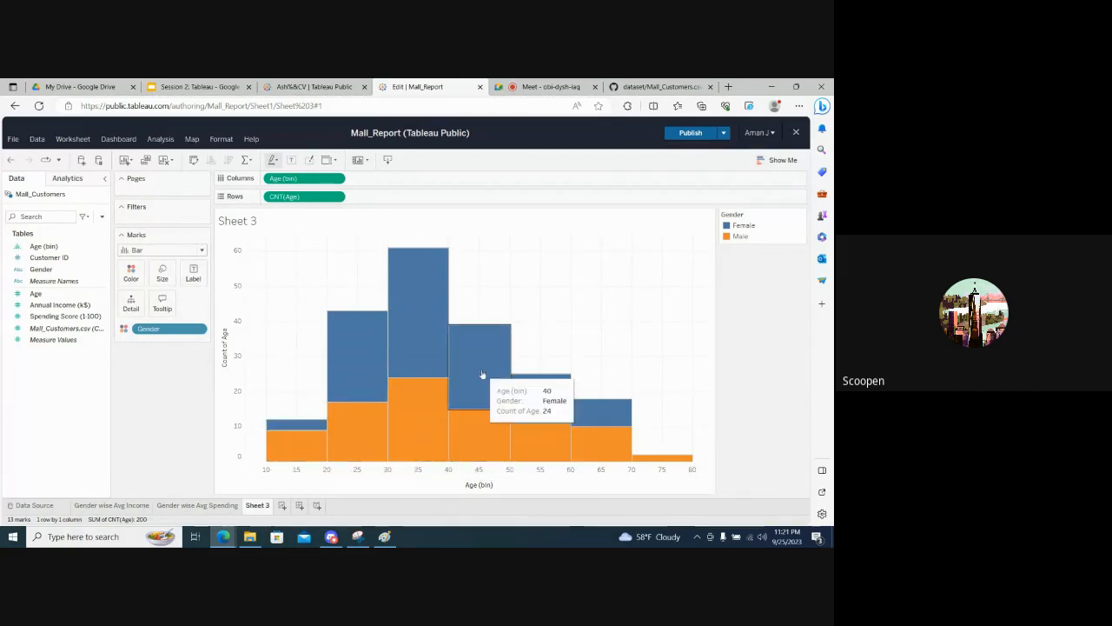
pyautogui.moveTo(531, 399)
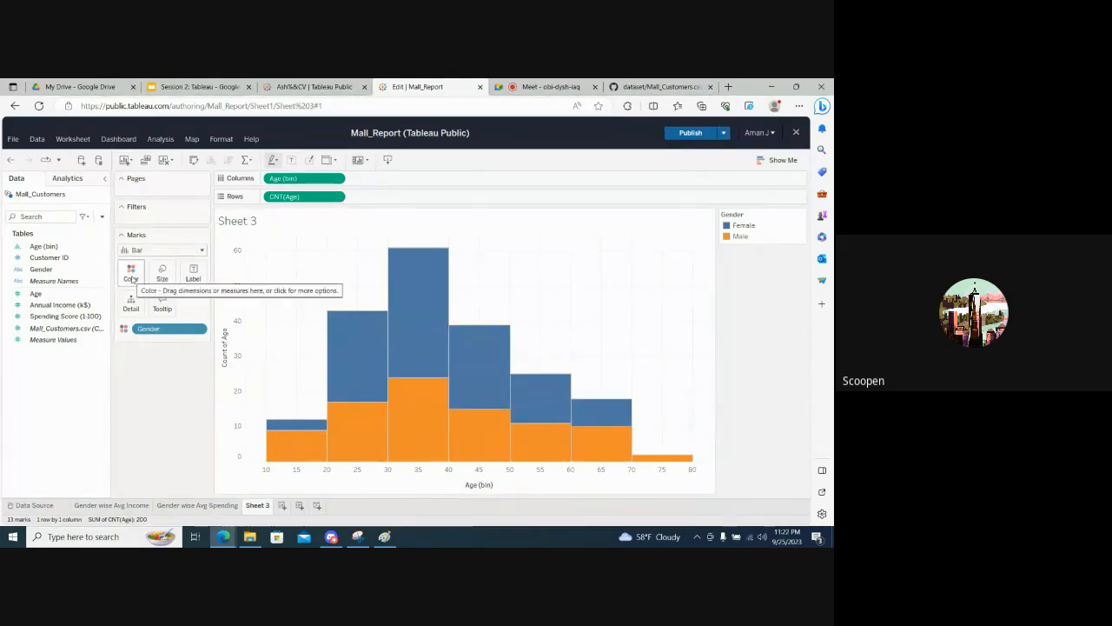
# - Review the color palette options for Gender's Female item, close them without changes, and inspect the histogram
pyautogui.click(130, 278)
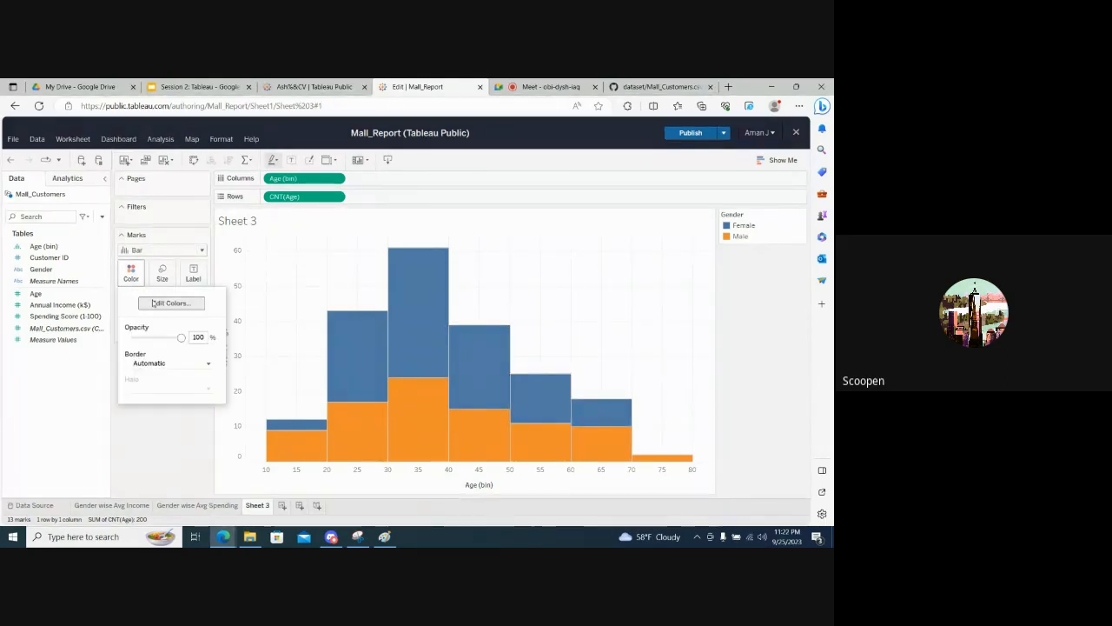
pyautogui.click(158, 306)
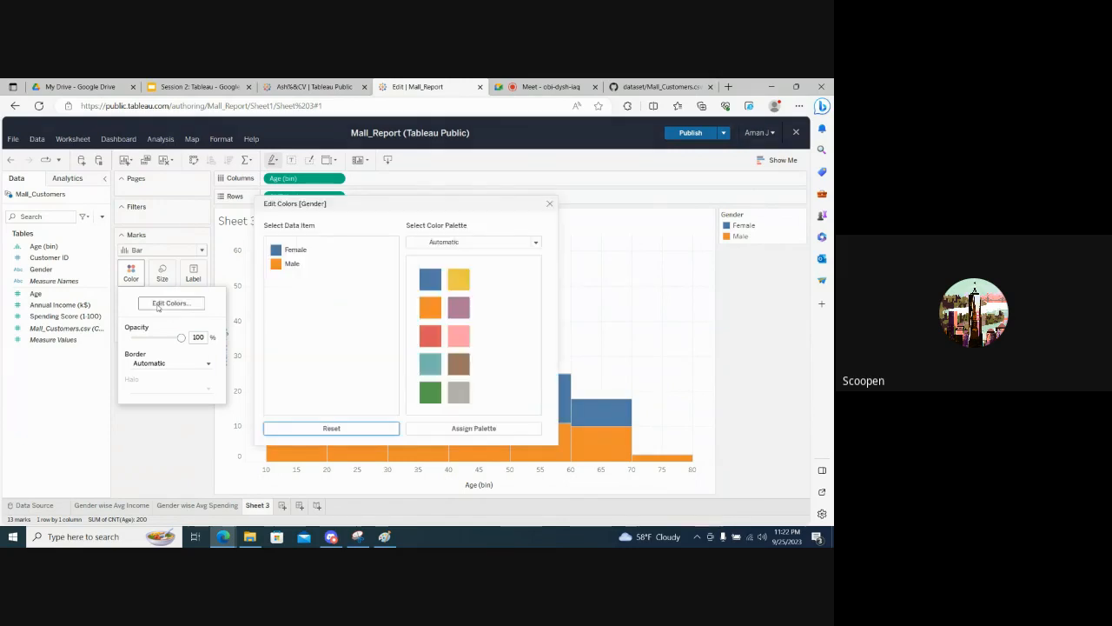
pyautogui.click(281, 251)
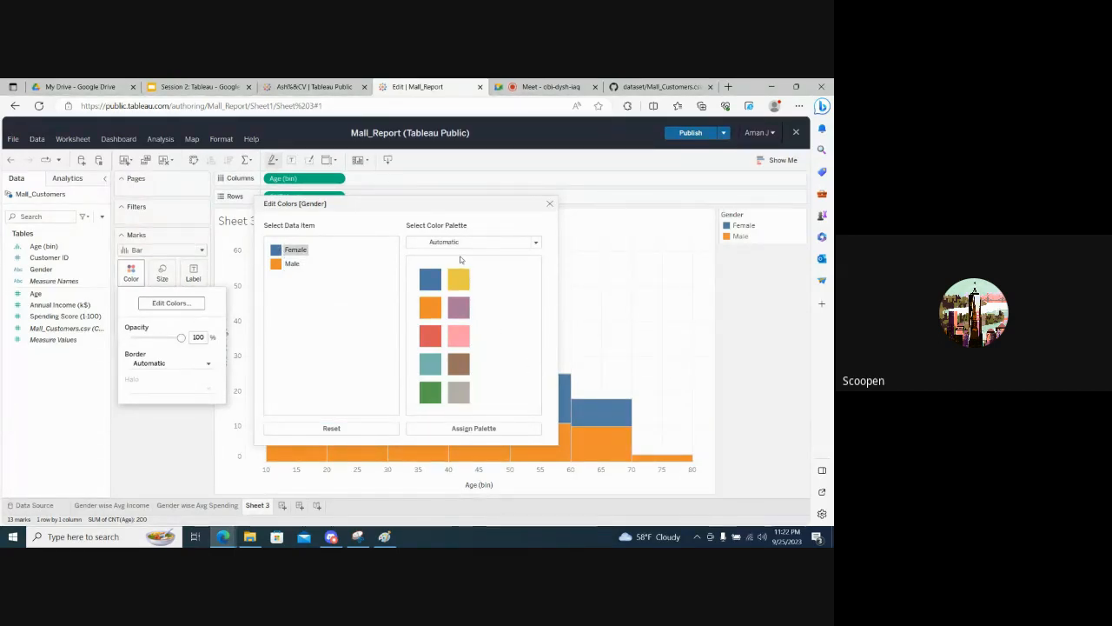
pyautogui.click(549, 205)
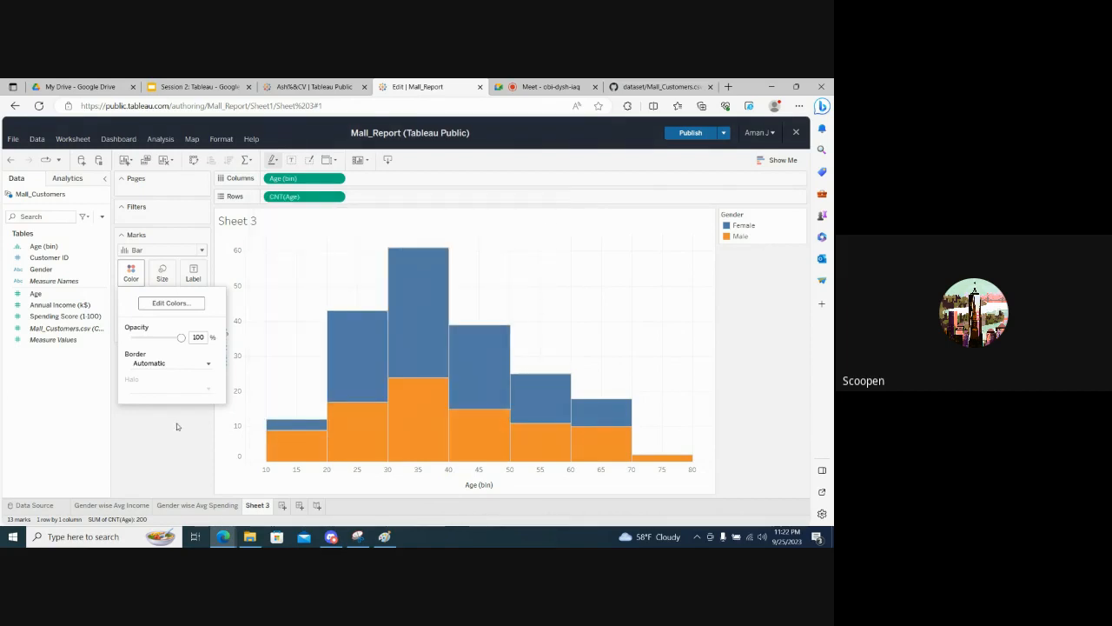
pyautogui.click(163, 447)
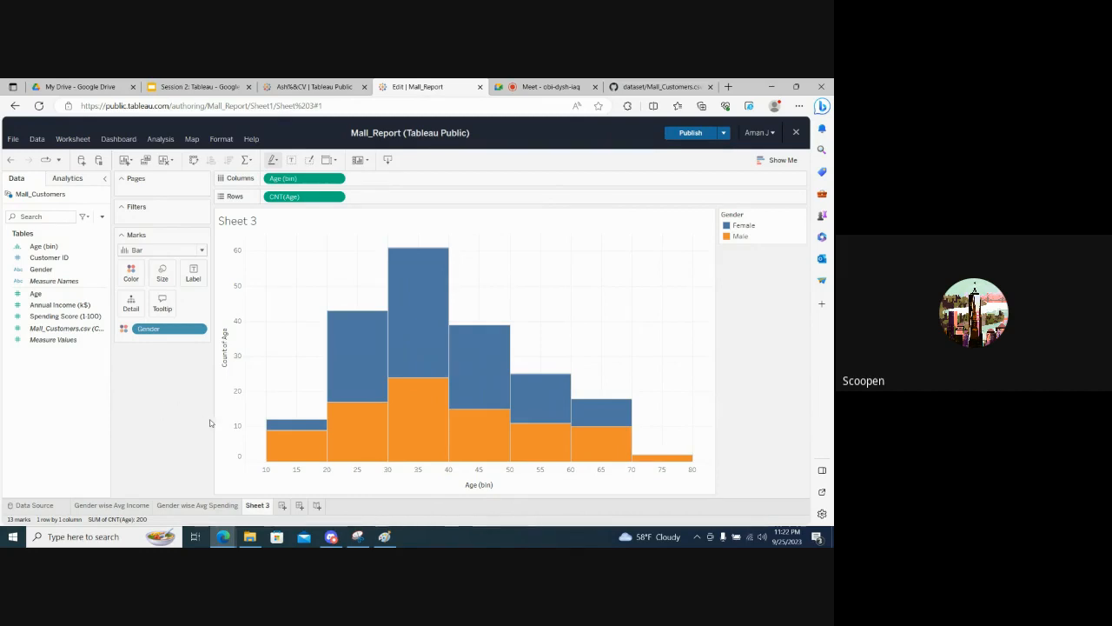
pyautogui.moveTo(279, 427)
pyautogui.moveTo(346, 343)
pyautogui.click(59, 304)
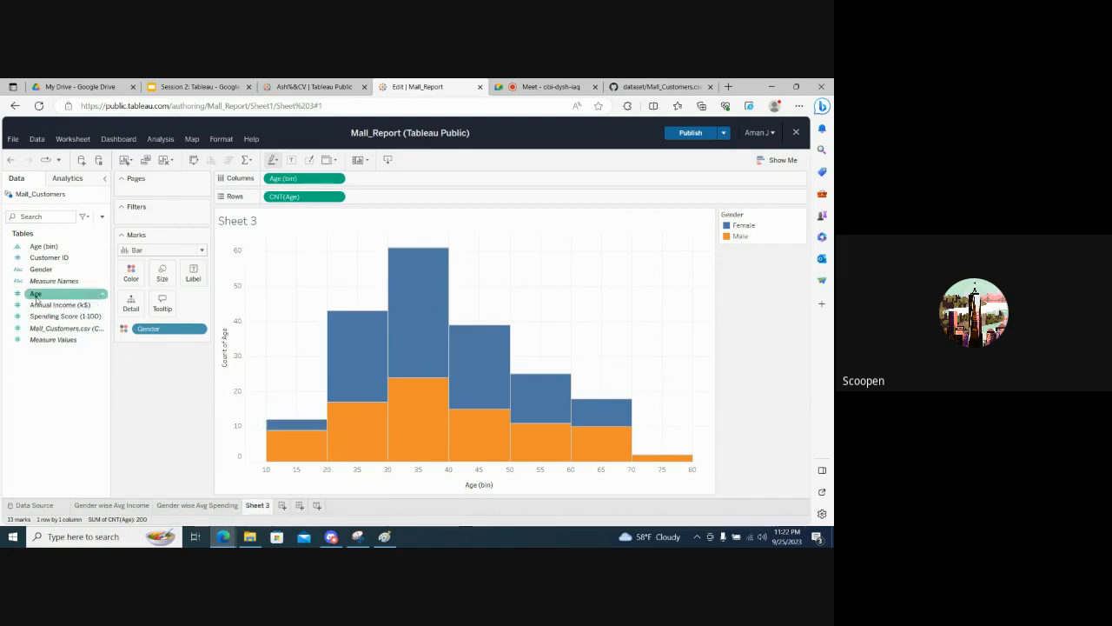
pyautogui.moveTo(37, 293); pyautogui.dragTo(194, 275)
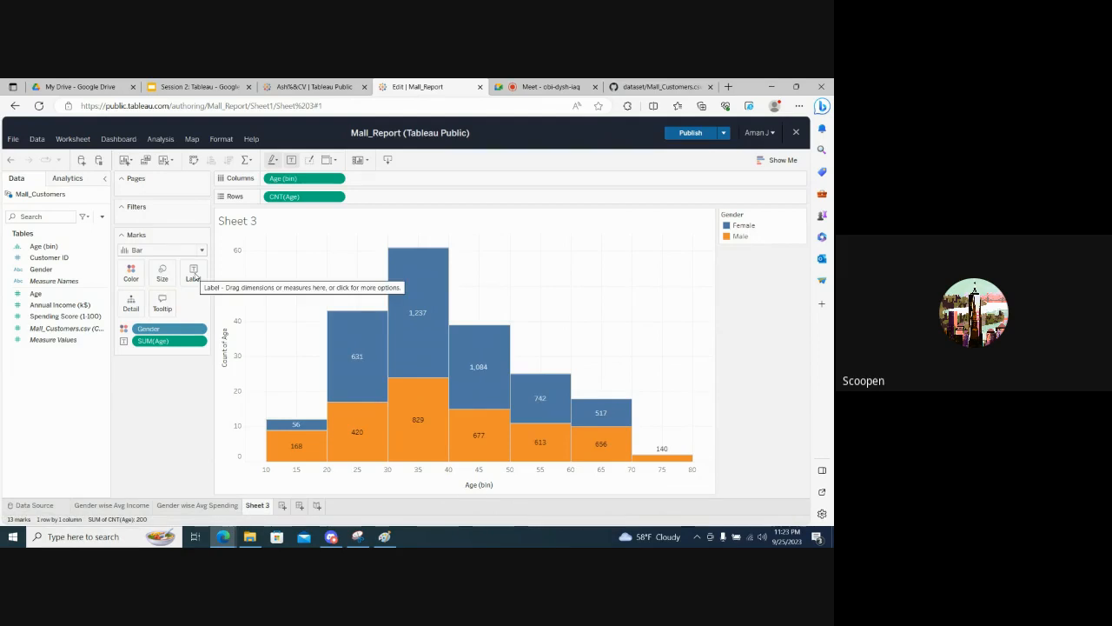
pyautogui.moveTo(170, 341); pyautogui.dragTo(153, 400)
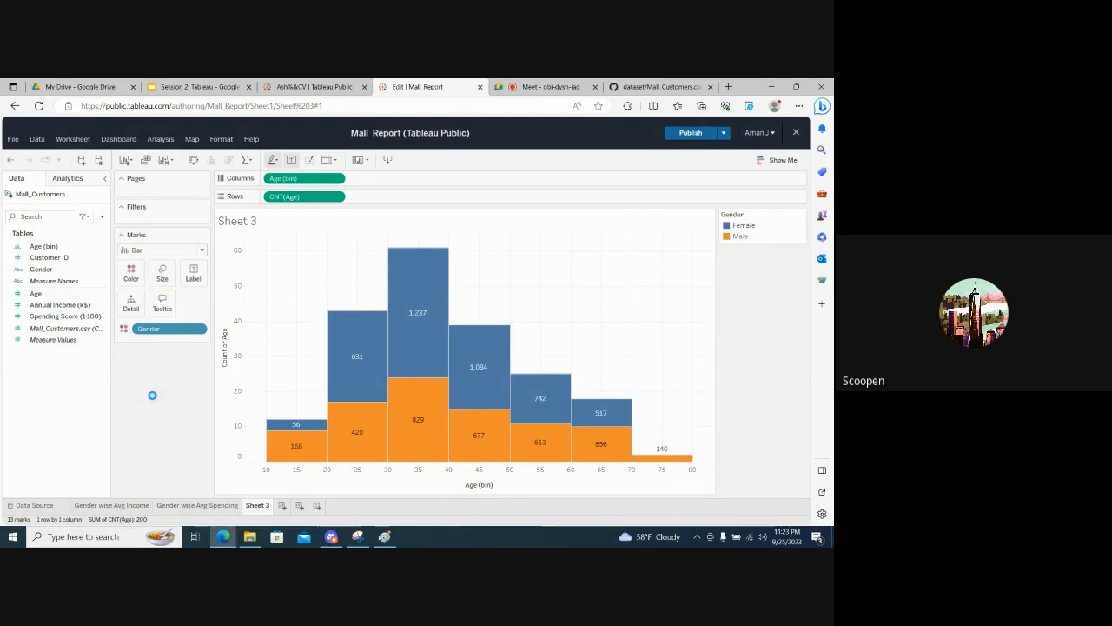
# - Try labelling the histogram bars with the count of Age, and remove that label from the marks
pyautogui.click(36, 294)
pyautogui.moveTo(35, 295); pyautogui.dragTo(197, 274)
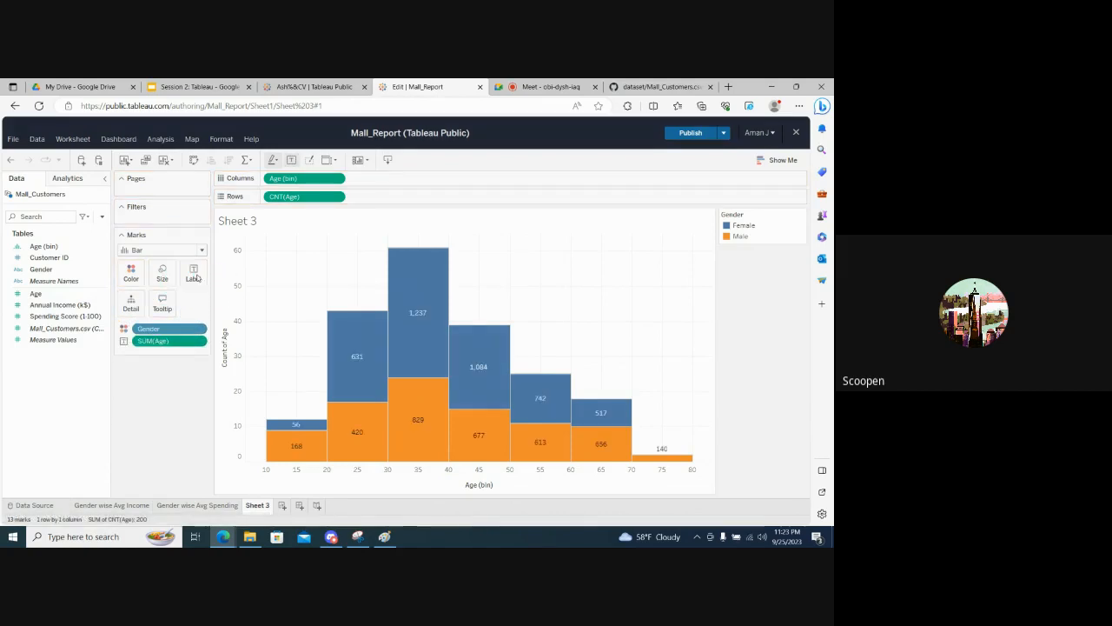
pyautogui.click(202, 341)
pyautogui.moveTo(210, 247)
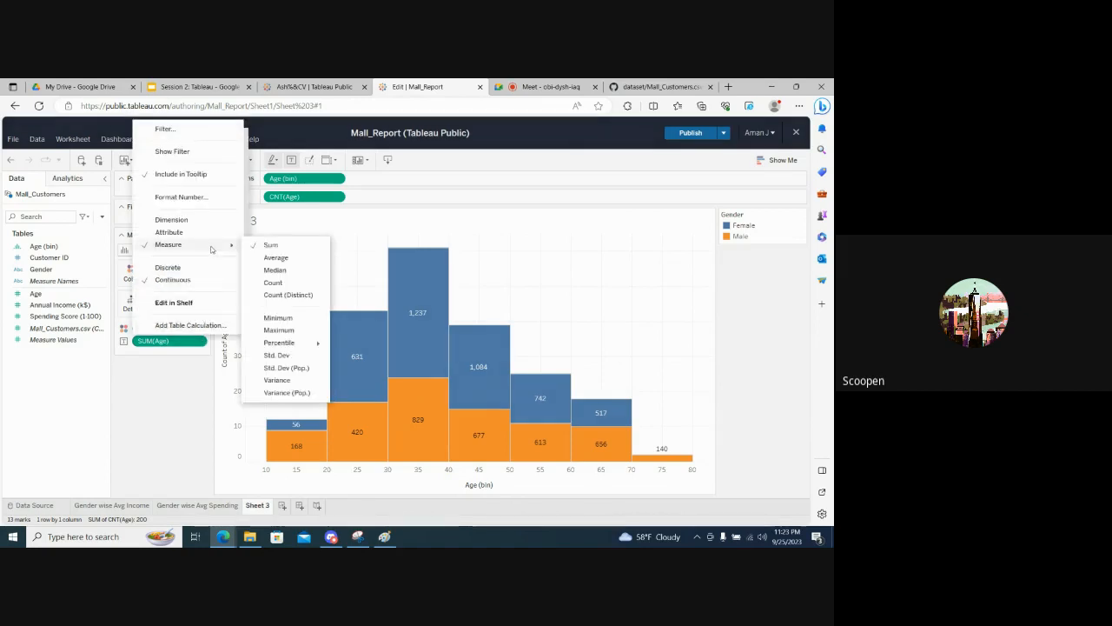
pyautogui.click(273, 282)
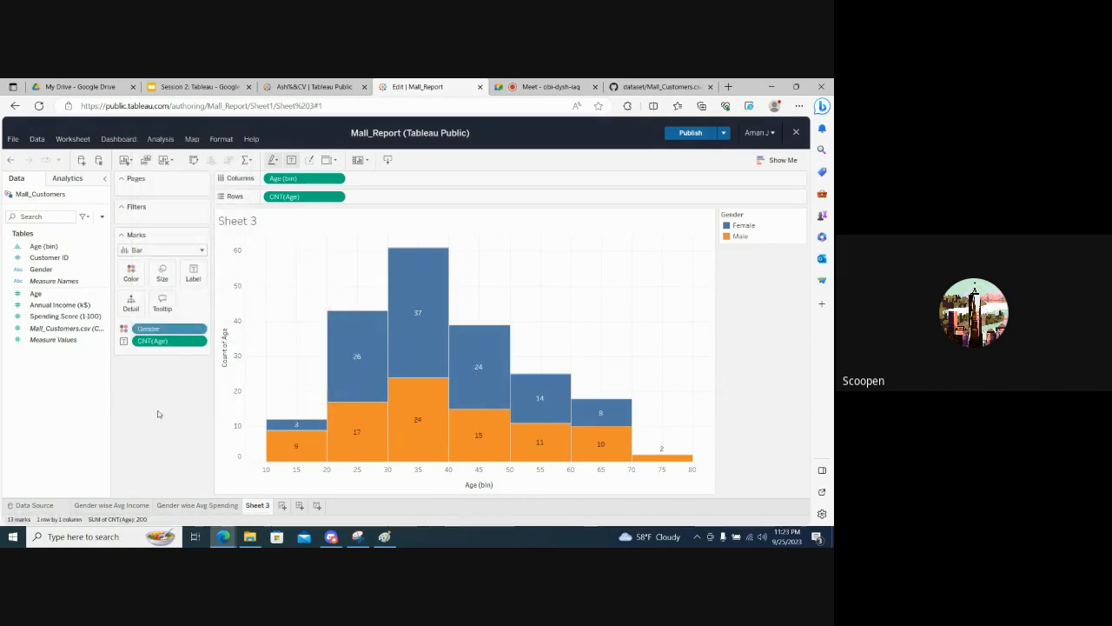
pyautogui.moveTo(299, 460)
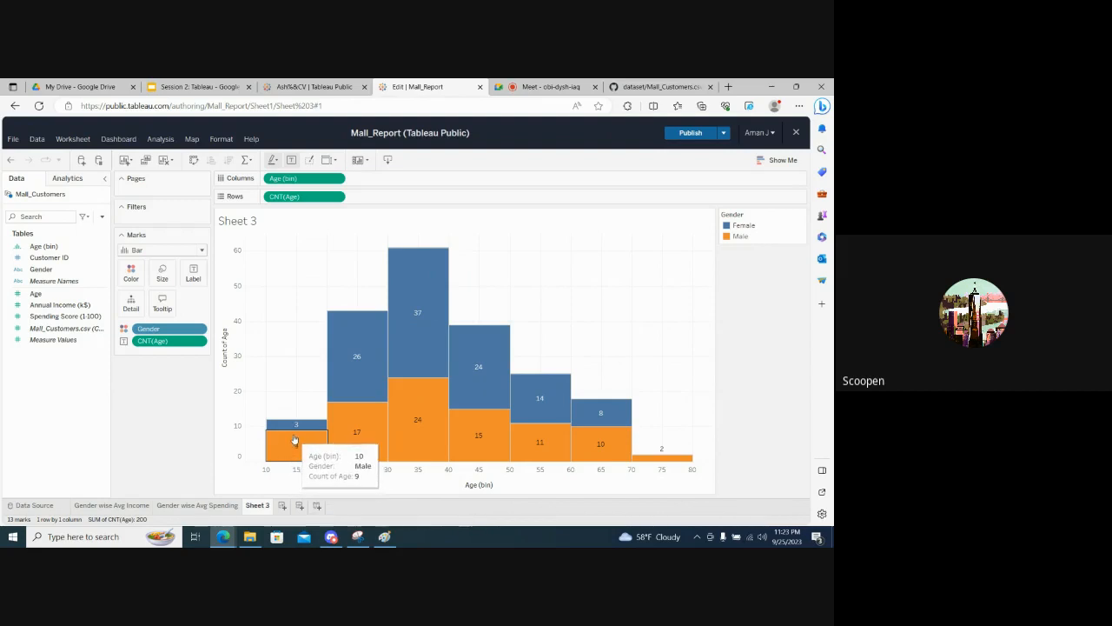
pyautogui.moveTo(293, 428)
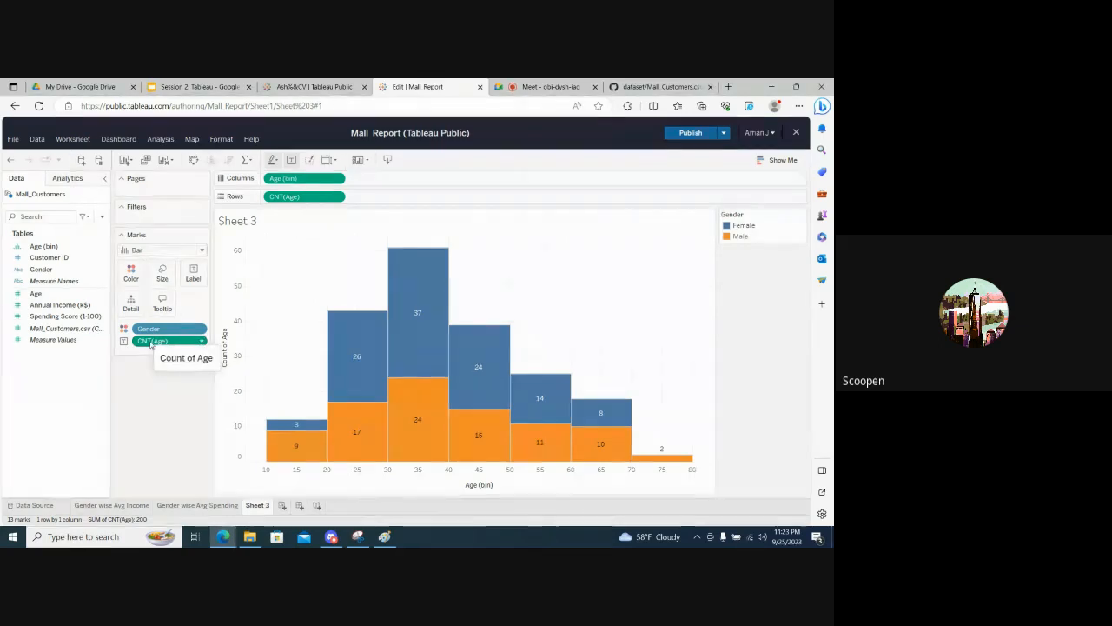
pyautogui.moveTo(151, 342); pyautogui.dragTo(148, 396)
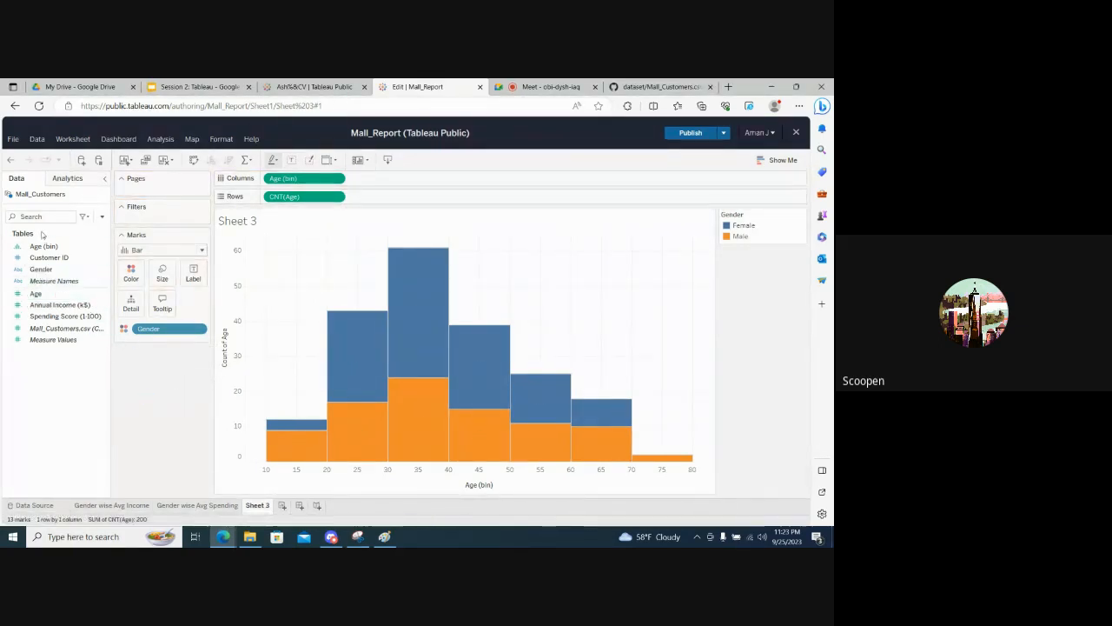
# - Label the gender-split histogram bars with Age, aggregated as Count
pyautogui.click(36, 295)
pyautogui.moveTo(36, 296); pyautogui.dragTo(194, 276)
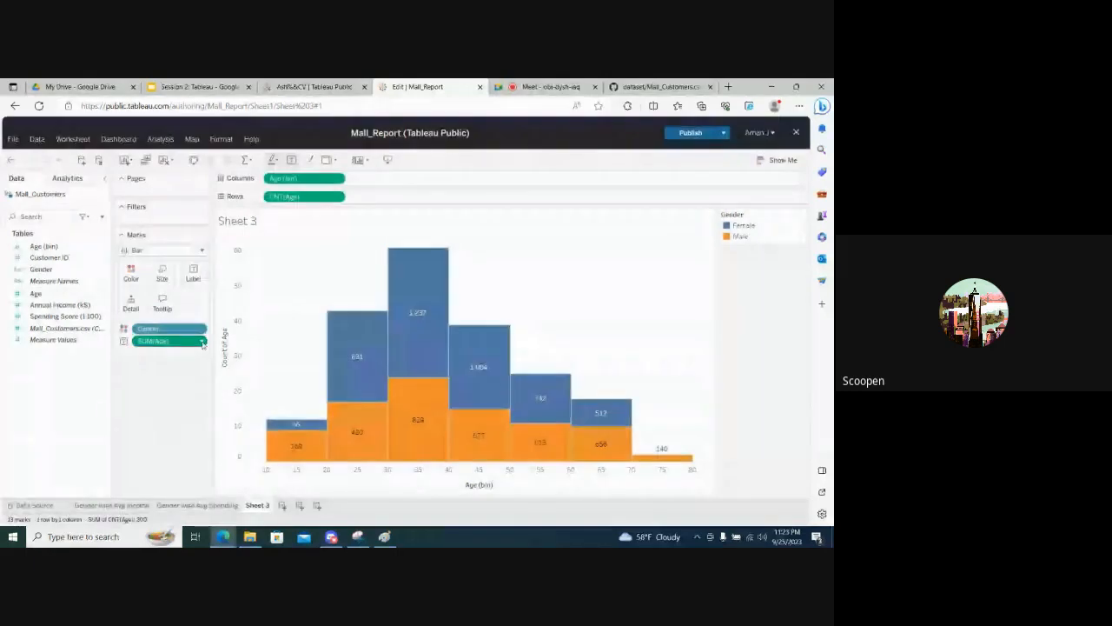
pyautogui.click(202, 342)
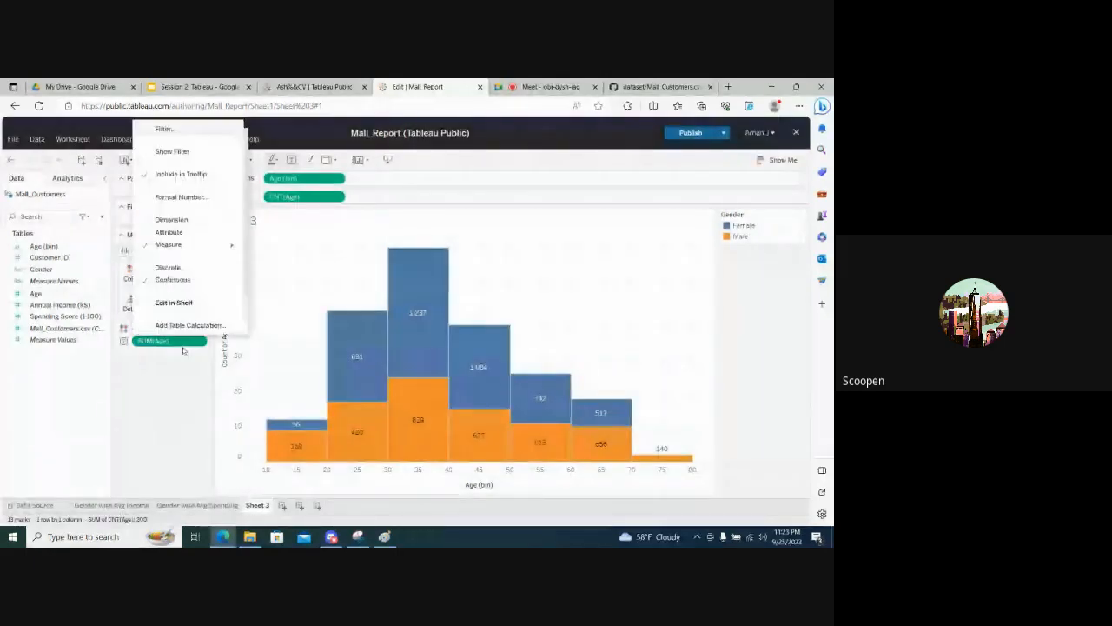
pyautogui.click(160, 343)
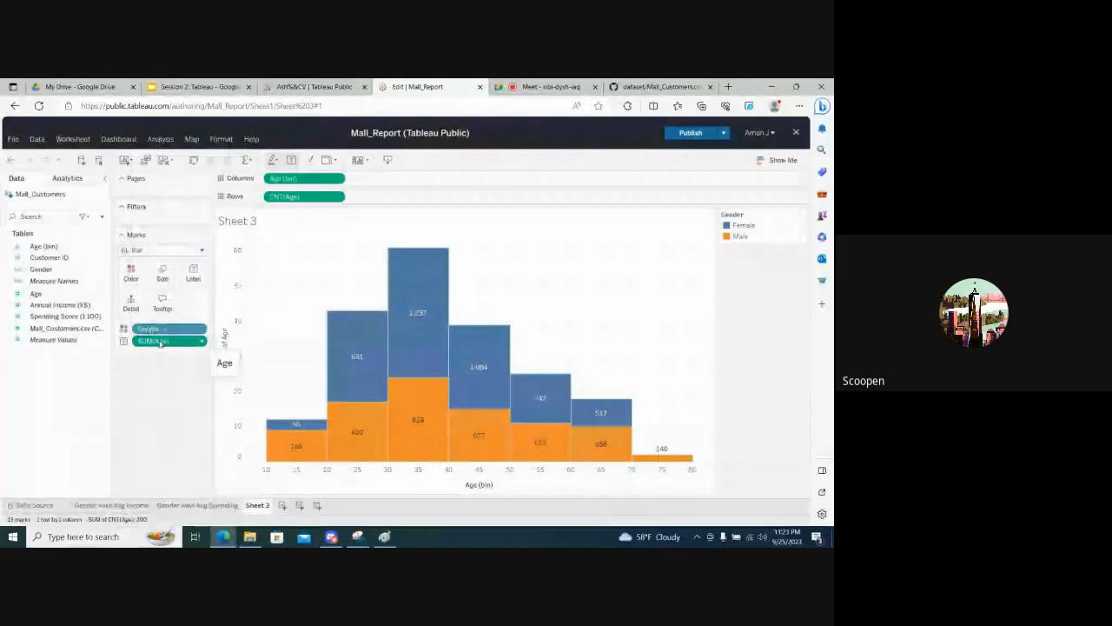
pyautogui.rightClick(159, 343)
pyautogui.moveTo(220, 240)
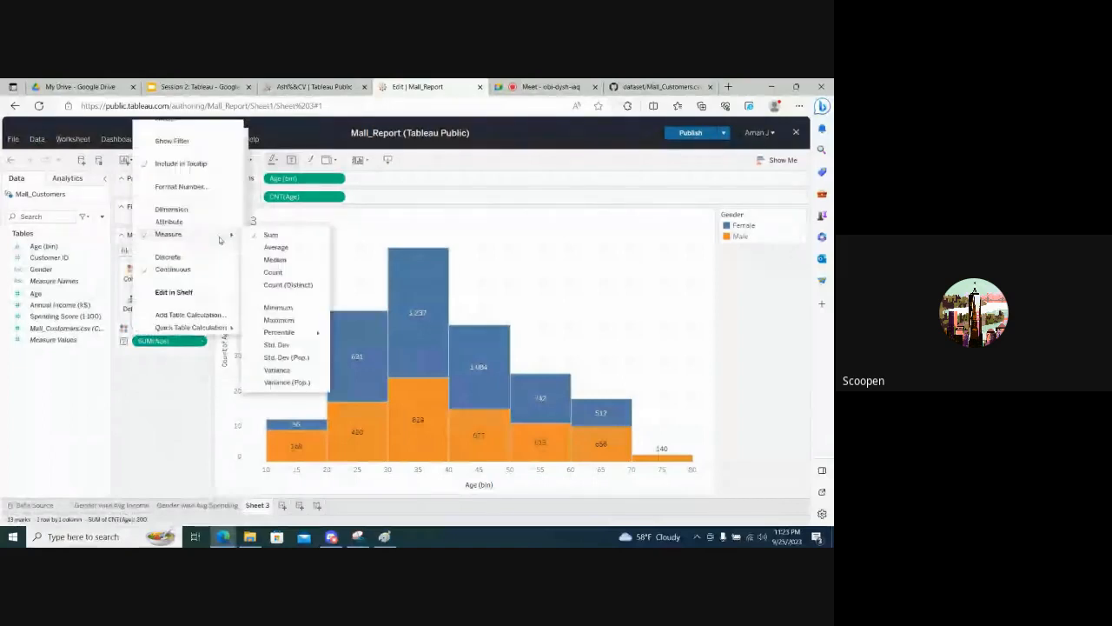
pyautogui.click(271, 272)
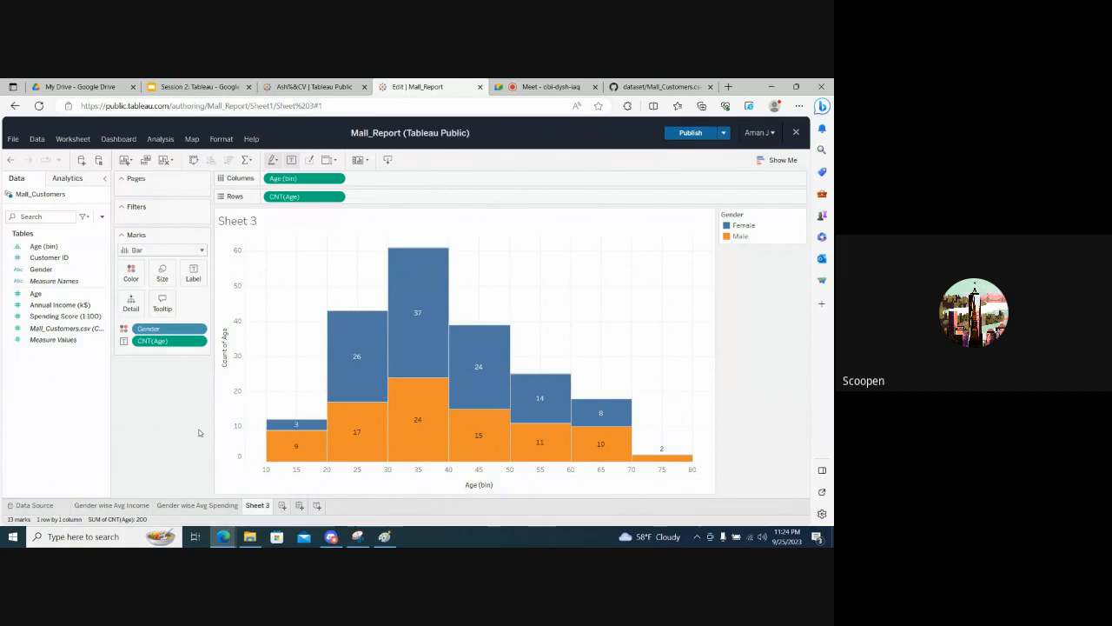
# - Rename the Sheet 3 worksheet as Age Distribution
pyautogui.doubleClick(259, 504)
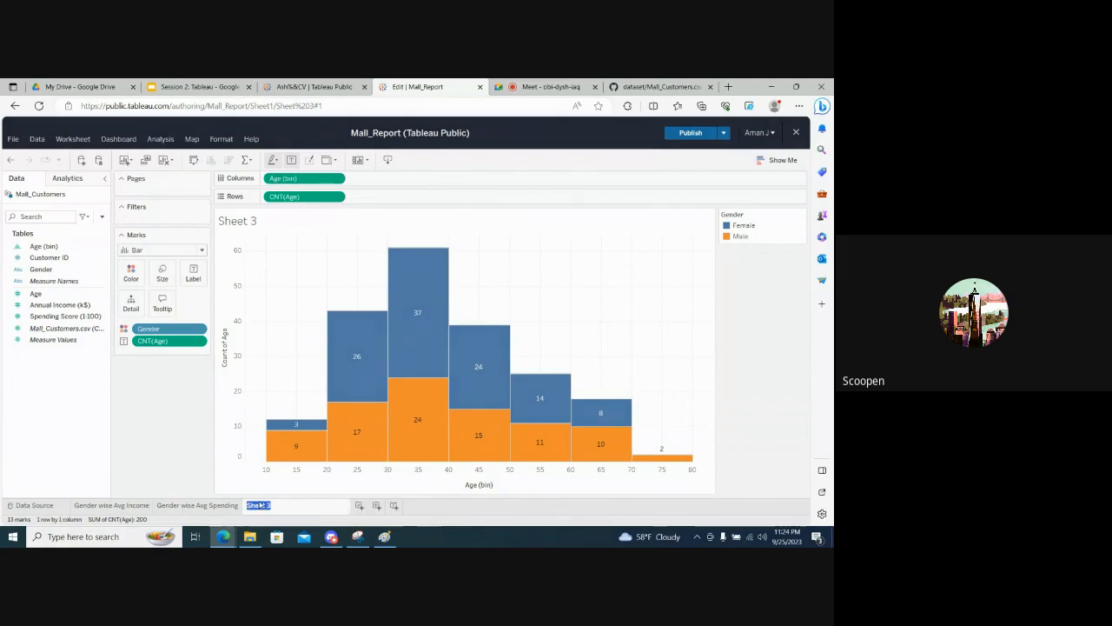
pyautogui.write('Age')
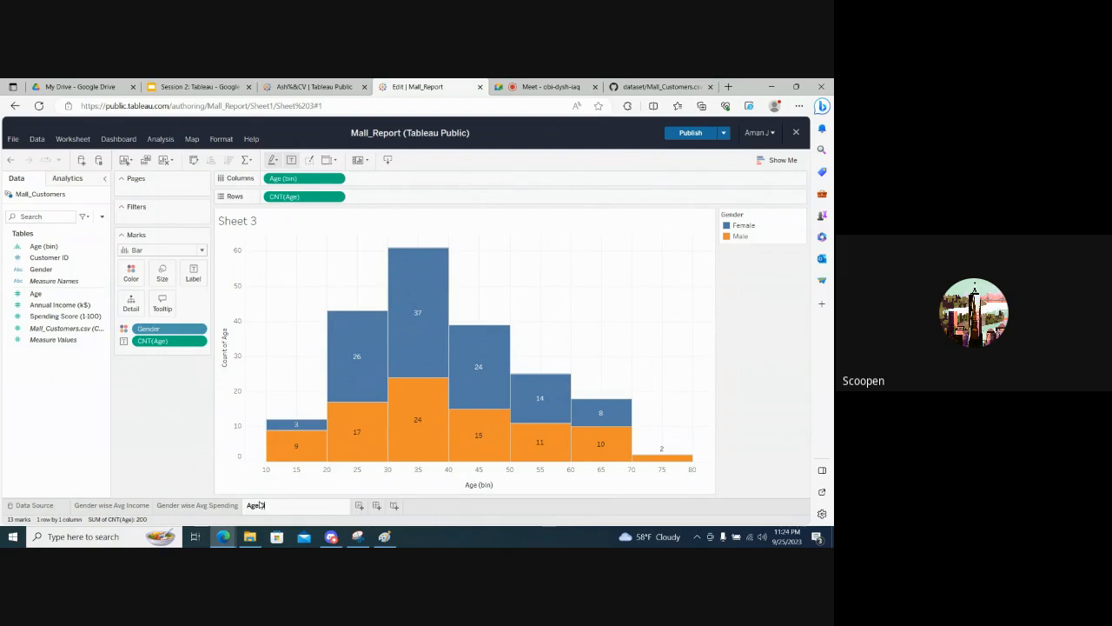
pyautogui.write(' Distribution')
pyautogui.click(166, 410)
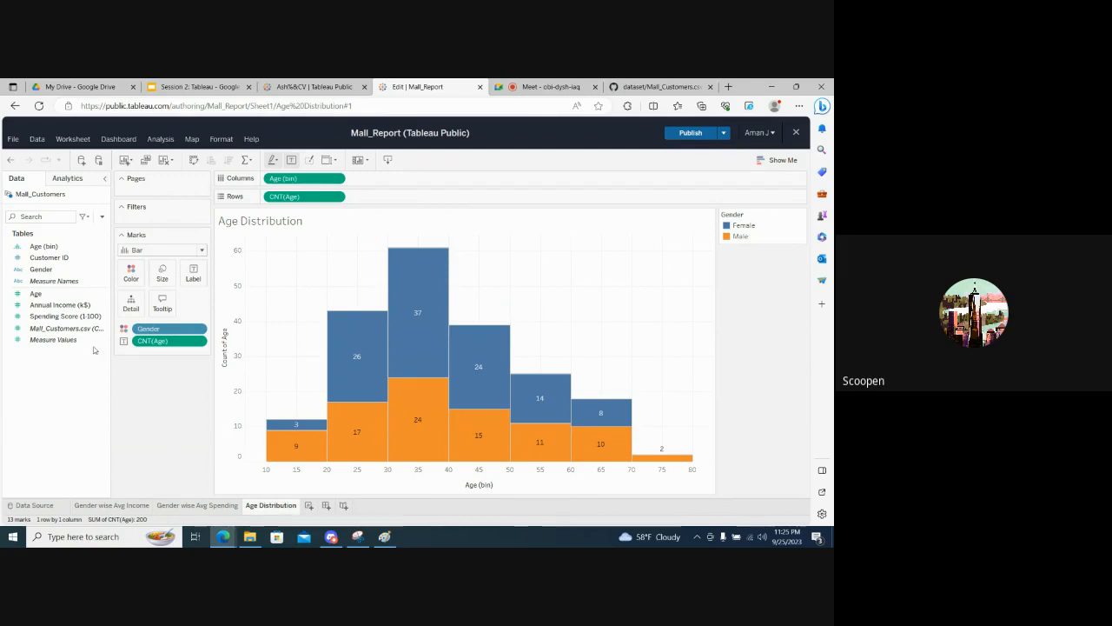
# - Start a filter on Spending Score (1-100) for the histogram, using its Average as the filter measure
pyautogui.click(42, 316)
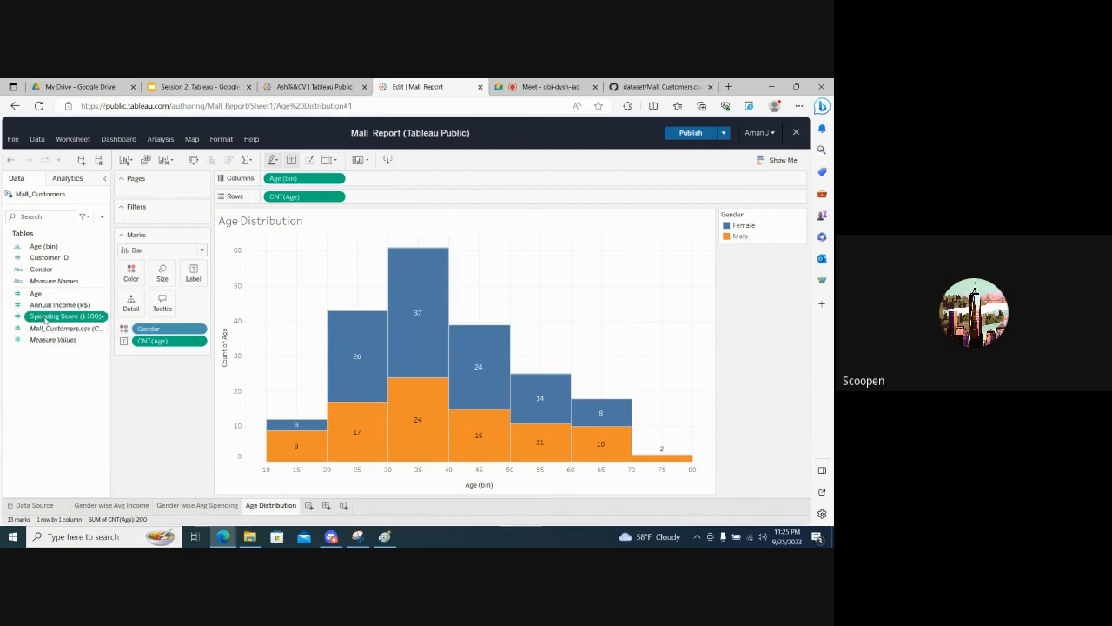
pyautogui.moveTo(45, 320); pyautogui.dragTo(157, 222)
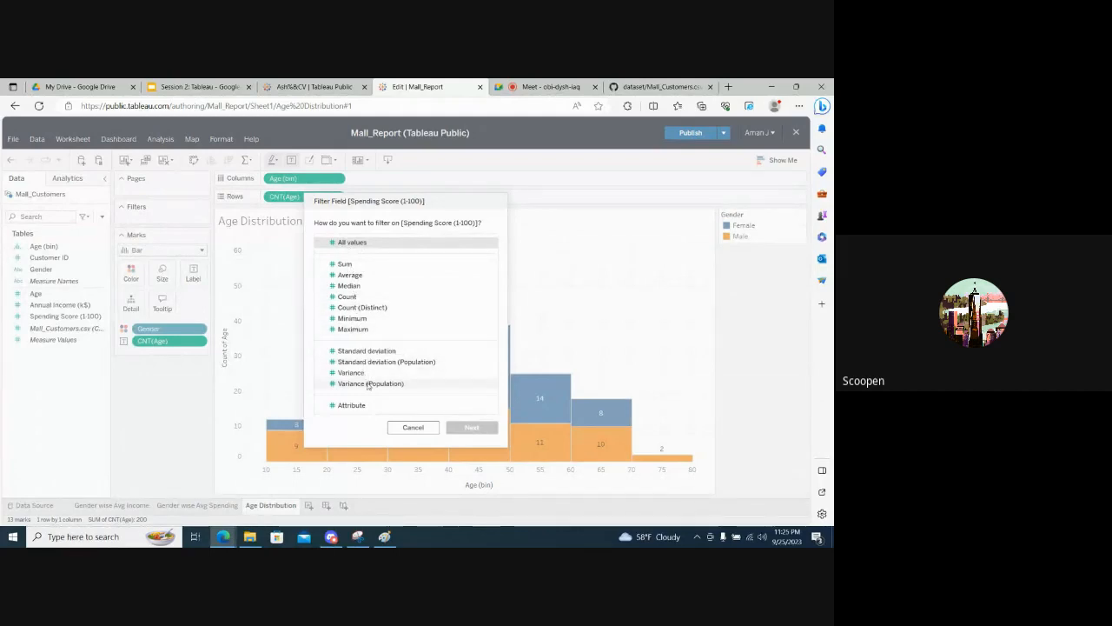
pyautogui.click(347, 276)
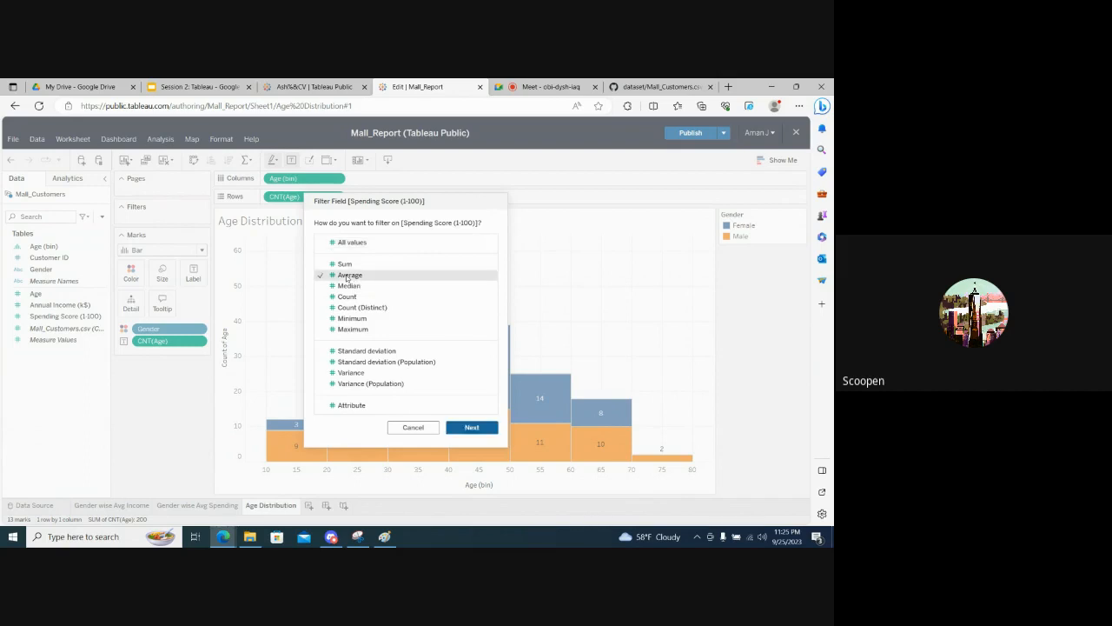
pyautogui.click(468, 427)
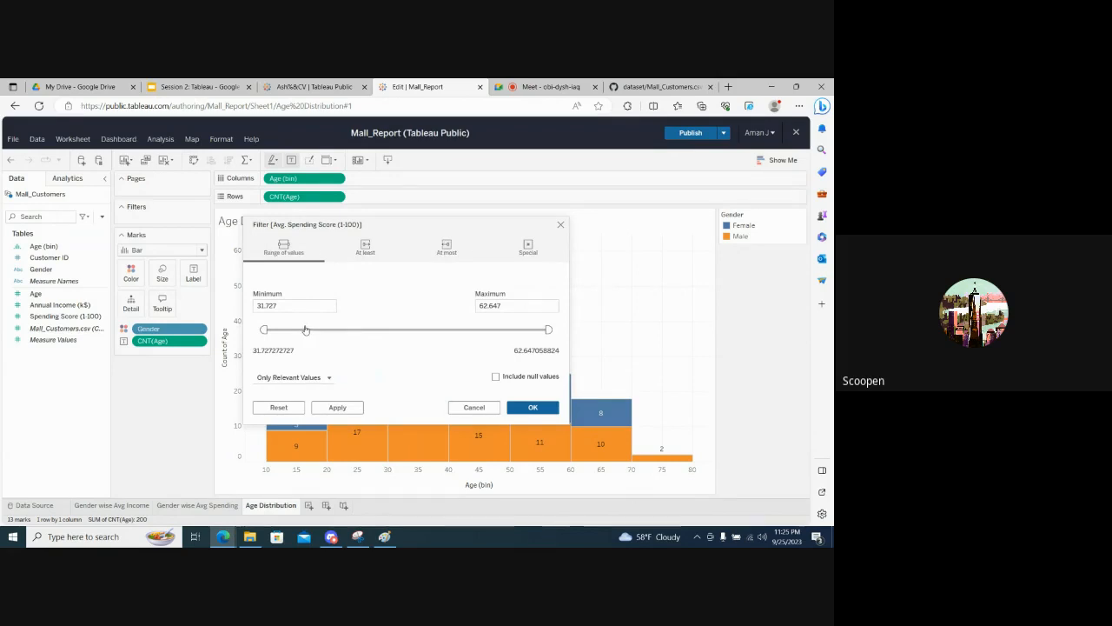
# - Set the average Spending Score filter's minimum to 50 and apply it to the histogram
pyautogui.moveTo(335, 306); pyautogui.dragTo(247, 306)
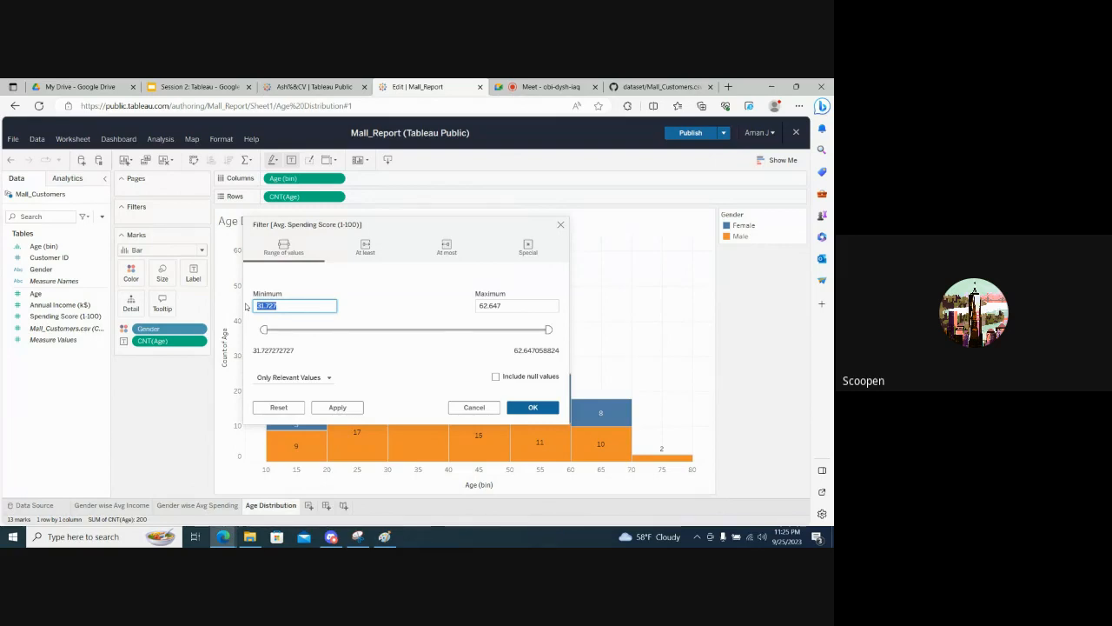
pyautogui.write('50')
pyautogui.press('BackSpace')
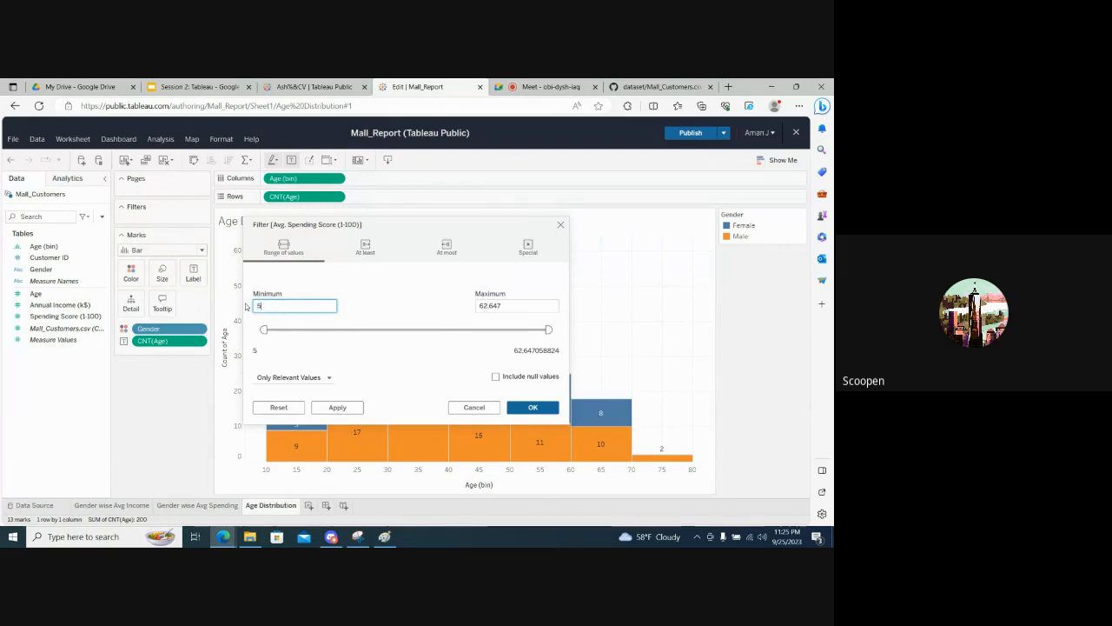
pyautogui.write('0')
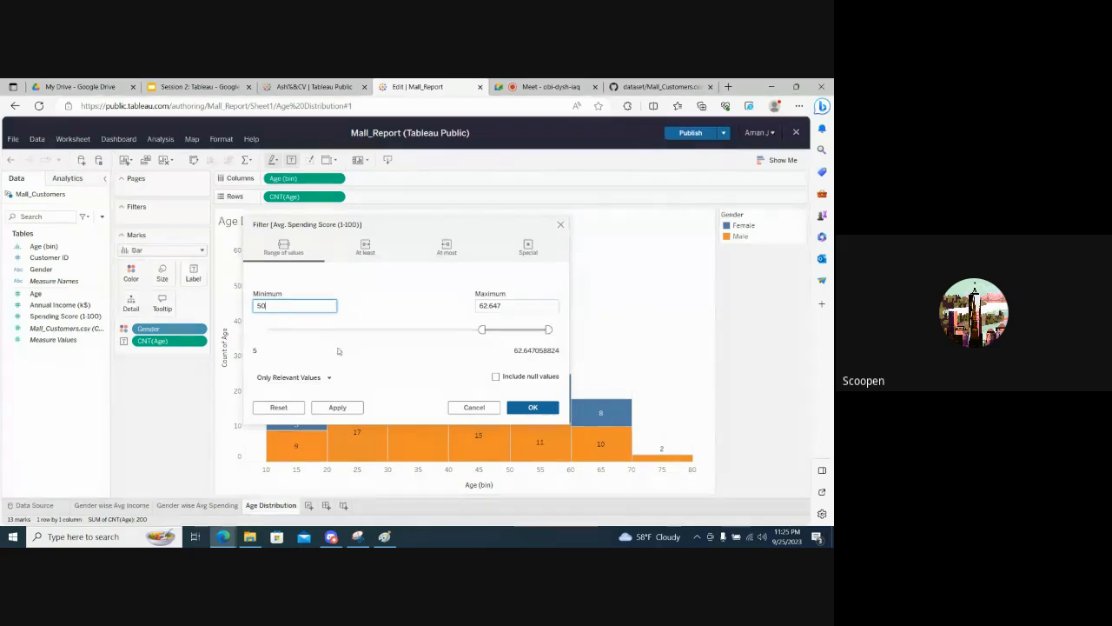
pyautogui.click(379, 356)
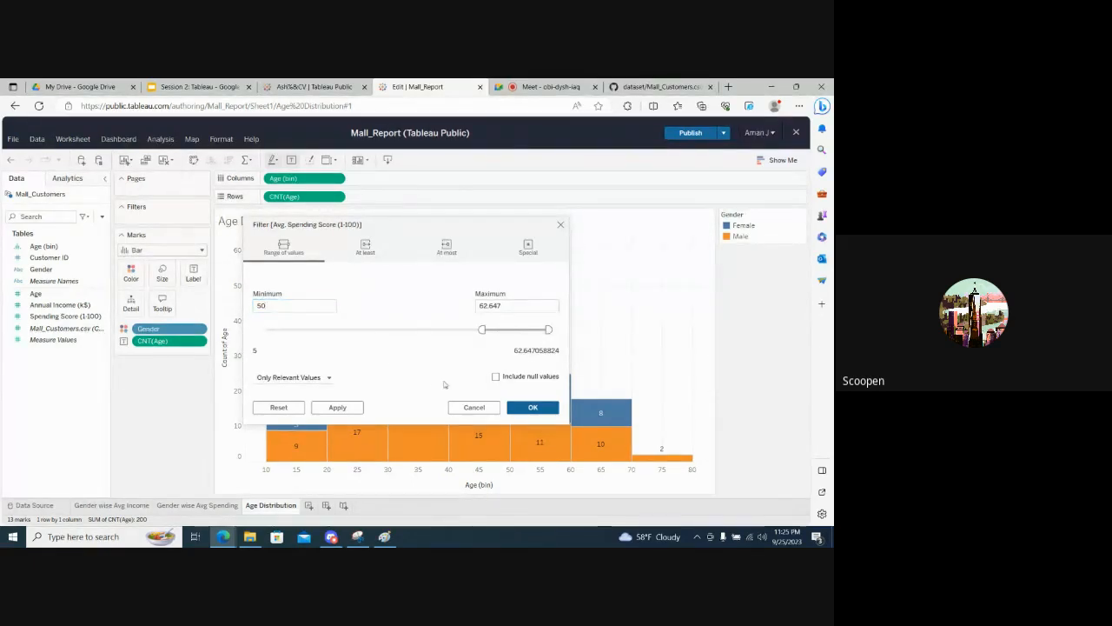
pyautogui.click(328, 406)
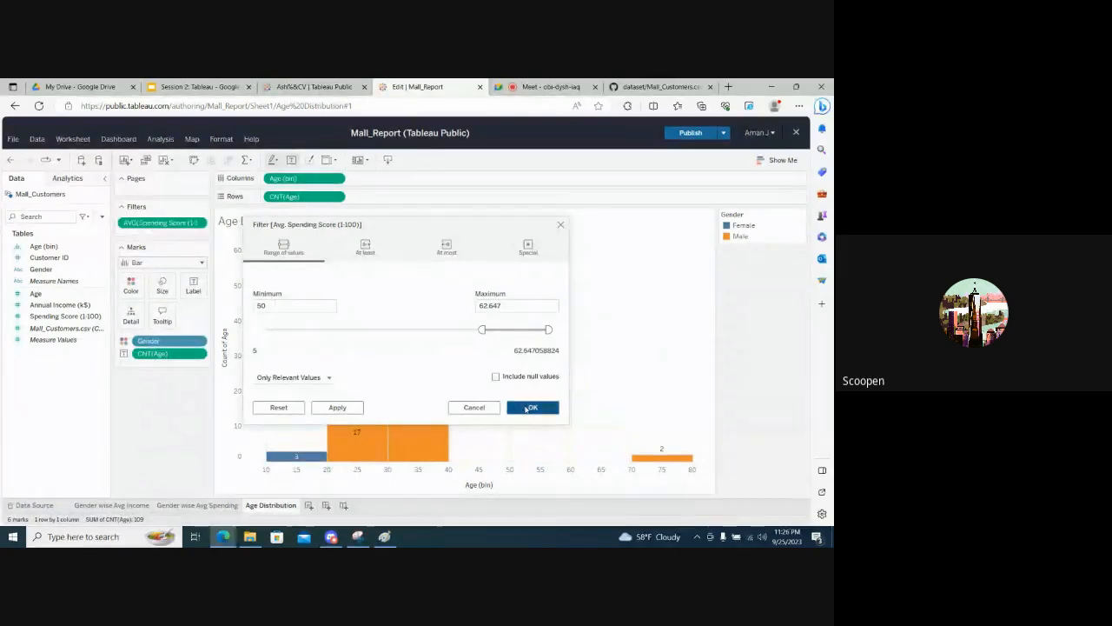
pyautogui.click(528, 408)
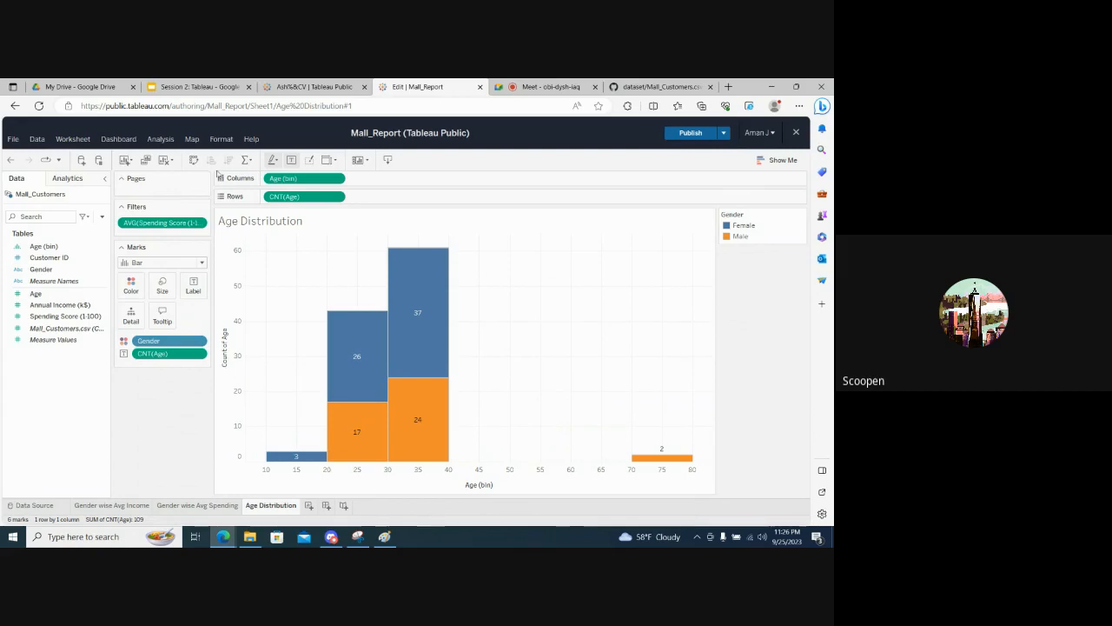
# - Edit the average Spending Score filter to widen its range to a minimum of 31.727
pyautogui.click(200, 222)
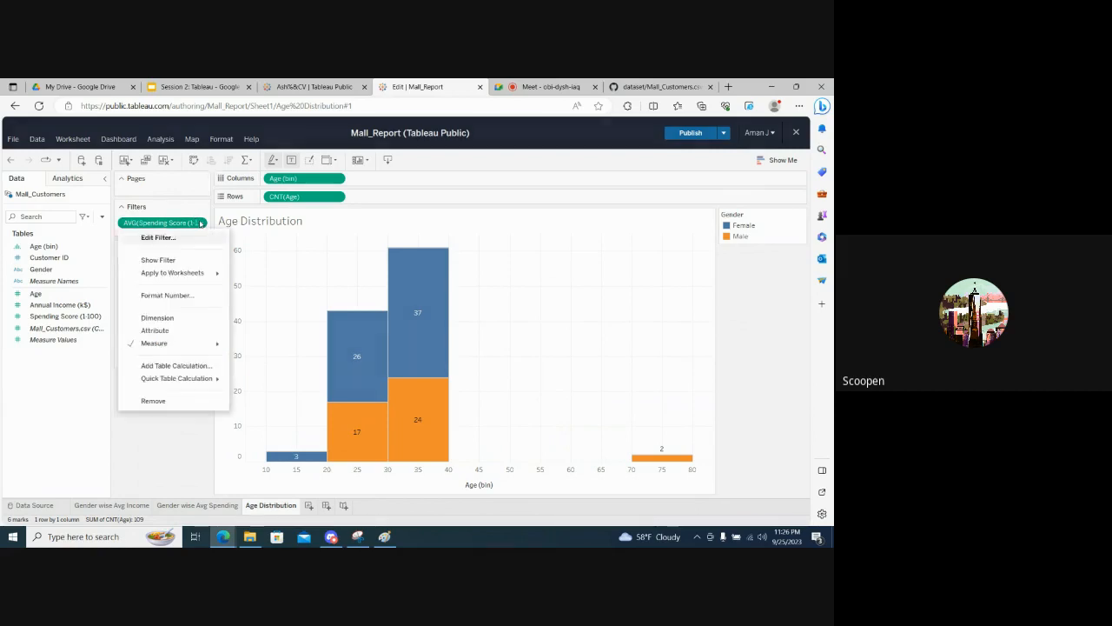
pyautogui.click(181, 239)
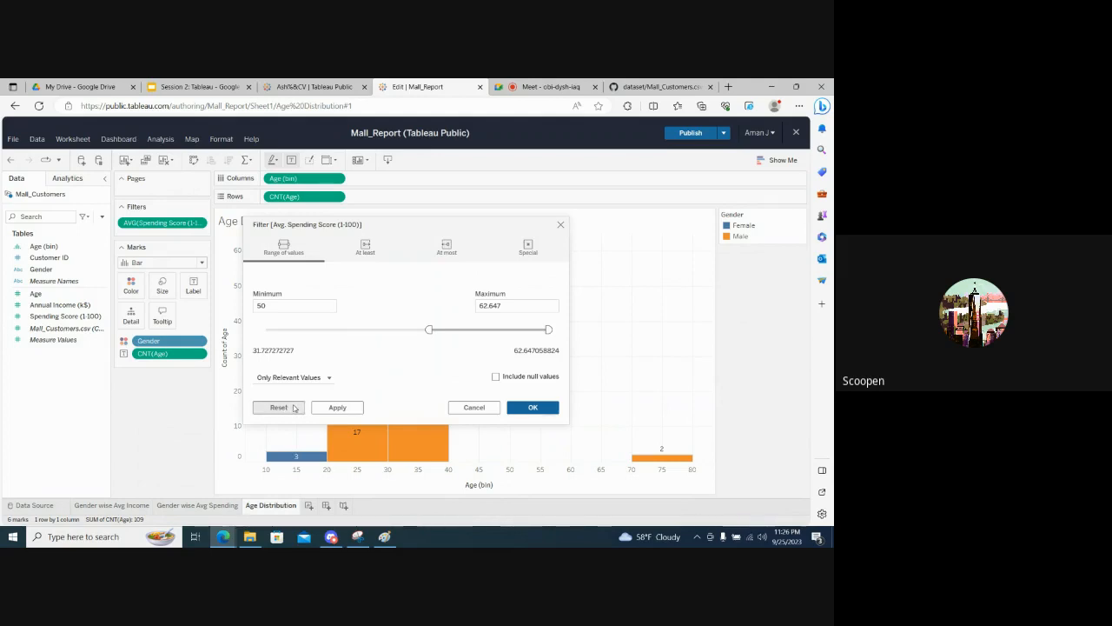
pyautogui.moveTo(429, 330); pyautogui.dragTo(260, 335)
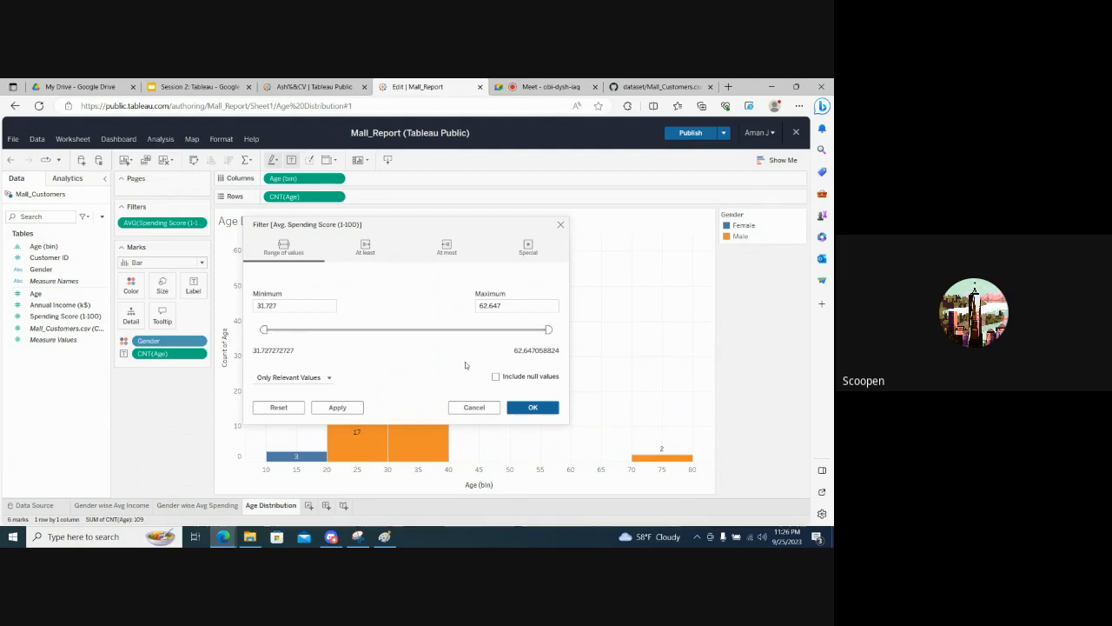
pyautogui.click(528, 409)
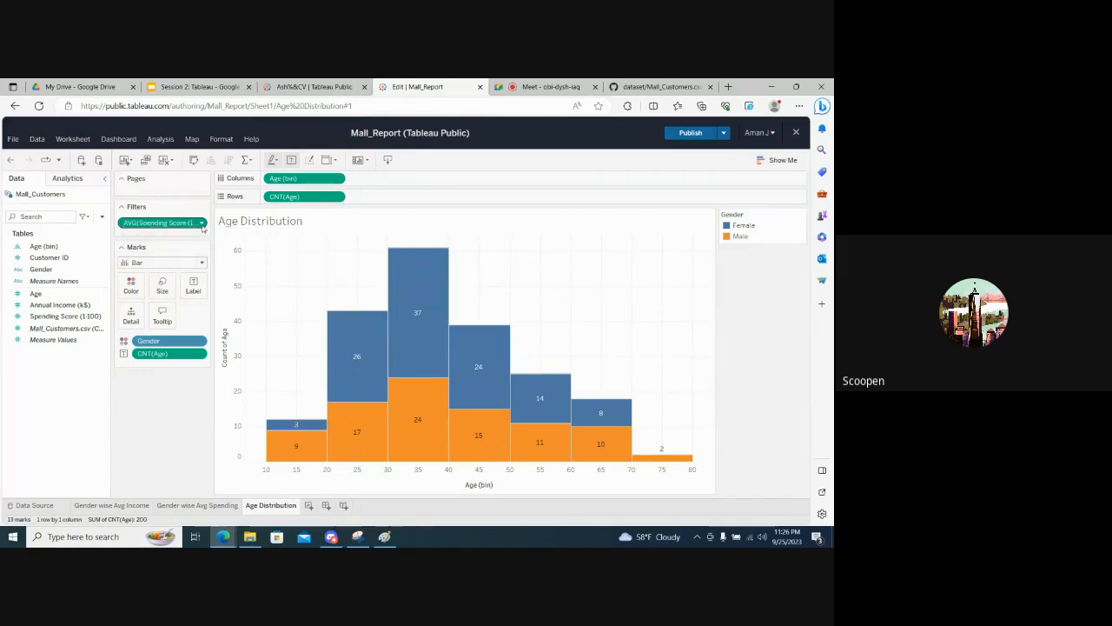
pyautogui.moveTo(297, 428)
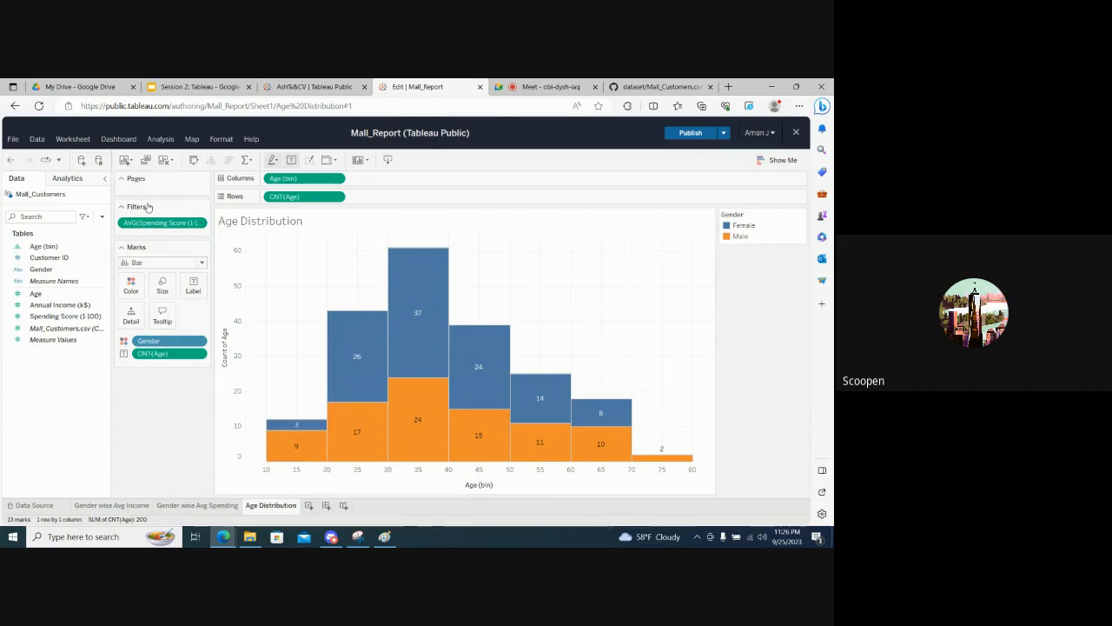
# - Add a Gender filter to the Age Distribution sheet that excludes Female and keeps only Male
pyautogui.click(47, 270)
pyautogui.moveTo(47, 270); pyautogui.dragTo(159, 237)
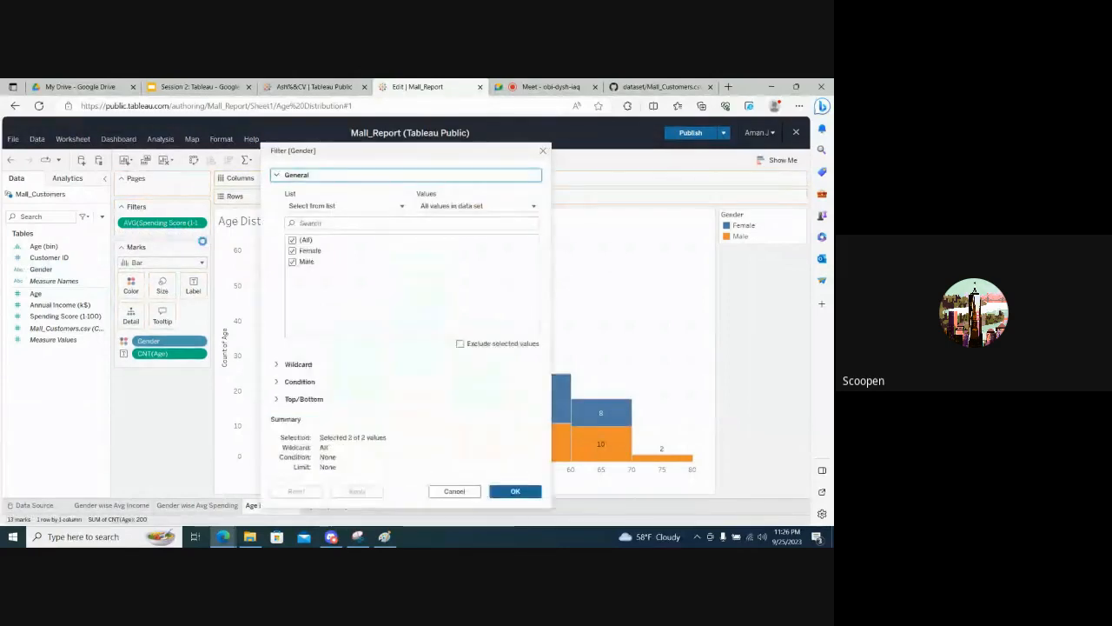
pyautogui.click(292, 251)
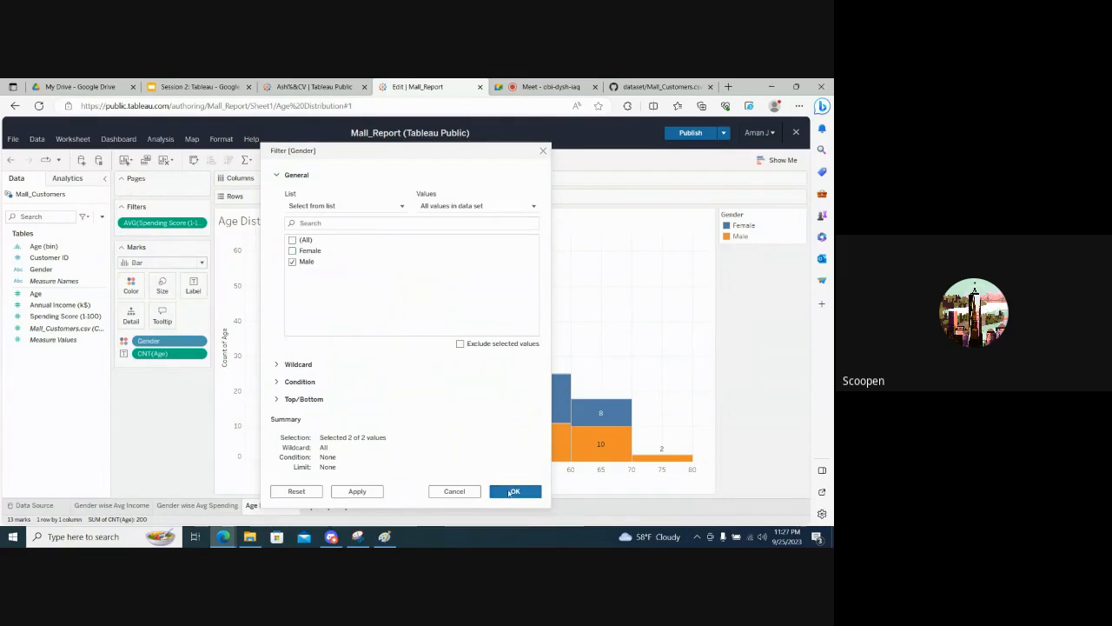
pyautogui.click(512, 492)
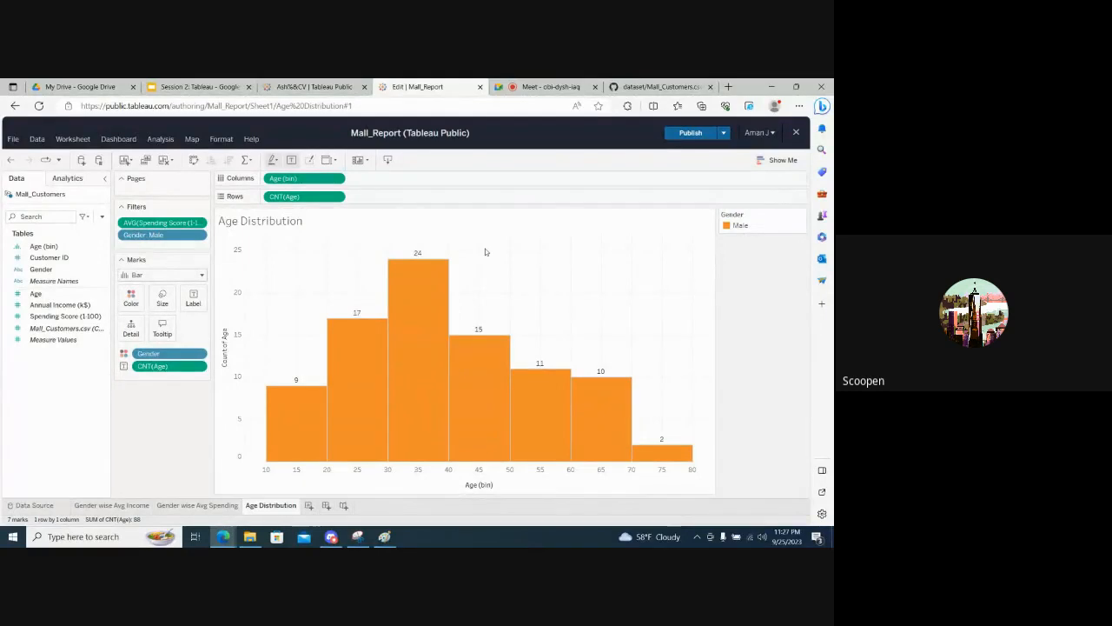
# - Show the Gender filter's checklist beside the Age Distribution chart and include Female alongside Male
pyautogui.click(202, 235)
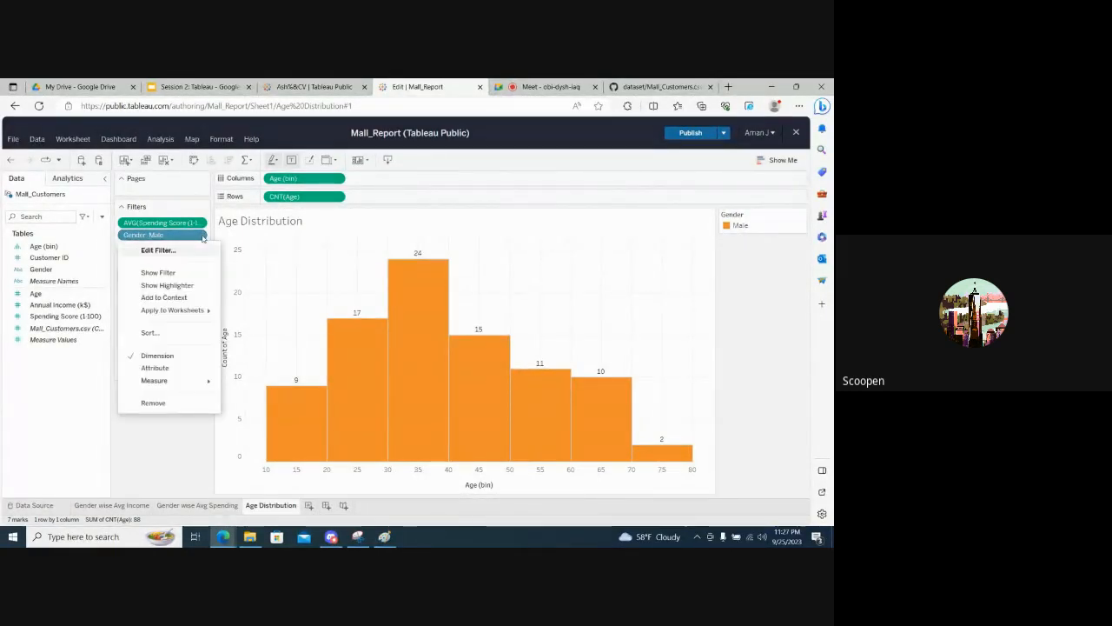
pyautogui.click(122, 486)
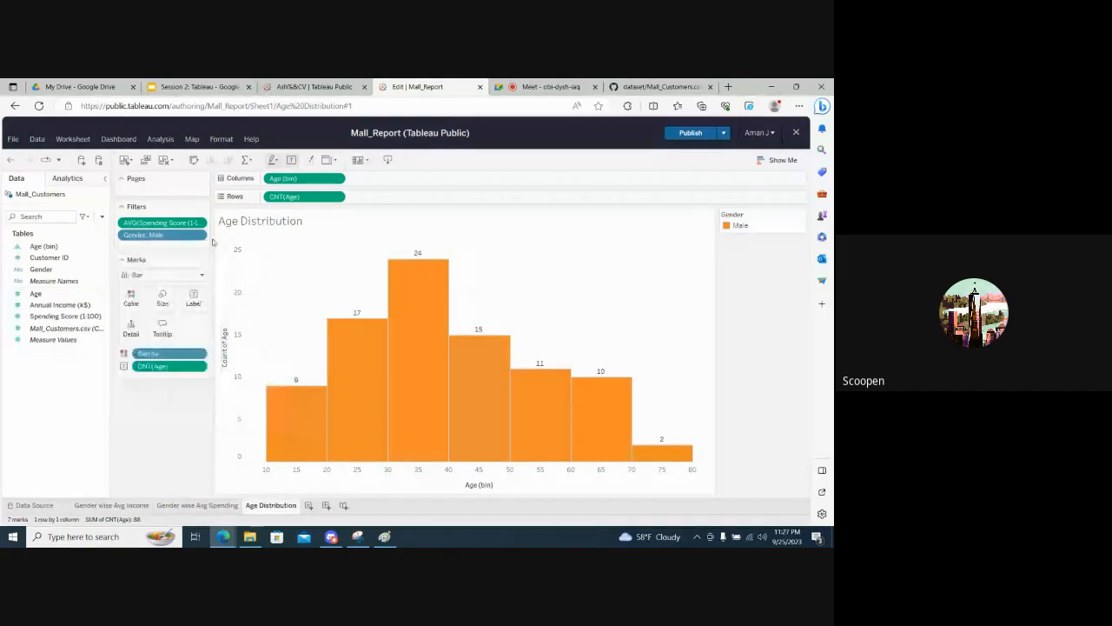
pyautogui.click(202, 235)
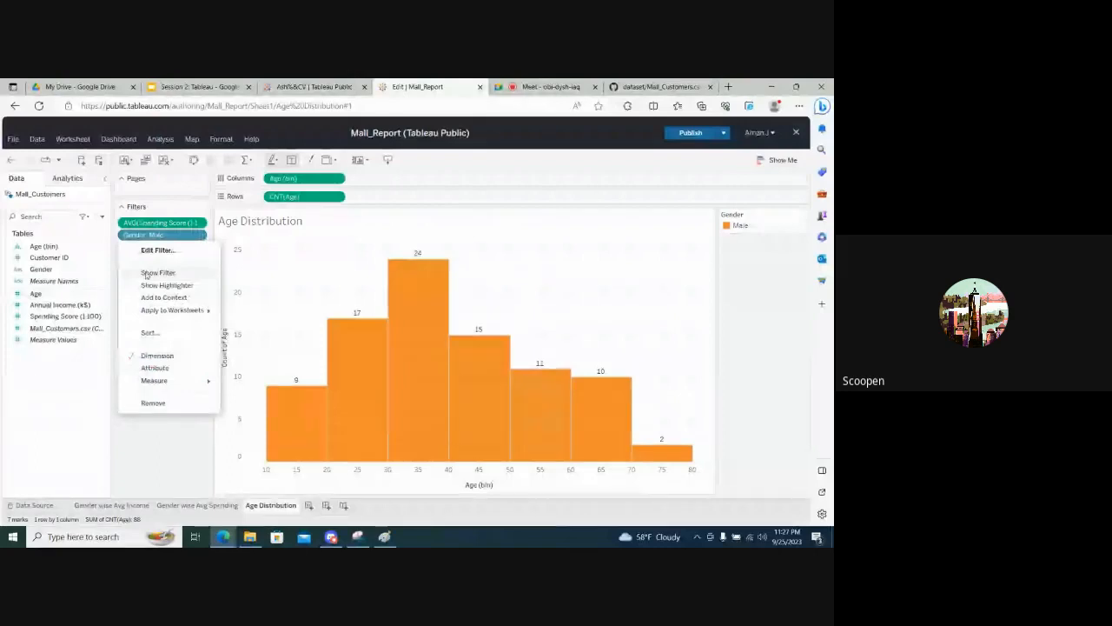
pyautogui.click(146, 275)
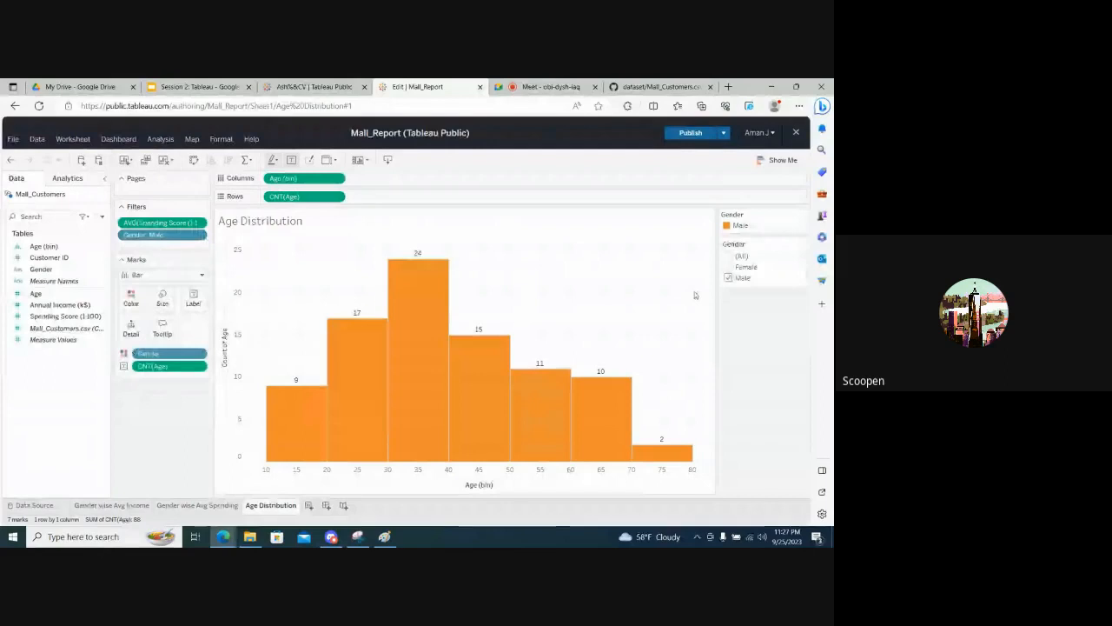
pyautogui.click(728, 267)
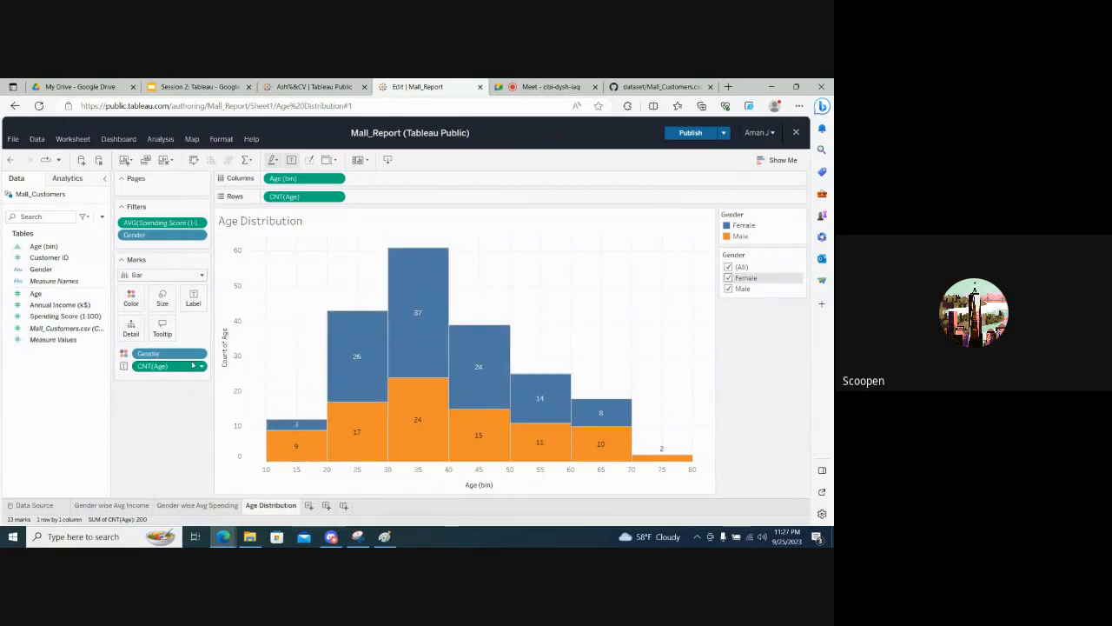
# - Add a new worksheet and place the Spending Score (1-100) measure on its Rows
pyautogui.click(66, 317)
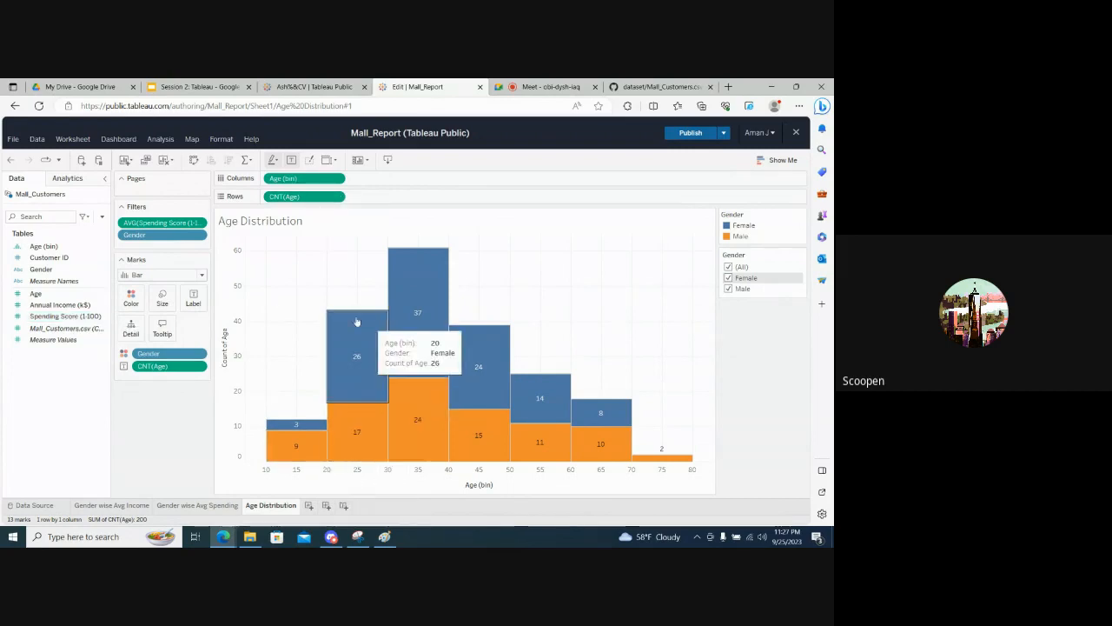
pyautogui.click(308, 504)
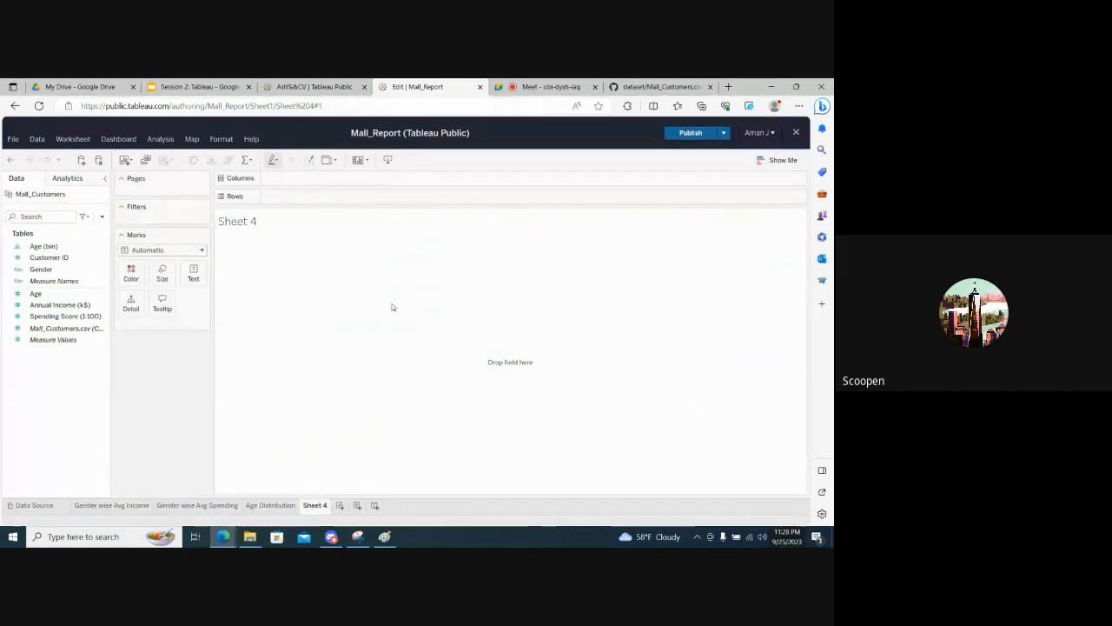
pyautogui.click(555, 81)
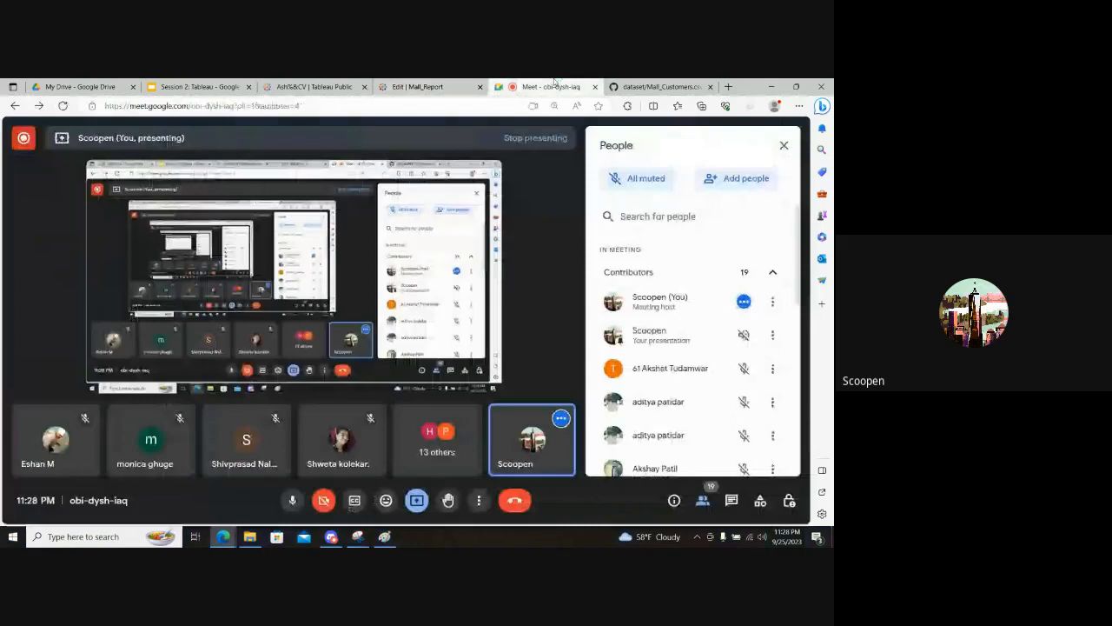
pyautogui.click(417, 86)
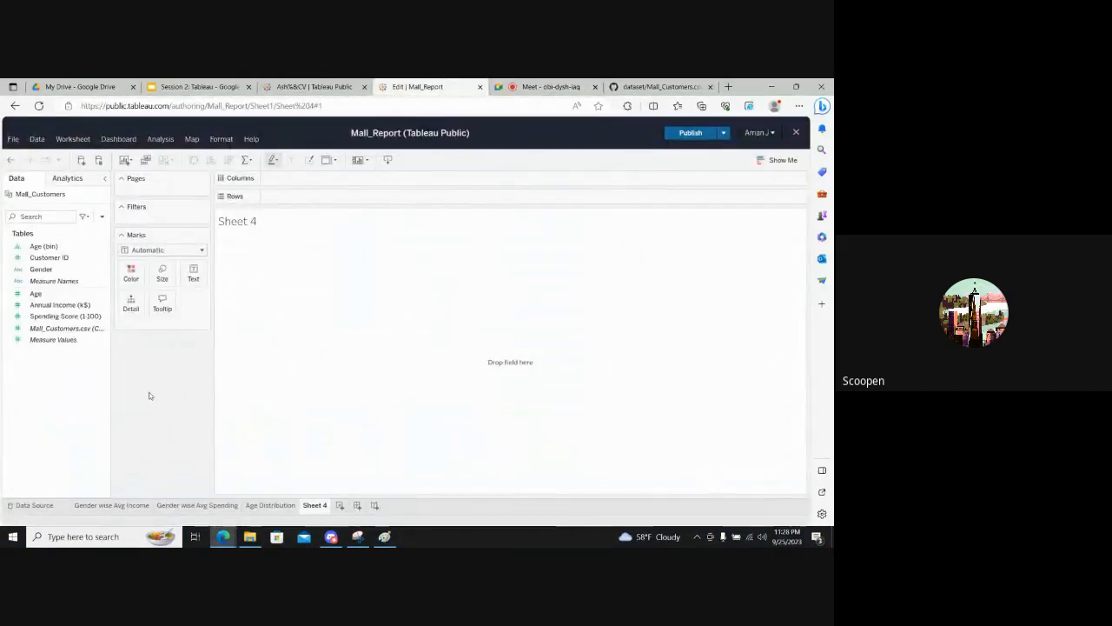
pyautogui.click(61, 318)
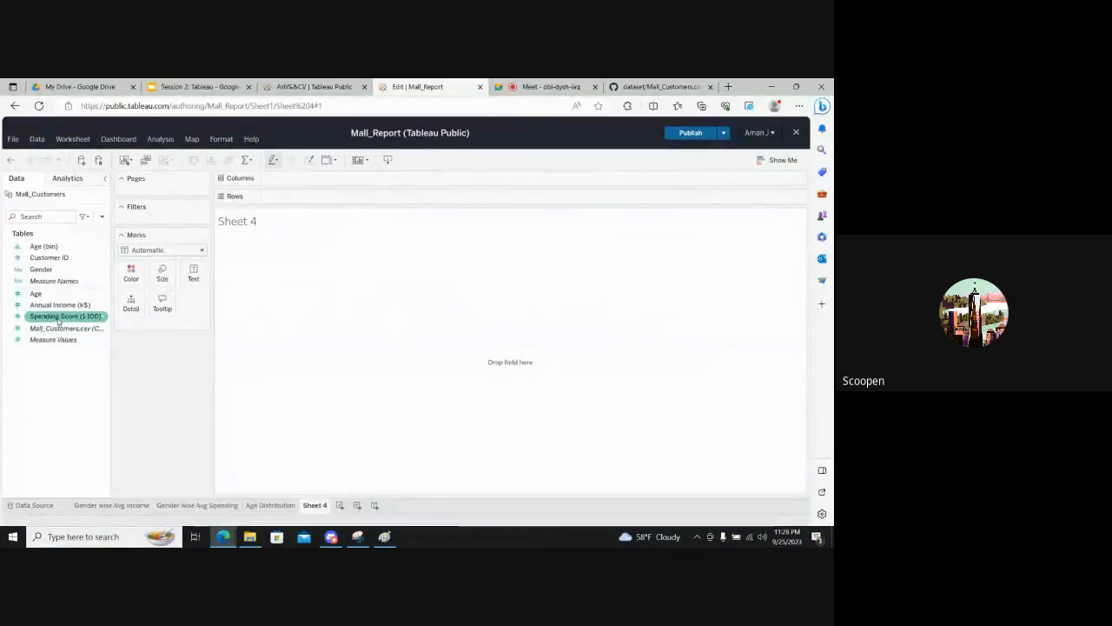
pyautogui.click(58, 321)
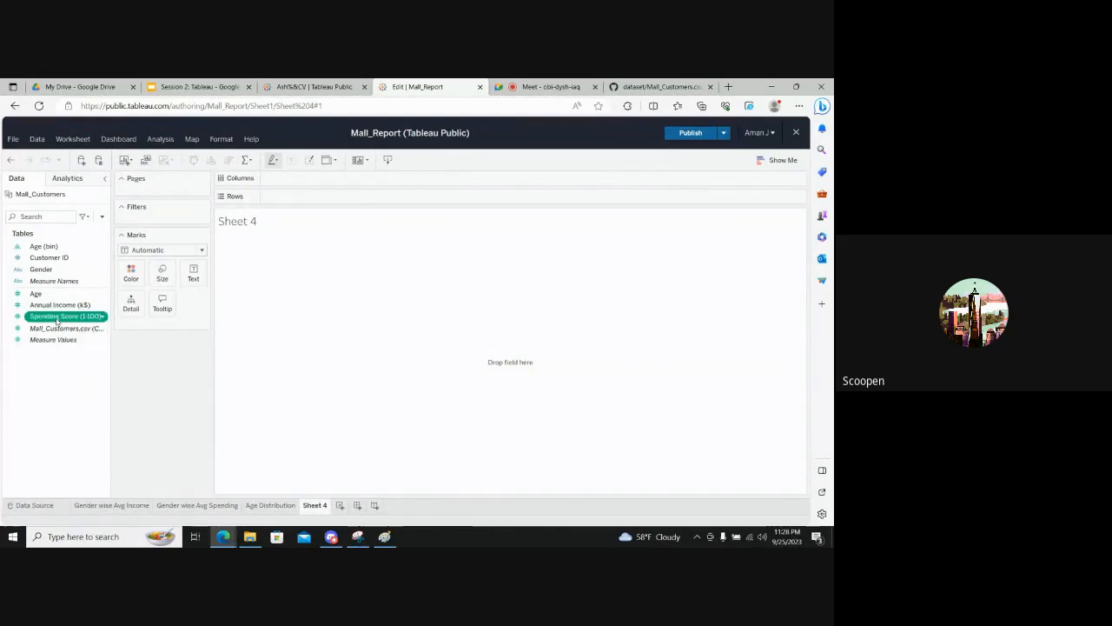
pyautogui.moveTo(66, 323); pyautogui.dragTo(296, 197)
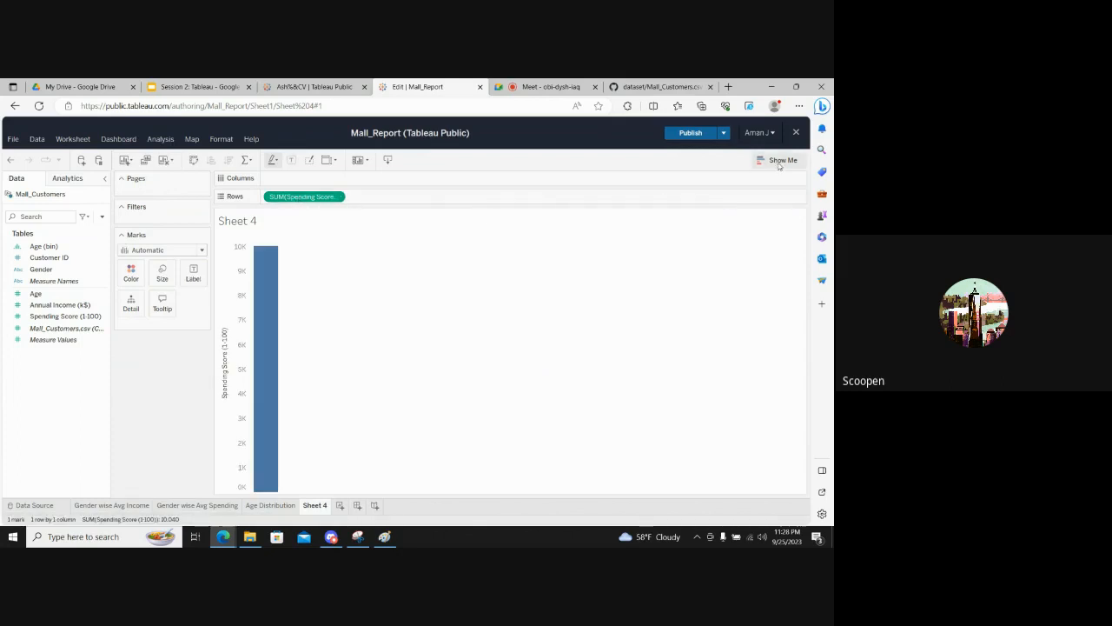
# - Convert the Spending Score bar into a histogram using the Show Me chart suggestions
pyautogui.click(779, 162)
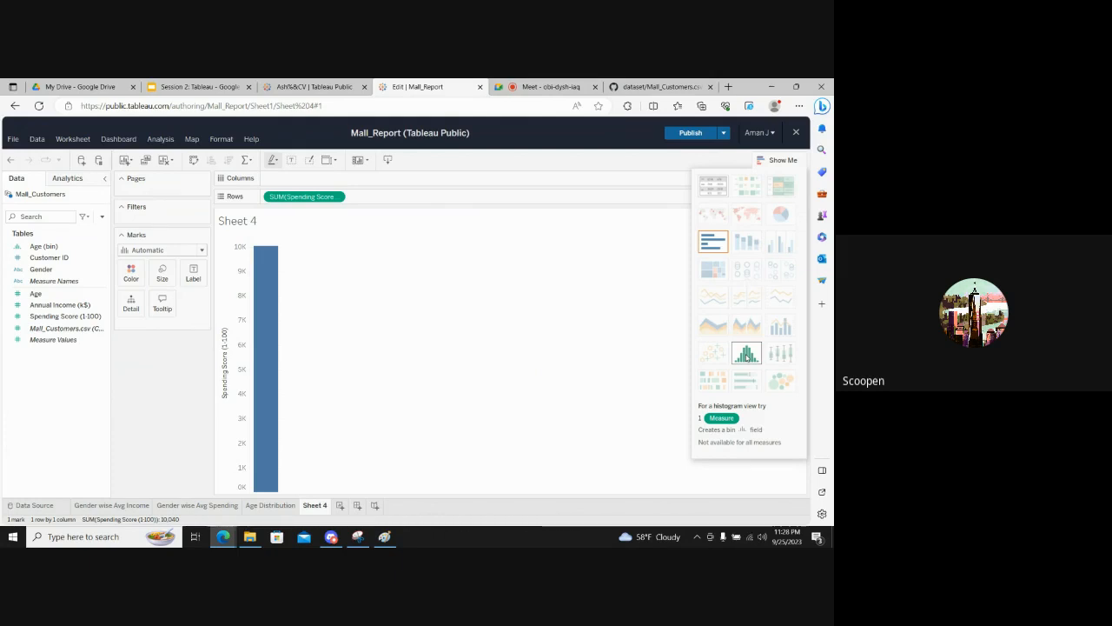
pyautogui.click(745, 352)
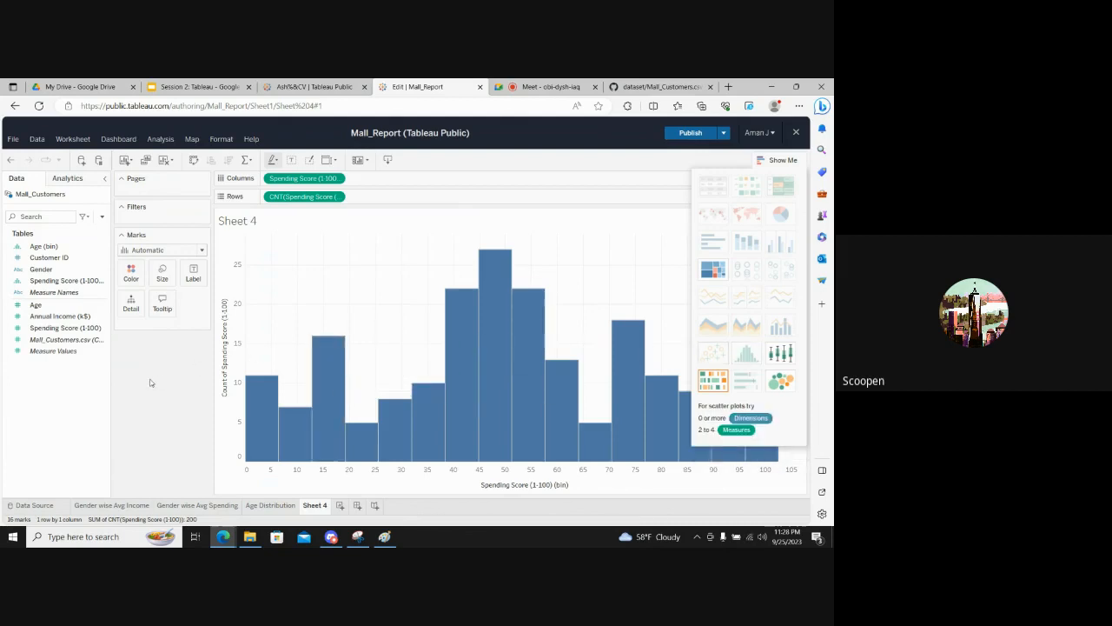
pyautogui.click(777, 166)
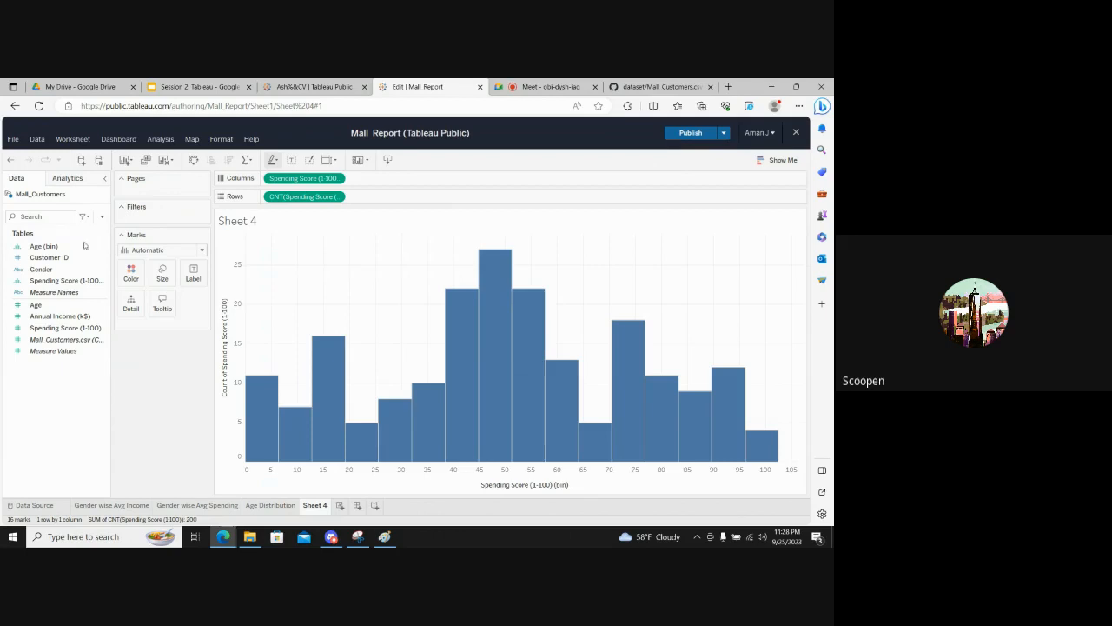
# - Edit the Spending Score (1-100) (bin) field, trying a bin size of 20 and settling on 15
pyautogui.click(60, 280)
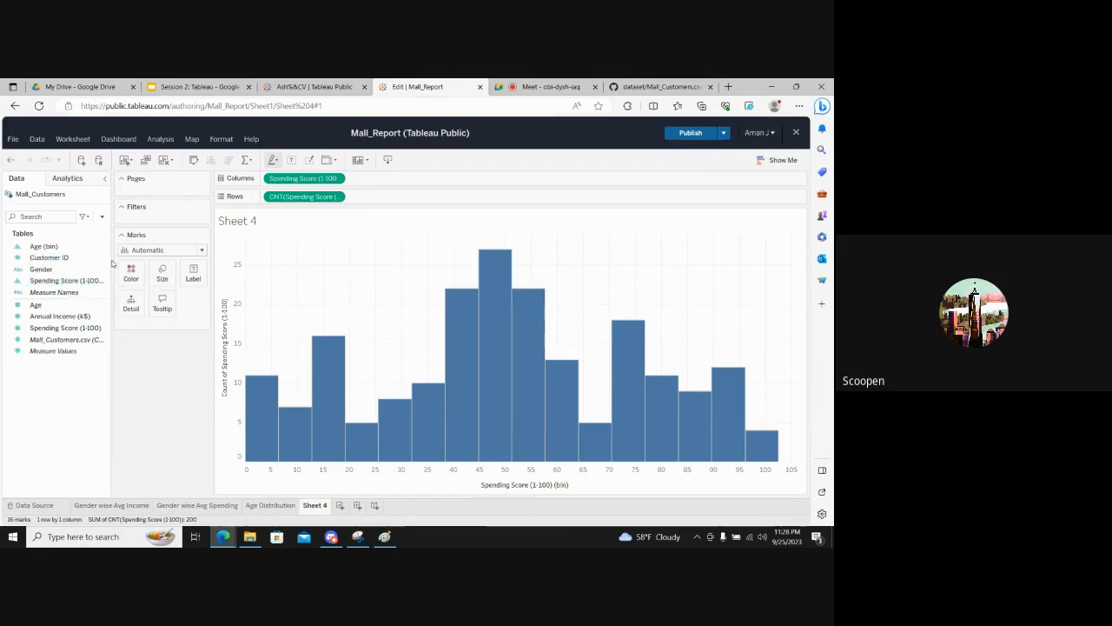
pyautogui.moveTo(123, 257); pyautogui.dragTo(146, 257)
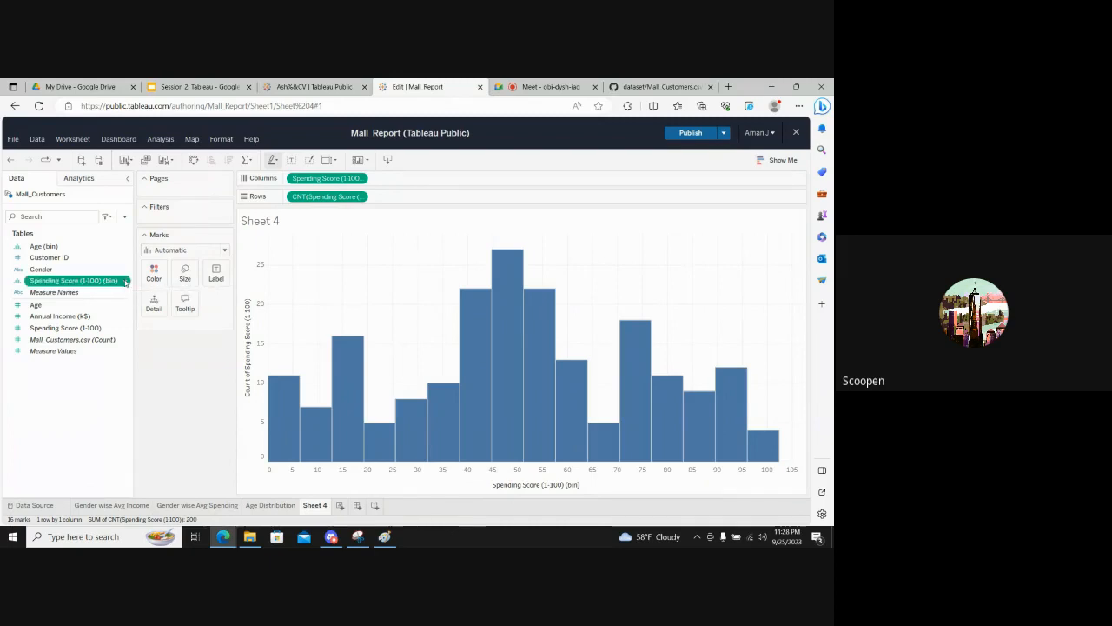
pyautogui.click(126, 282)
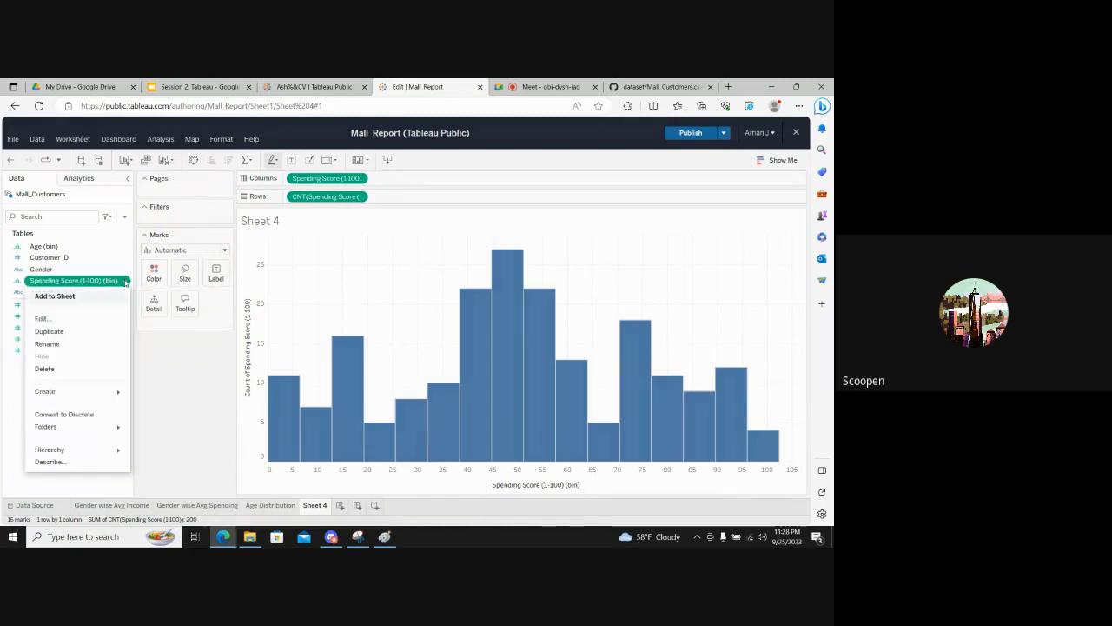
pyautogui.click(54, 318)
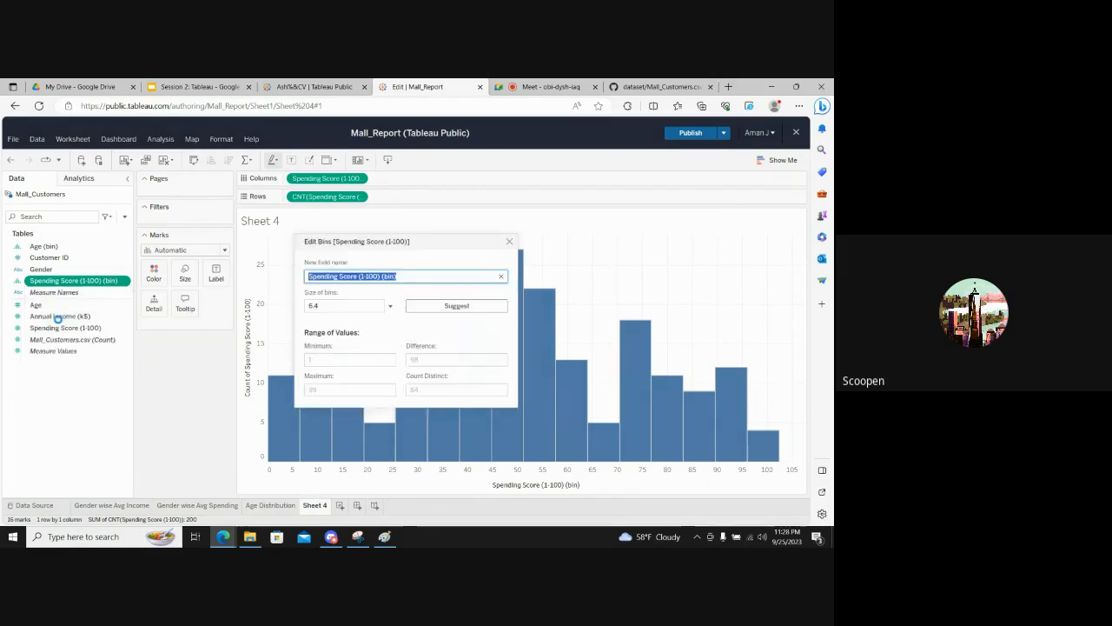
pyautogui.doubleClick(326, 306)
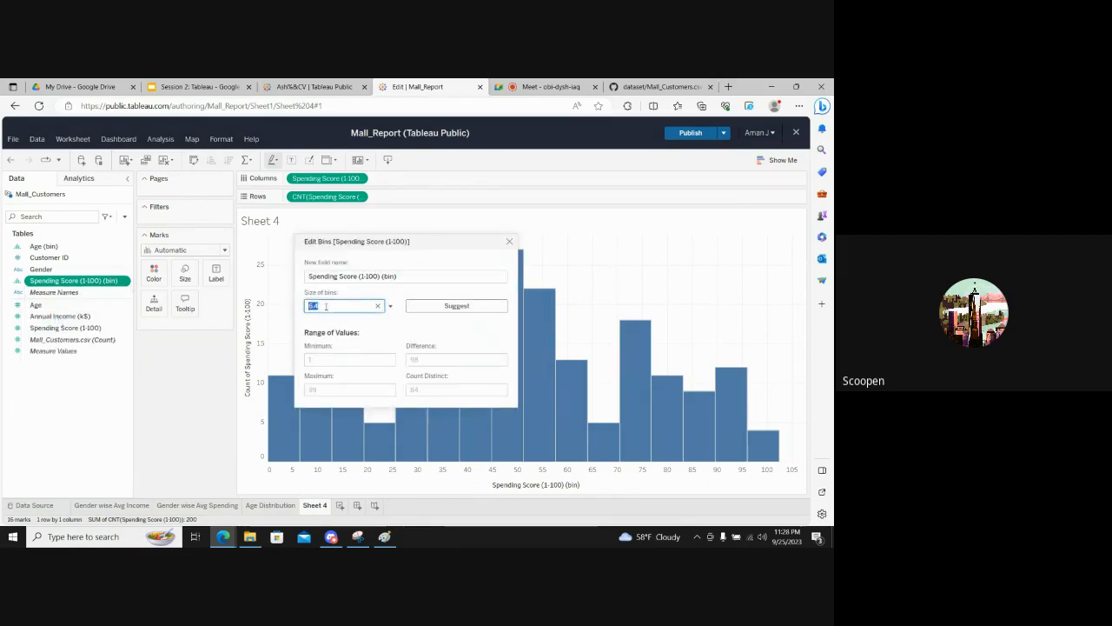
pyautogui.write('20')
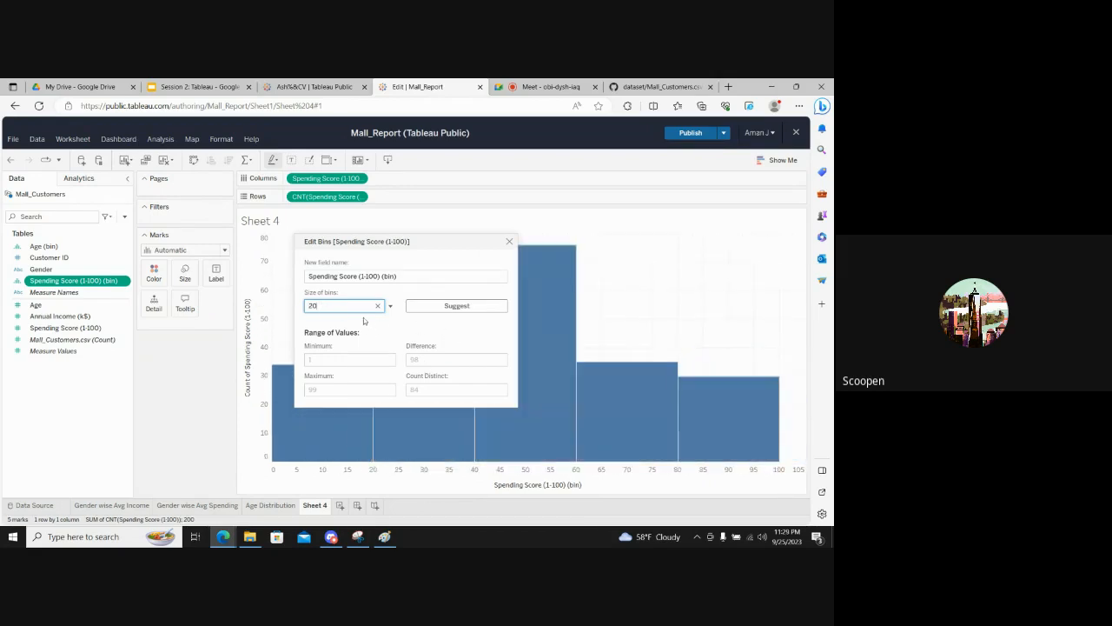
pyautogui.press('BackSpace')
pyautogui.press('BackSpace')
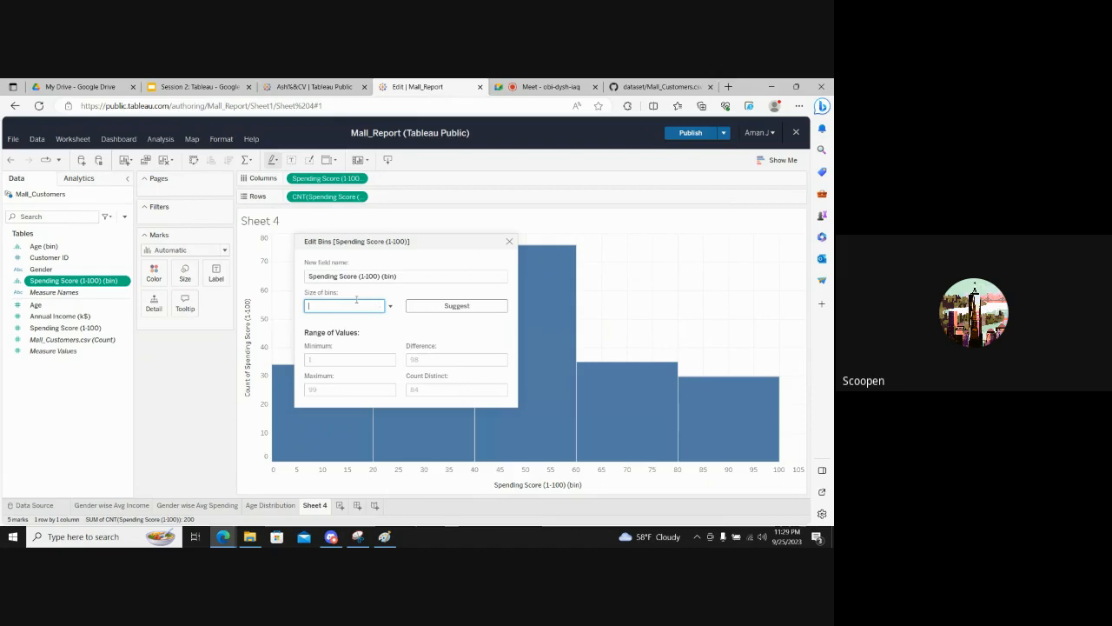
pyautogui.write('15')
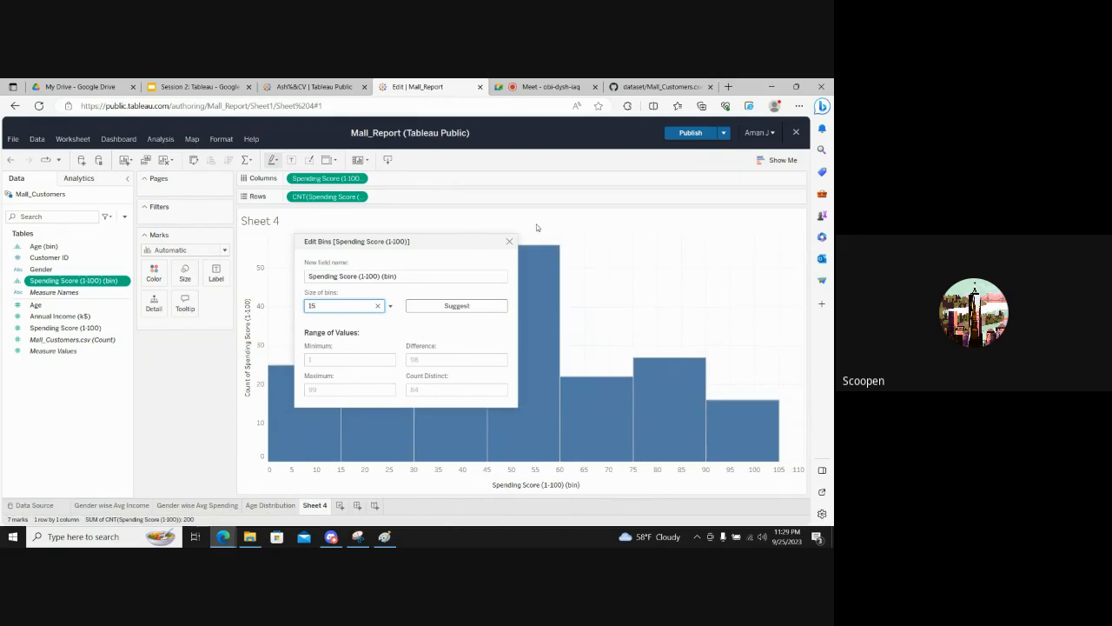
pyautogui.click(509, 242)
# - Color the Spending Score histogram by Gender and set its mark type to Bar
pyautogui.moveTo(469, 352)
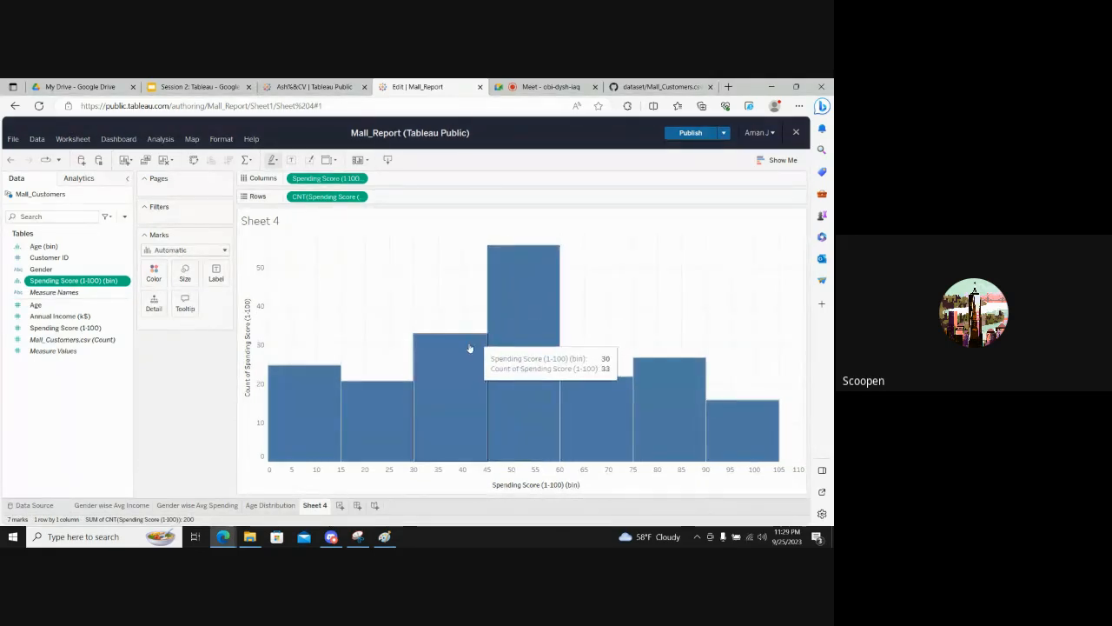
pyautogui.moveTo(352, 387)
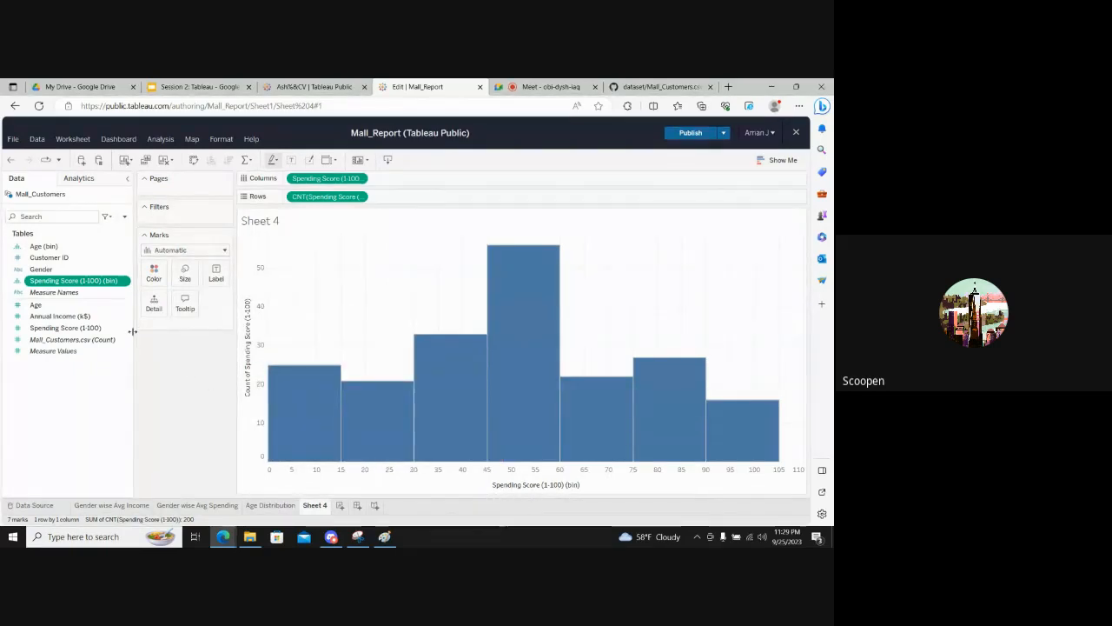
pyautogui.moveTo(41, 271); pyautogui.dragTo(154, 276)
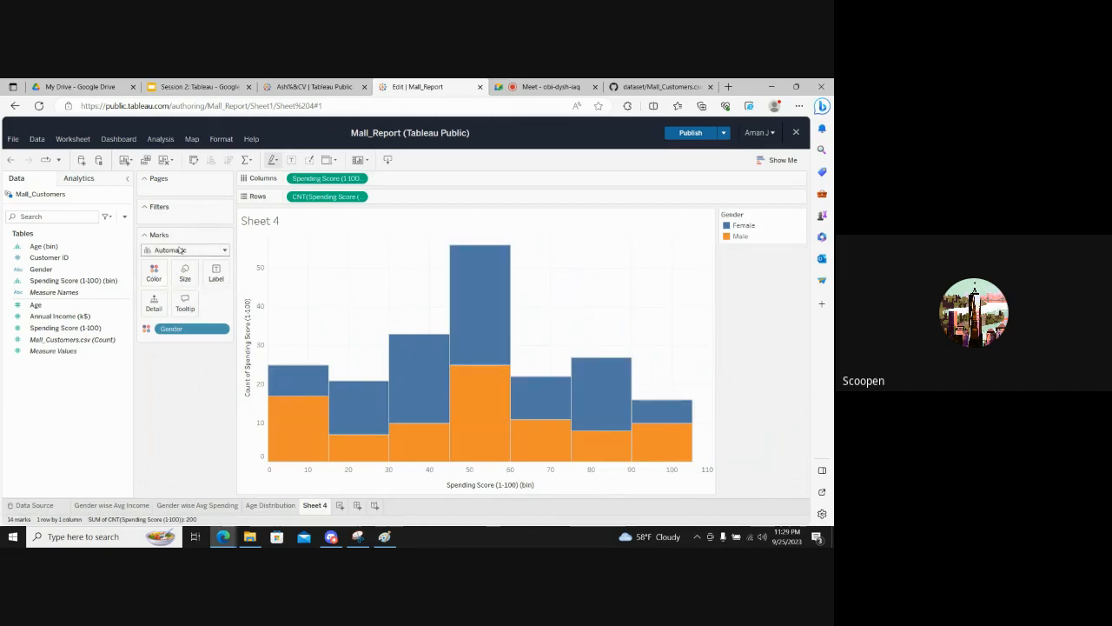
pyautogui.click(181, 251)
pyautogui.click(162, 277)
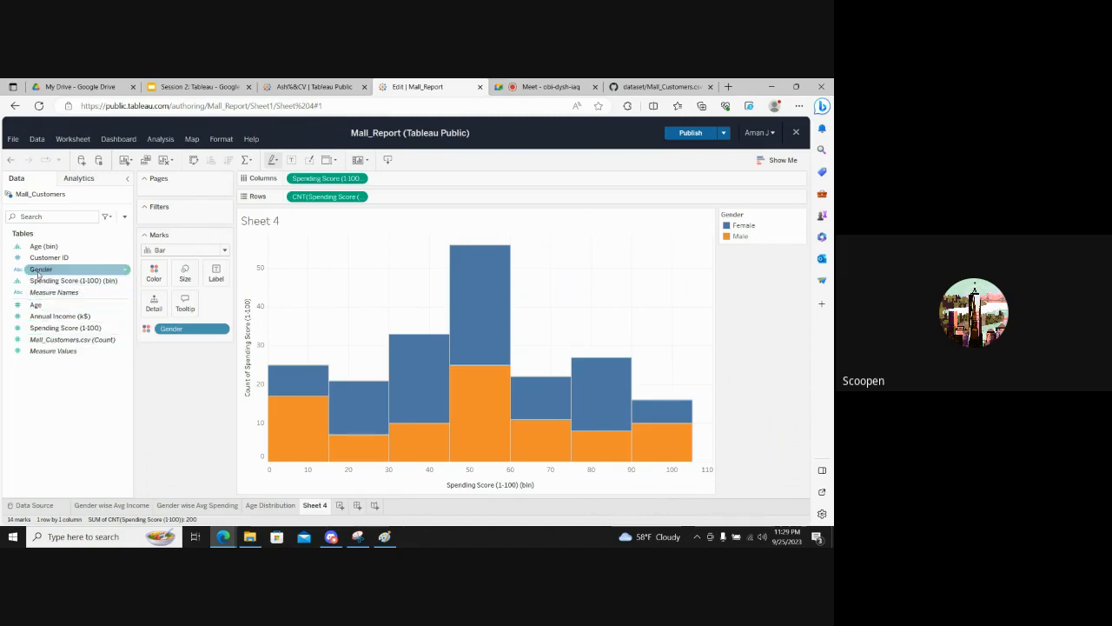
# - Label the histogram bars with Spending Score (1-100), aggregated as Count
pyautogui.click(49, 329)
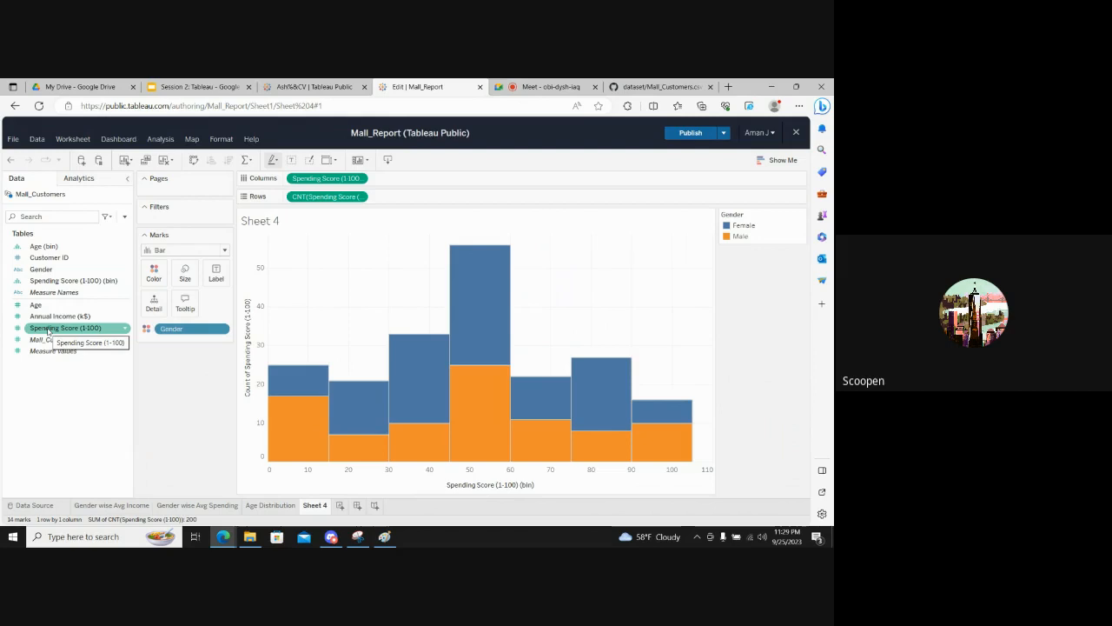
pyautogui.moveTo(48, 329); pyautogui.dragTo(217, 273)
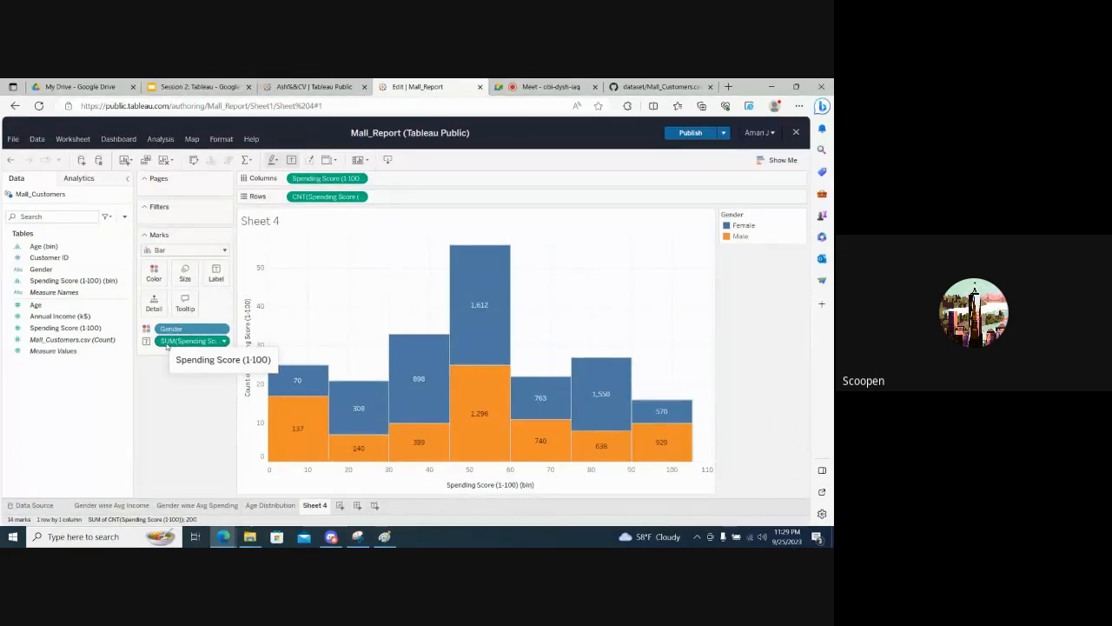
pyautogui.rightClick(167, 344)
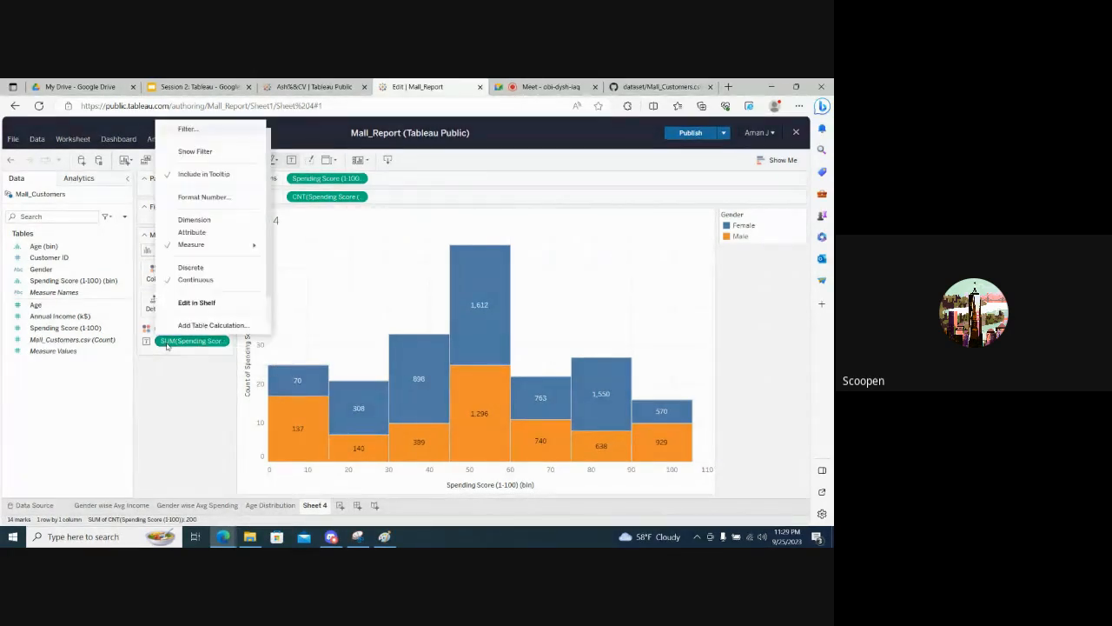
pyautogui.moveTo(241, 237)
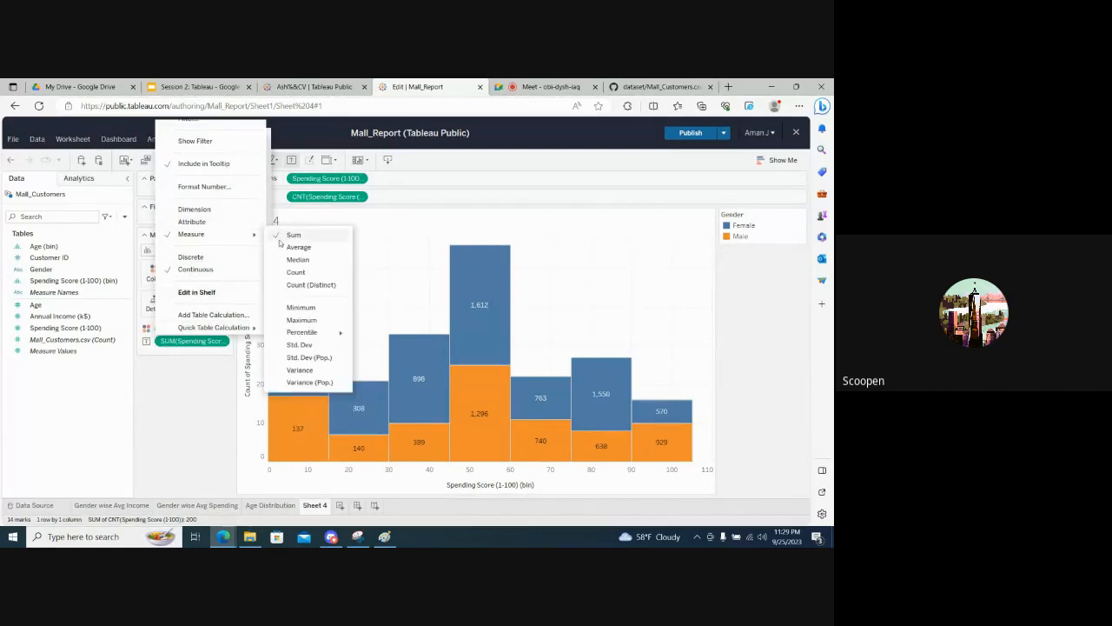
pyautogui.click(295, 274)
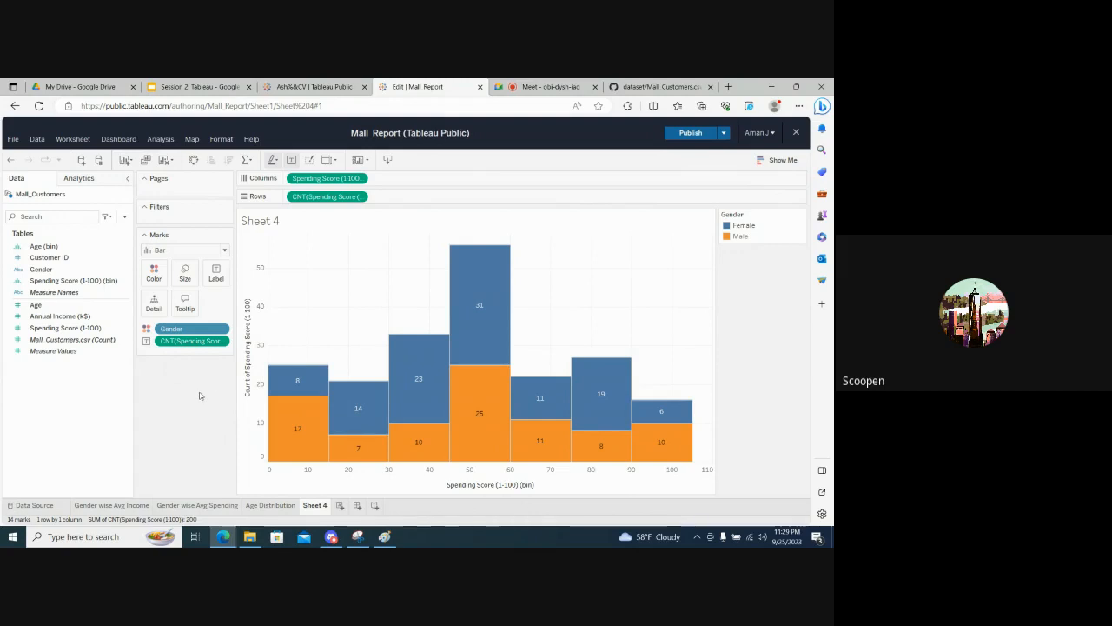
# - Rename Sheet 4 as Spending Score Distribution
pyautogui.doubleClick(315, 506)
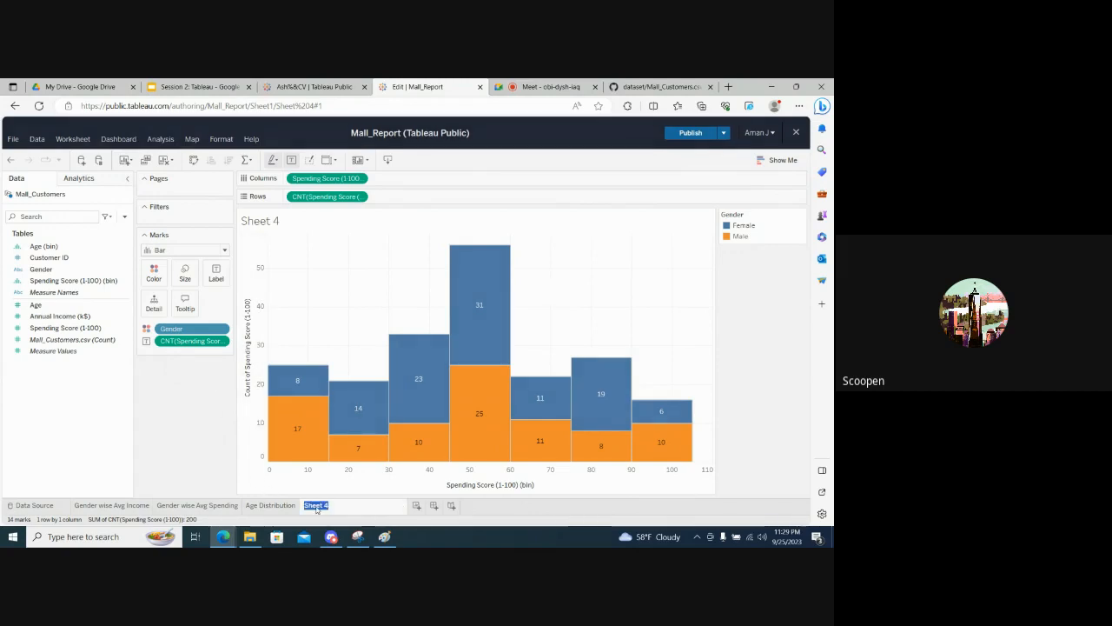
pyautogui.write('Spending Score')
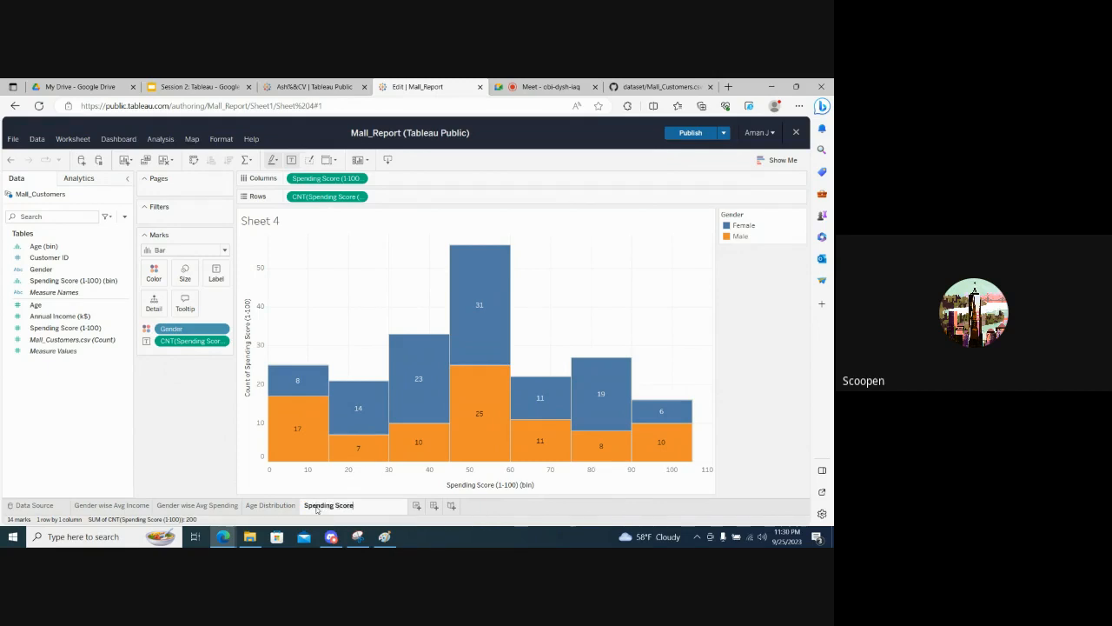
pyautogui.write(' Distribut')
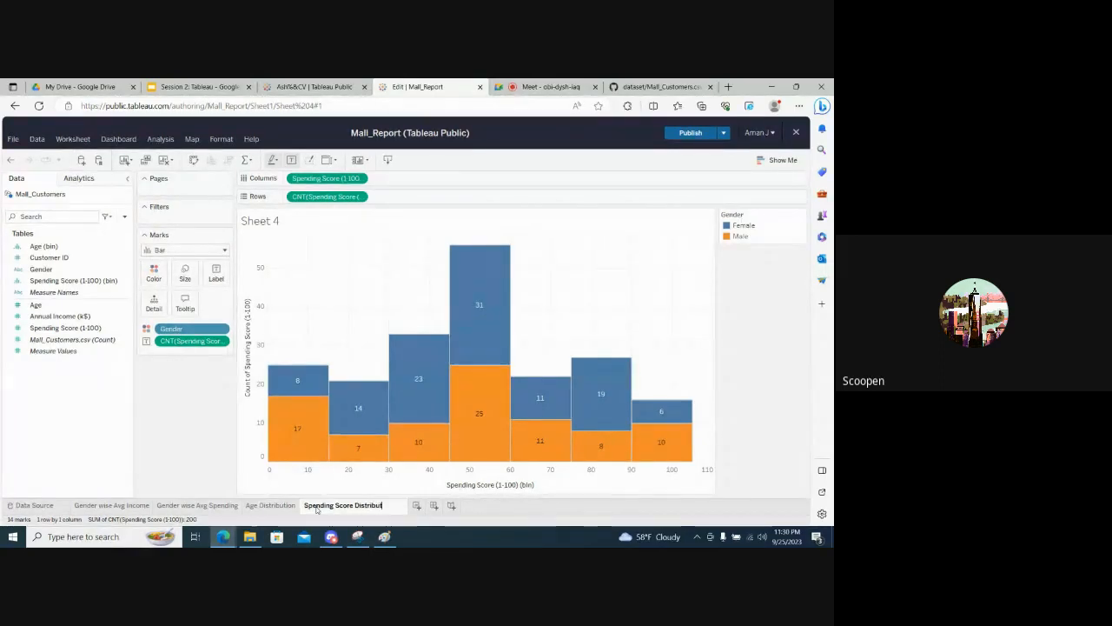
pyautogui.write('ion')
pyautogui.press('Return')
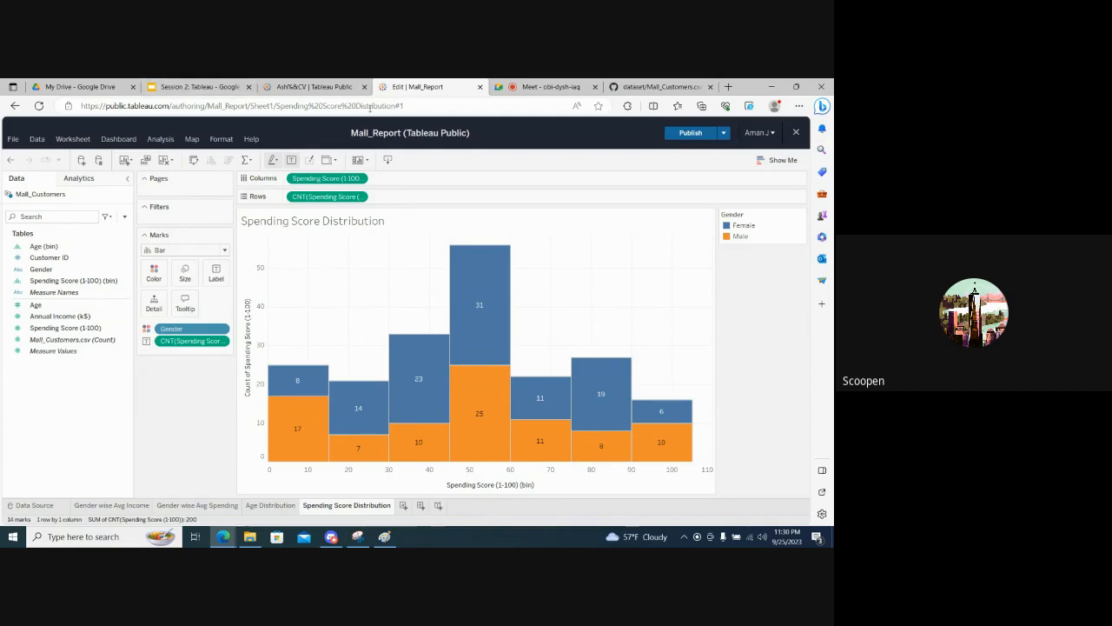
# - Switch to the Google Meet call to check the participants and return to the Mall_Report workbook
pyautogui.click(523, 85)
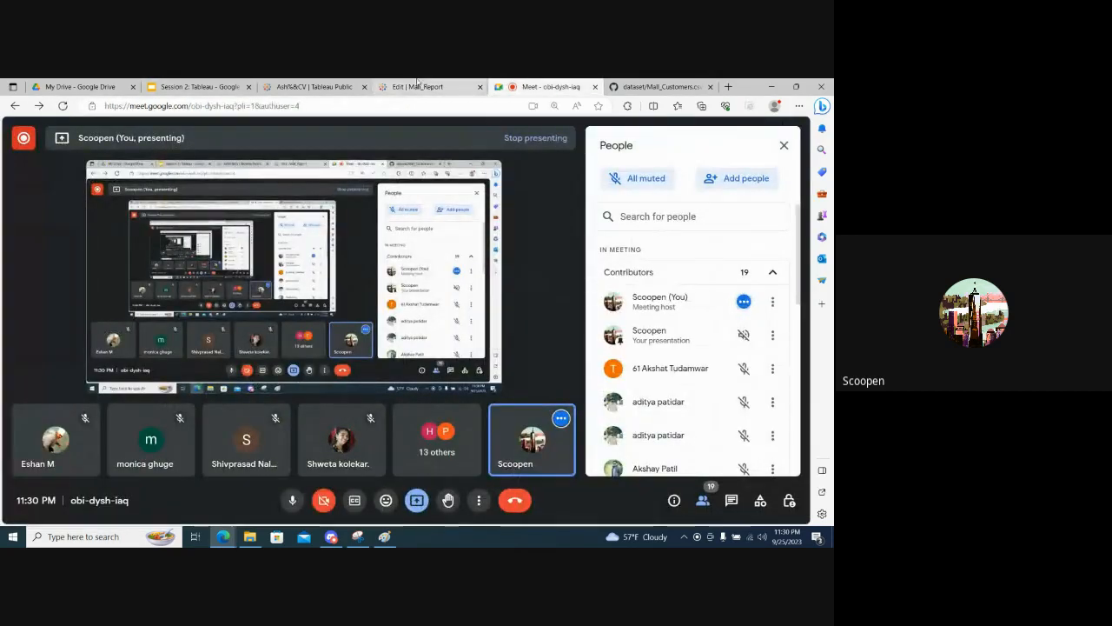
pyautogui.click(425, 86)
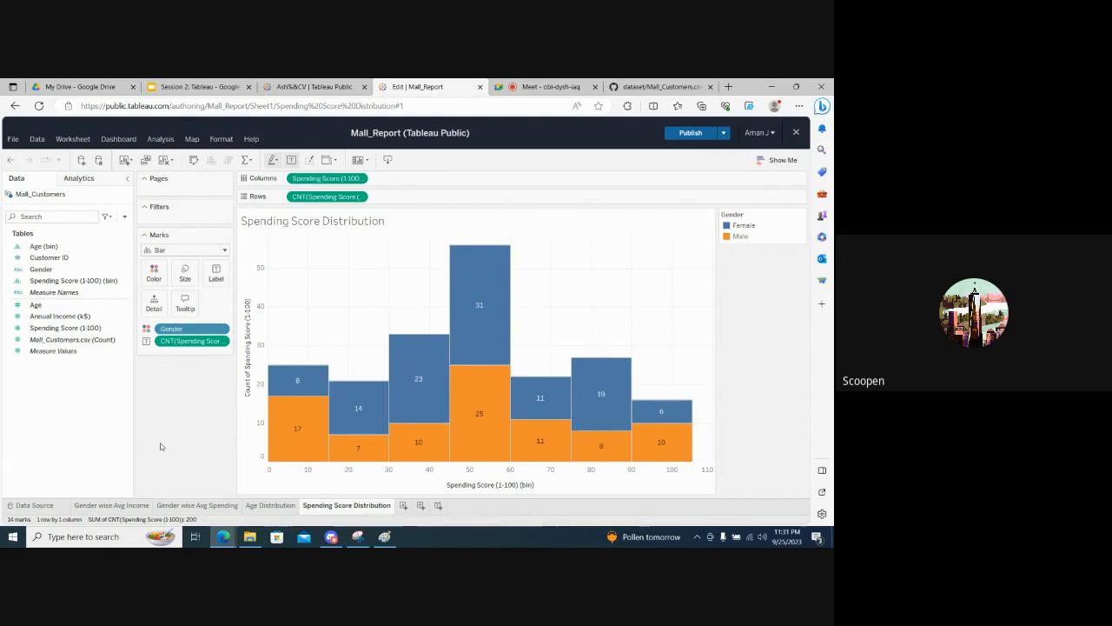
pyautogui.click(527, 83)
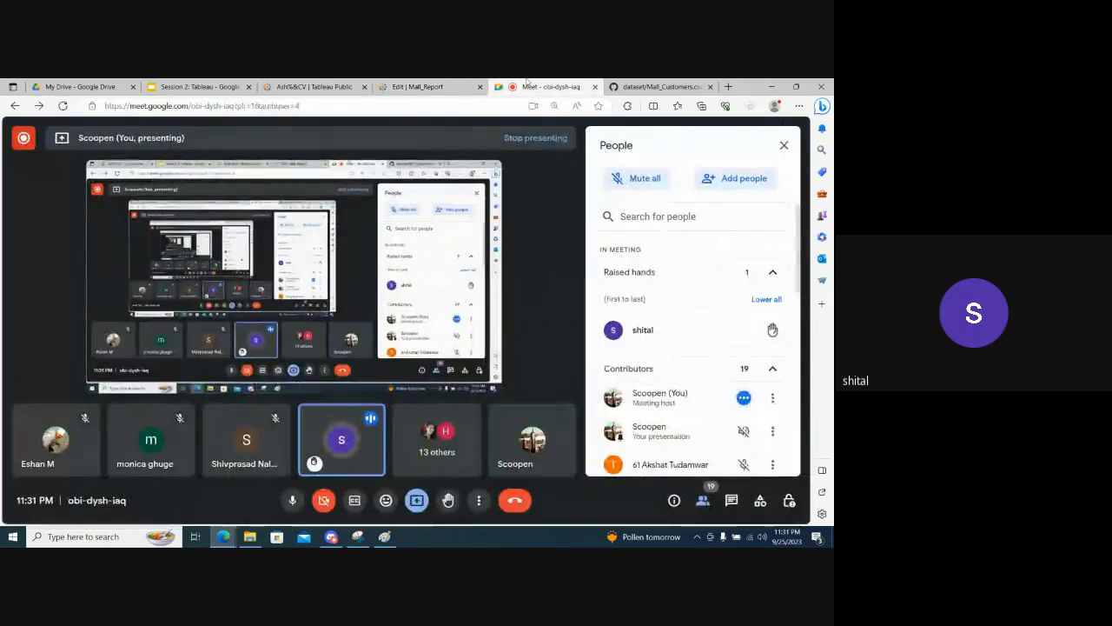
pyautogui.click(436, 84)
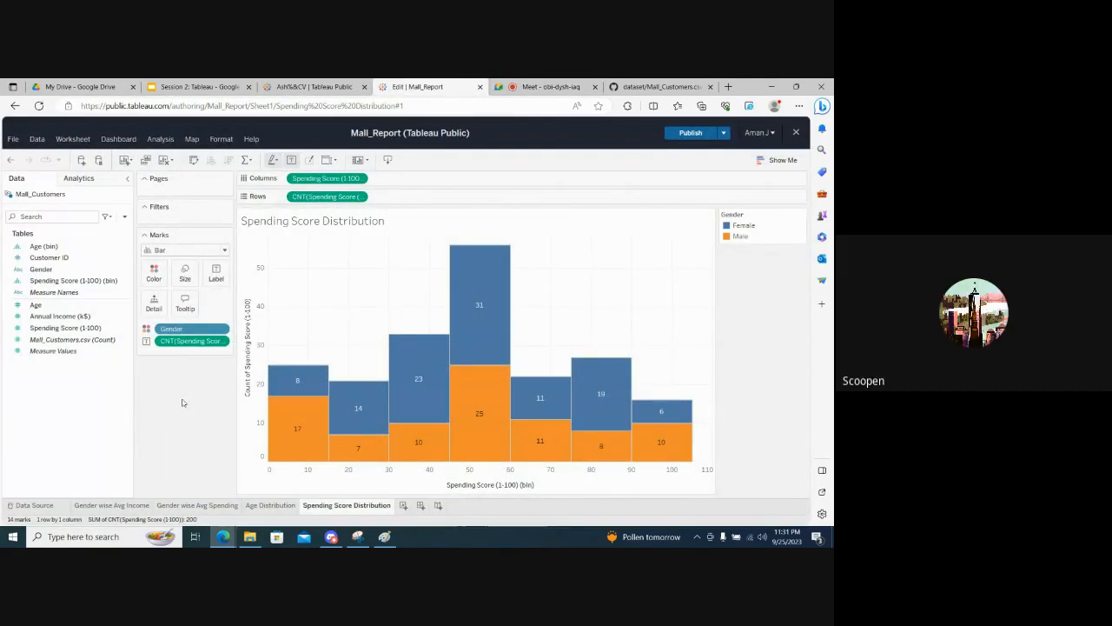
# - Undo the sheet rename and all Spending Score histogram edits back to an empty Sheet 4
pyautogui.hotkey('ctrl', 'z')
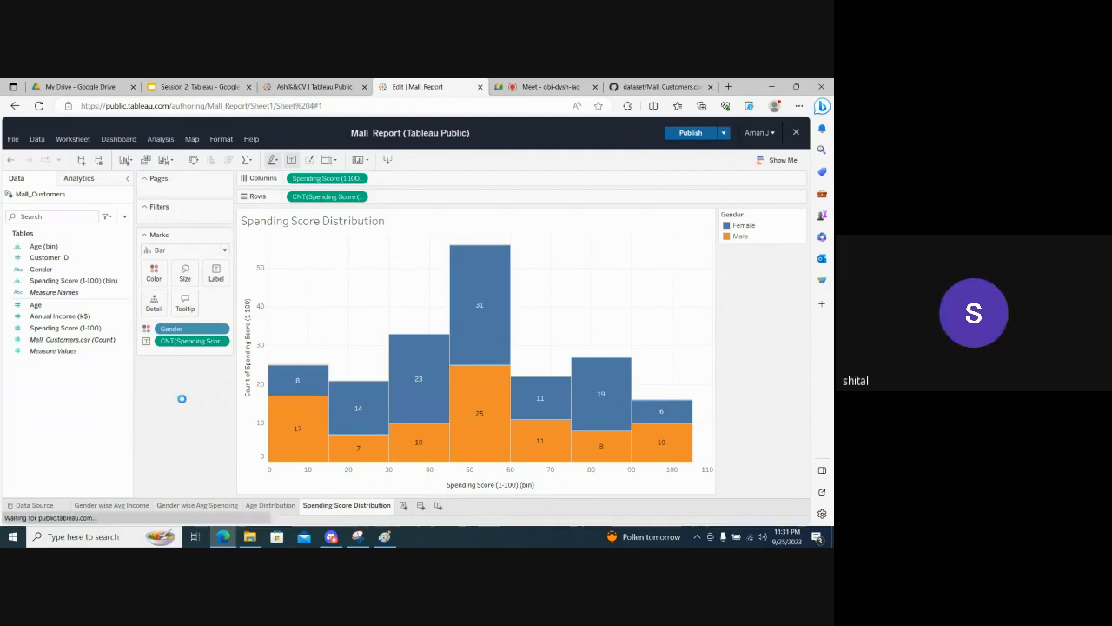
pyautogui.hotkey('ctrl', 'z')
pyautogui.hotkey('ctrl', 'z')
pyautogui.hotkey('ctrl', 'z')
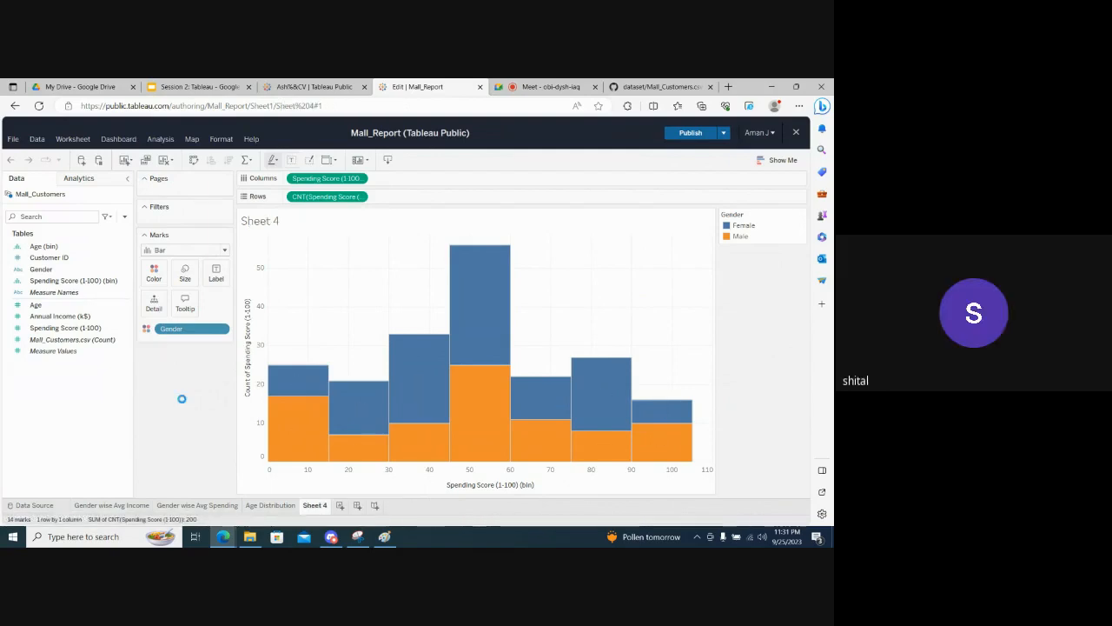
pyautogui.hotkey('ctrl', 'z')
pyautogui.hotkey('ctrl', 'z')
pyautogui.hotkey('ctrl', 'z')
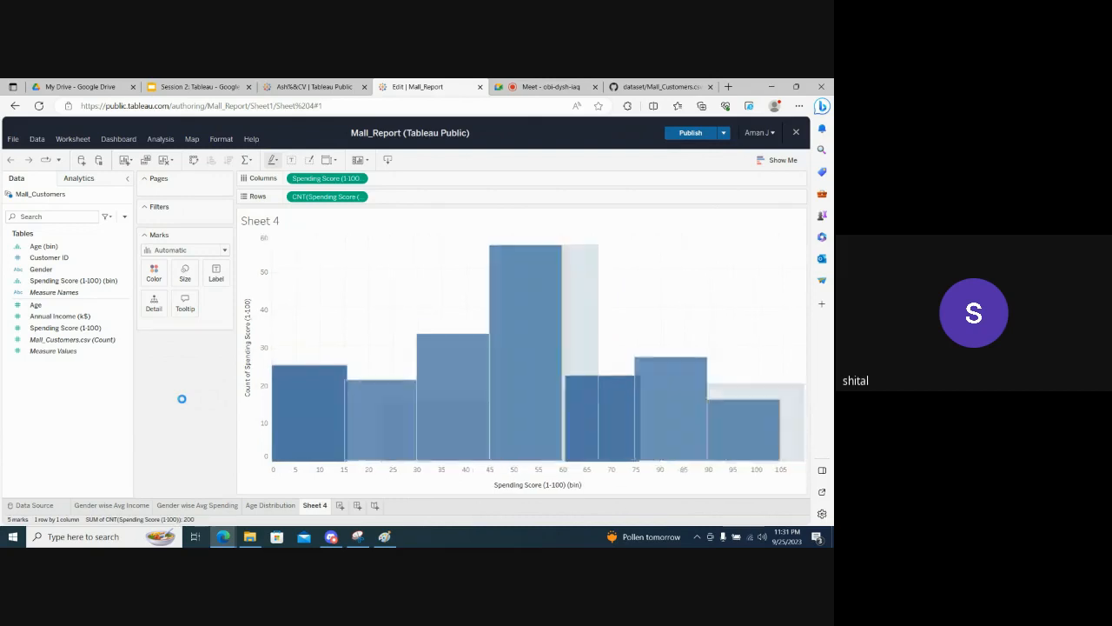
pyautogui.hotkey('ctrl', 'z')
pyautogui.hotkey('ctrl', 'z')
pyautogui.hotkey('ctrl', 'z')
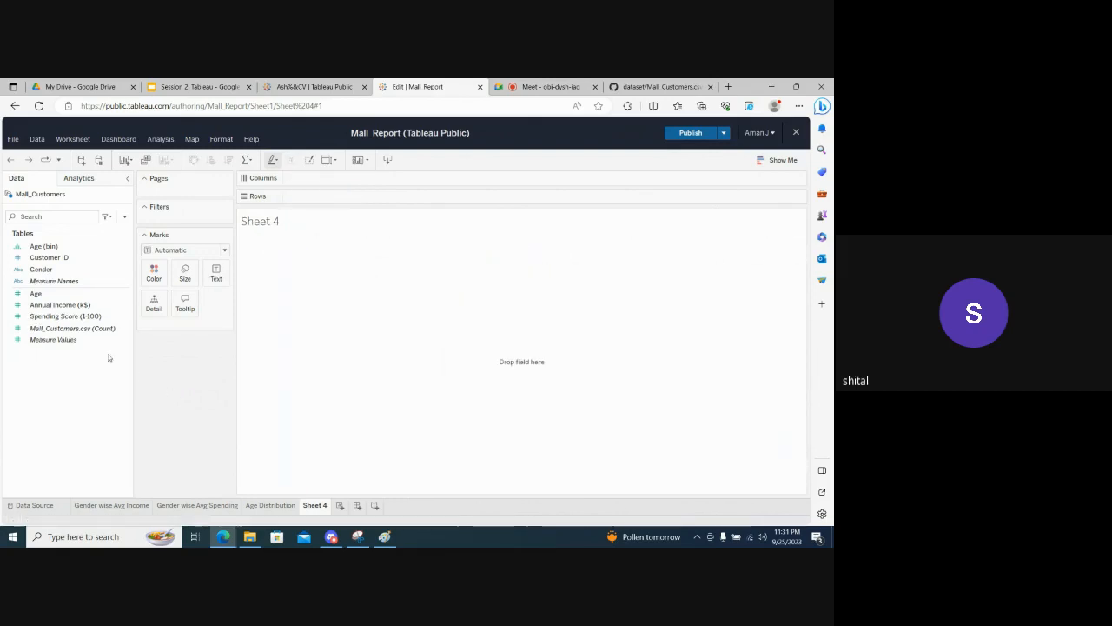
# - Place Spending Score (1-100) on Rows and convert the resulting bar into a histogram using the Show Me suggestions
pyautogui.moveTo(59, 320); pyautogui.dragTo(319, 200)
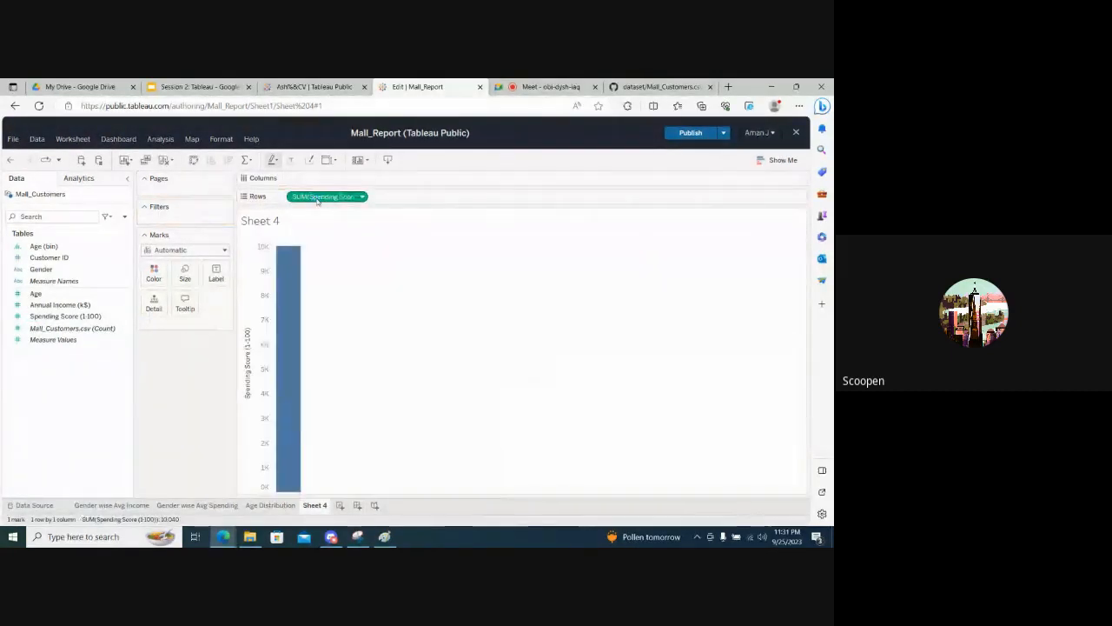
pyautogui.click(768, 161)
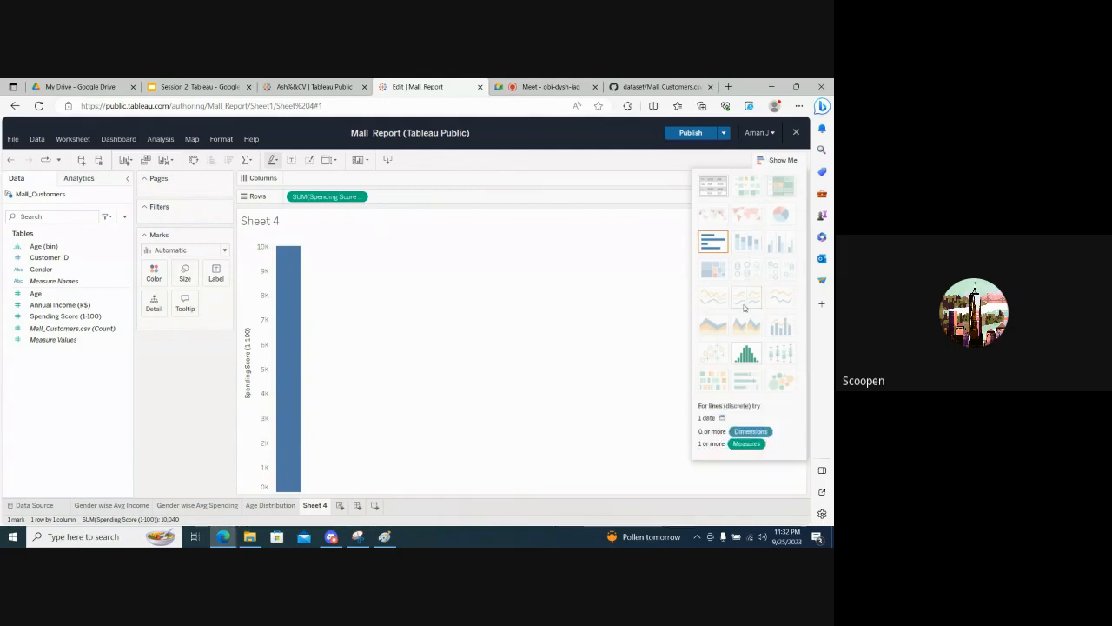
pyautogui.click(746, 351)
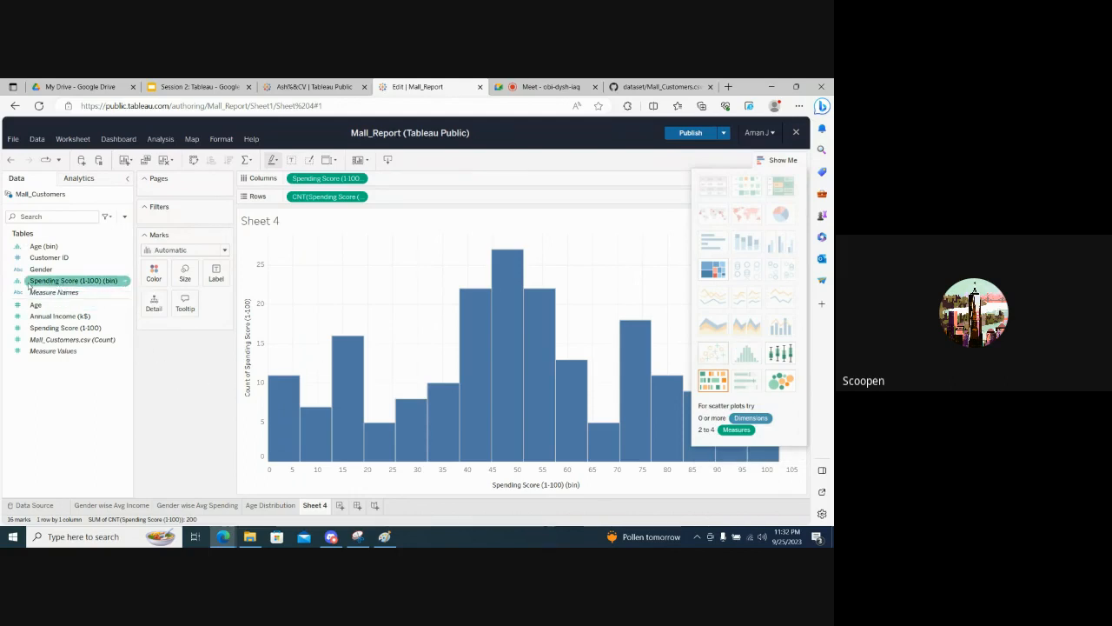
# - Set the bin size of the Spending Score (1-100) (bin) field to 15 and close the chart suggestions
pyautogui.click(125, 281)
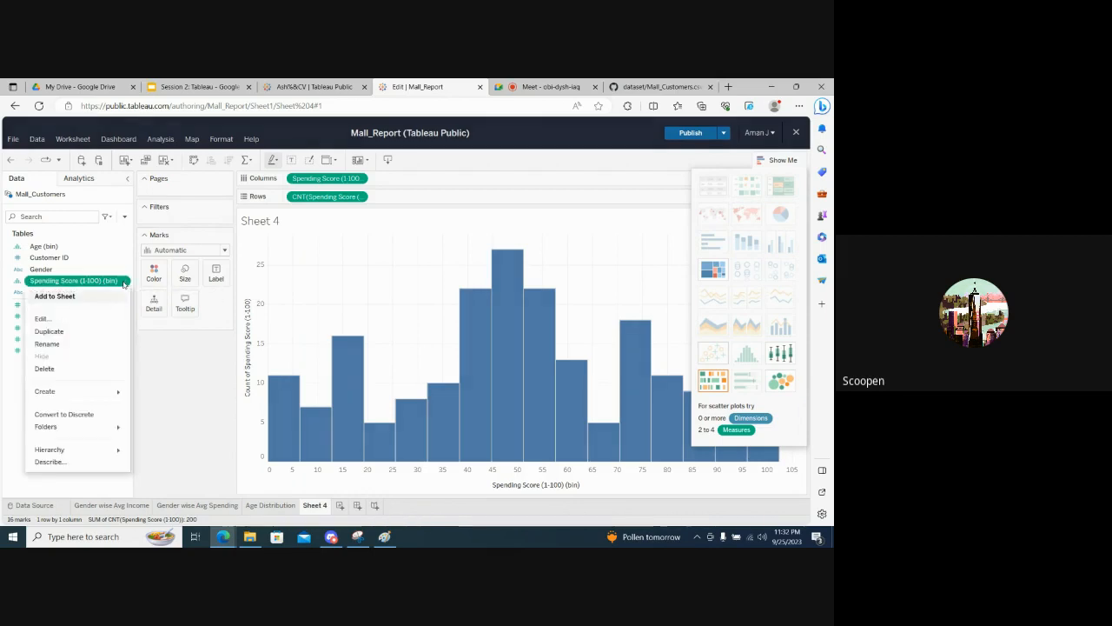
pyautogui.click(50, 318)
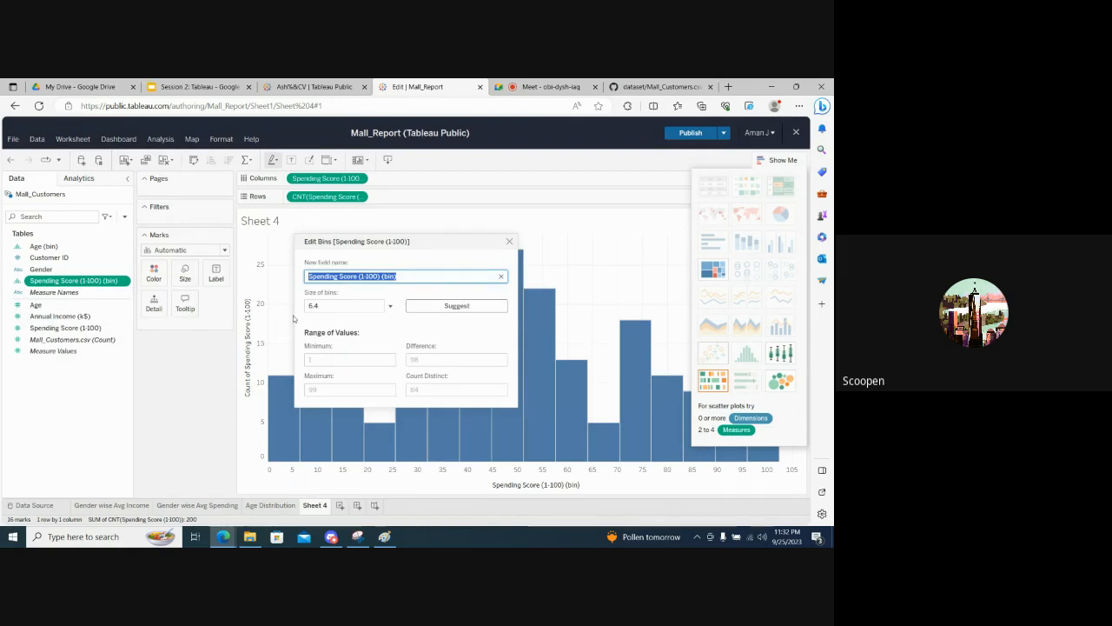
pyautogui.doubleClick(322, 307)
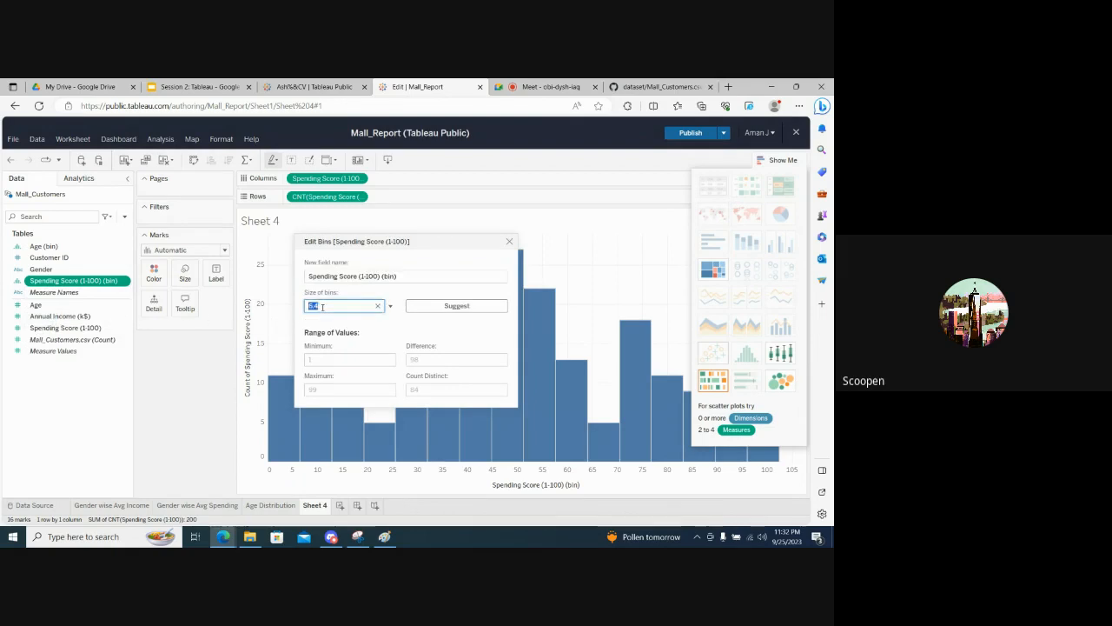
pyautogui.write('15')
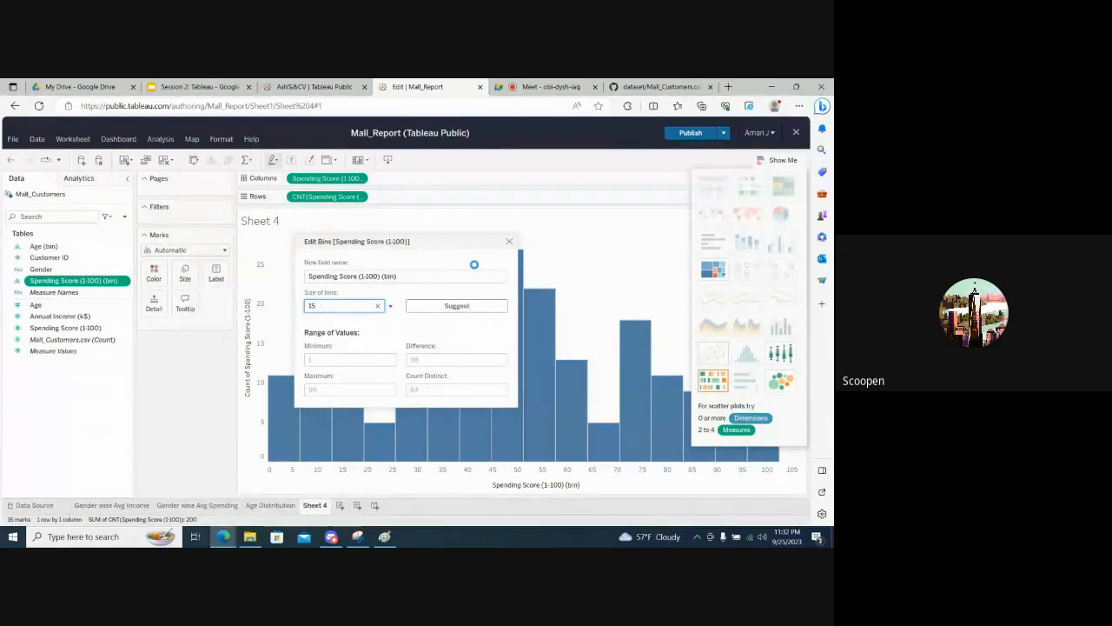
pyautogui.click(509, 241)
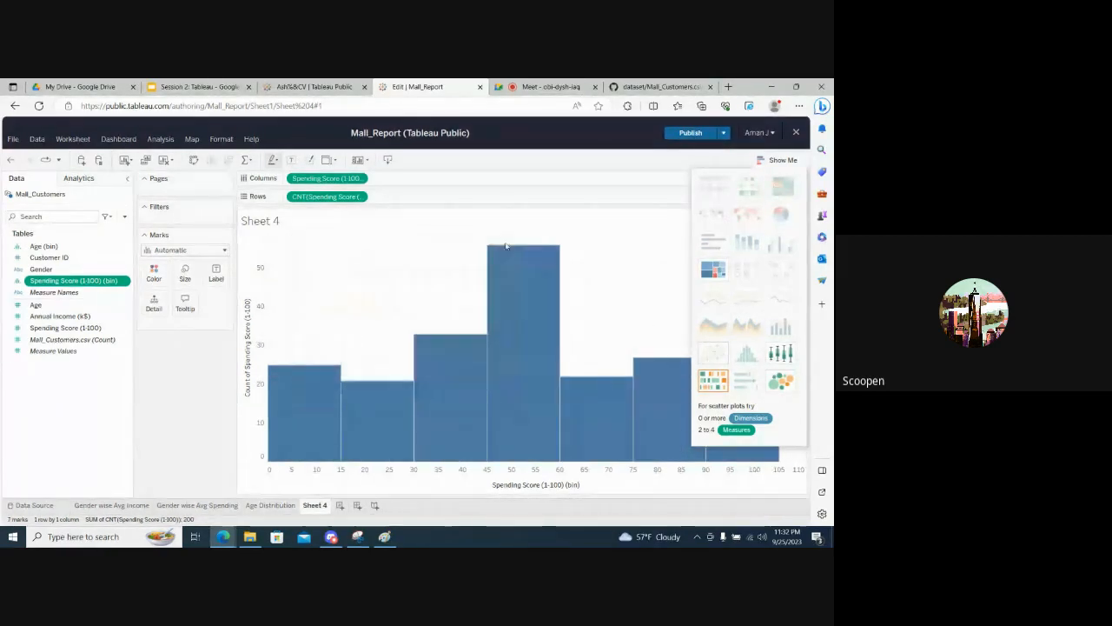
pyautogui.click(765, 164)
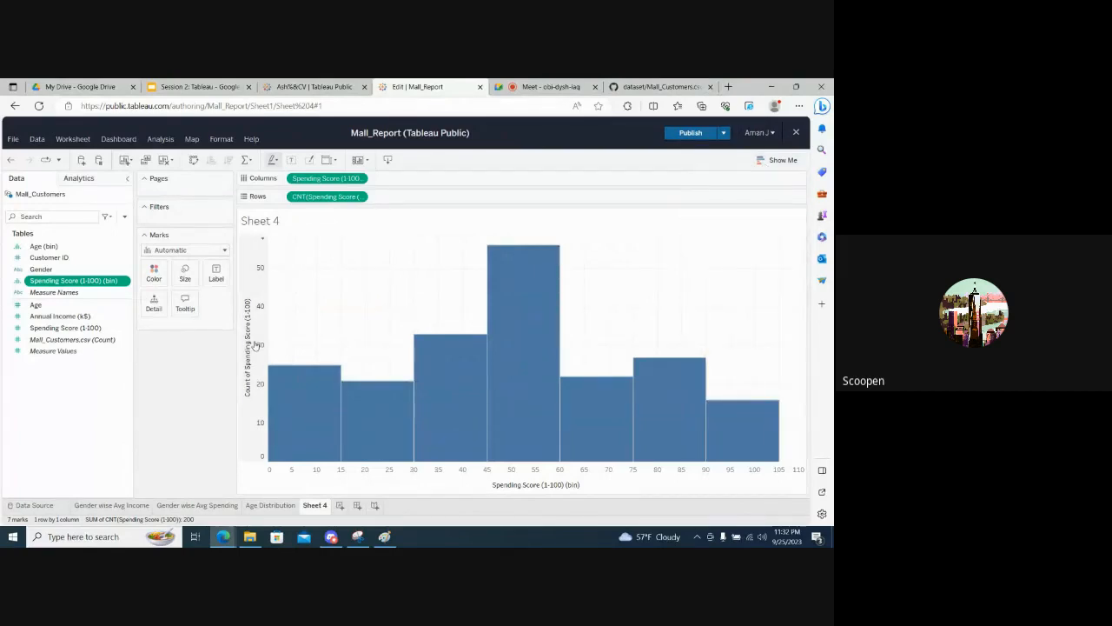
# - Color the histogram by Gender and label its bars with Spending Score (1-100), aggregated as Count
pyautogui.click(39, 271)
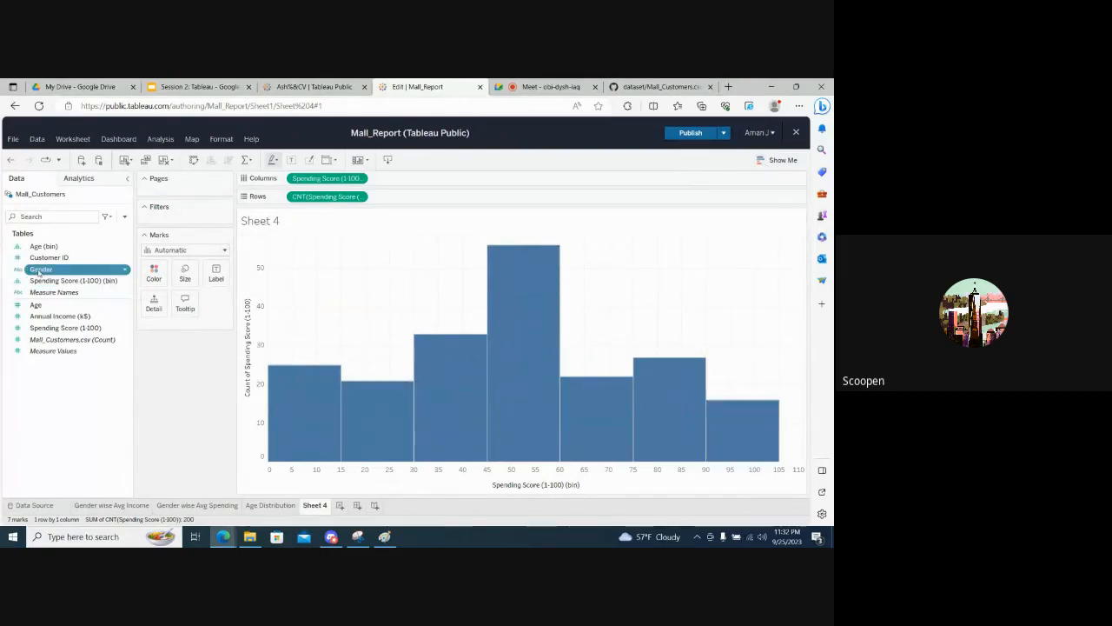
pyautogui.moveTo(39, 271); pyautogui.dragTo(154, 276)
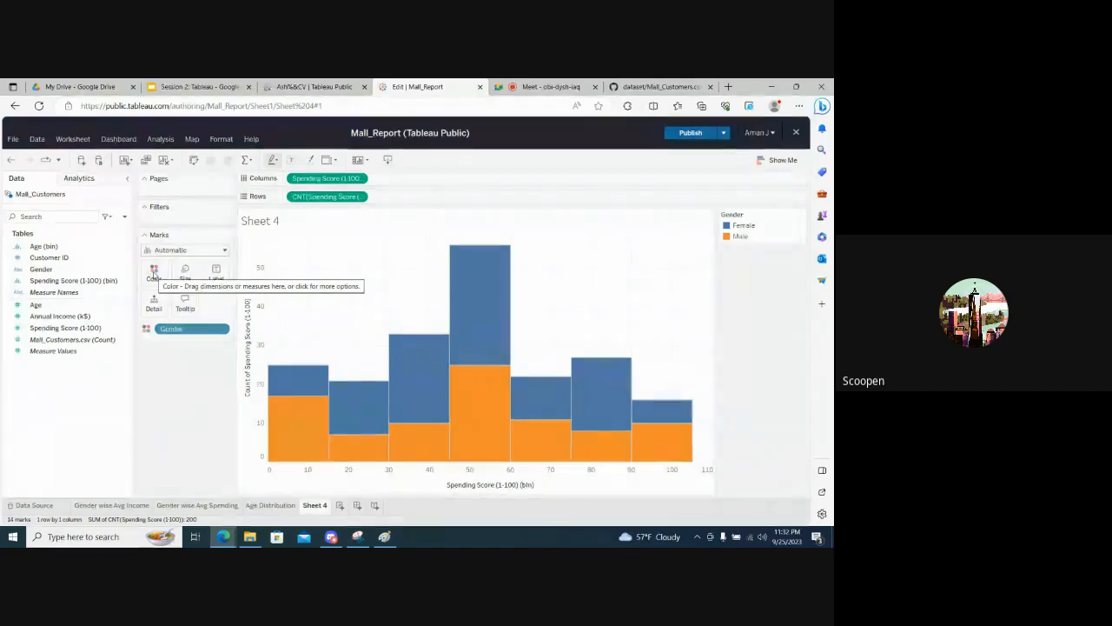
pyautogui.click(43, 330)
pyautogui.moveTo(44, 330); pyautogui.dragTo(222, 274)
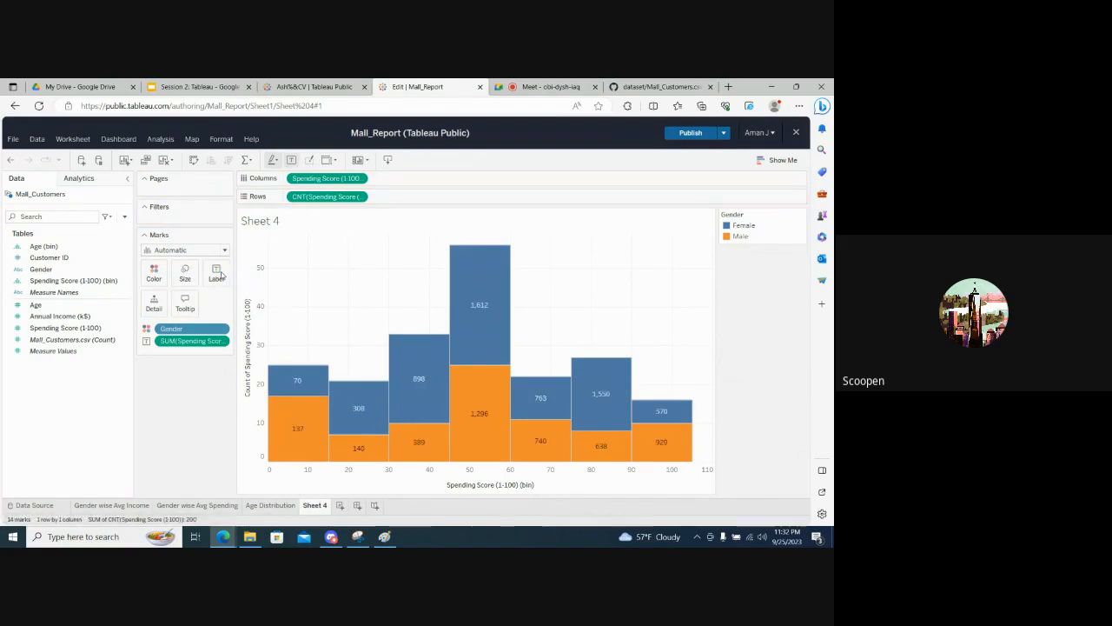
pyautogui.rightClick(212, 342)
pyautogui.moveTo(259, 236)
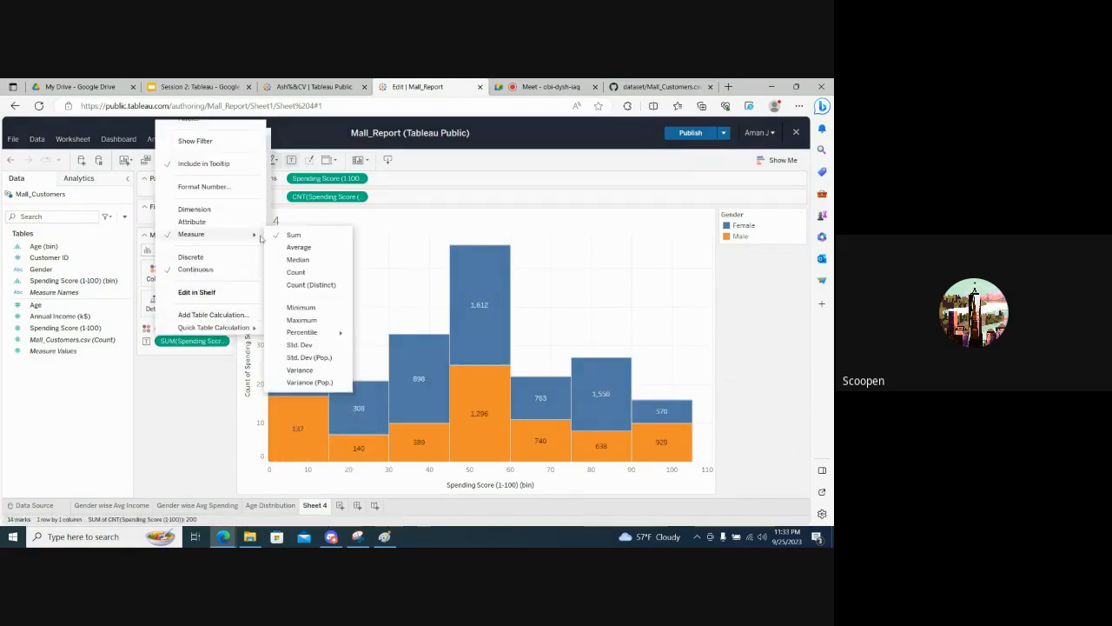
pyautogui.click(295, 272)
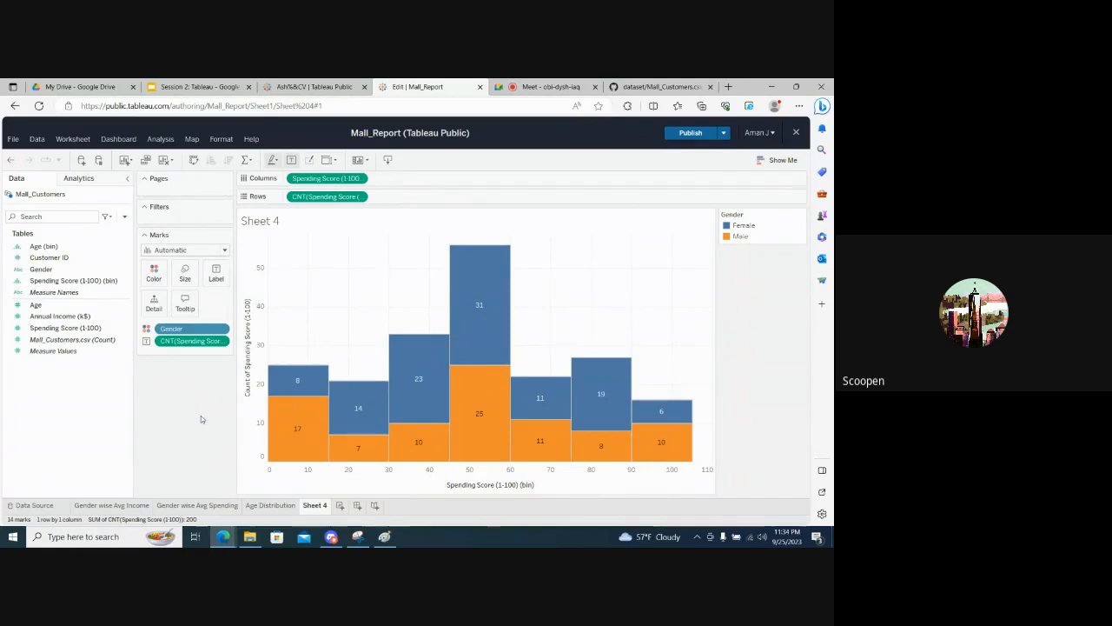
# - Rename Sheet 4 as Spending Score Distribution
pyautogui.doubleClick(313, 506)
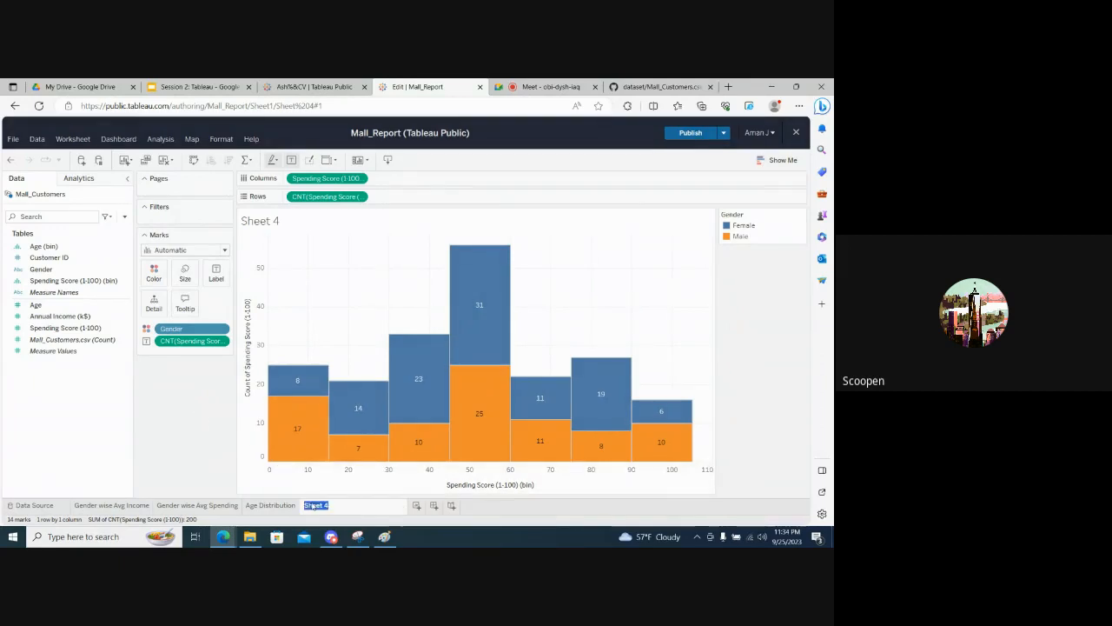
pyautogui.write('Spending Score Dist')
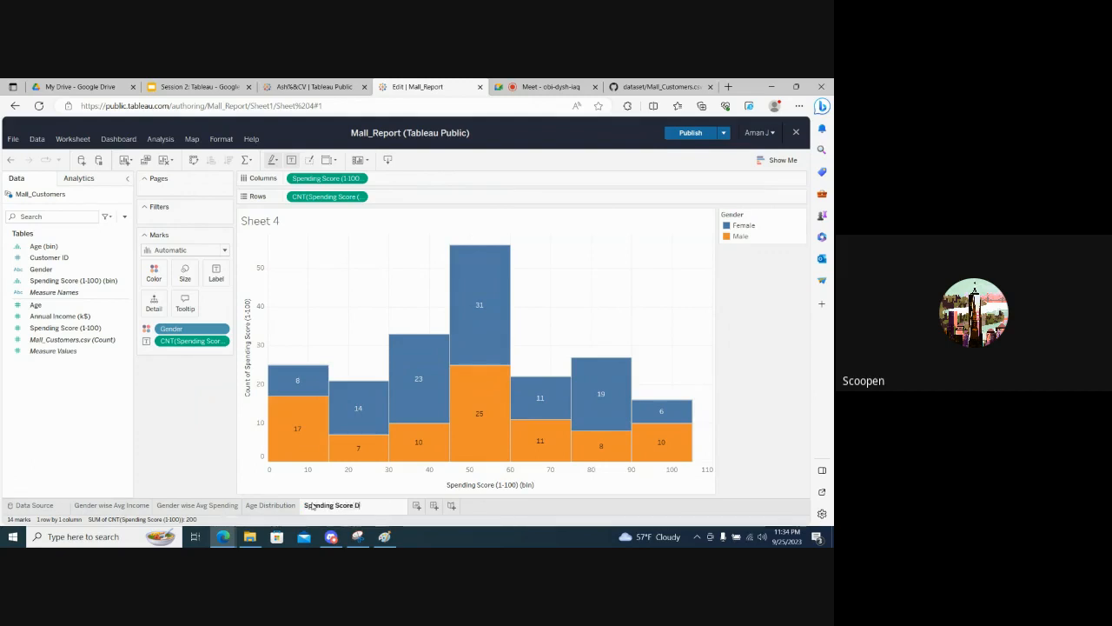
pyautogui.write('ribution')
pyautogui.press('Return')
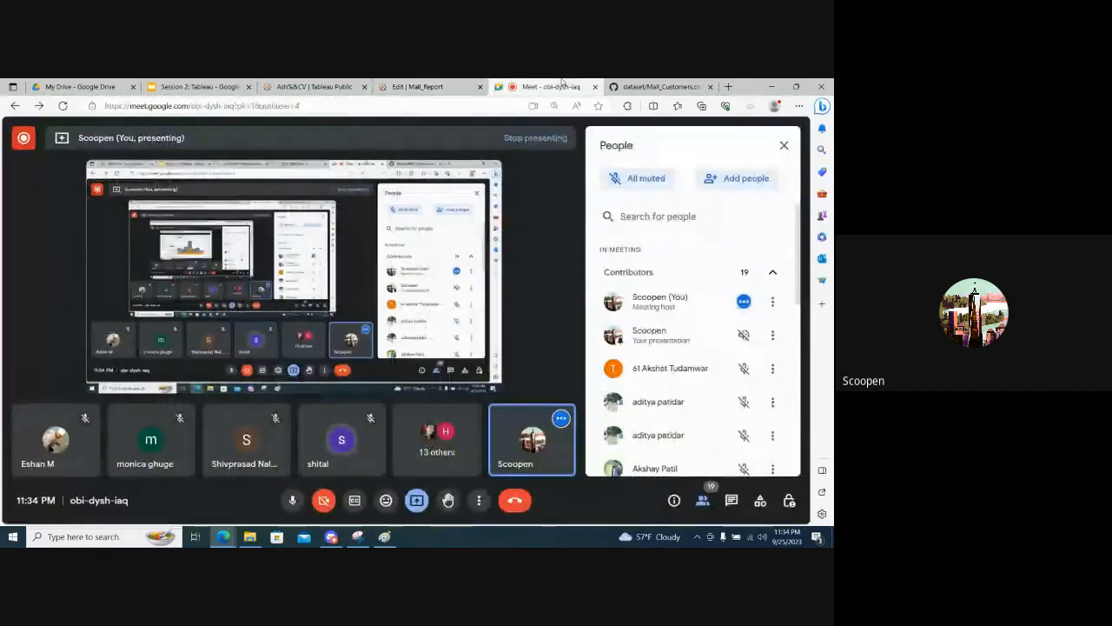
# - Switch to the Google Meet call and examine the participants' list and their reactions
pyautogui.click(560, 84)
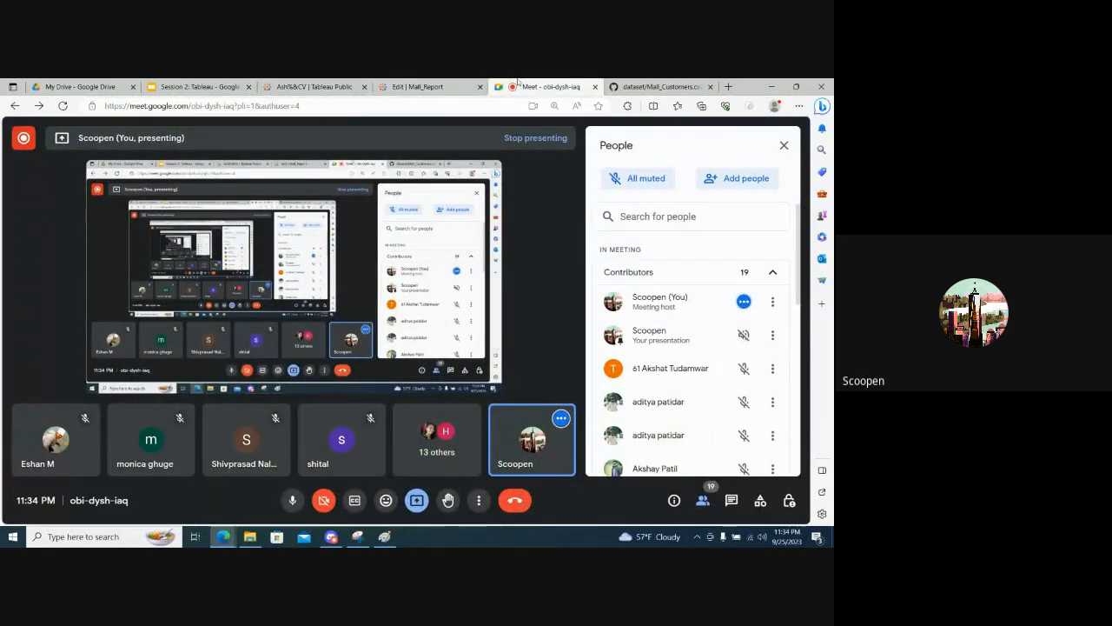
pyautogui.click(446, 83)
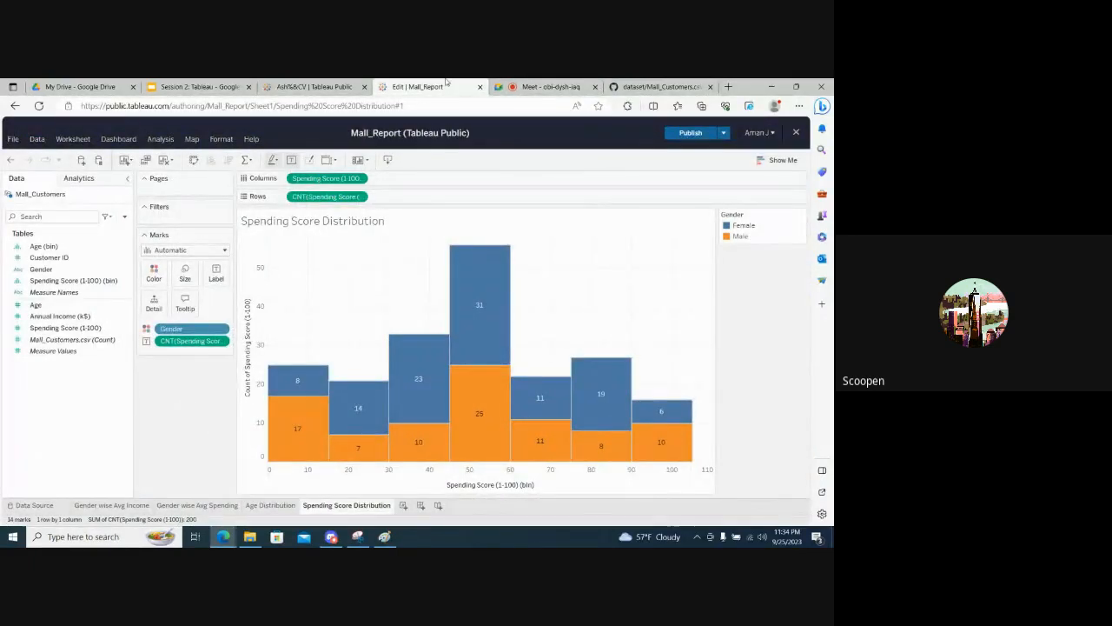
pyautogui.click(552, 85)
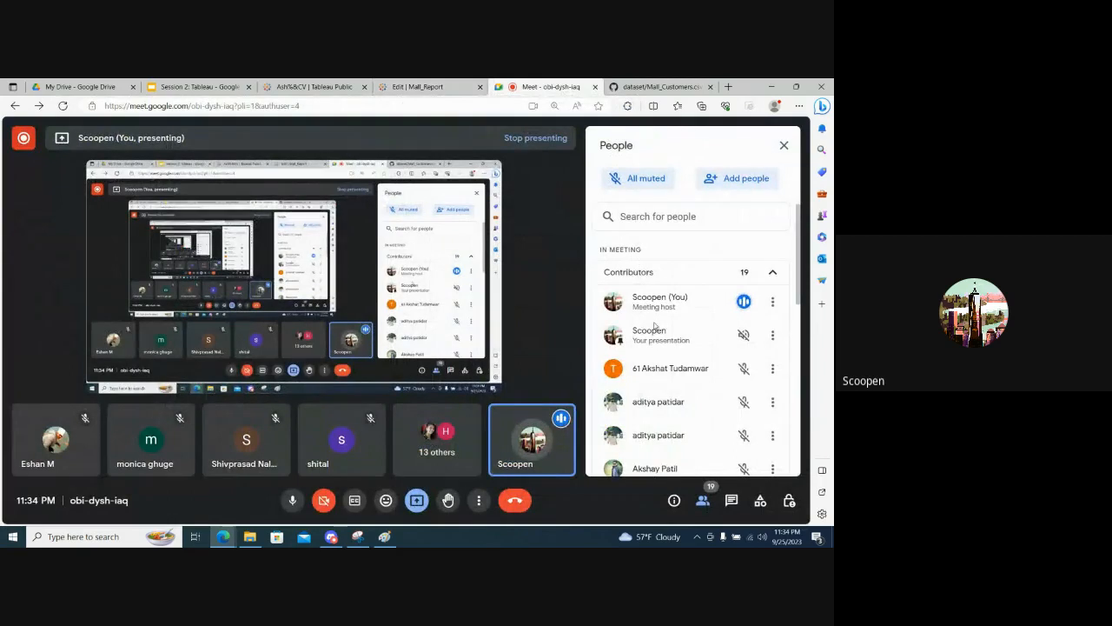
pyautogui.scroll(-5, 656, 391)
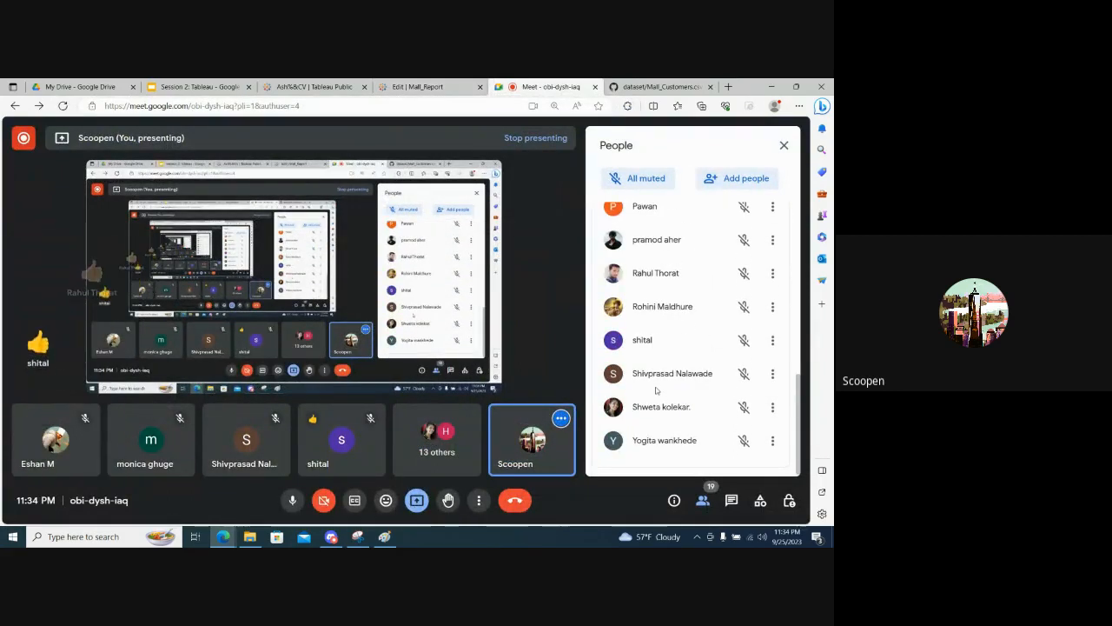
pyautogui.scroll(1, 656, 390)
pyautogui.scroll(5, 656, 390)
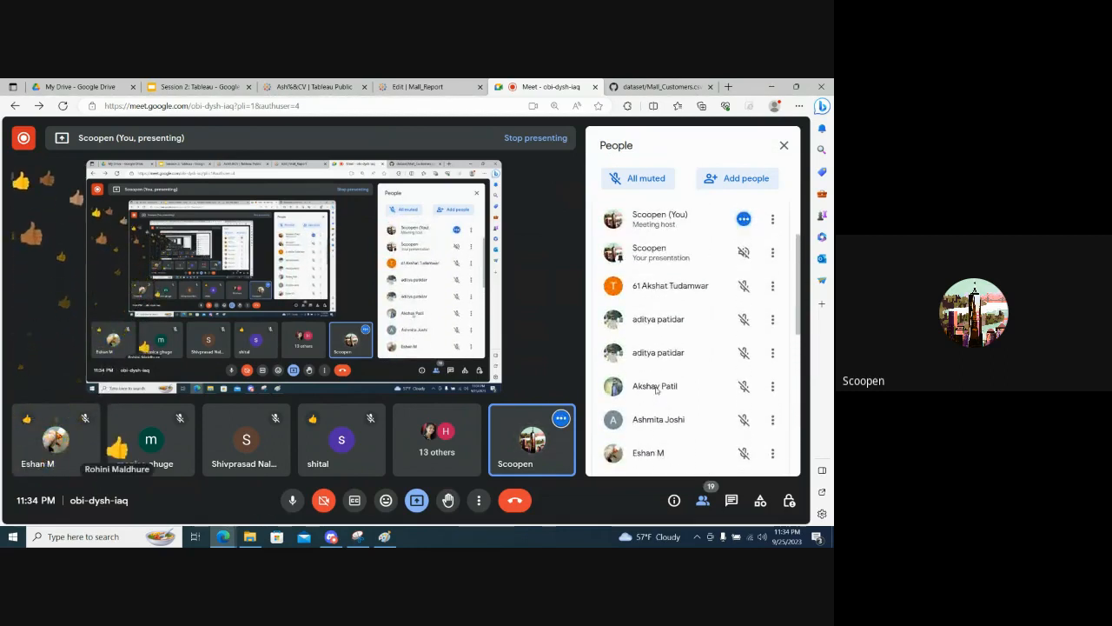
# - Return to the Mall_Report workbook in Tableau Public and add a new worksheet after Spending Score Distribution
pyautogui.click(420, 82)
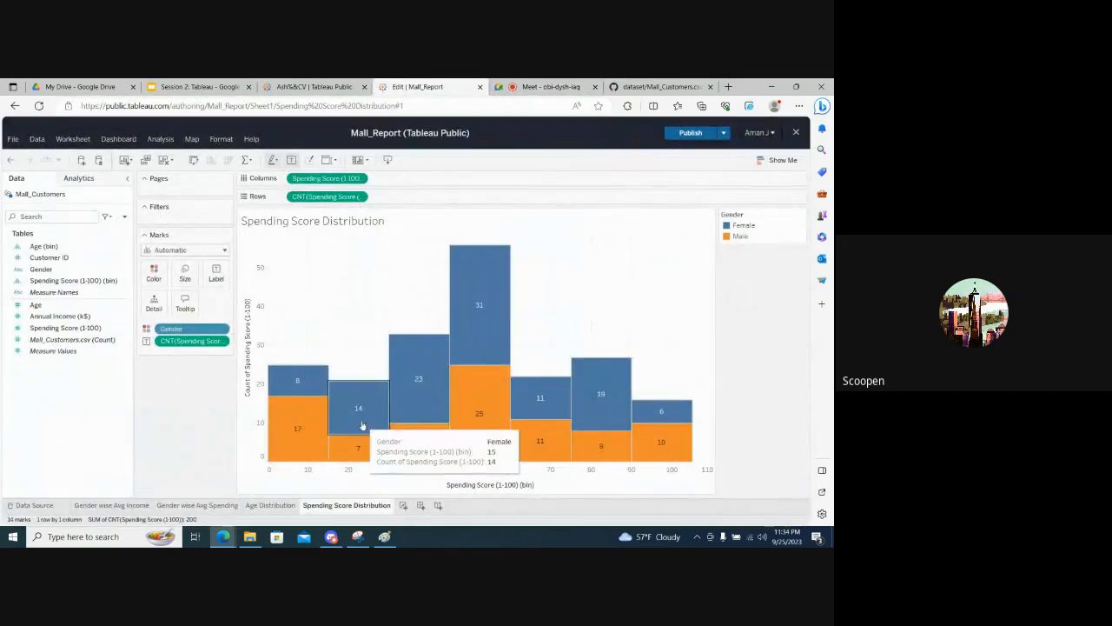
pyautogui.click(404, 506)
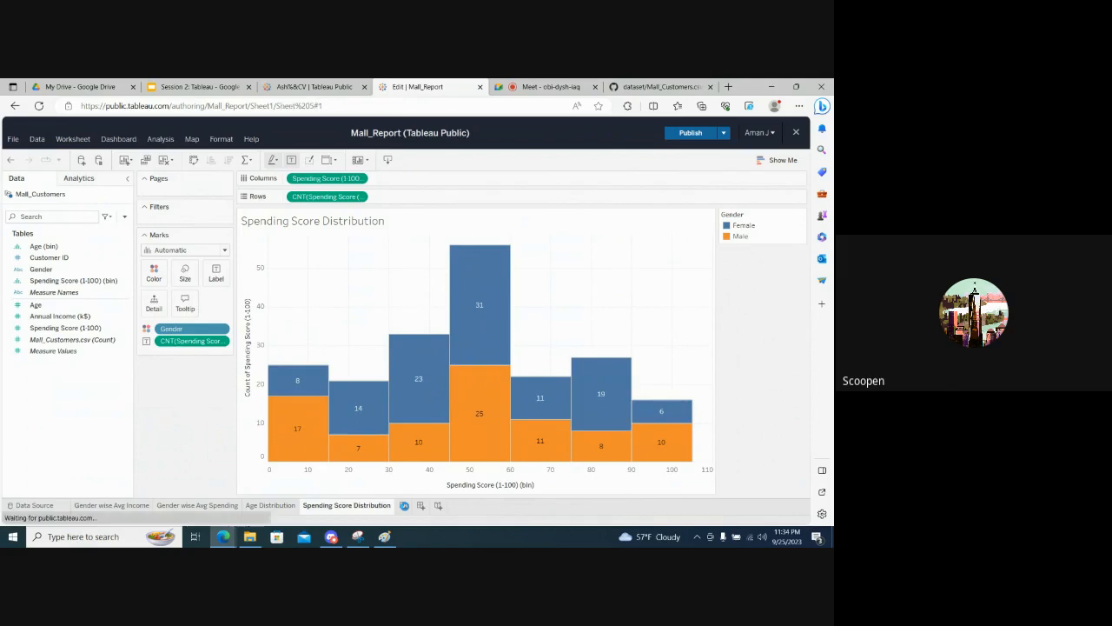
# - Switch to Paint and undo the old histogram sketch until only the two axis lines remain
pyautogui.click(378, 538)
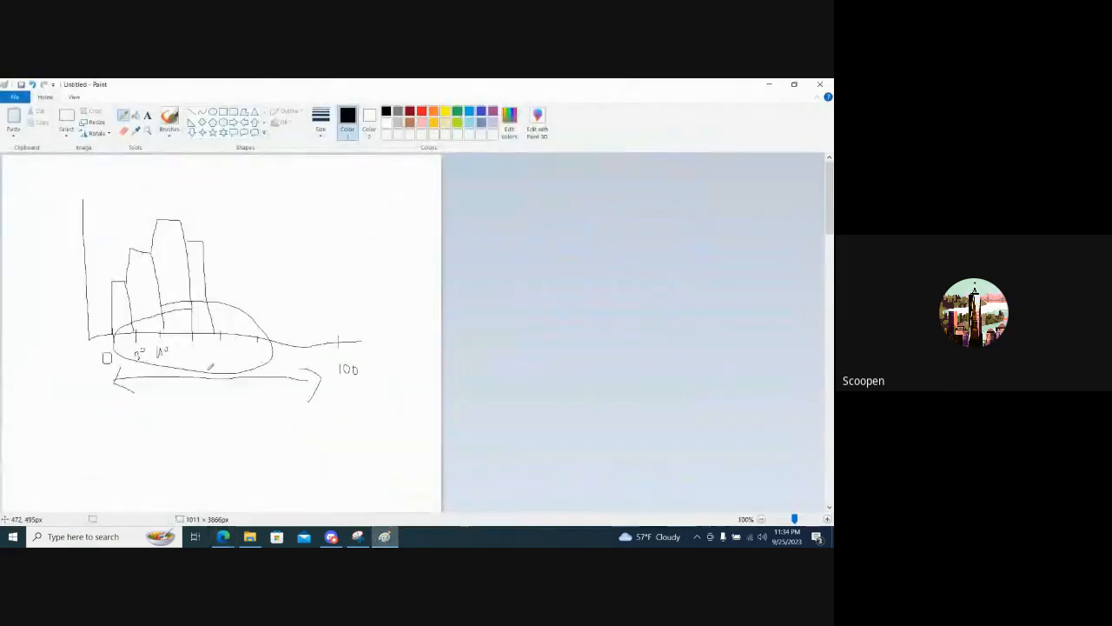
pyautogui.hotkey('ctrl', 'z')
pyautogui.hotkey('ctrl', 'z')
pyautogui.hotkey('ctrl', 'z')
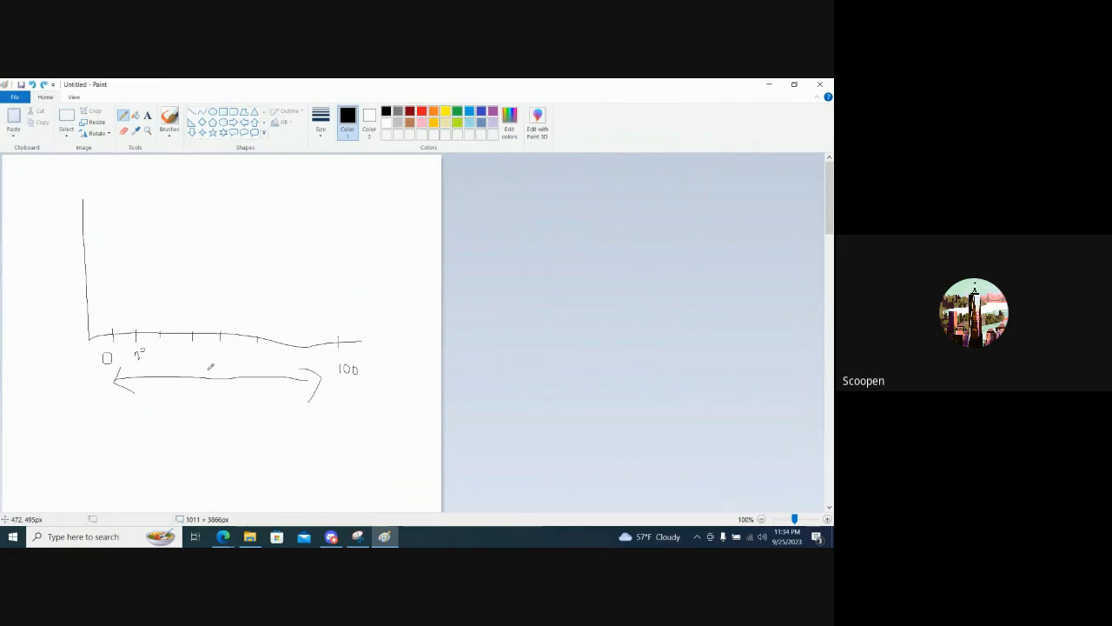
pyautogui.hotkey('ctrl', 'z')
pyautogui.hotkey('ctrl', 'z')
pyautogui.hotkey('ctrl', 'z')
pyautogui.hotkey('ctrl', 'z')
pyautogui.hotkey('ctrl', 'z')
pyautogui.hotkey('ctrl', 'z')
pyautogui.hotkey('ctrl', 'z')
pyautogui.hotkey('ctrl', 'z')
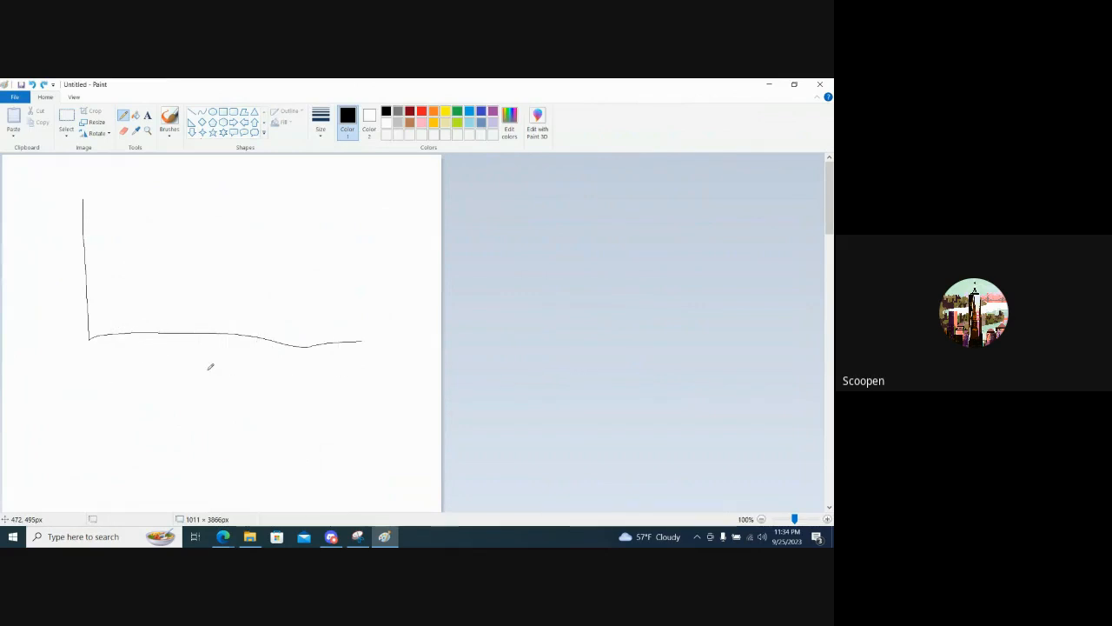
# - Sketch a scatter plot on the axes with five cross marks, direction arrows and handwritten labels for spending and income
pyautogui.moveTo(115, 283); pyautogui.dragTo(121, 288)
pyautogui.moveTo(145, 219); pyautogui.dragTo(154, 218)
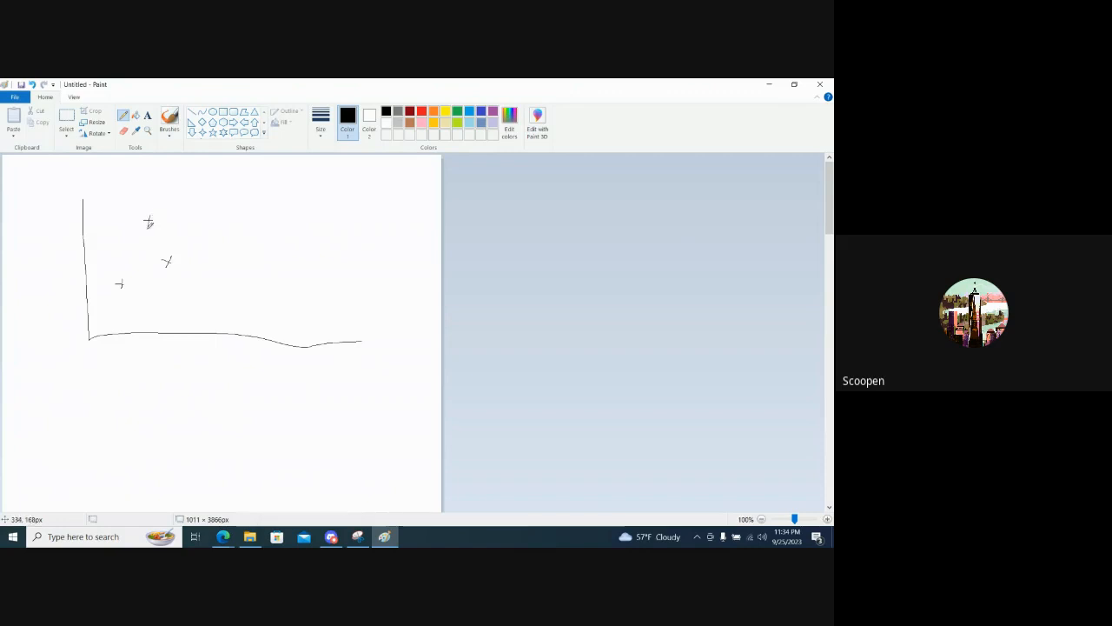
pyautogui.moveTo(219, 239); pyautogui.dragTo(224, 283)
pyautogui.moveTo(123, 360)
pyautogui.mouseDown()
pyautogui.moveTo(199, 373)
pyautogui.moveTo(185, 384)
pyautogui.mouseUp()
pyautogui.moveTo(68, 328); pyautogui.dragTo(68, 259)
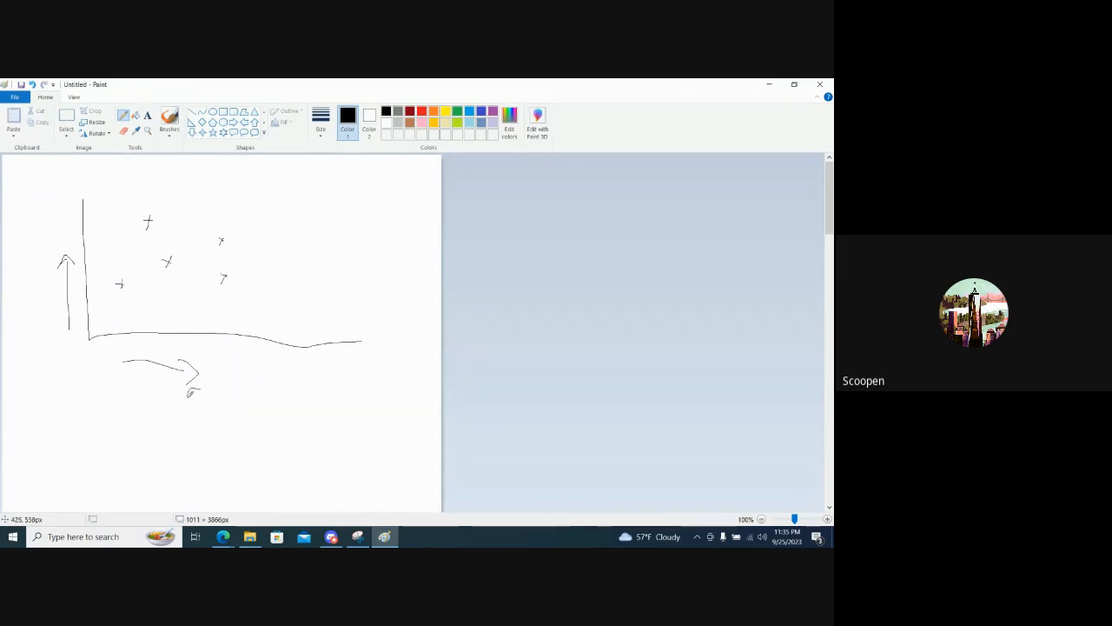
pyautogui.moveTo(186, 397)
pyautogui.mouseDown()
pyautogui.moveTo(185, 417)
pyautogui.moveTo(210, 423)
pyautogui.moveTo(219, 398)
pyautogui.moveTo(252, 387)
pyautogui.moveTo(259, 400)
pyautogui.mouseUp()
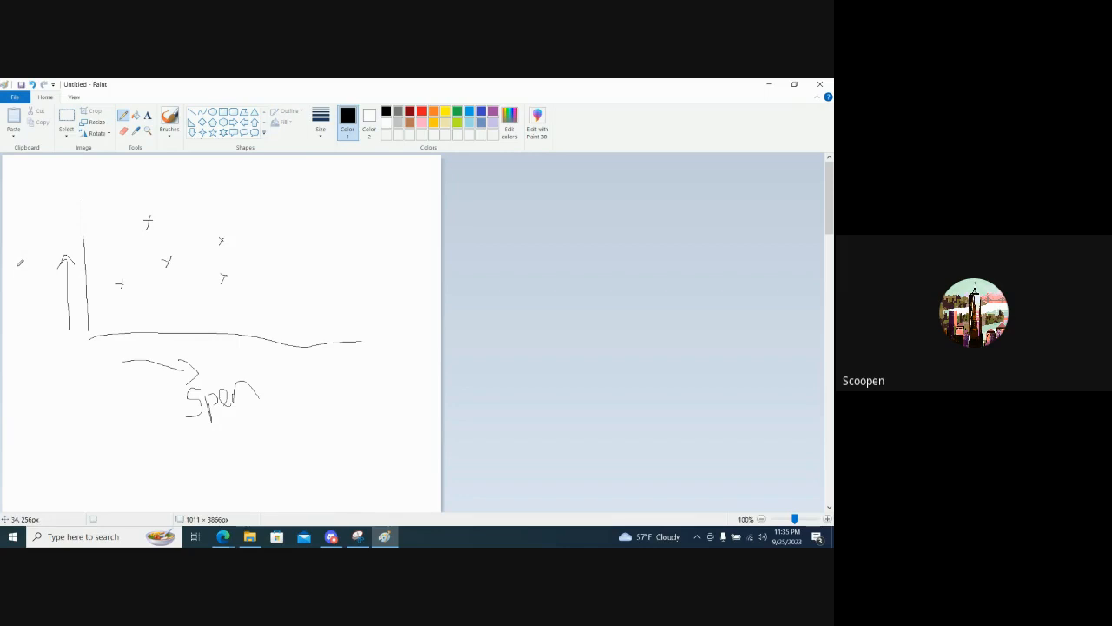
pyautogui.moveTo(19, 268)
pyautogui.mouseDown()
pyautogui.moveTo(21, 279)
pyautogui.moveTo(49, 257)
pyautogui.mouseUp()
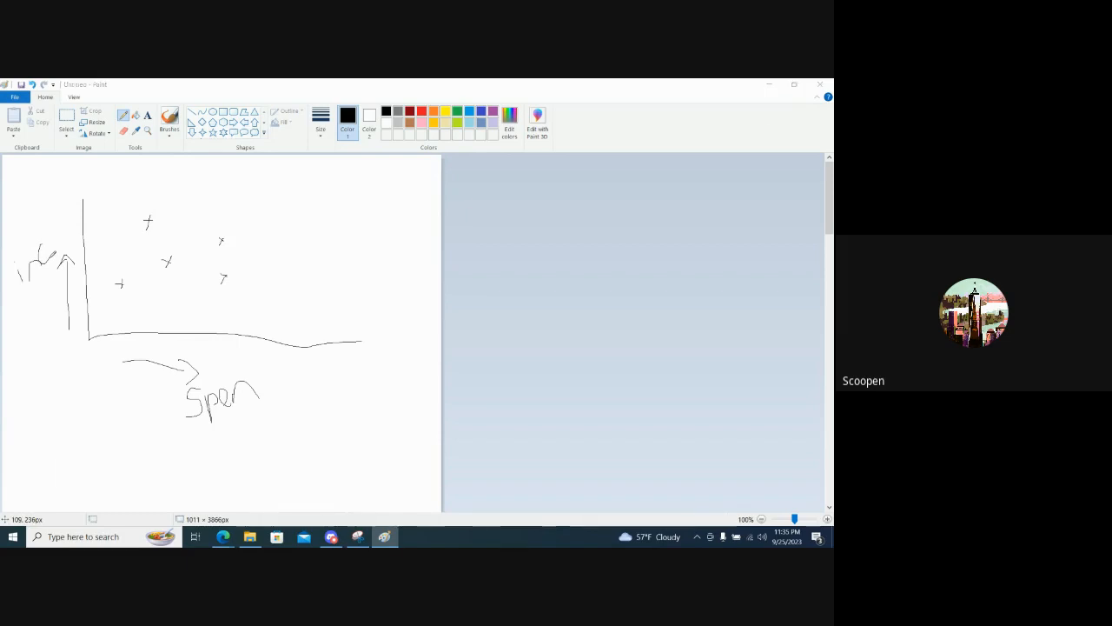
# - Switch back to Tableau Public and place Spending Score (1-100) on Columns and Annual Income (k$) on Rows in Sheet 5
pyautogui.hotkey('alt', 'Tab')
pyautogui.hotkey('alt', 'Tab')
pyautogui.hotkey('alt', 'Tab')
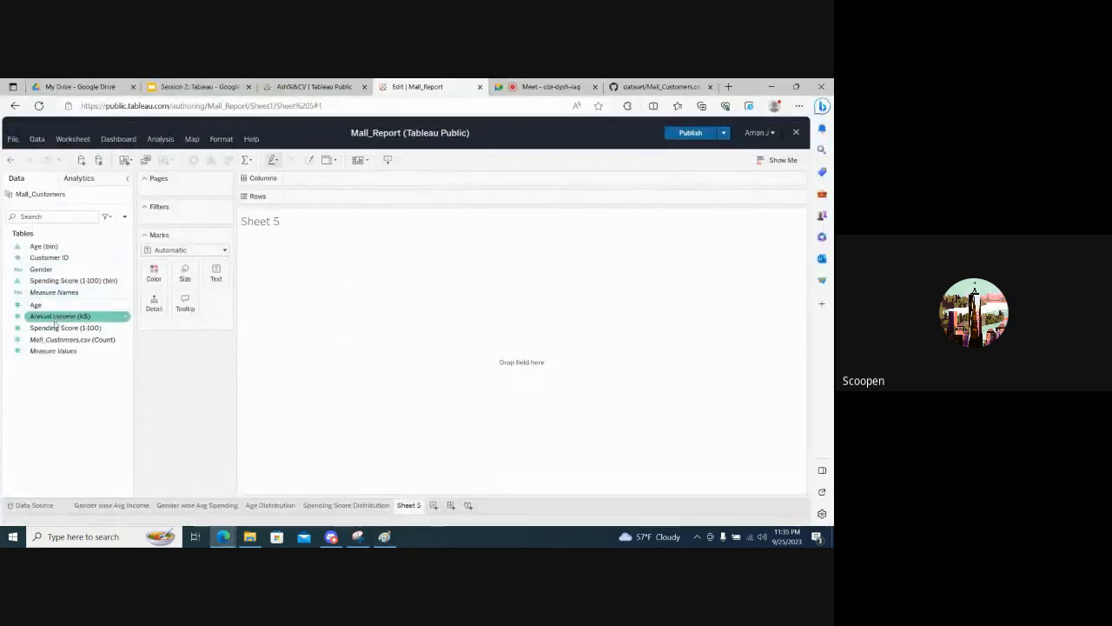
pyautogui.moveTo(61, 328); pyautogui.dragTo(312, 179)
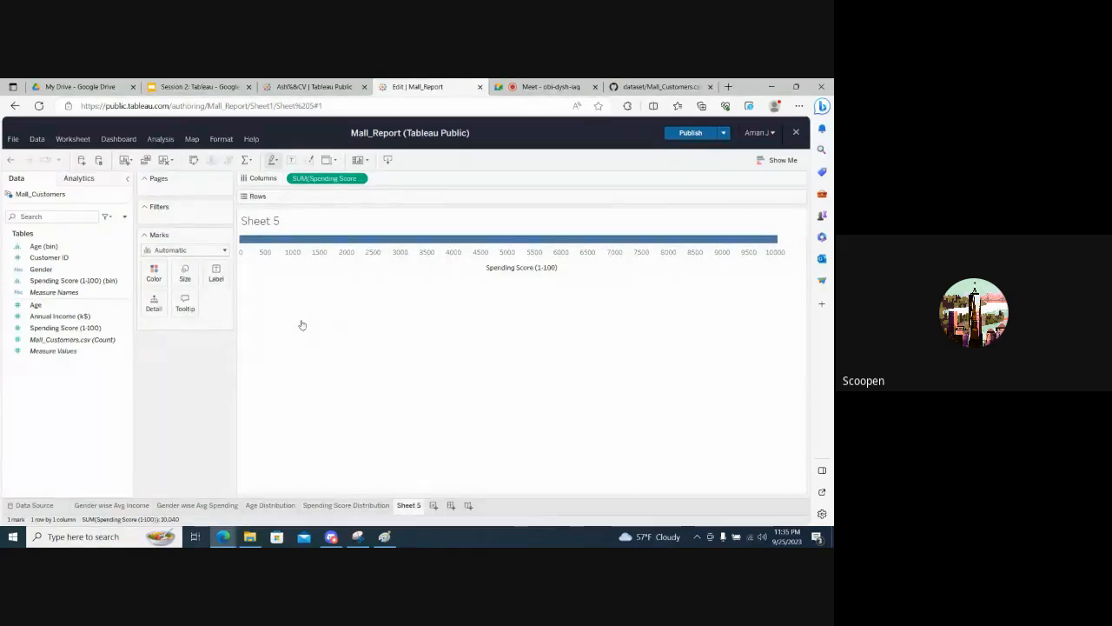
pyautogui.hotkey('alt', 'Tab')
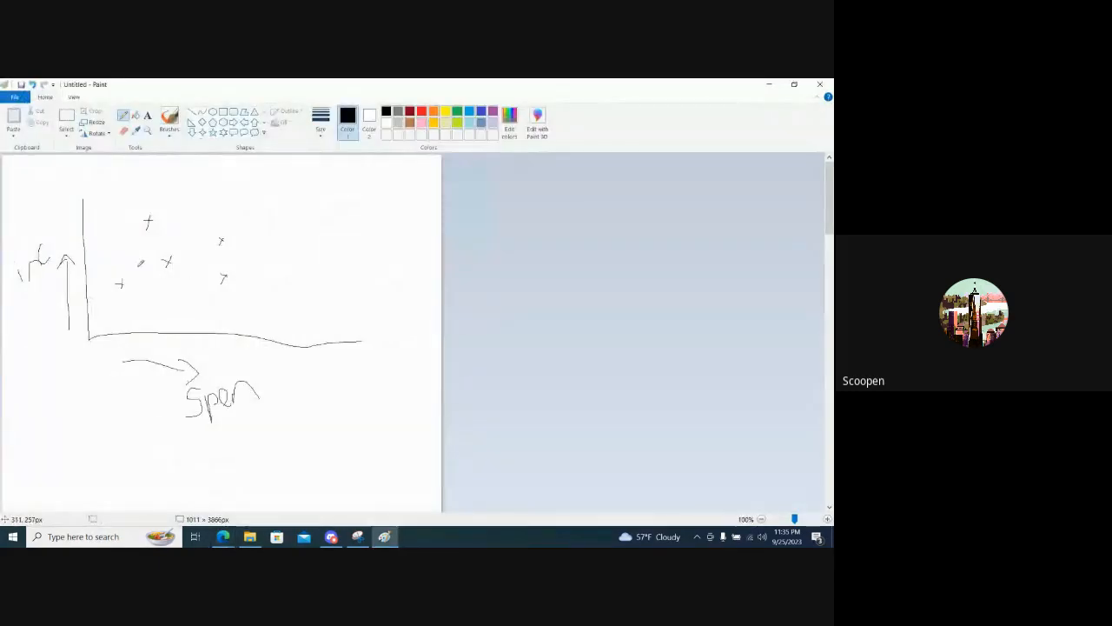
pyautogui.hotkey('alt', 'Tab')
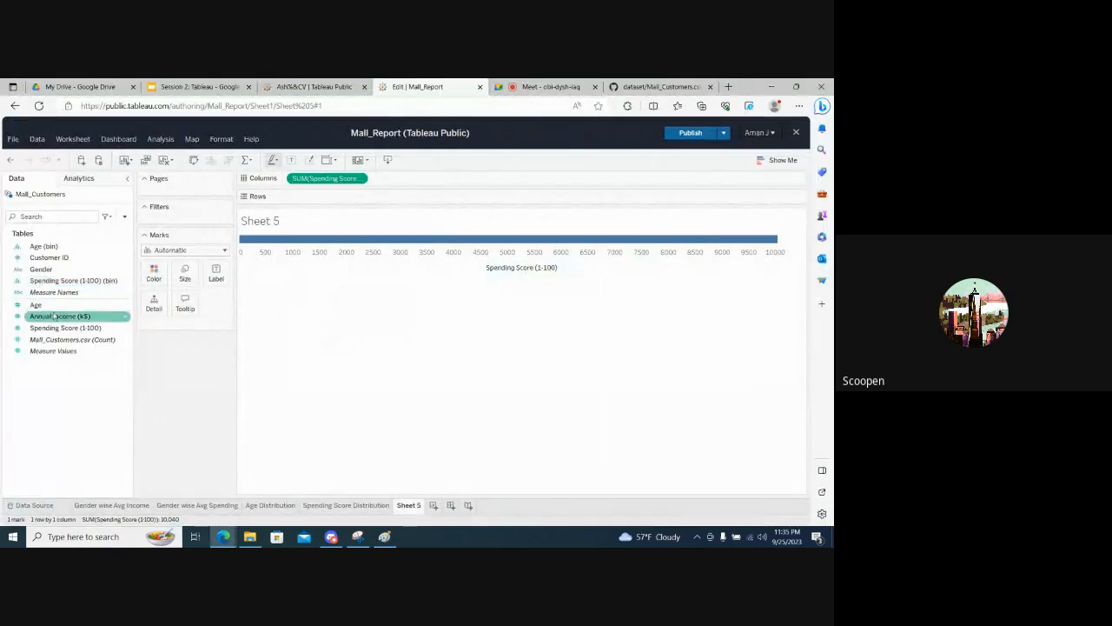
pyautogui.moveTo(55, 316); pyautogui.dragTo(322, 200)
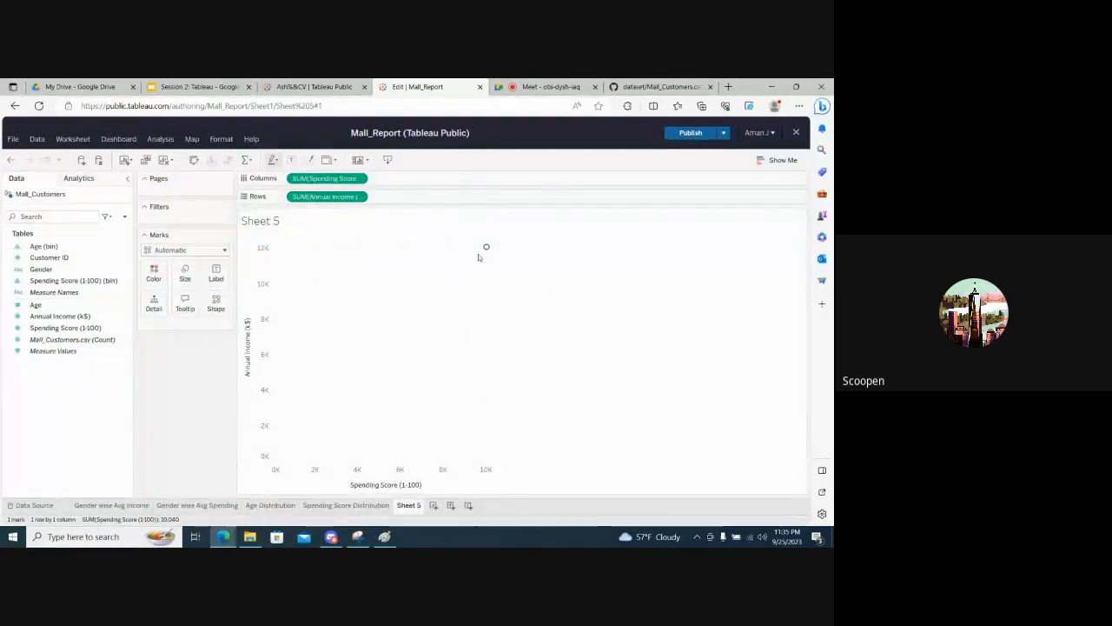
# - Color the scatter plot's marks by Gender and inspect the resulting points
pyautogui.moveTo(488, 251)
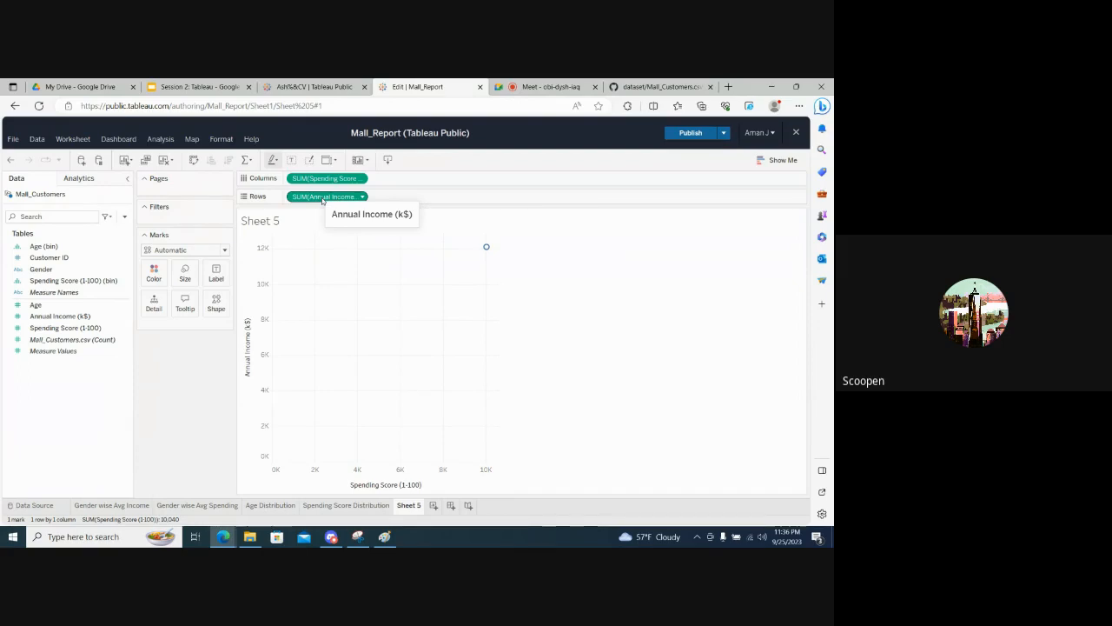
pyautogui.click(46, 271)
pyautogui.moveTo(46, 270); pyautogui.dragTo(154, 275)
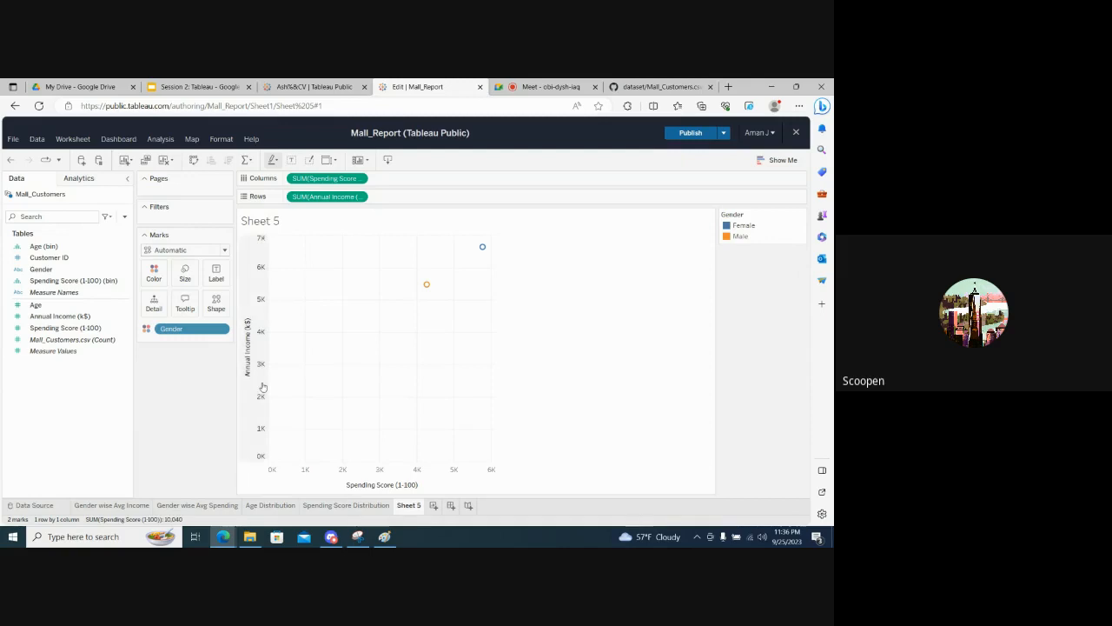
pyautogui.moveTo(426, 286)
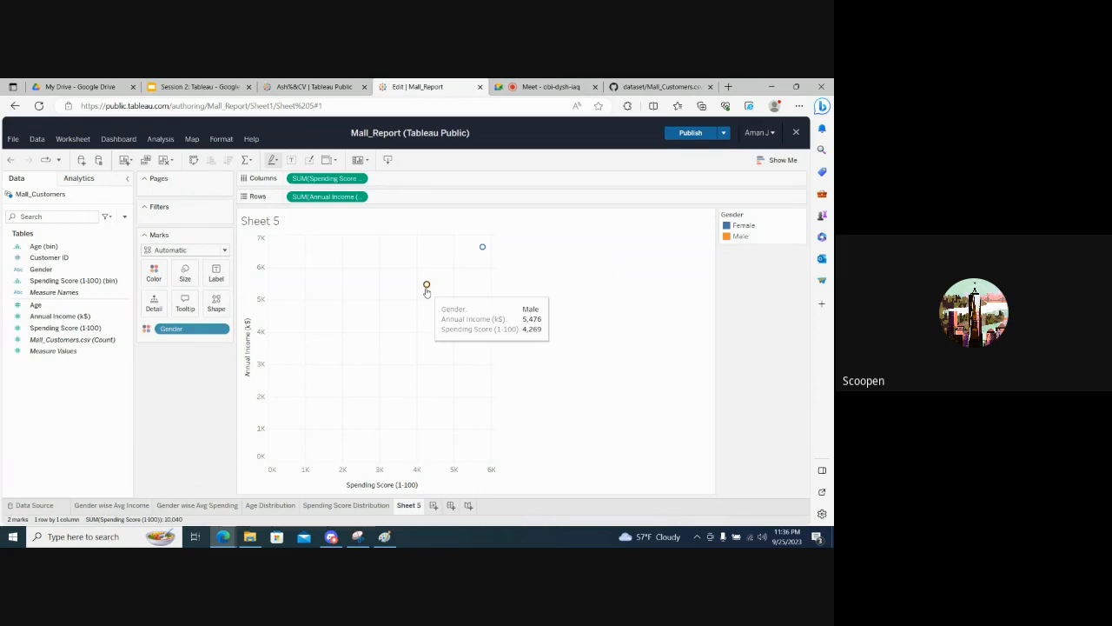
# - Set the aggregation of both Spending Score (1-100) and Annual Income (k$) to Average
pyautogui.click(362, 179)
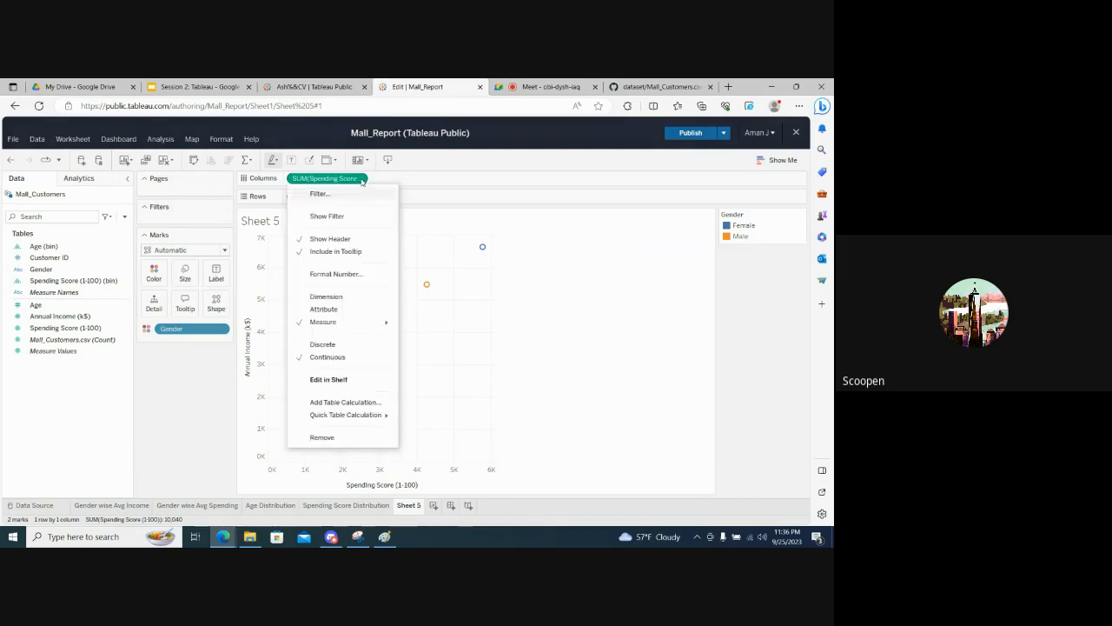
pyautogui.moveTo(375, 324)
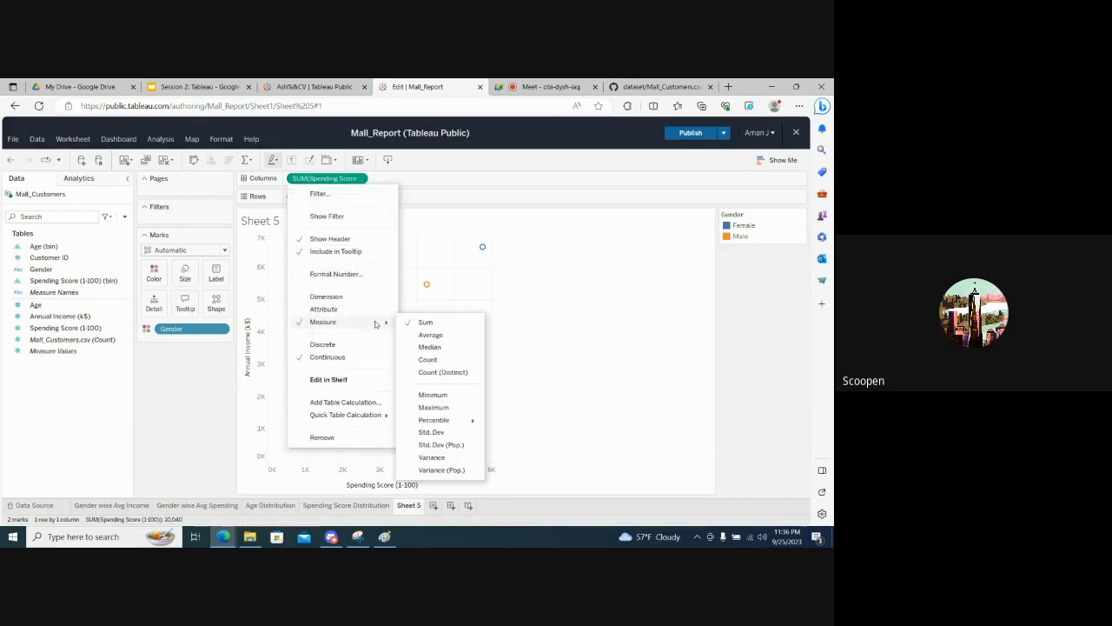
pyautogui.click(426, 335)
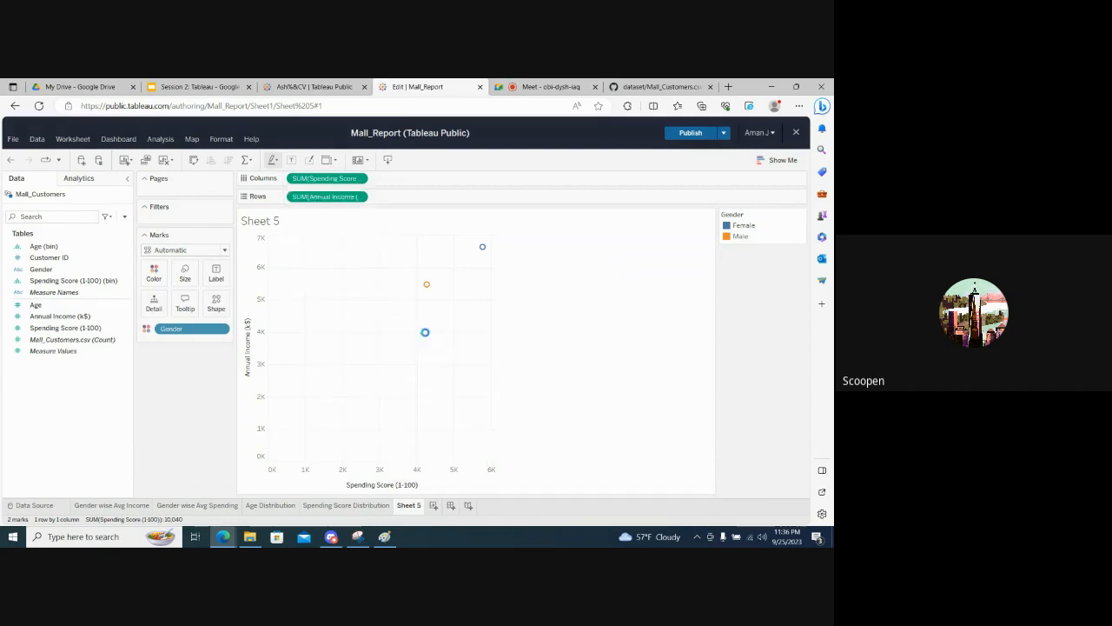
pyautogui.click(362, 198)
pyautogui.moveTo(385, 342)
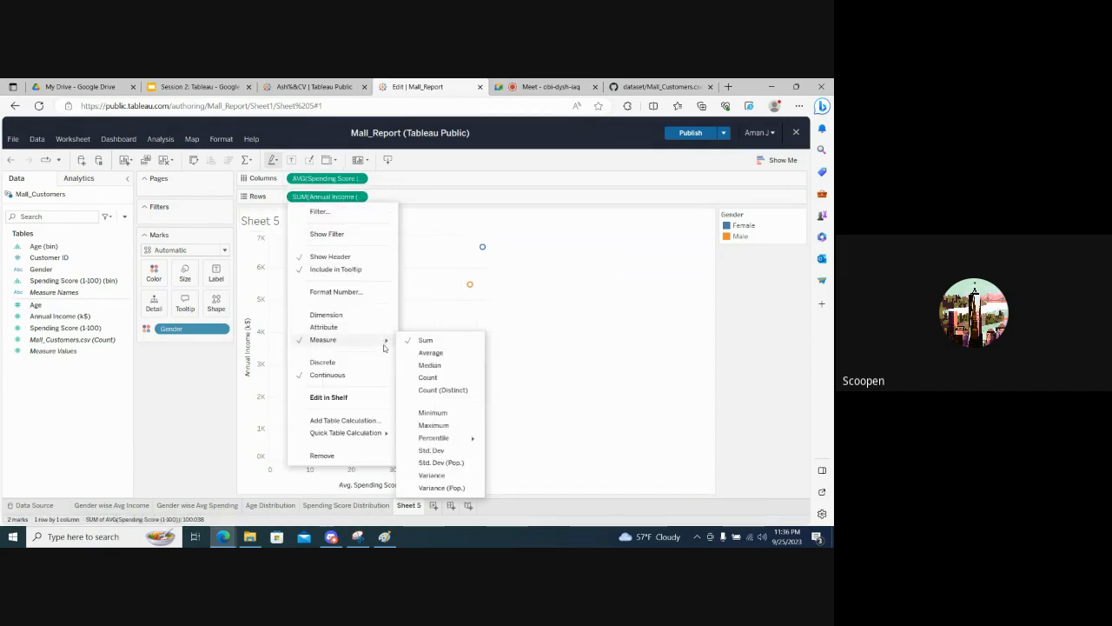
pyautogui.click(423, 353)
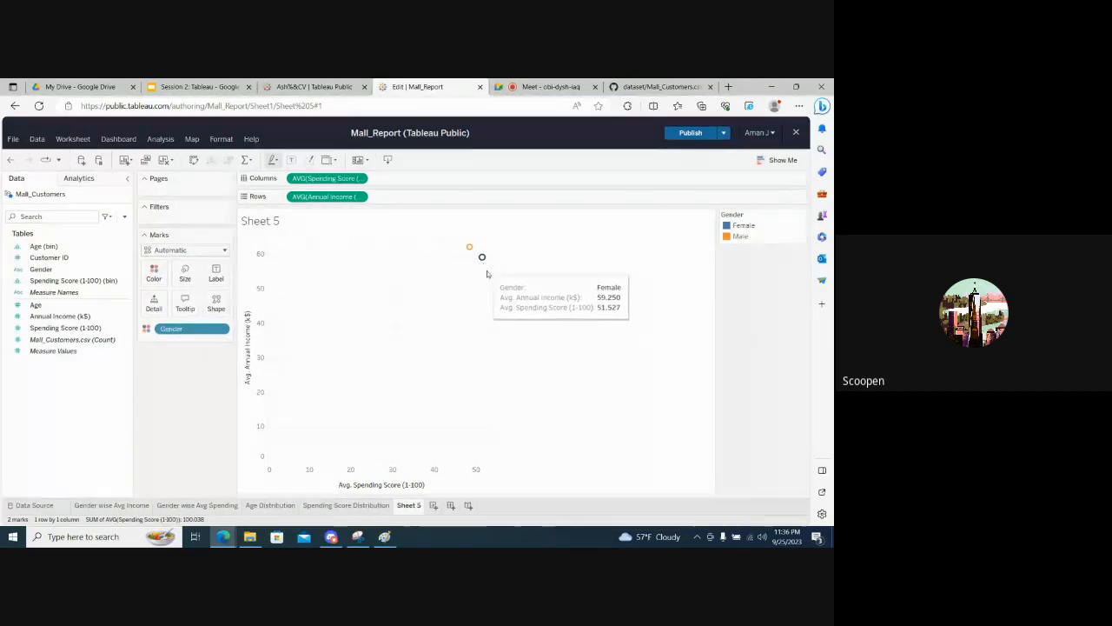
# - Compare the scatter plot with the Gender wise Avg Income and Gender wise Avg Spending sheets, ending back on Sheet 5
pyautogui.click(135, 506)
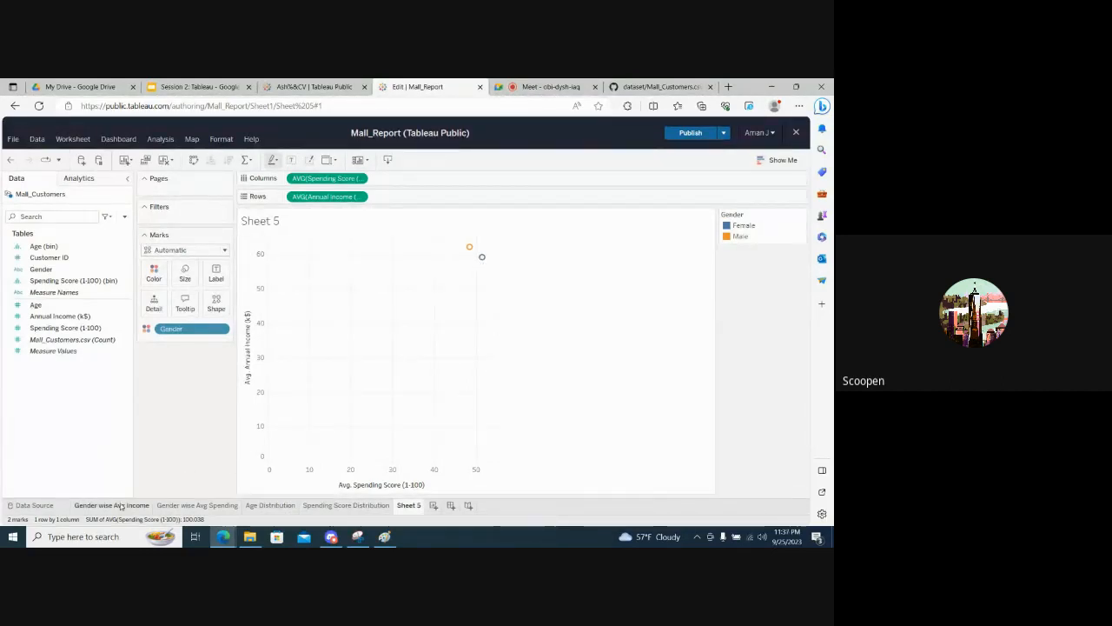
pyautogui.click(178, 505)
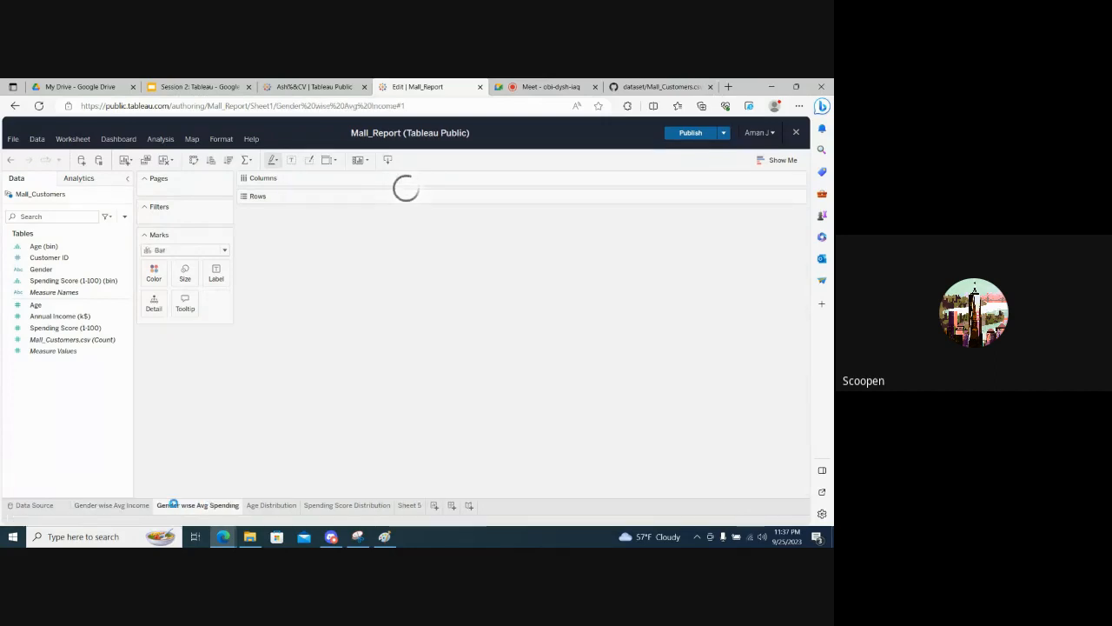
pyautogui.click(409, 506)
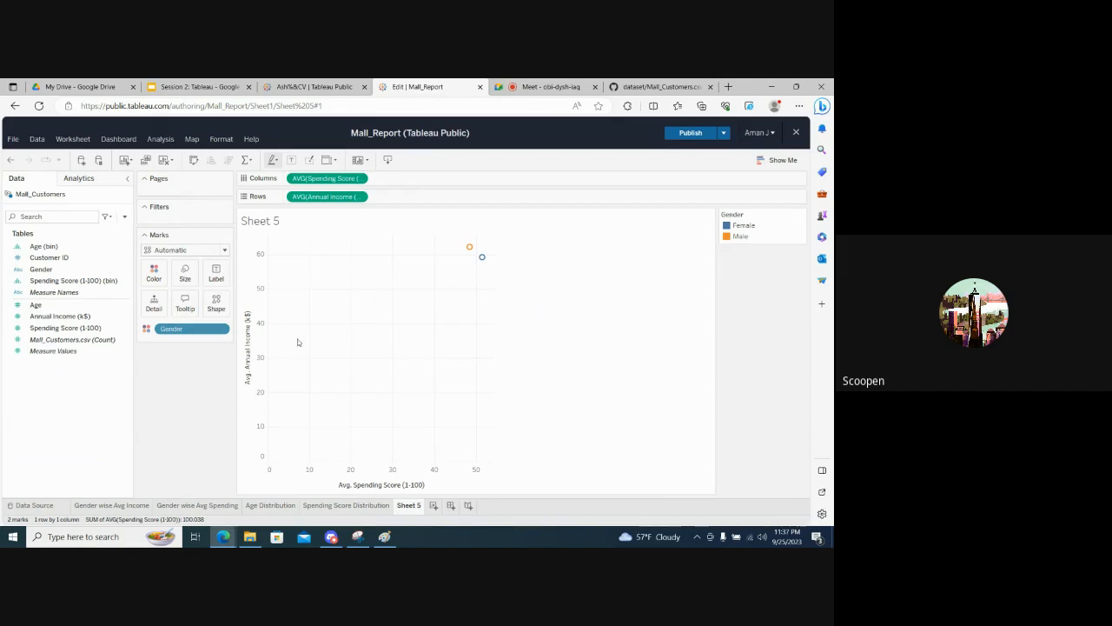
# - Replace Gender with Customer ID as the color encoding of the scatter plot's marks in Sheet 5
pyautogui.click(51, 257)
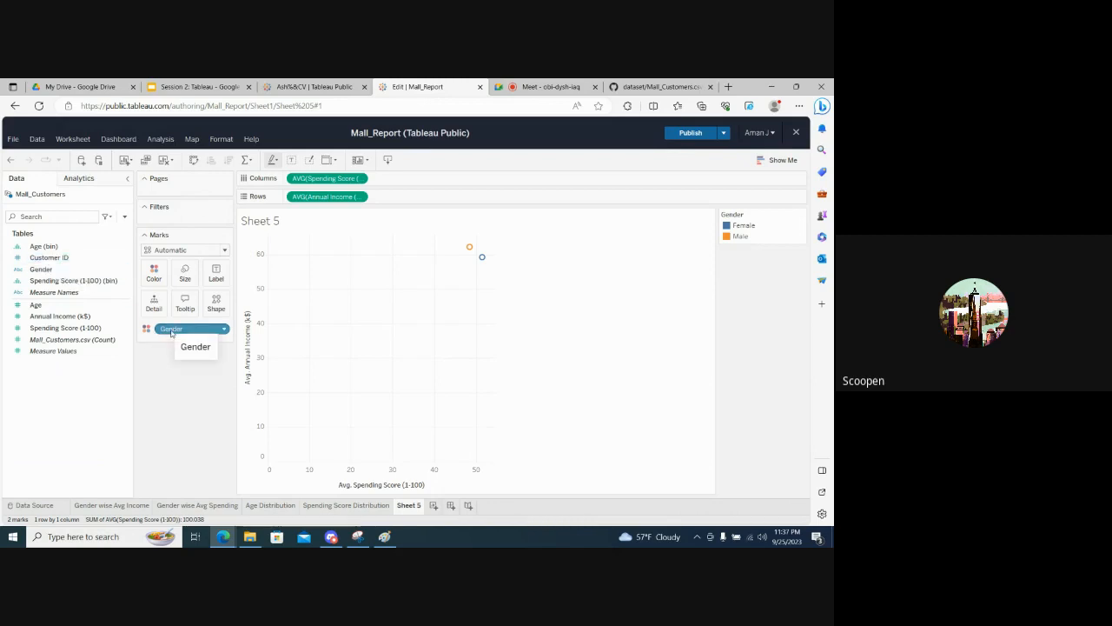
pyautogui.moveTo(171, 331); pyautogui.dragTo(174, 373)
pyautogui.click(72, 258)
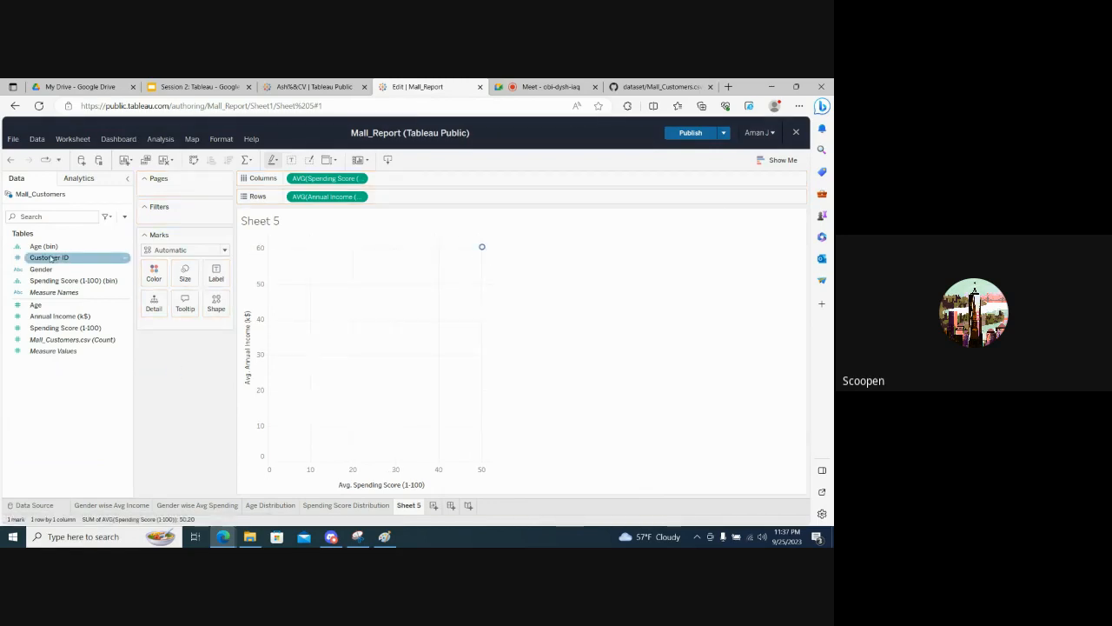
pyautogui.moveTo(52, 258); pyautogui.dragTo(160, 274)
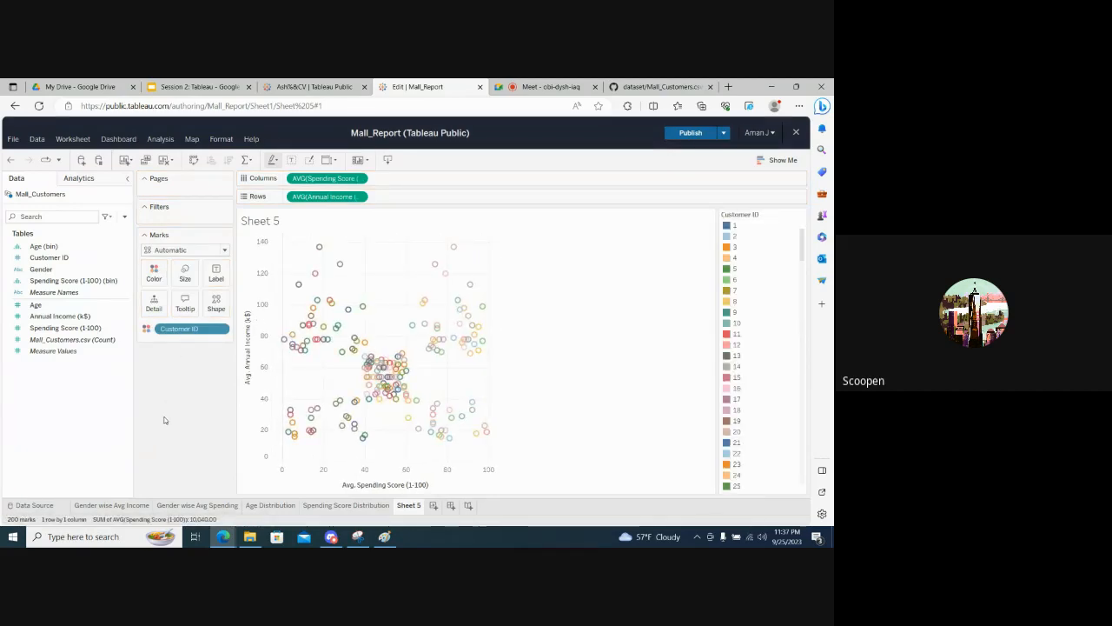
# - Reset the Customer ID color assignments in the Edit Colors dialog and close it
pyautogui.click(147, 328)
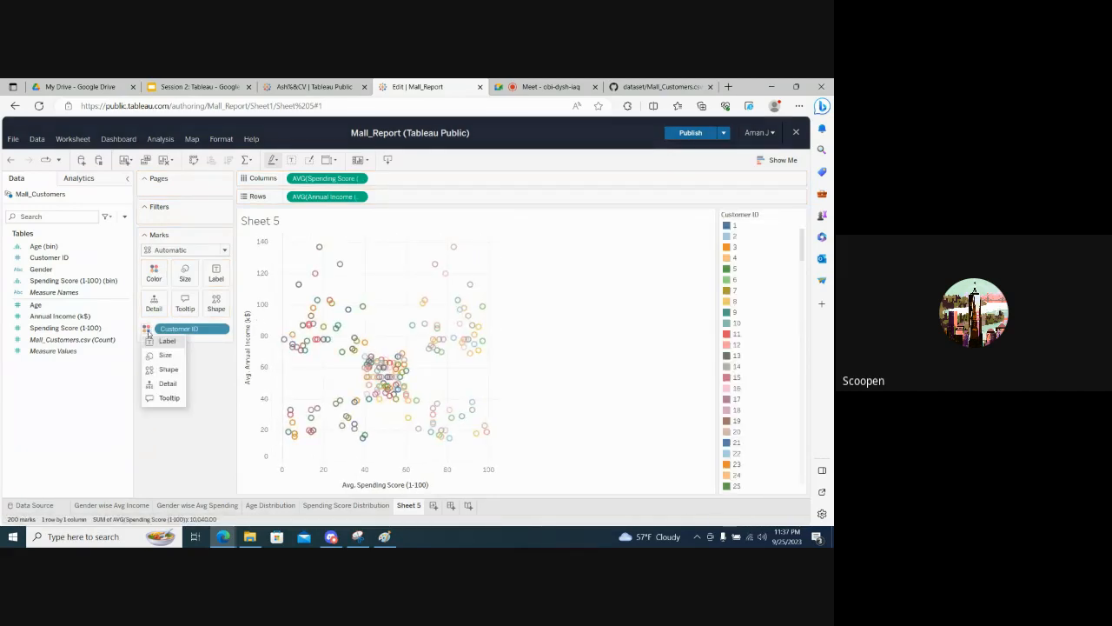
pyautogui.click(153, 278)
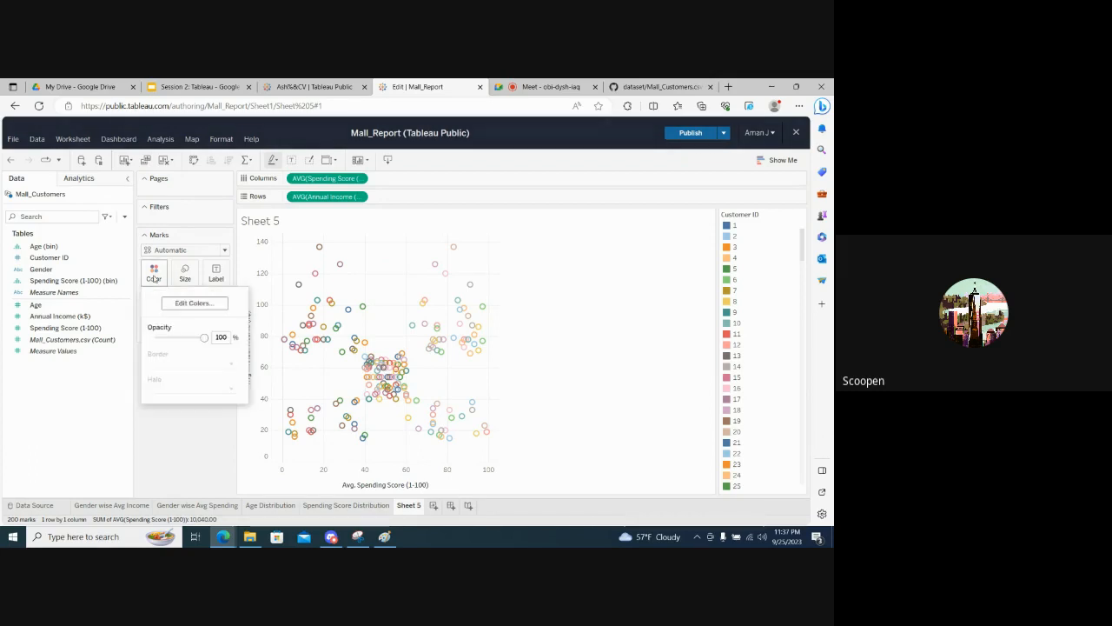
pyautogui.click(194, 305)
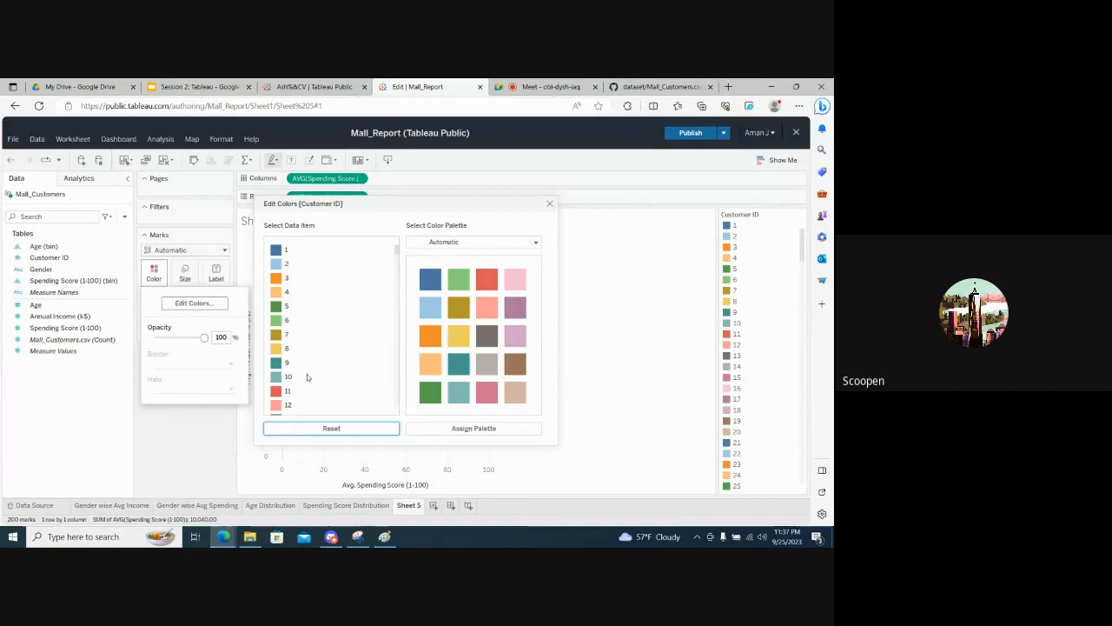
pyautogui.click(324, 430)
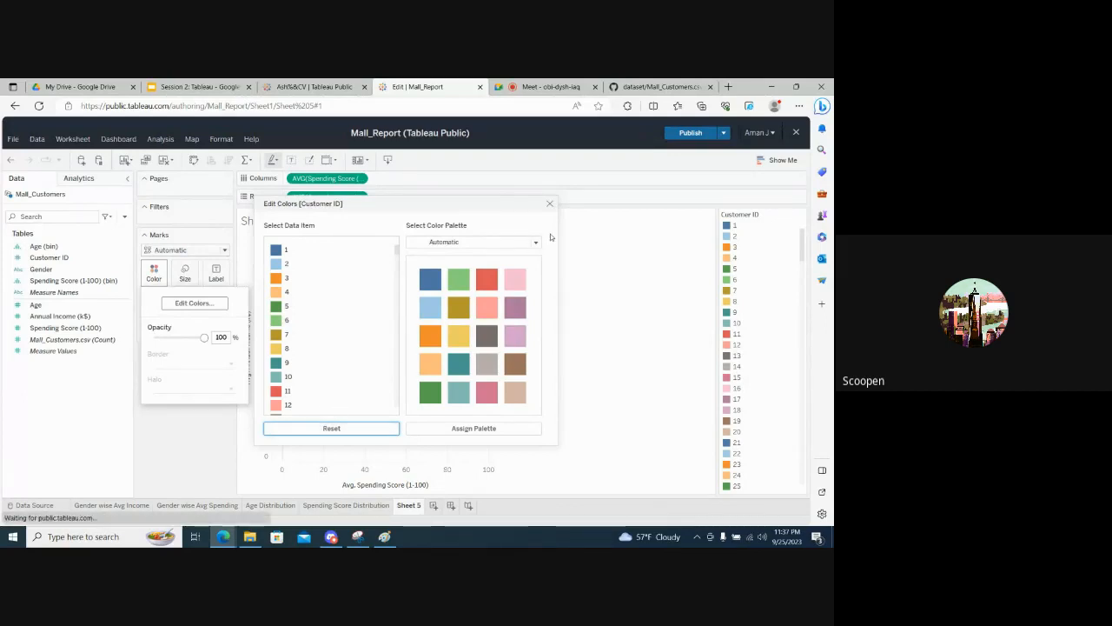
pyautogui.click(202, 354)
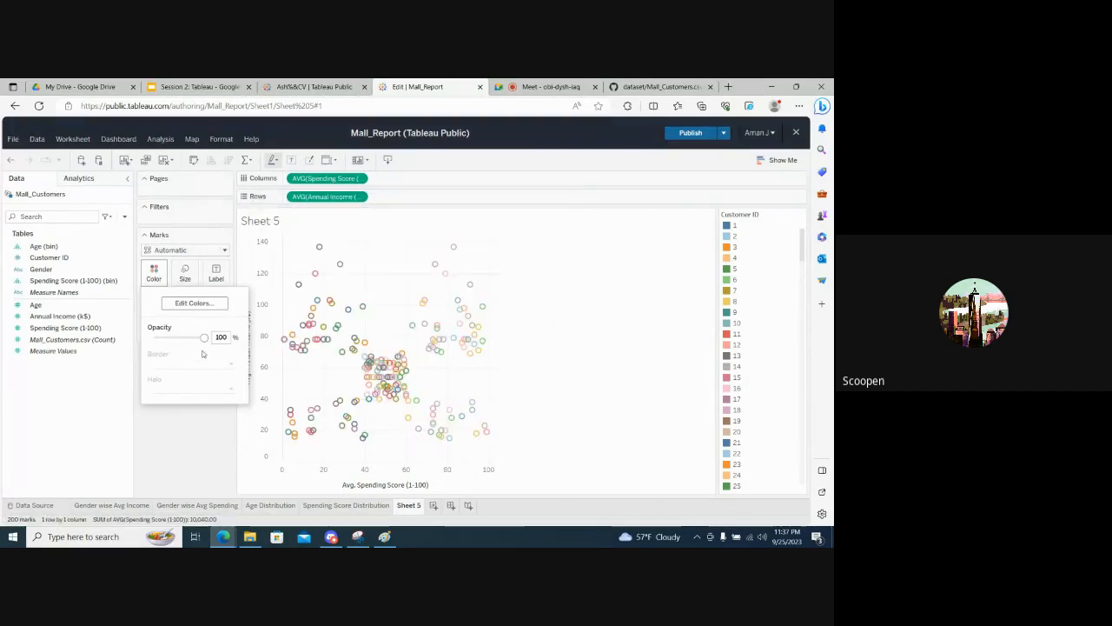
pyautogui.click(199, 433)
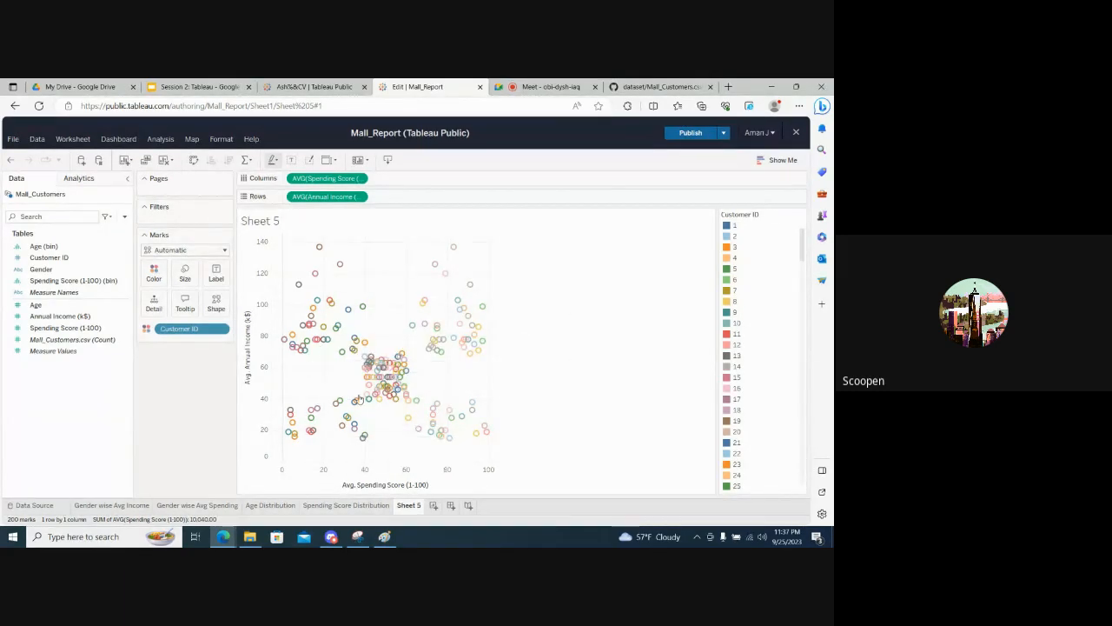
# - Try Customer ID as the size encoding of the marks and switch it to the label encoding
pyautogui.moveTo(290, 416)
pyautogui.click(65, 258)
pyautogui.click(146, 328)
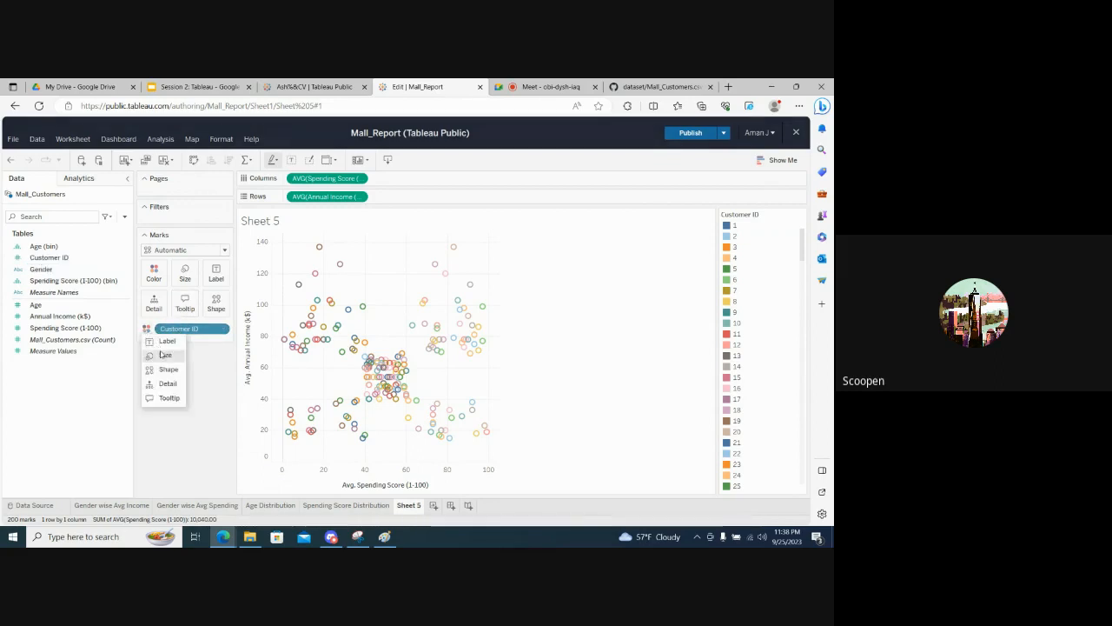
pyautogui.click(157, 342)
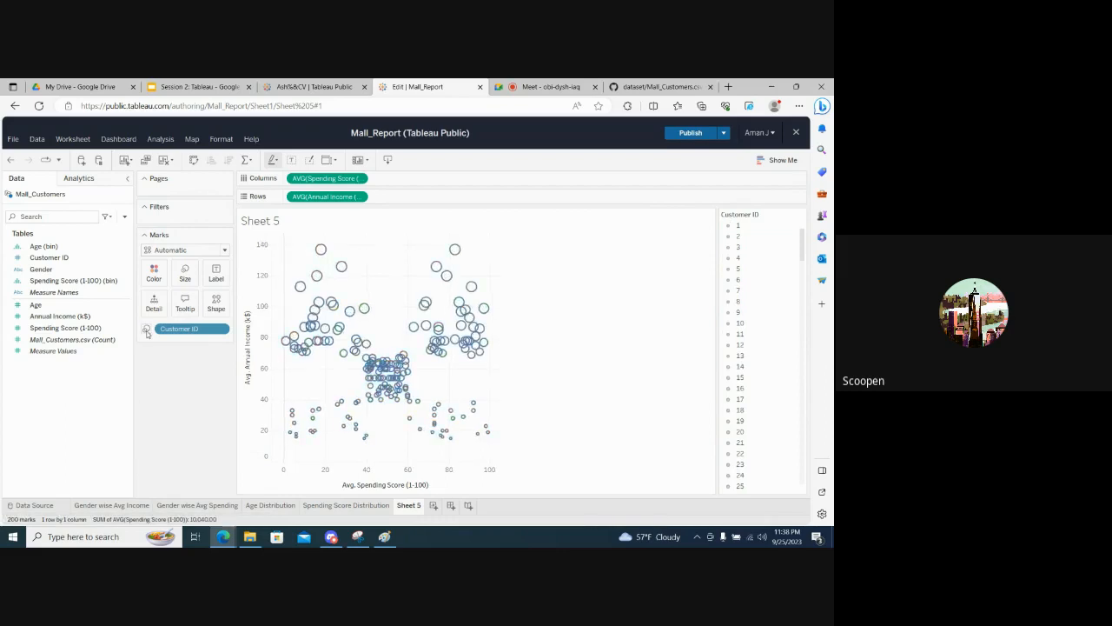
pyautogui.click(146, 330)
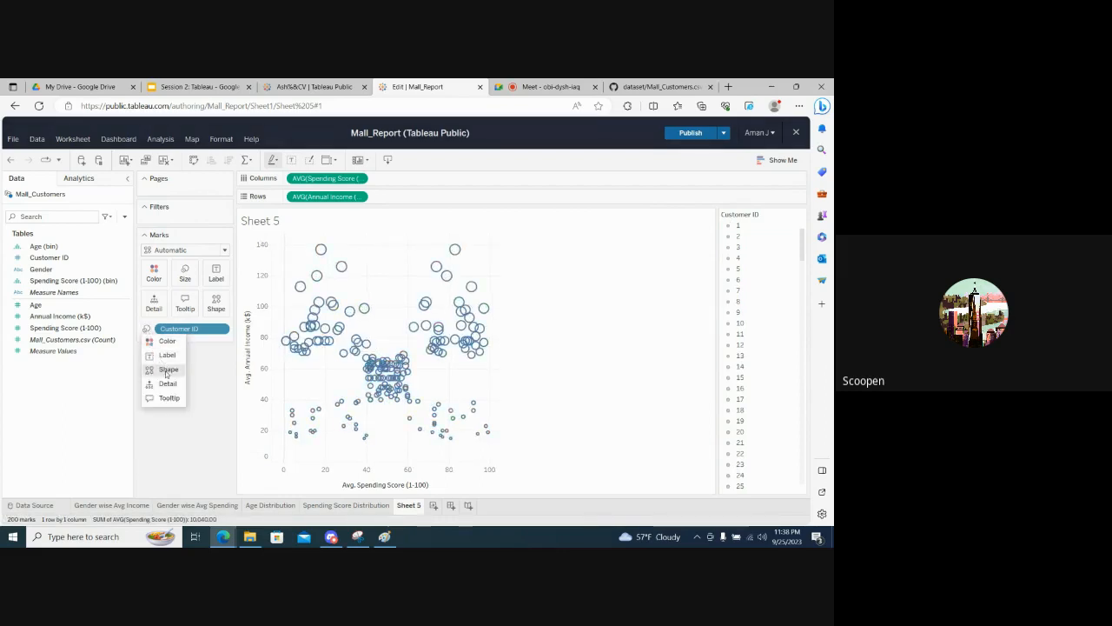
pyautogui.click(166, 356)
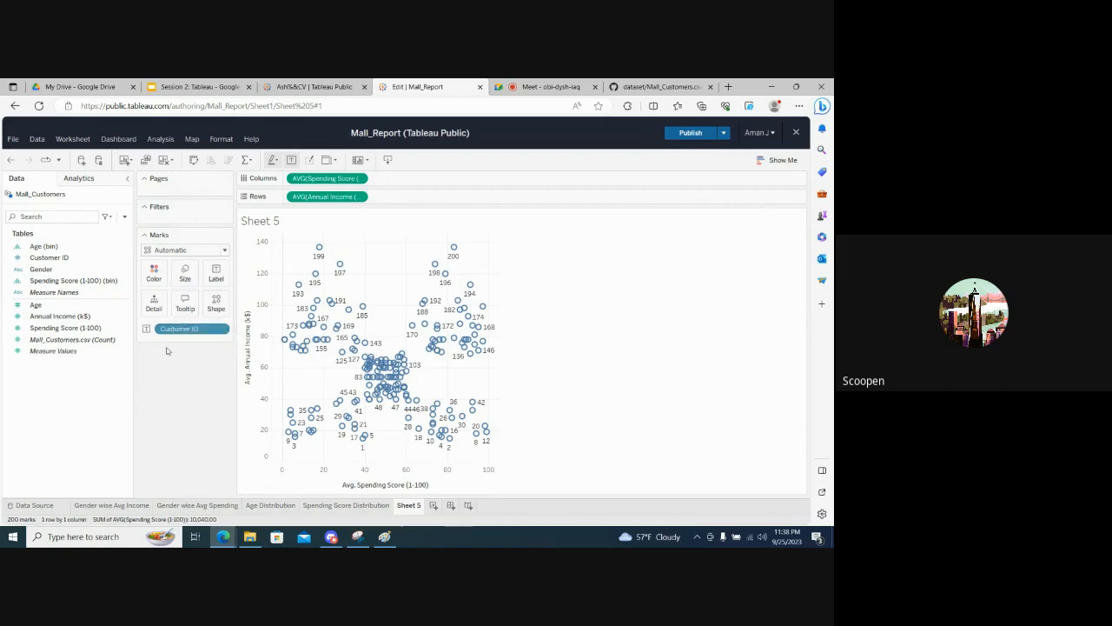
# - Remove Customer ID from the marks and add it again from the data fields as the label
pyautogui.moveTo(181, 329); pyautogui.dragTo(181, 397)
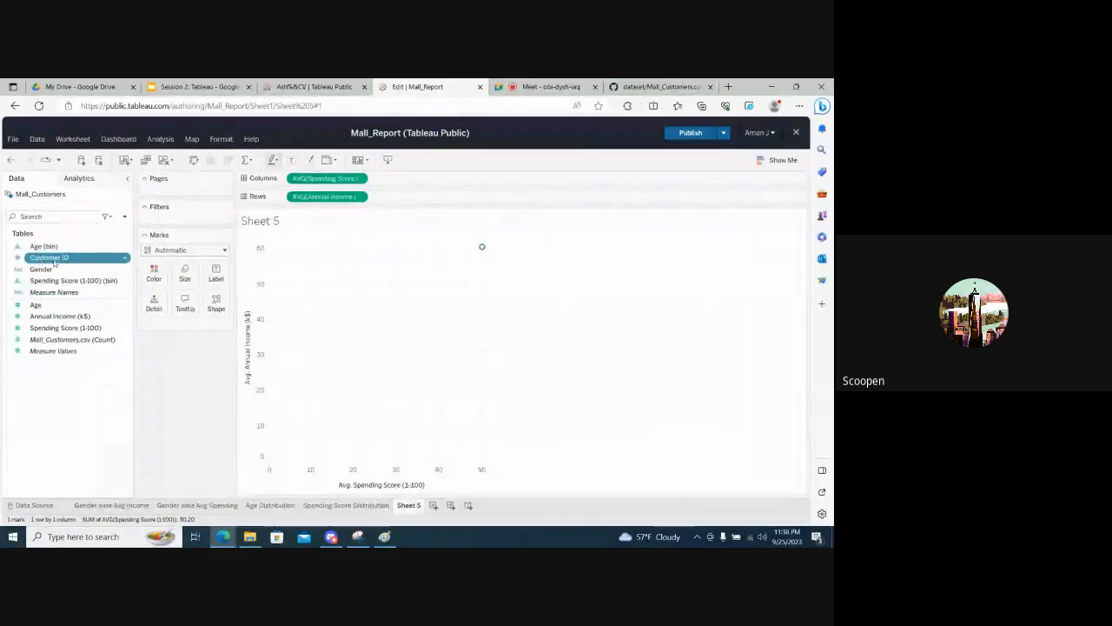
pyautogui.moveTo(54, 261); pyautogui.dragTo(179, 355)
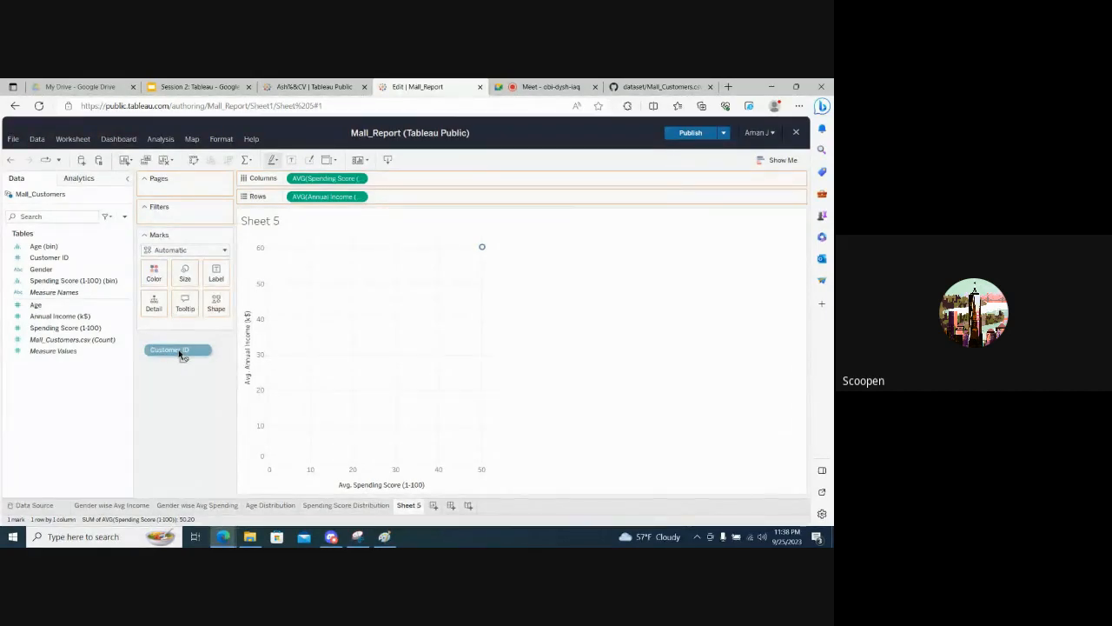
pyautogui.moveTo(180, 354); pyautogui.dragTo(217, 275)
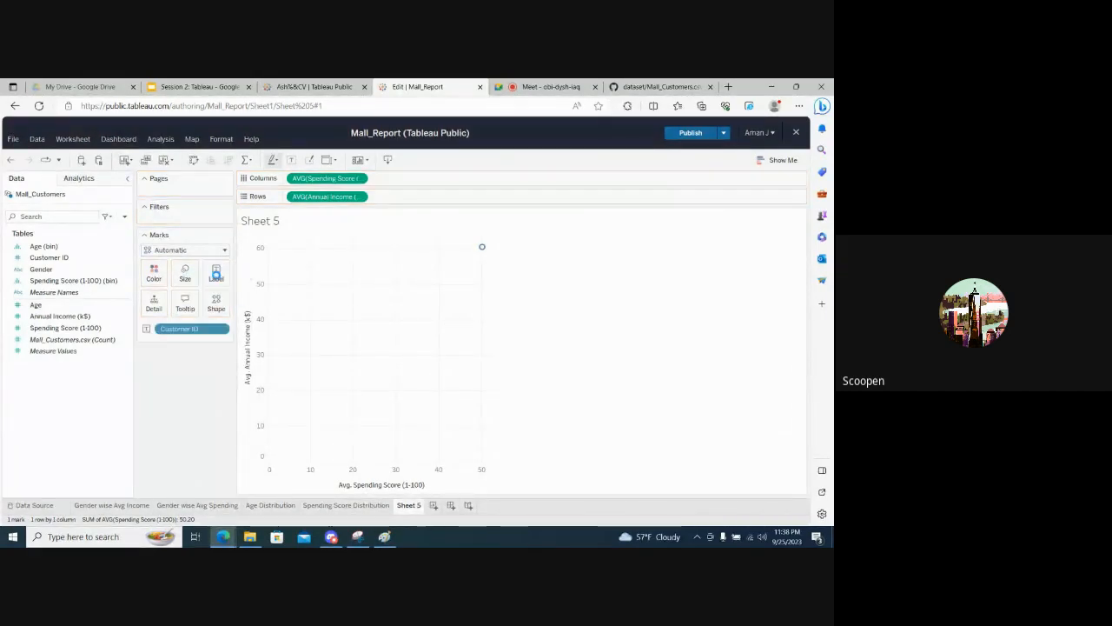
# - Hide the scatter plot's mark labels while keeping Customer ID assigned to the marks
pyautogui.click(150, 328)
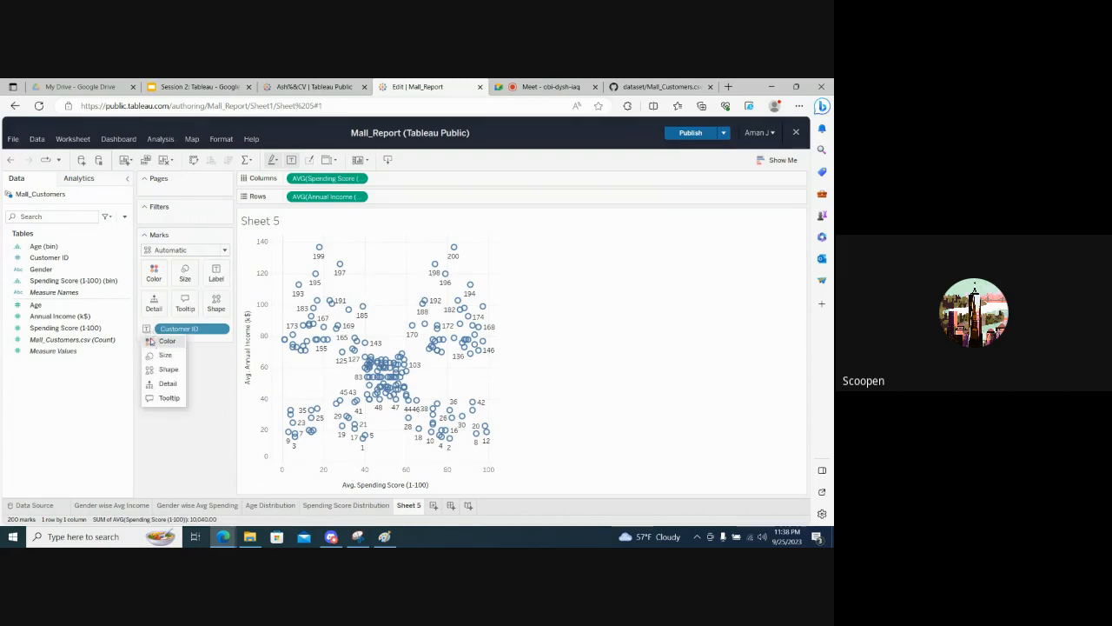
pyautogui.click(219, 276)
pyautogui.click(219, 276)
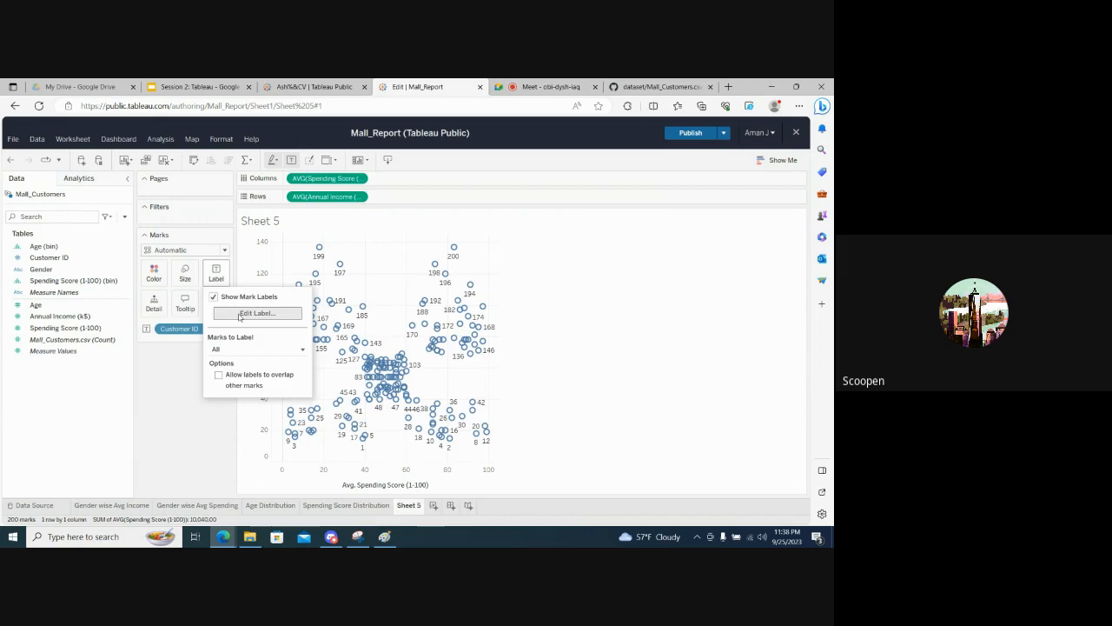
pyautogui.click(214, 297)
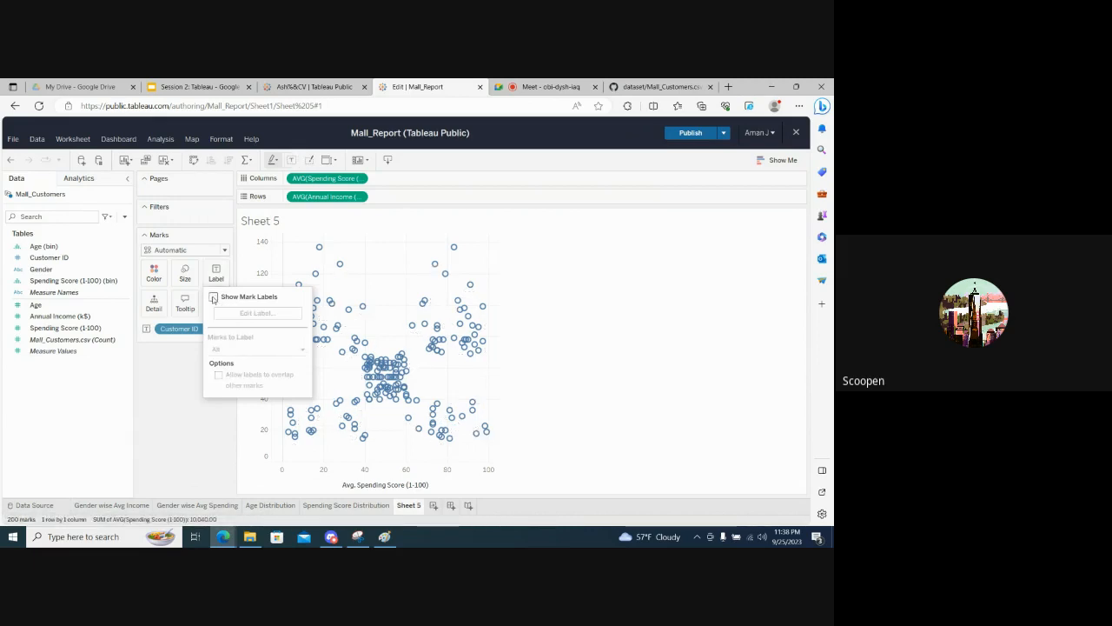
pyautogui.click(168, 399)
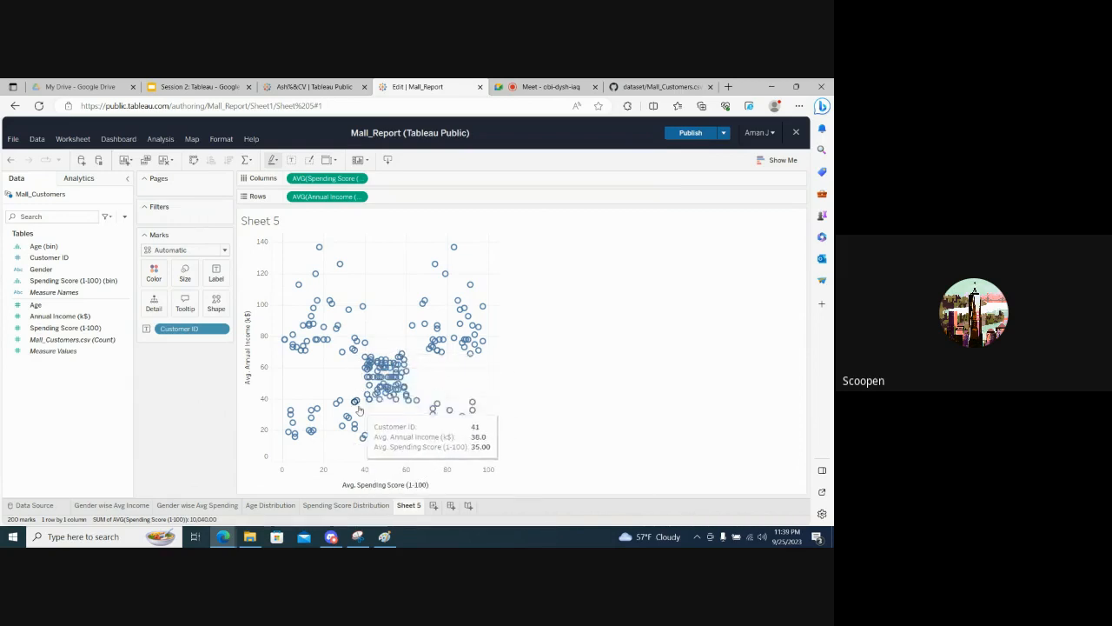
# - Color the individual customer points in the scatter plot by Gender
pyautogui.moveTo(319, 252)
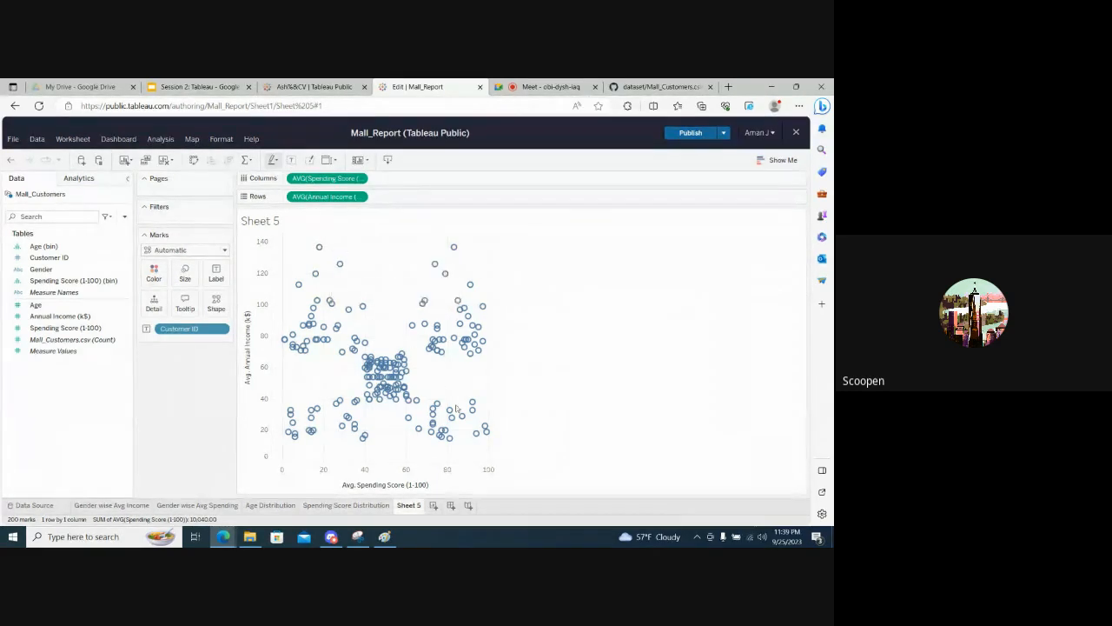
pyautogui.moveTo(477, 439)
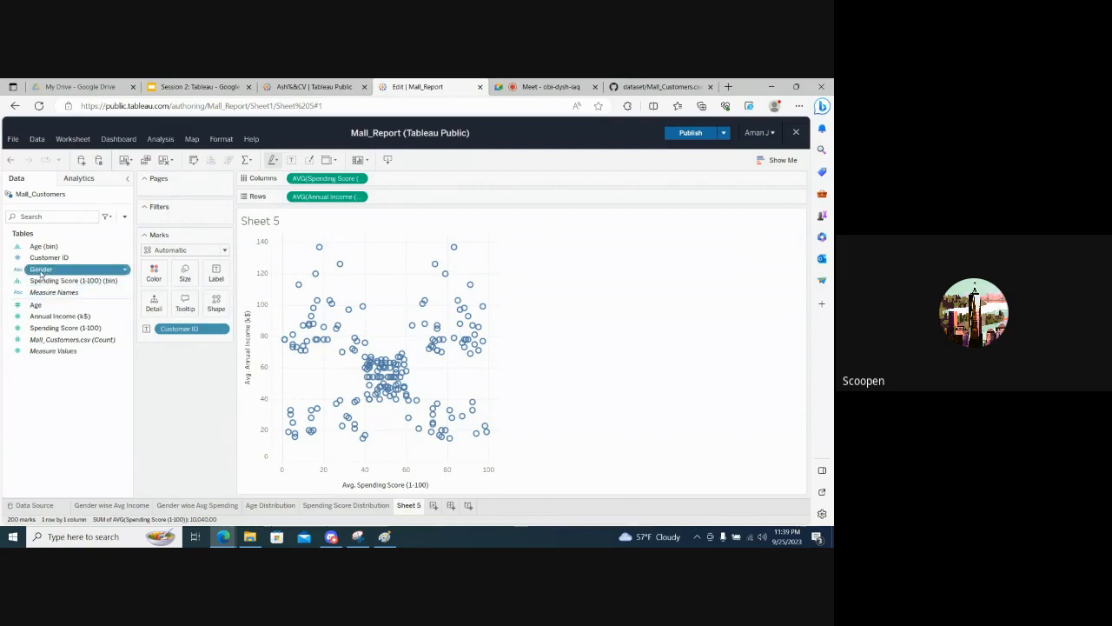
pyautogui.moveTo(41, 271); pyautogui.dragTo(153, 279)
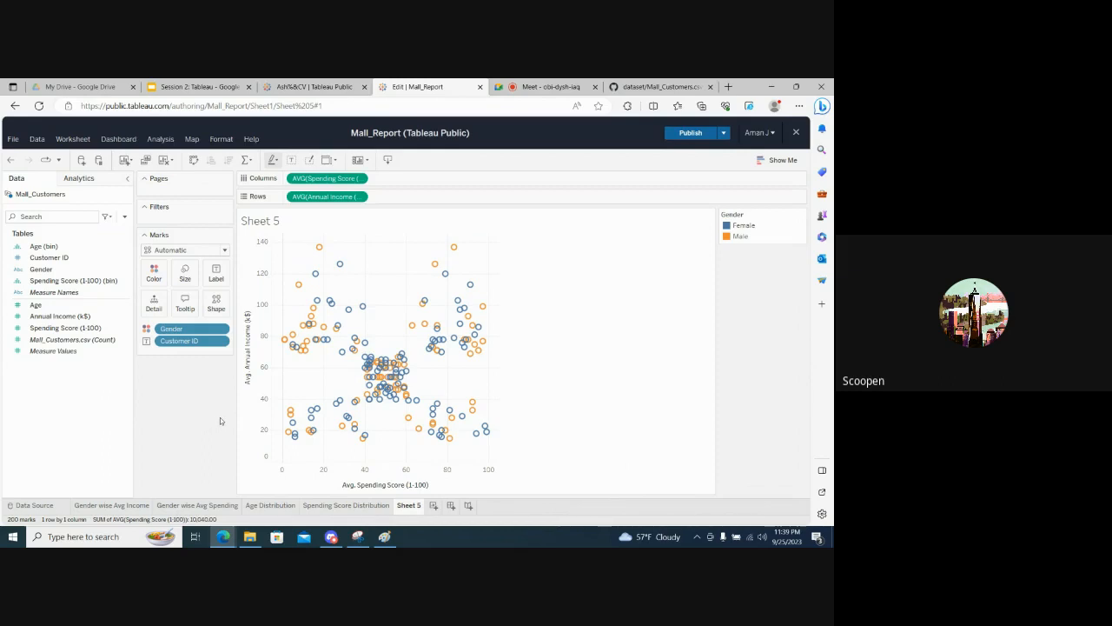
# - Try to rename Sheet 5 as Scatter
pyautogui.doubleClick(409, 505)
pyautogui.write('Scatter')
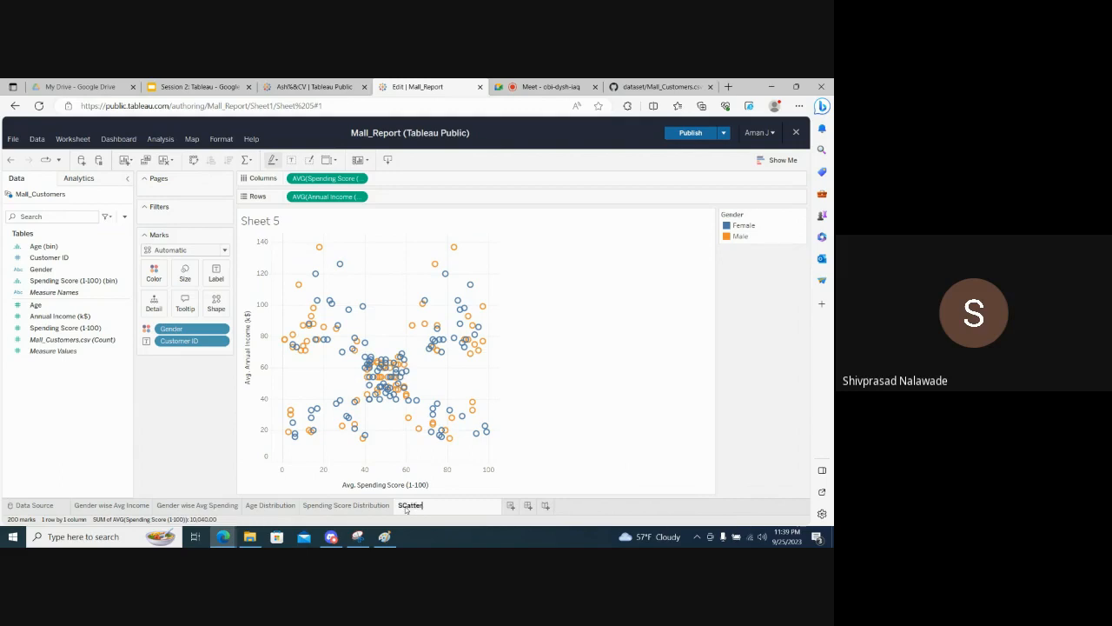
pyautogui.press('Return')
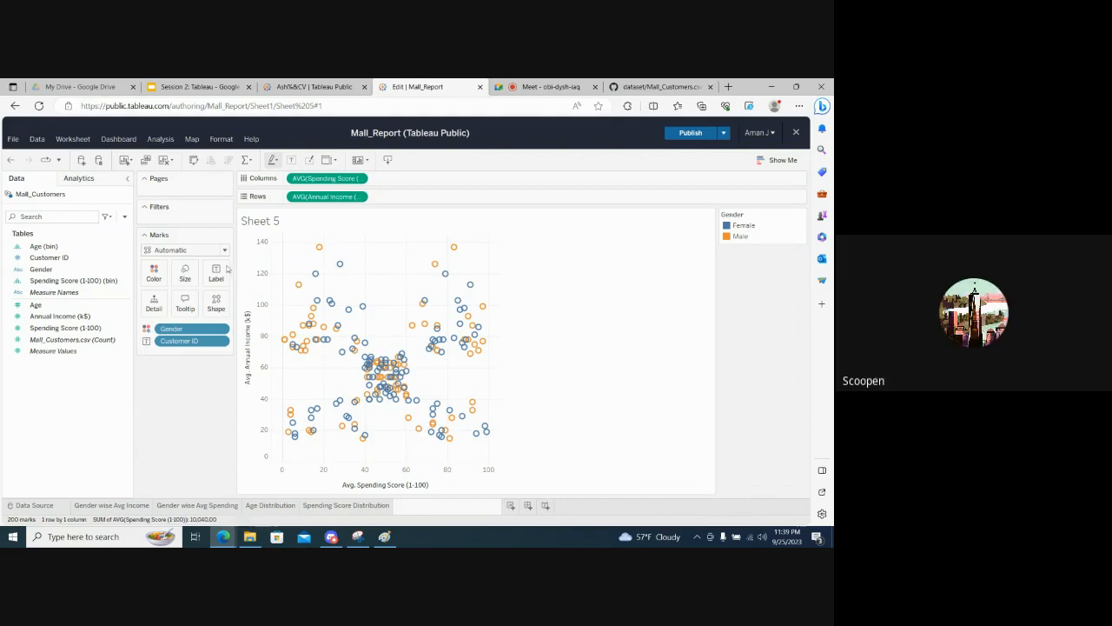
# - Show the Customer ID mark labels on the gender-colored scatter plot and hide them again
pyautogui.click(216, 271)
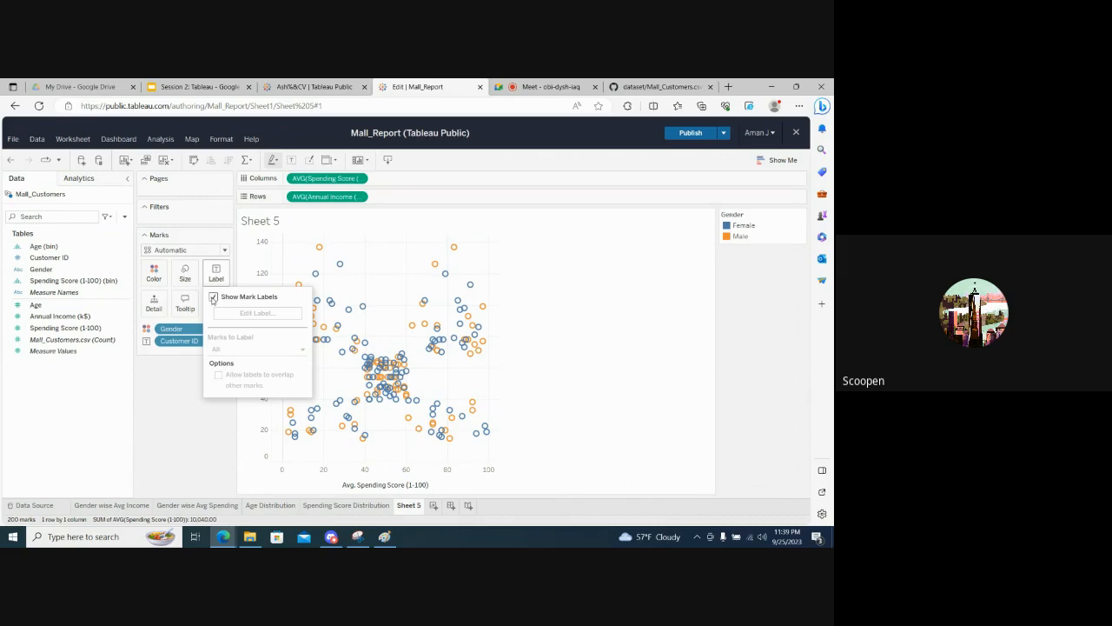
pyautogui.click(213, 298)
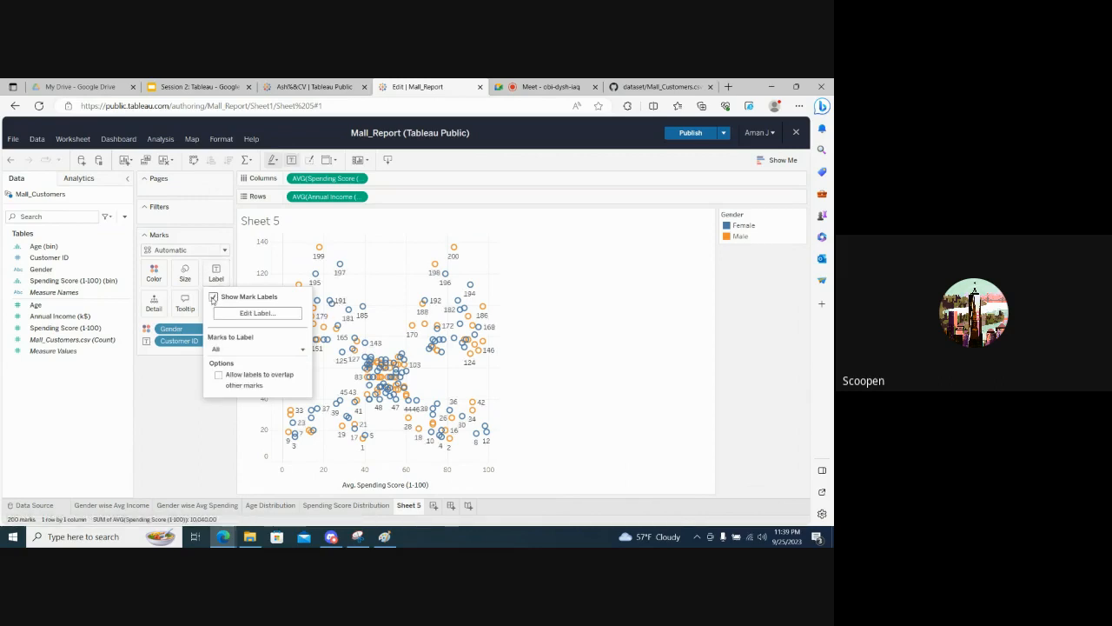
pyautogui.click(213, 298)
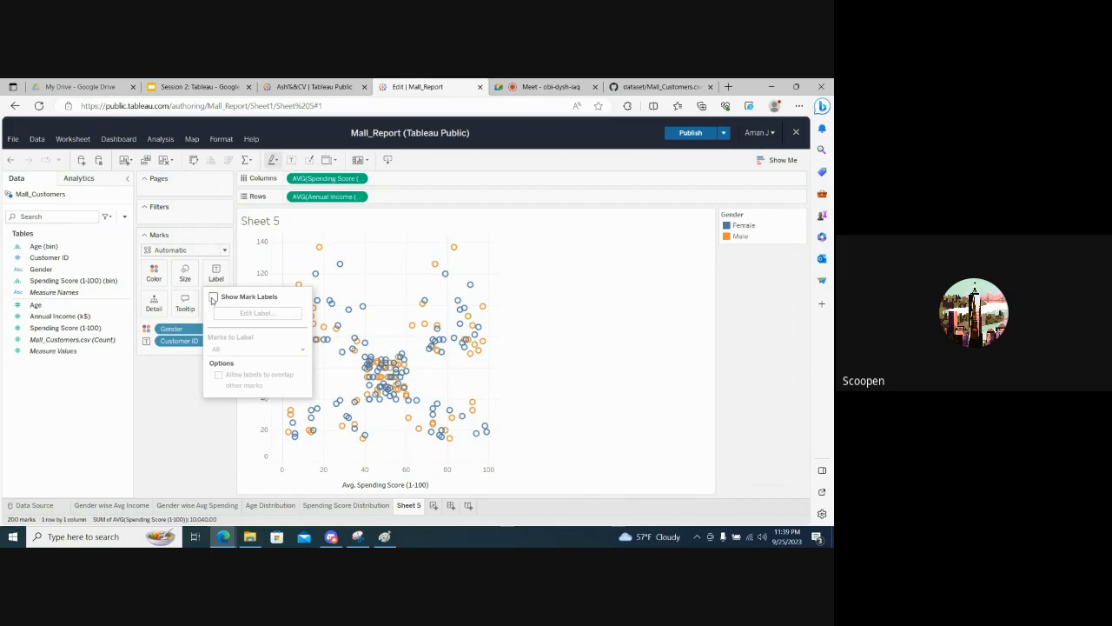
pyautogui.click(168, 397)
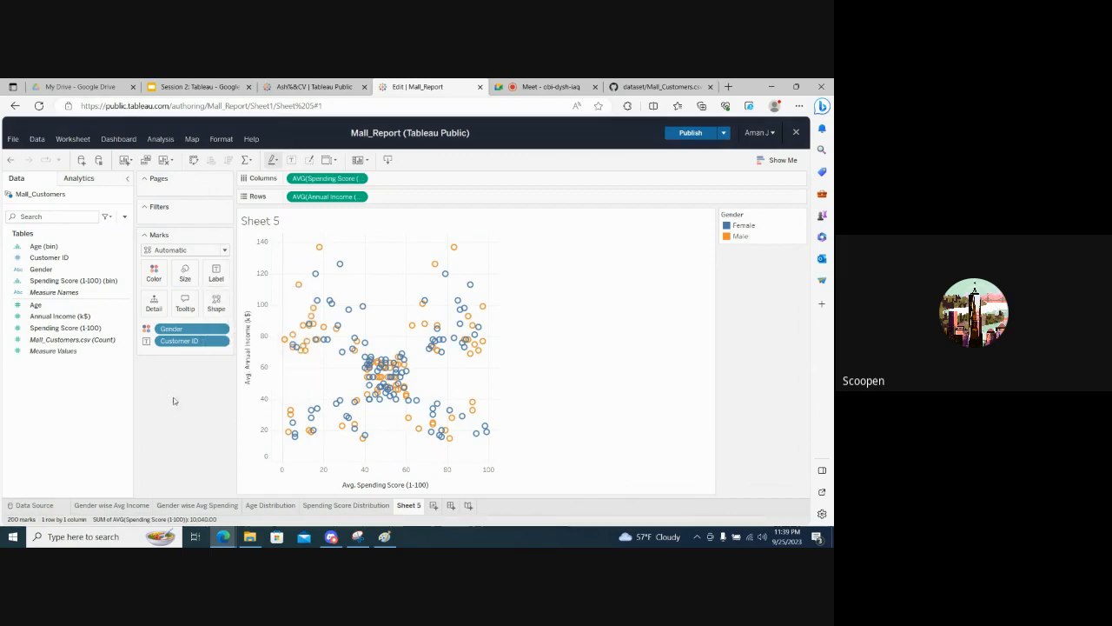
# - Rename Sheet 5 as "Spending vs Income"
pyautogui.doubleClick(405, 506)
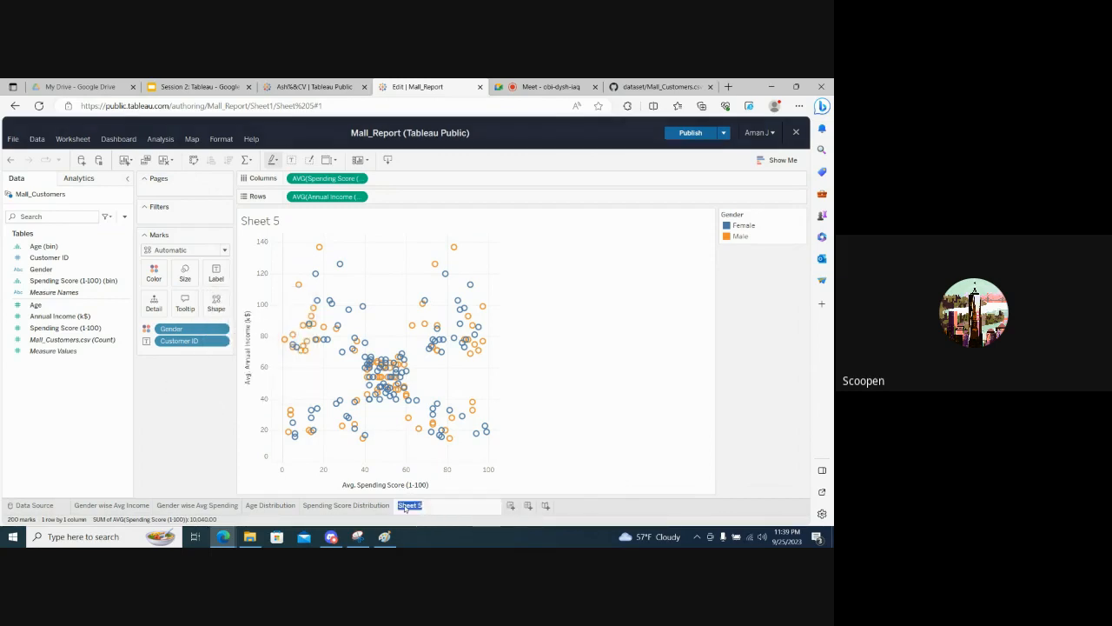
pyautogui.write('Scatter Plot')
pyautogui.hotkey('ctrl', 'a')
pyautogui.write('Av')
pyautogui.press('BackSpace')
pyautogui.press('BackSpace')
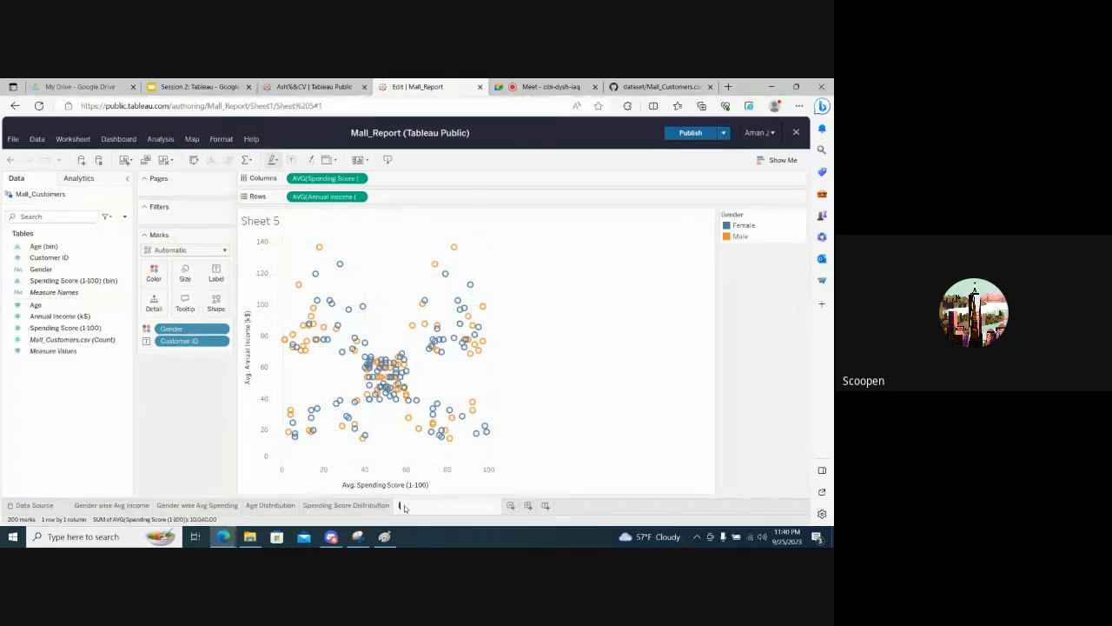
pyautogui.write('S')
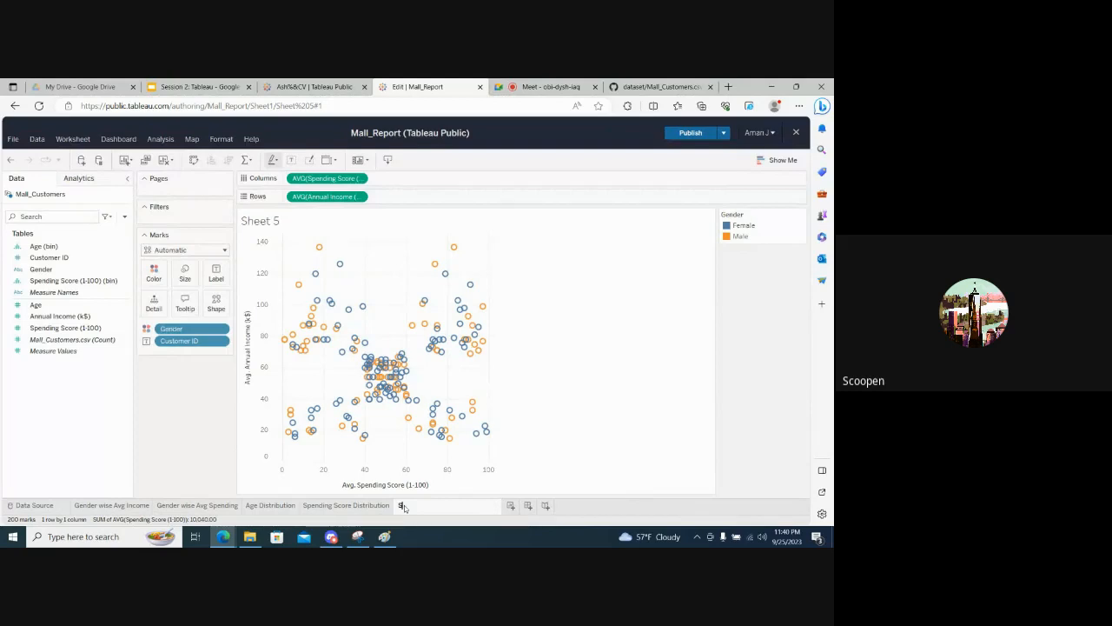
pyautogui.write('pending vs Income')
pyautogui.press('Return')
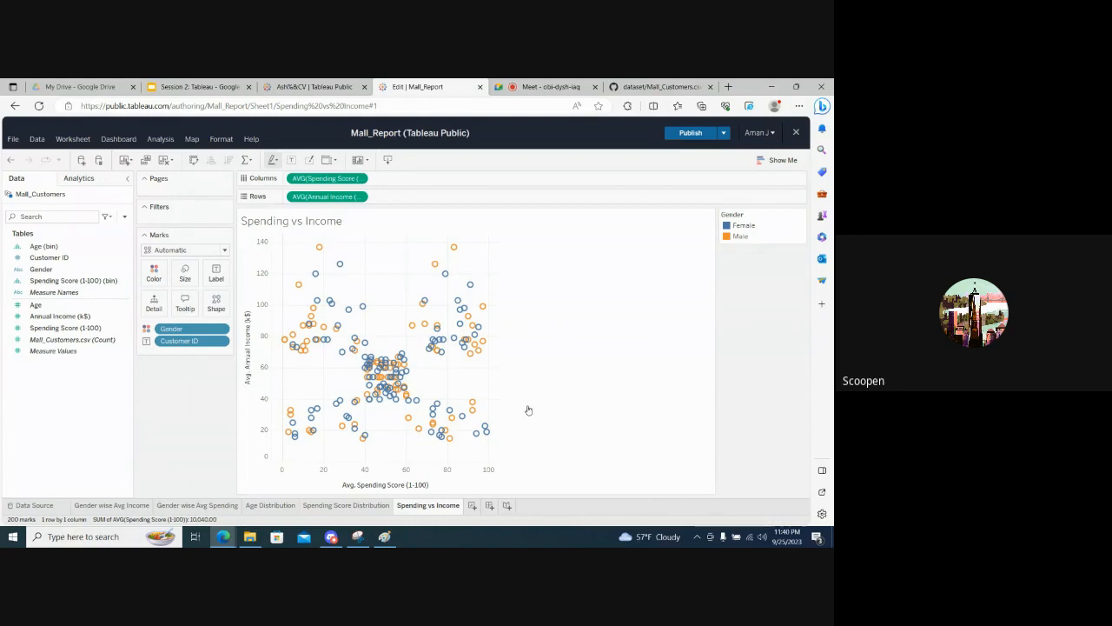
# - Publish the Mall_Report workbook with the Spending vs Income sheet
pyautogui.click(12, 139)
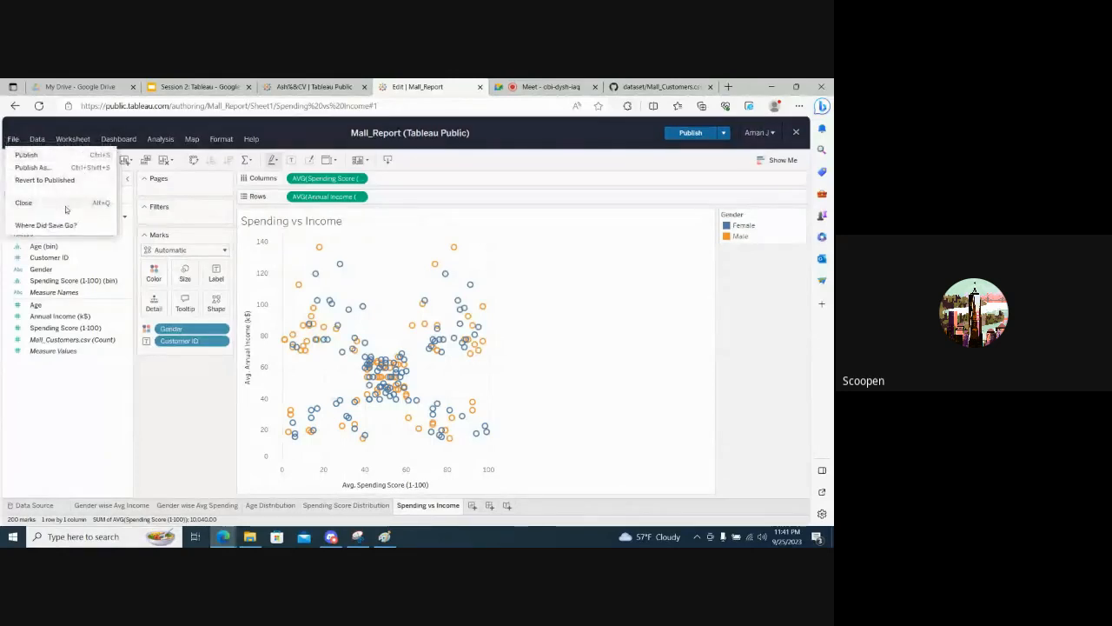
pyautogui.click(27, 154)
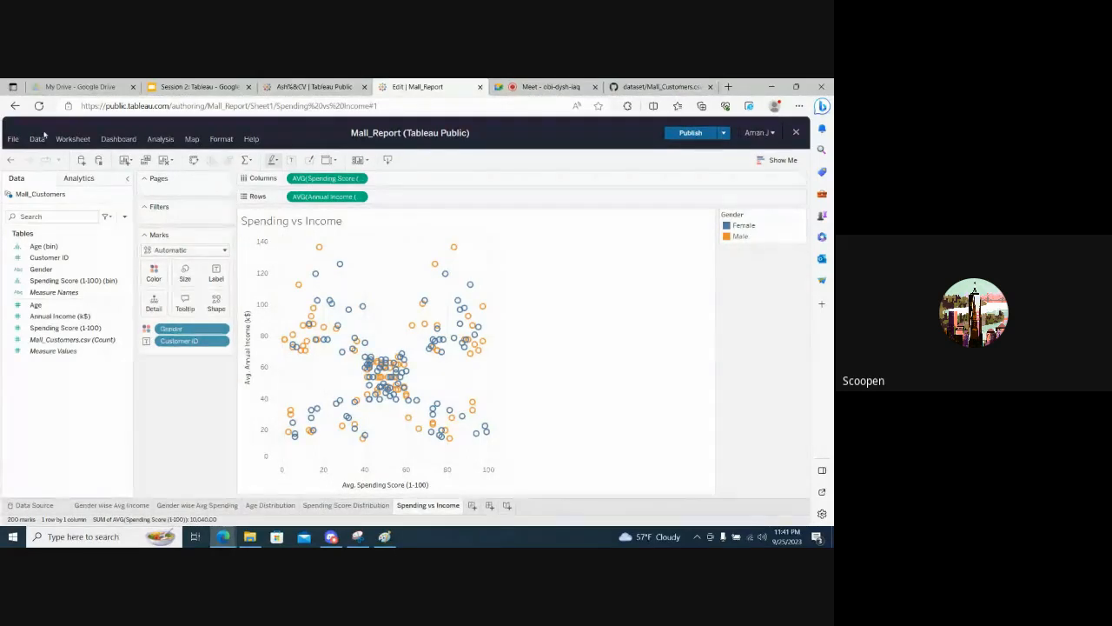
# - Close the Mall_Report editor and open the account's own profile from a new Tableau Public home page
pyautogui.click(723, 134)
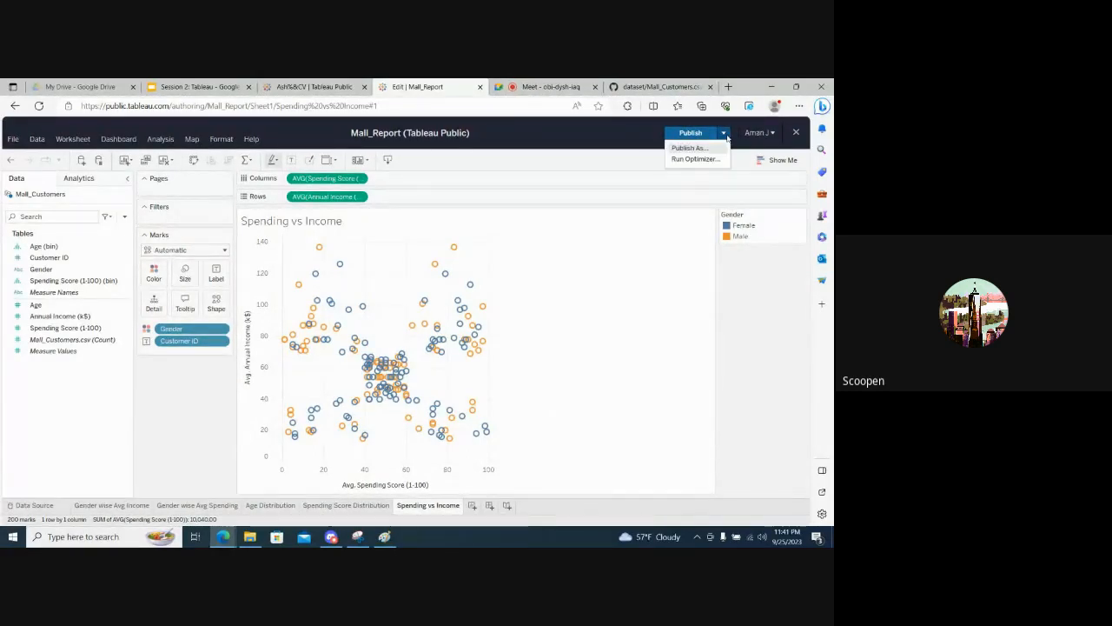
pyautogui.click(481, 87)
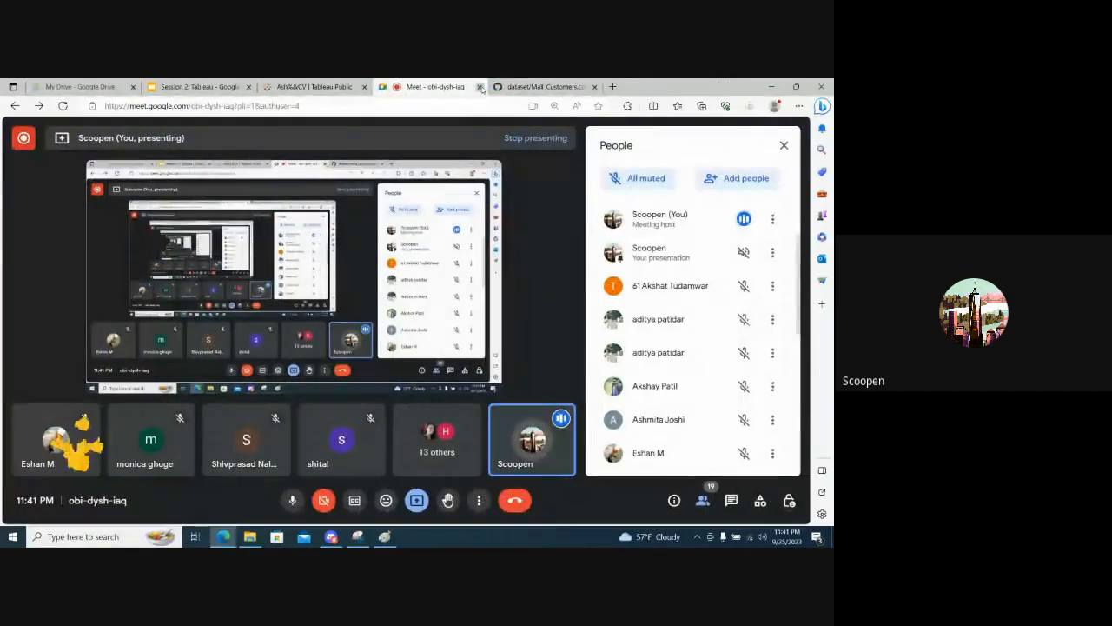
pyautogui.click(350, 83)
pyautogui.middleClick(49, 152)
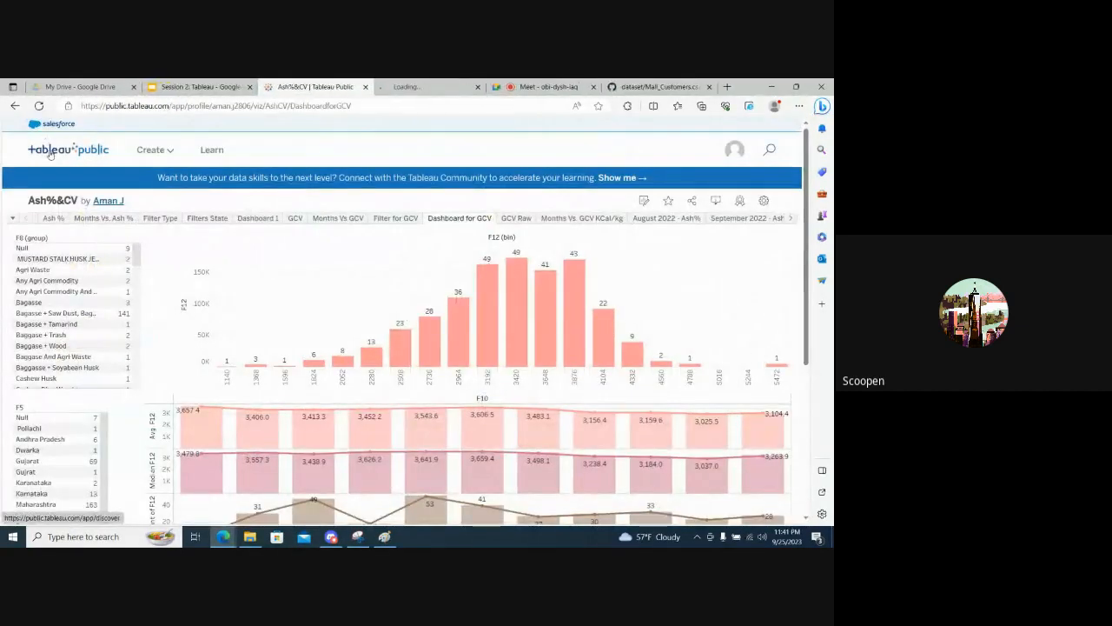
pyautogui.hotkey('ctrl', 'Tab')
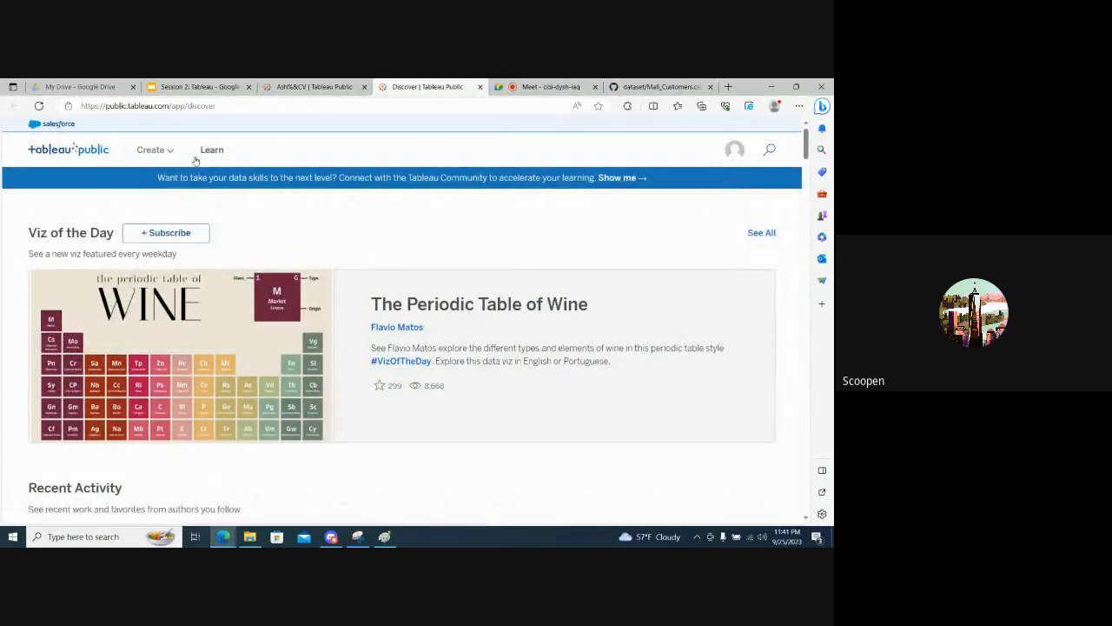
pyautogui.moveTo(735, 152)
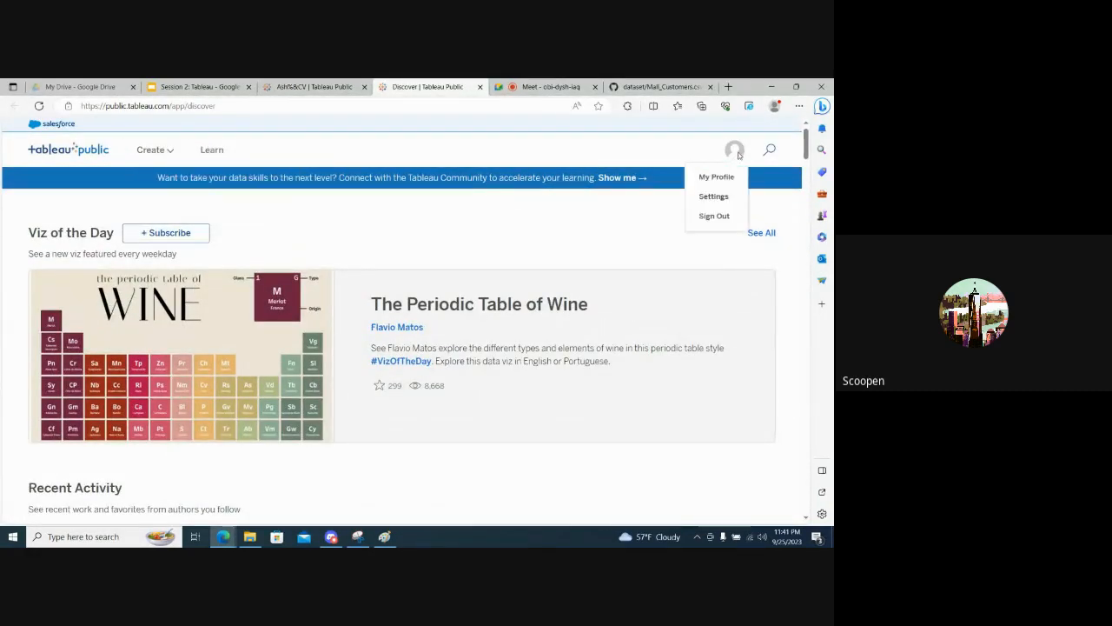
pyautogui.click(715, 176)
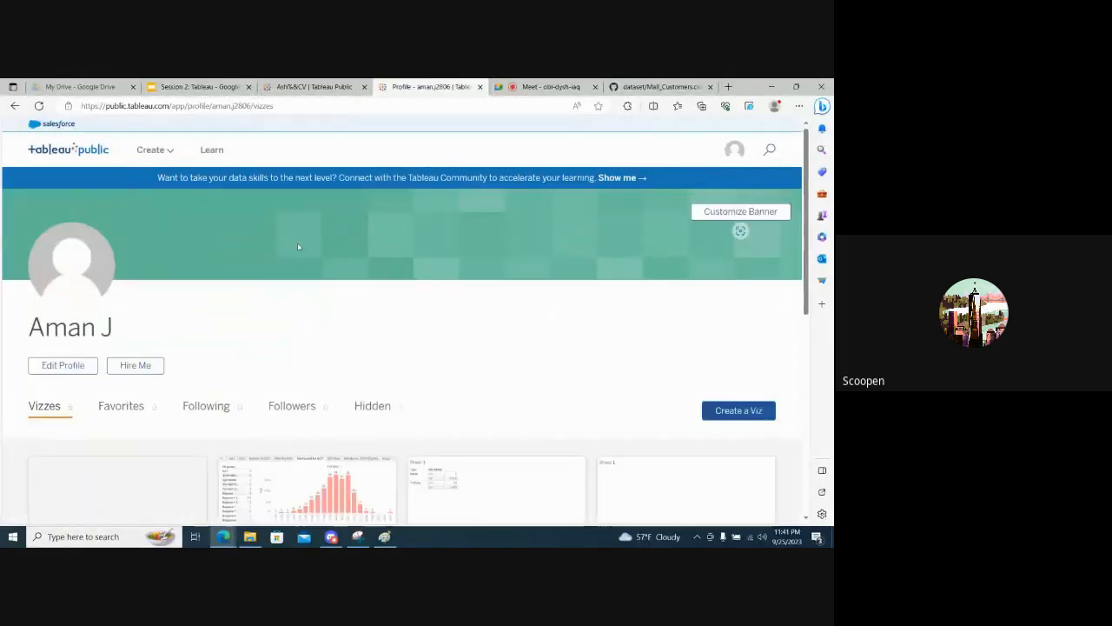
# - Open the published Mall_Report viz from the profile's list of vizzes
pyautogui.scroll(-10, 17, 374)
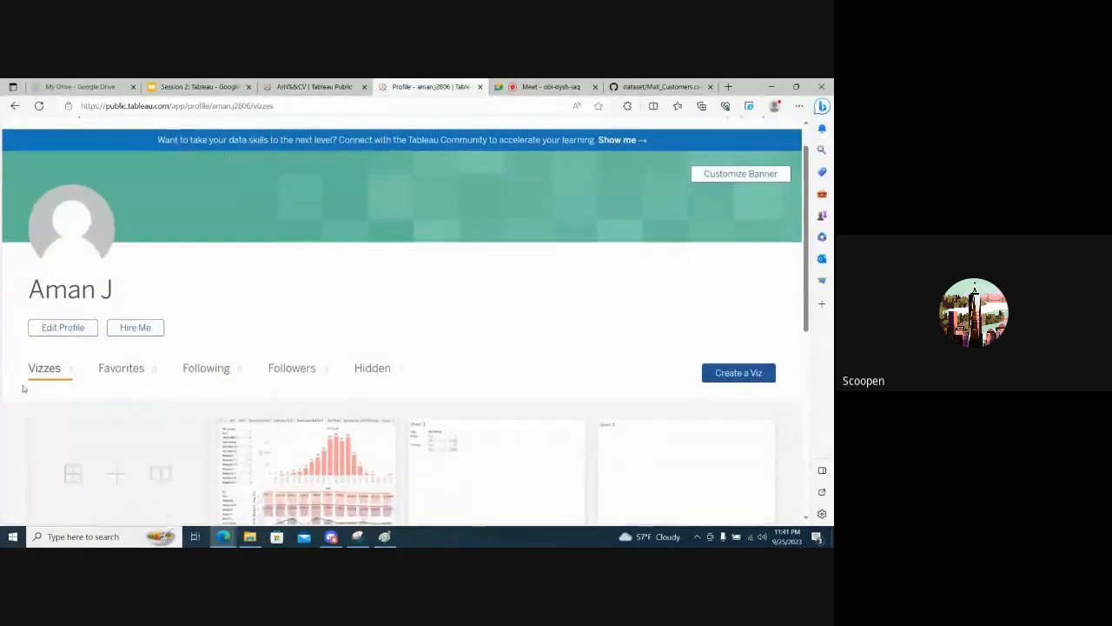
pyautogui.scroll(6, 23, 389)
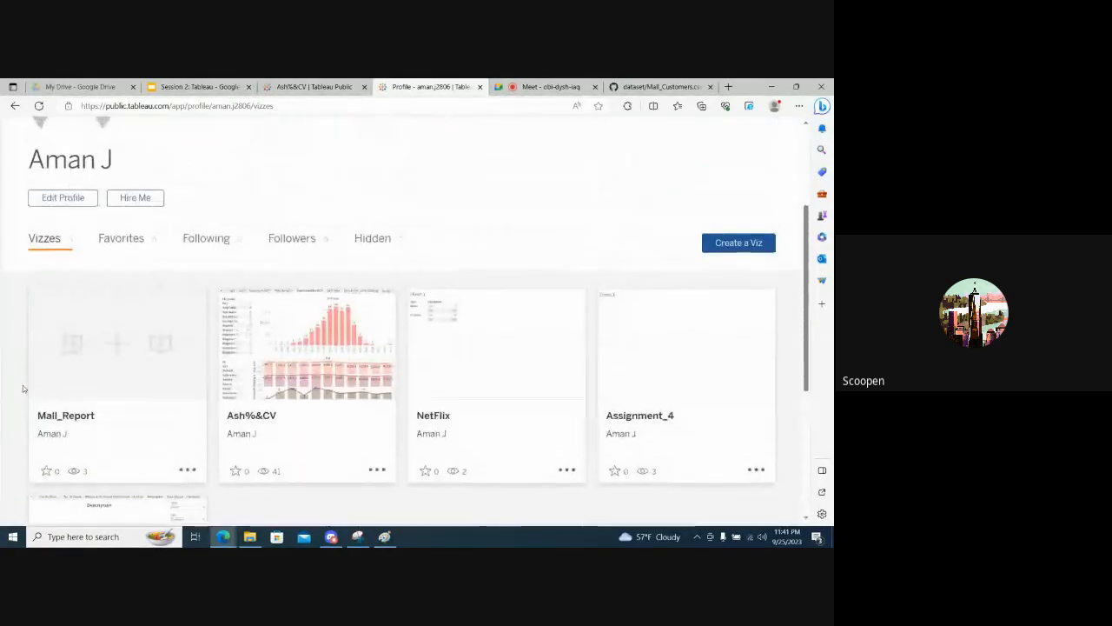
pyautogui.click(123, 352)
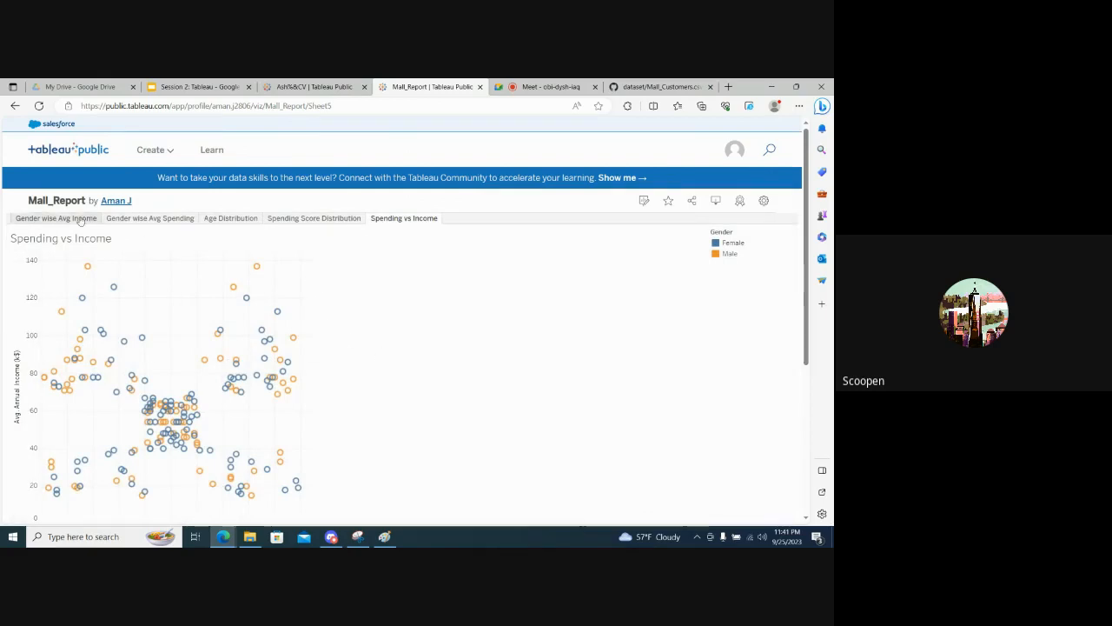
# - Review the published Mall_Report sheets in order, from Gender wise Avg Income through Spending vs Income
pyautogui.click(49, 218)
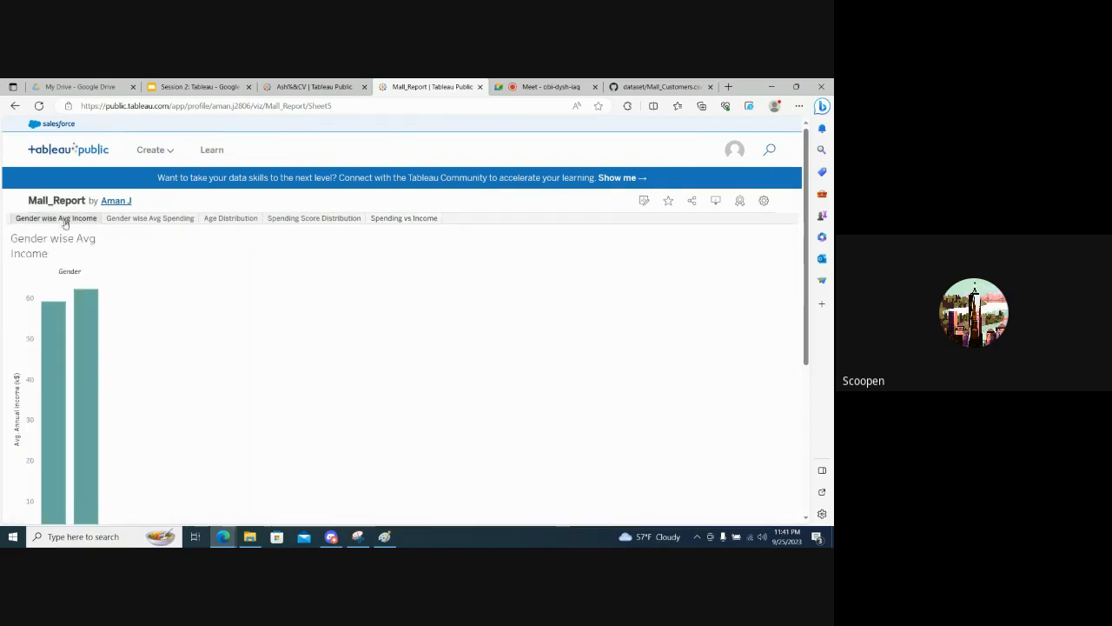
pyautogui.click(124, 219)
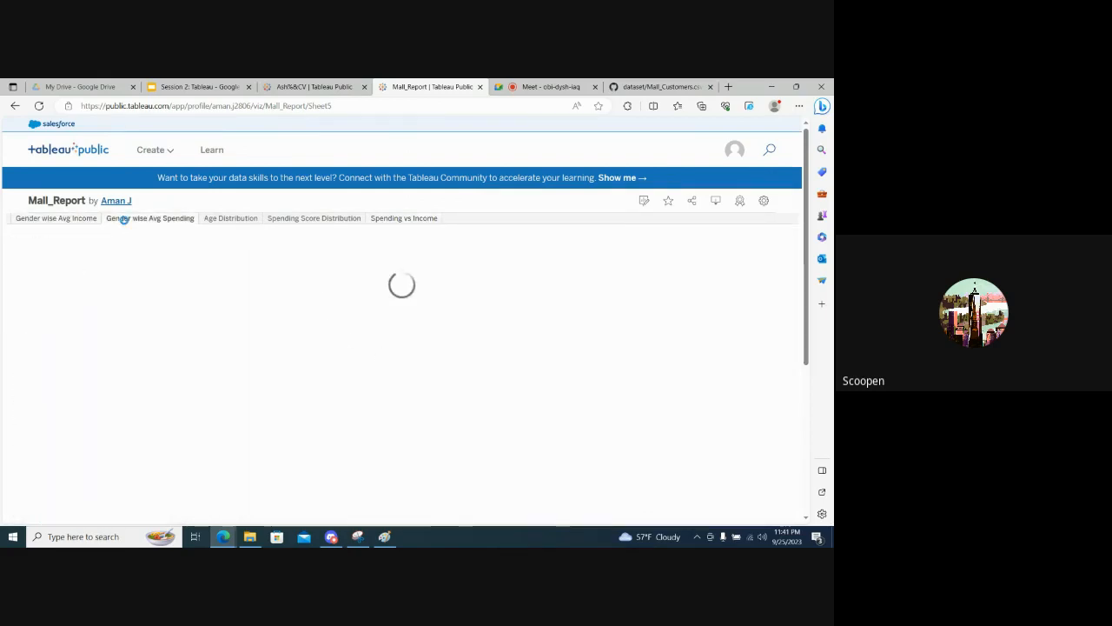
pyautogui.click(221, 218)
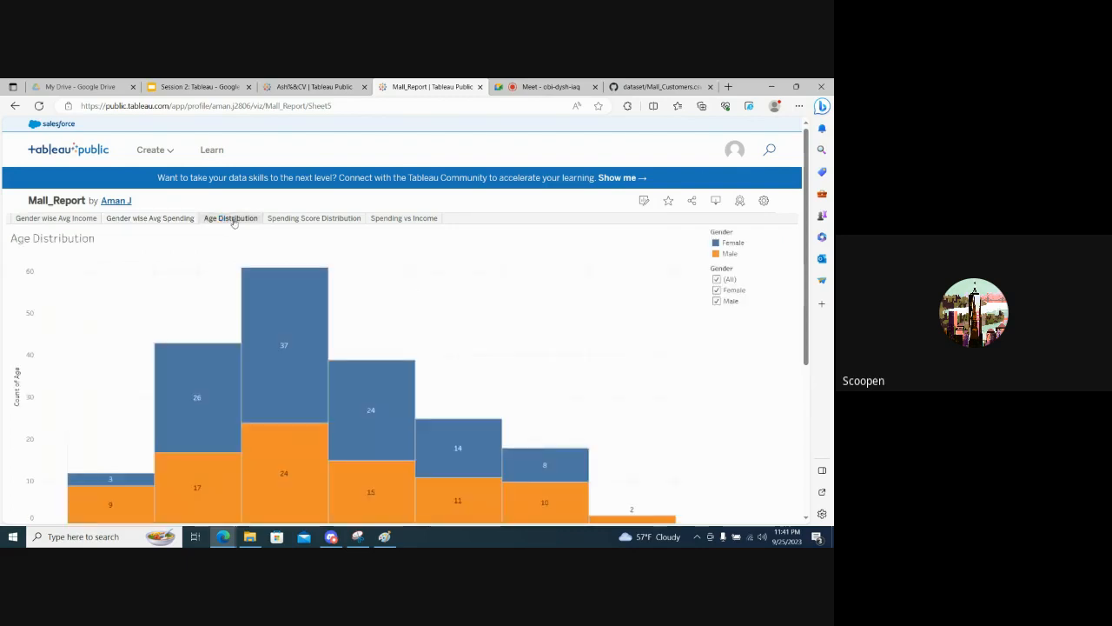
pyautogui.click(305, 219)
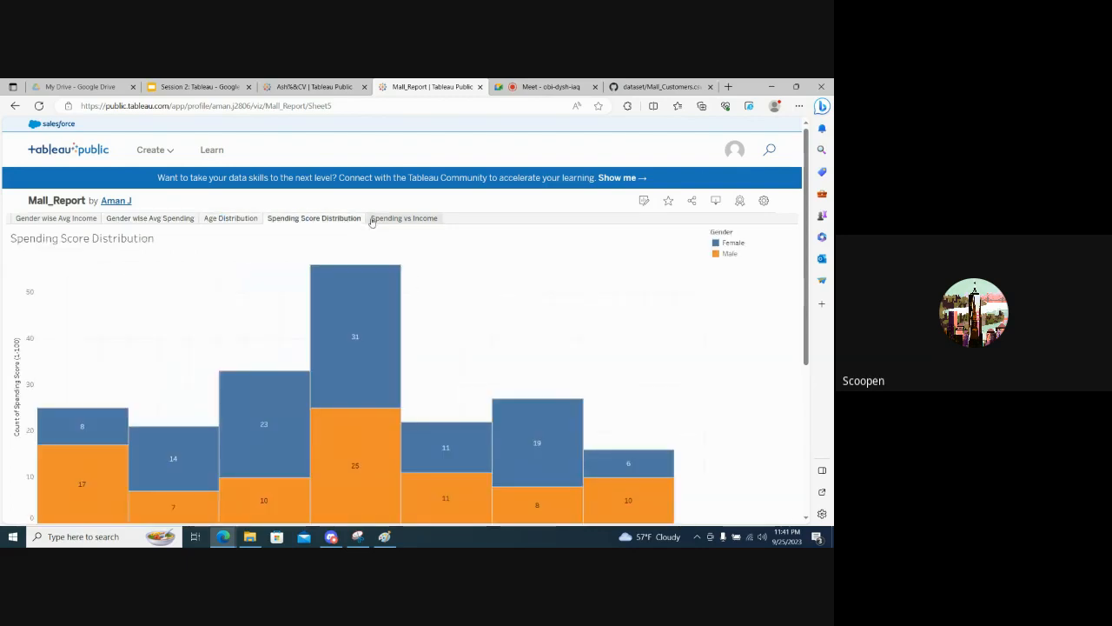
pyautogui.click(387, 221)
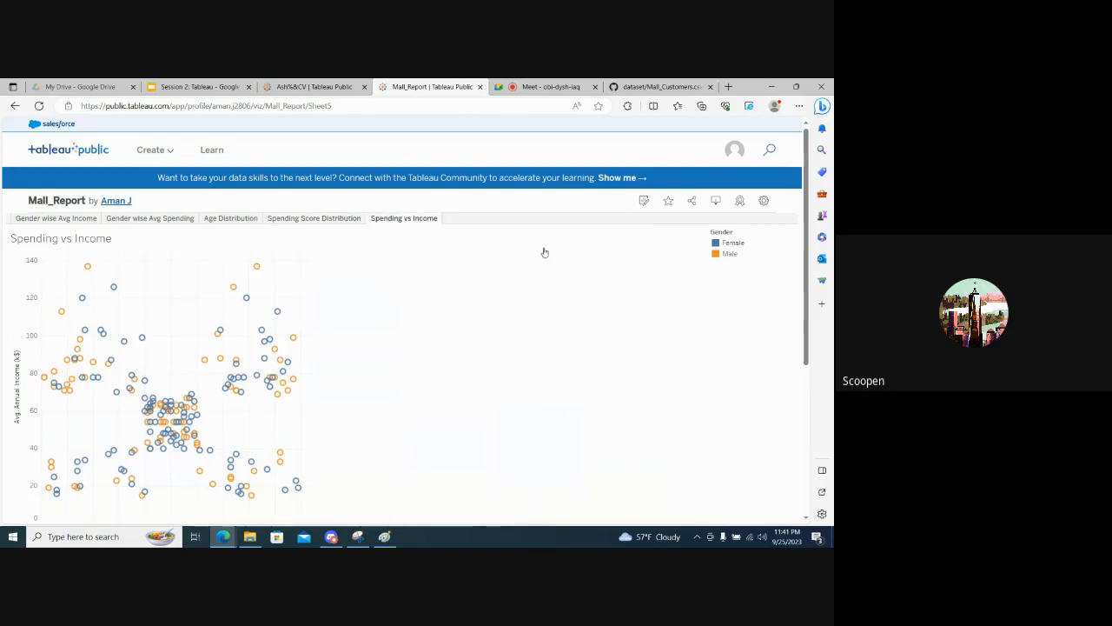
# - Reopen the published Mall_Report workbook for editing on the Spending vs Income sheet
pyautogui.click(643, 202)
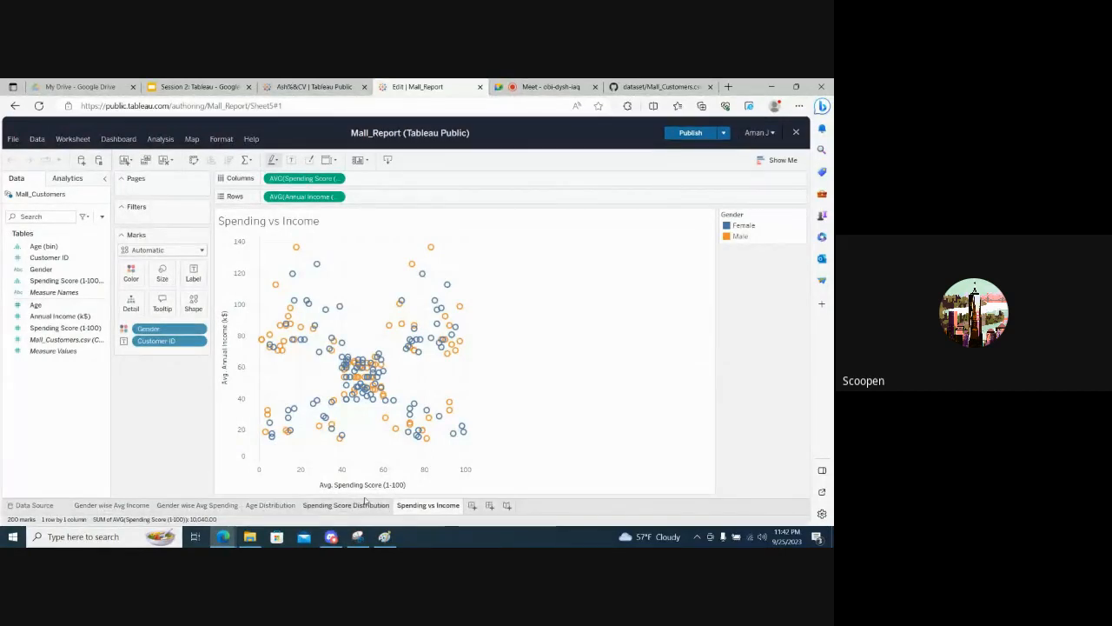
pyautogui.click(13, 140)
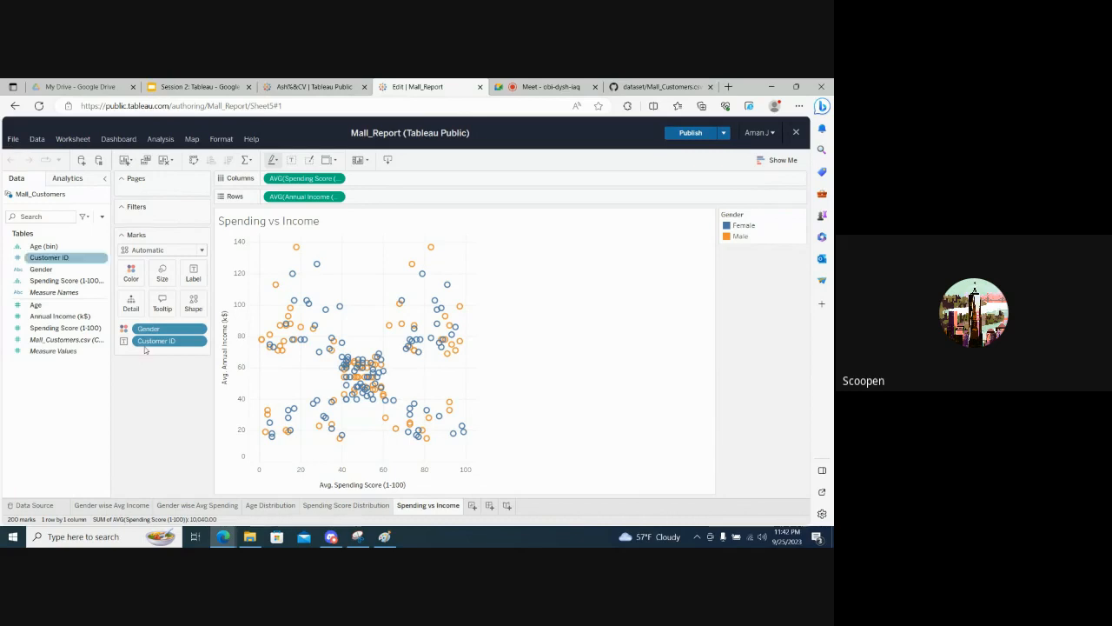
pyautogui.click(154, 426)
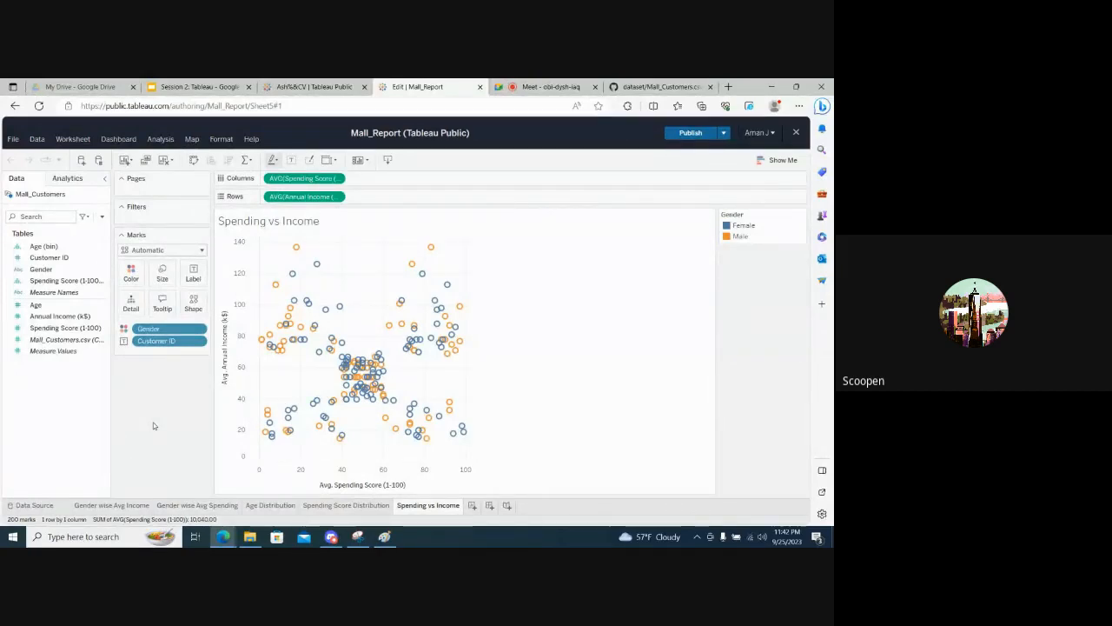
# - Switch to the Google Meet call and look through the participants list for attendees' responses
pyautogui.click(294, 84)
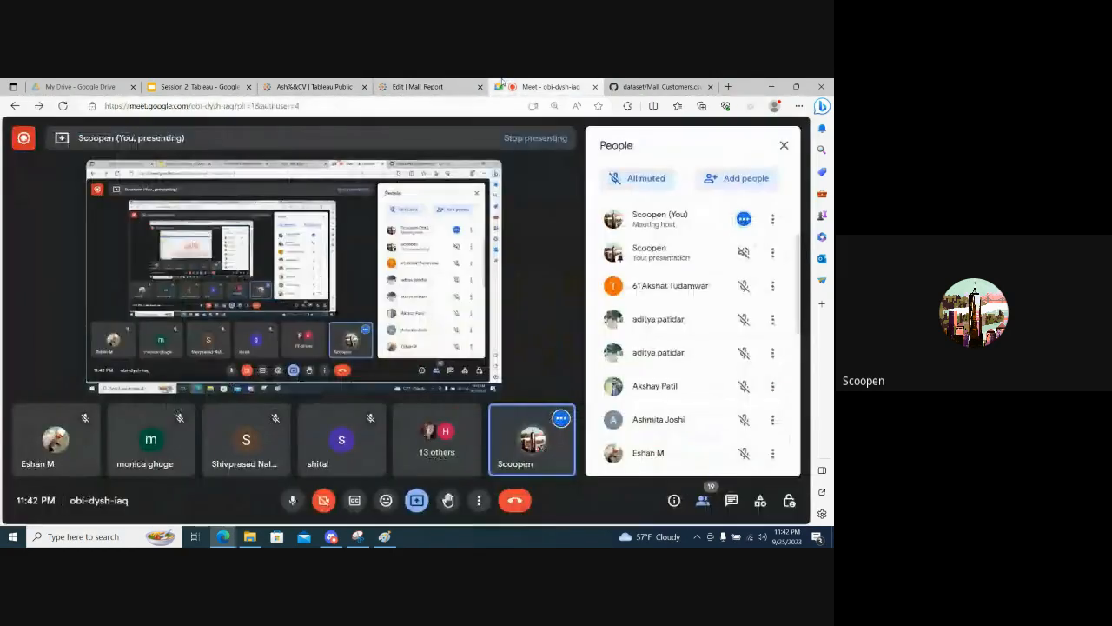
pyautogui.click(413, 85)
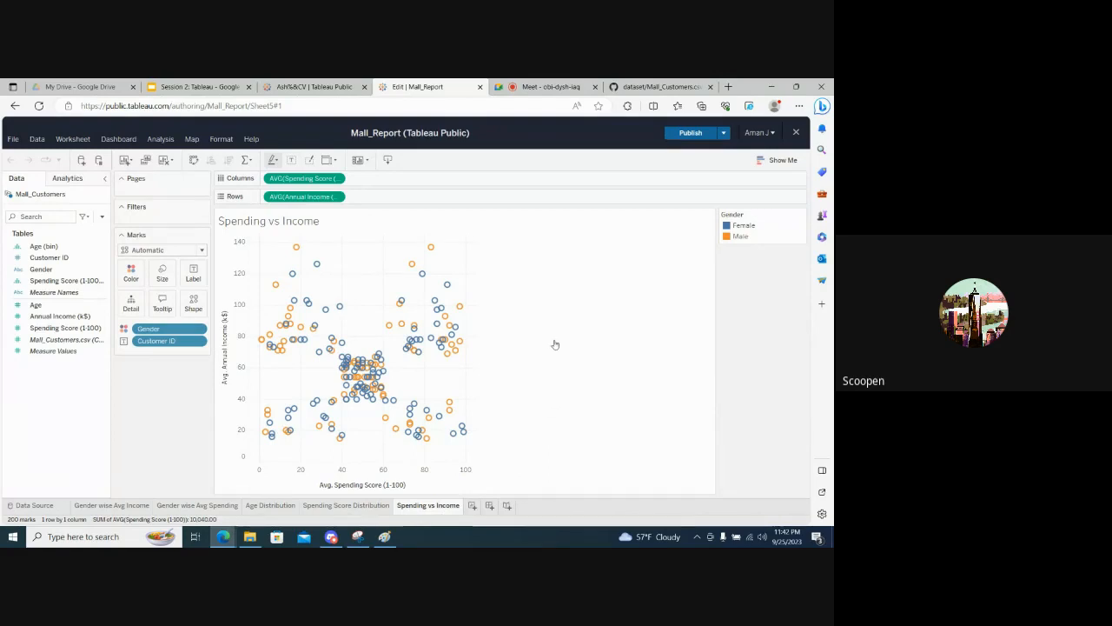
pyautogui.click(556, 87)
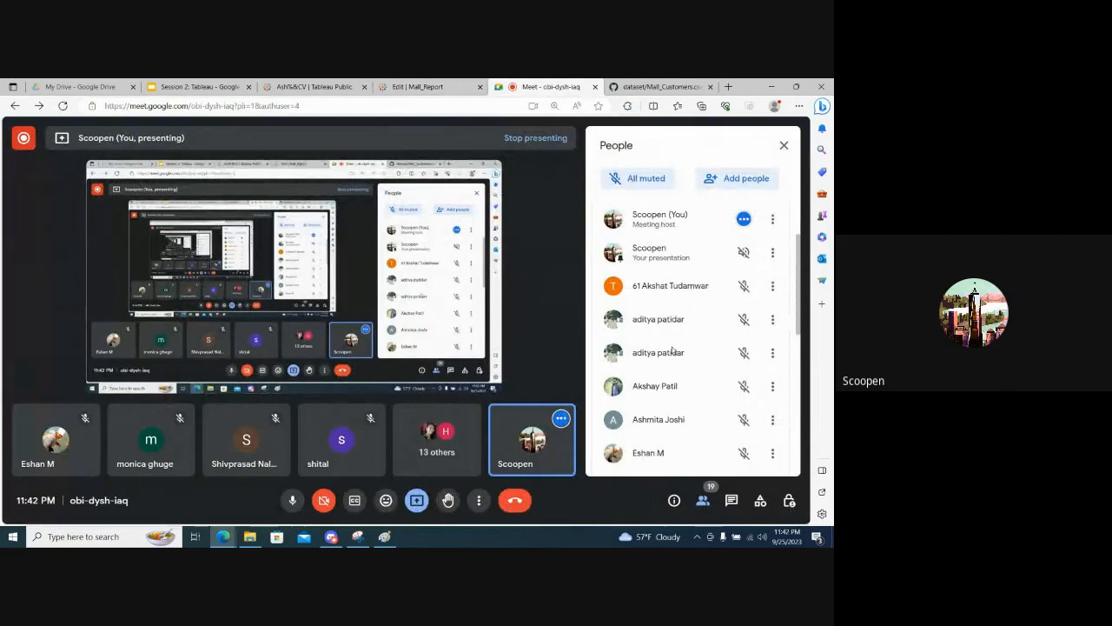
pyautogui.scroll(-5, 671, 351)
pyautogui.scroll(6, 671, 351)
pyautogui.scroll(-5, 671, 351)
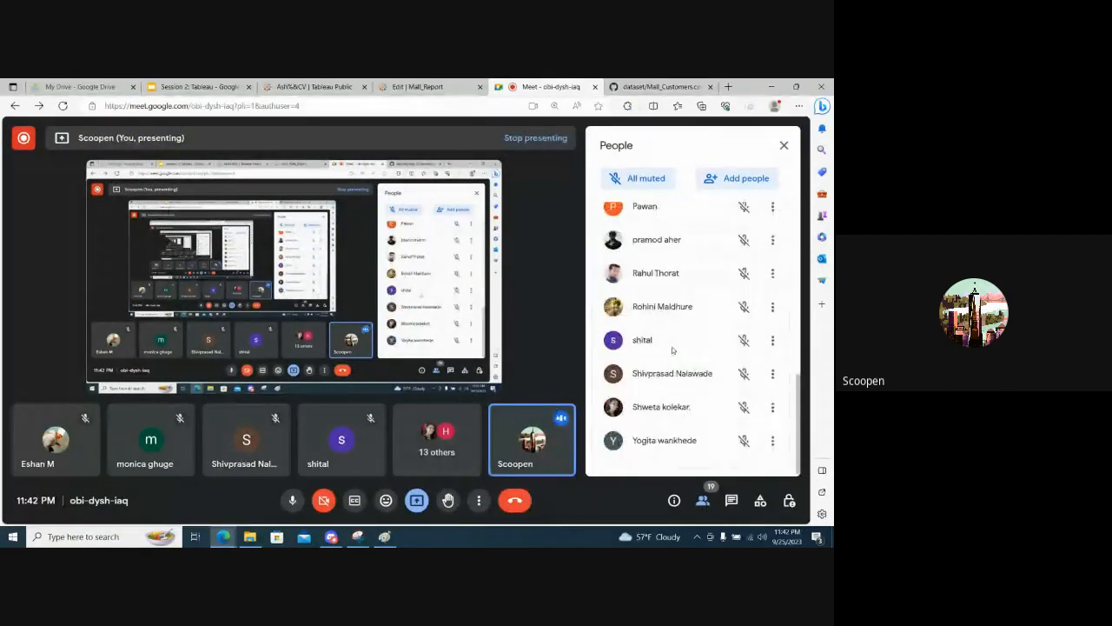
pyautogui.scroll(6, 672, 350)
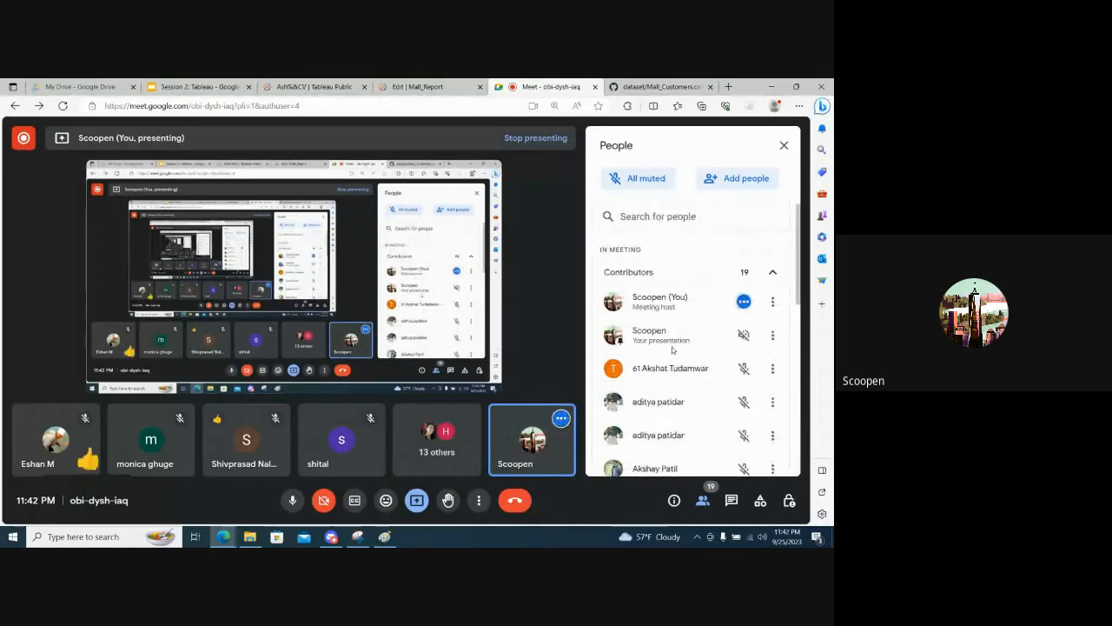
pyautogui.scroll(-5, 672, 350)
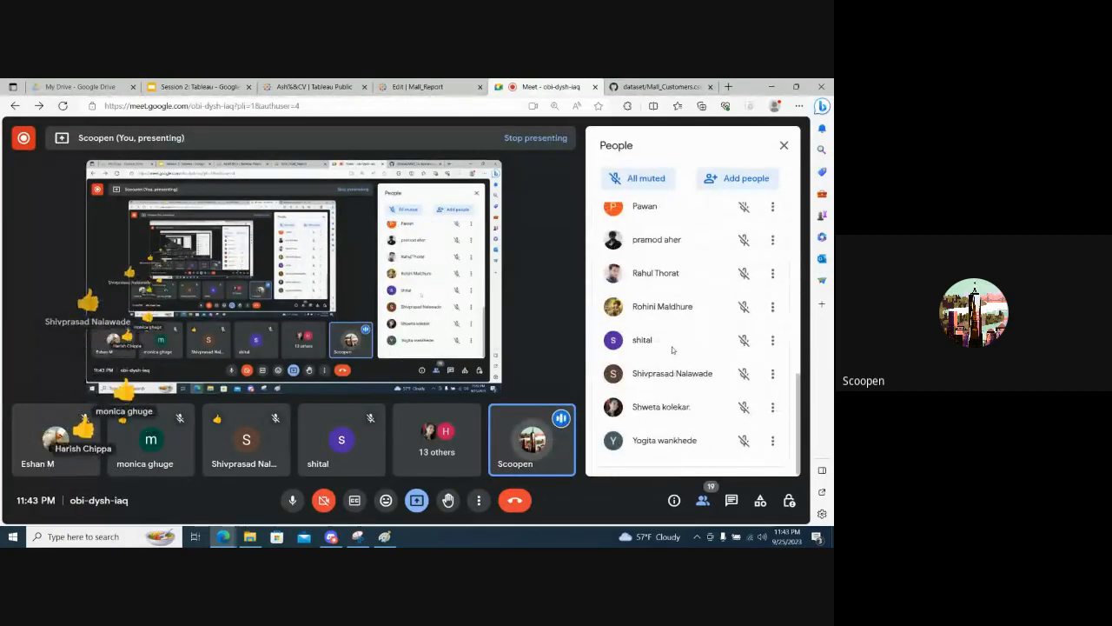
pyautogui.scroll(6, 672, 350)
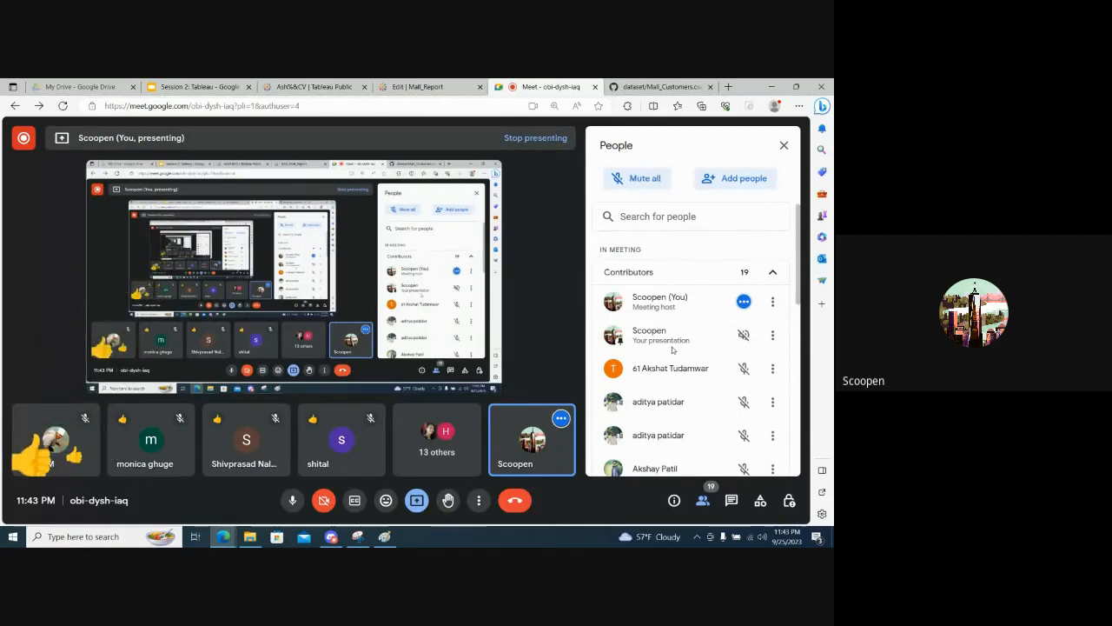
pyautogui.scroll(-5, 672, 351)
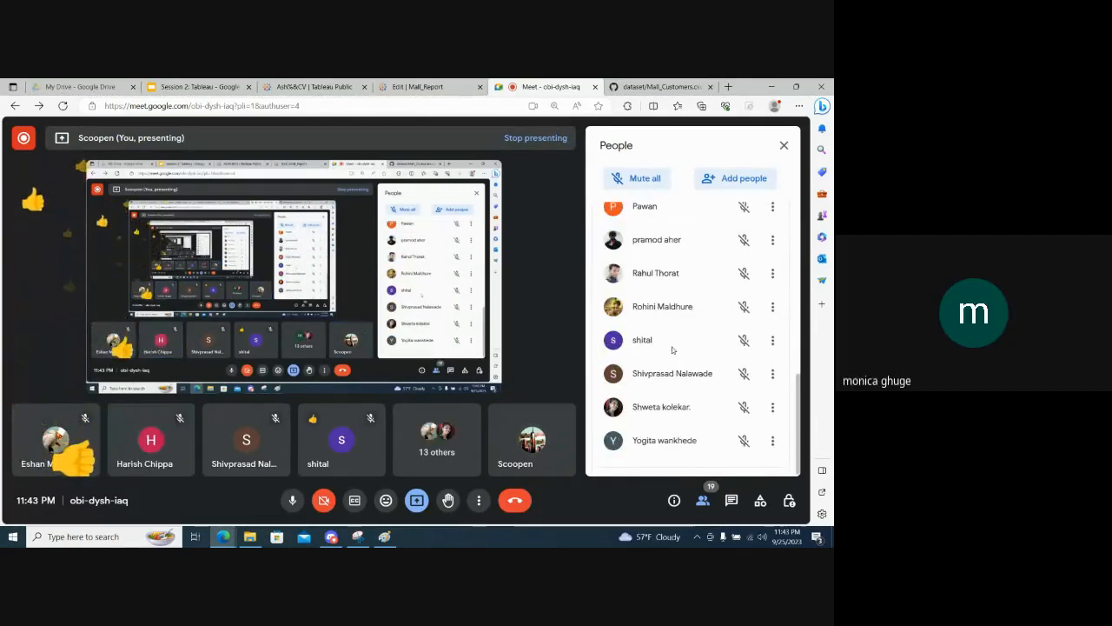
pyautogui.scroll(5, 672, 350)
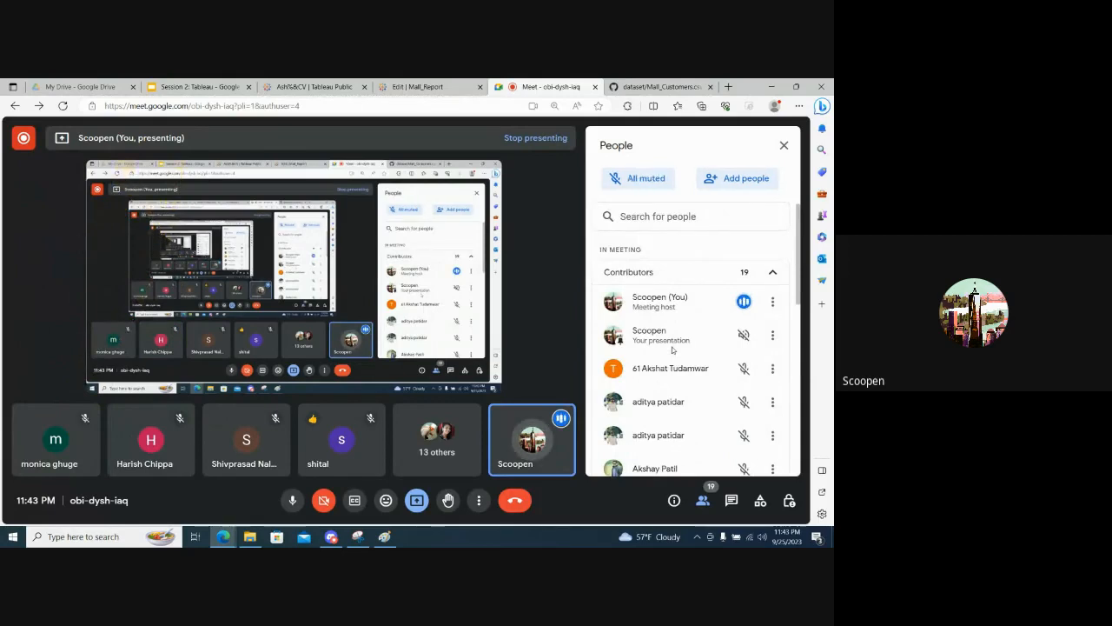
pyautogui.scroll(-5, 672, 350)
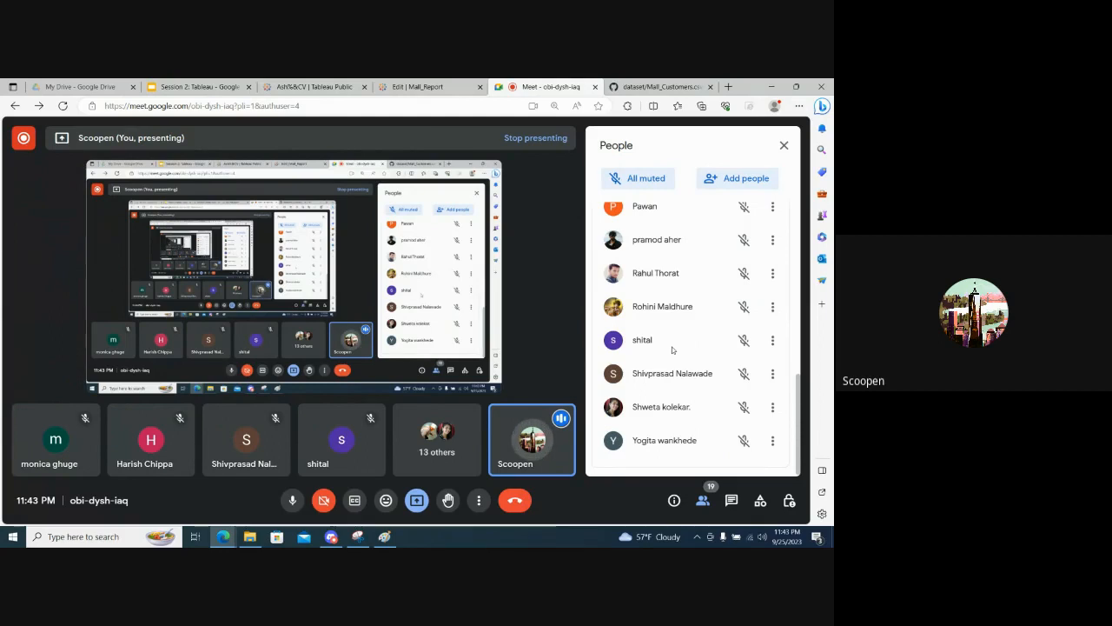
pyautogui.scroll(5, 672, 350)
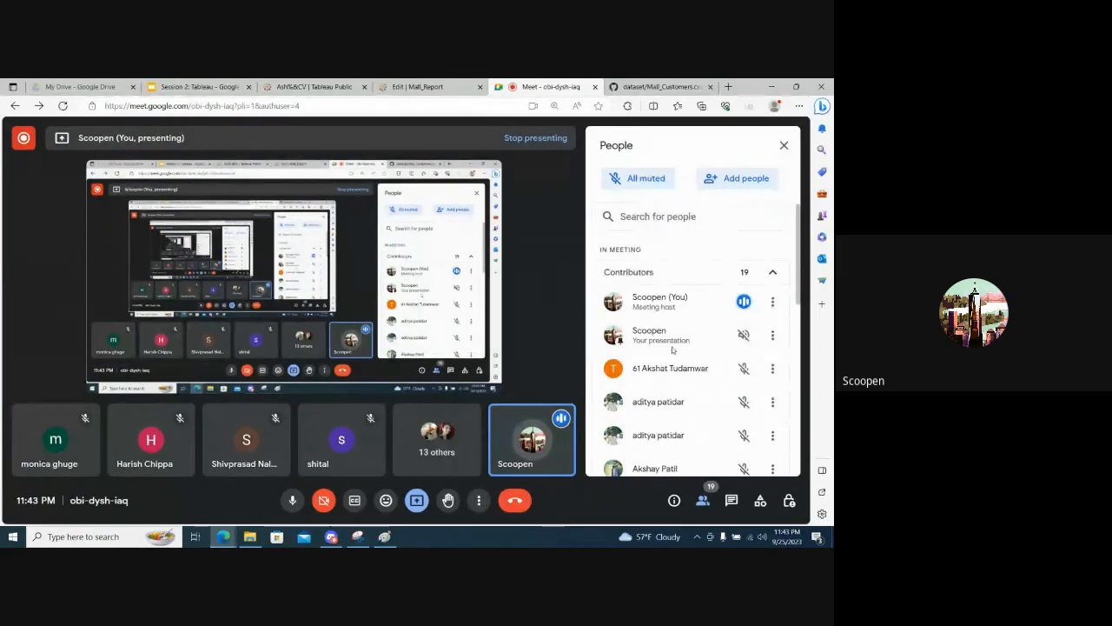
pyautogui.click(427, 84)
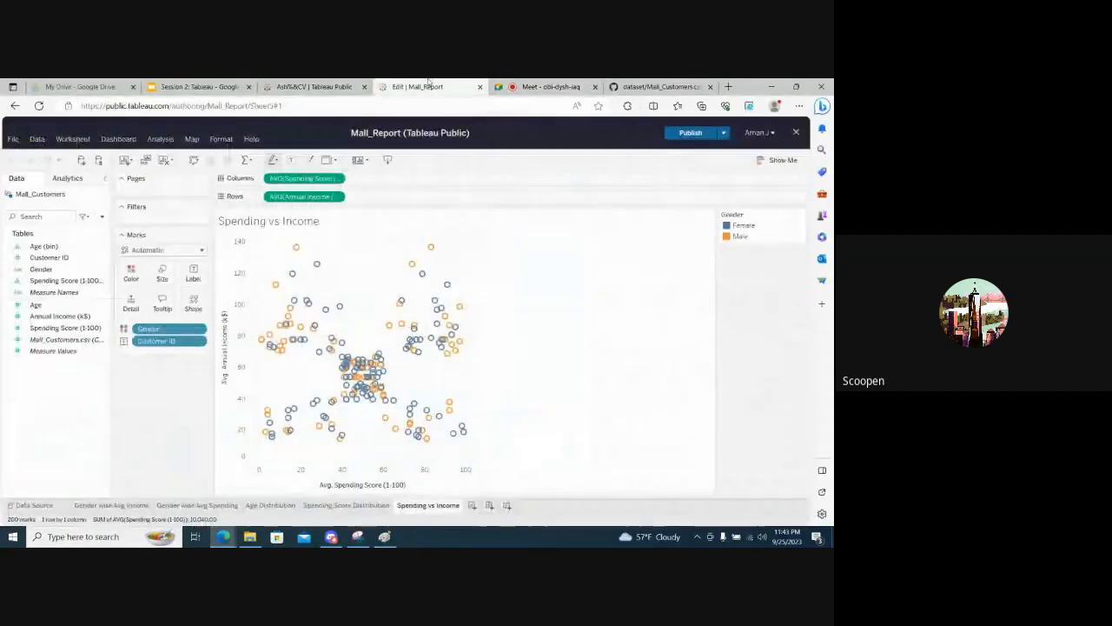
pyautogui.click(518, 84)
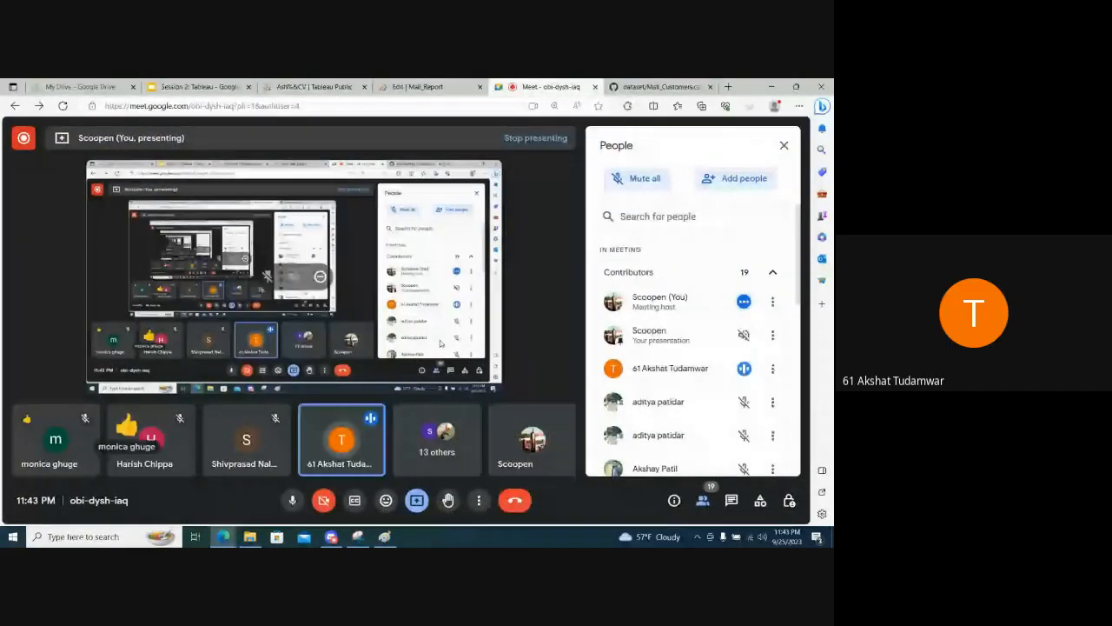
pyautogui.click(444, 84)
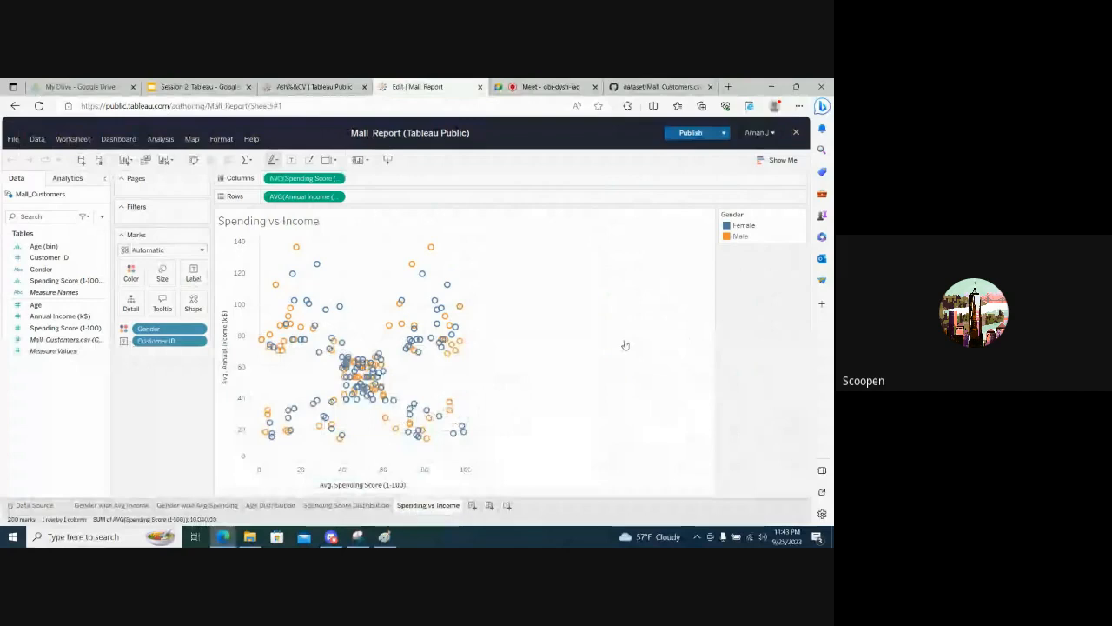
pyautogui.click(582, 83)
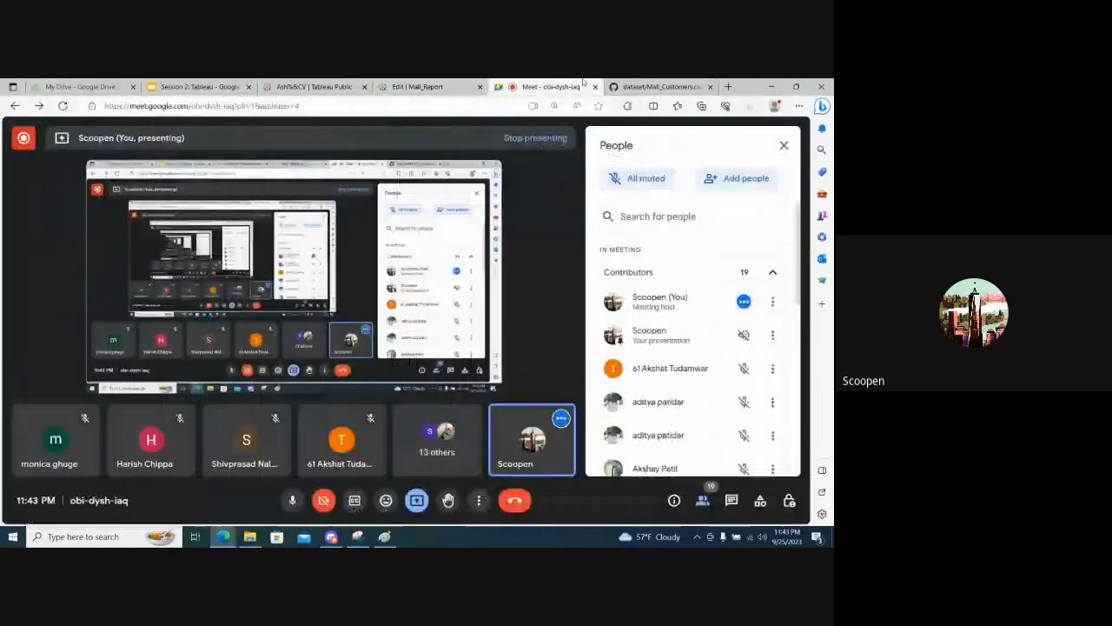